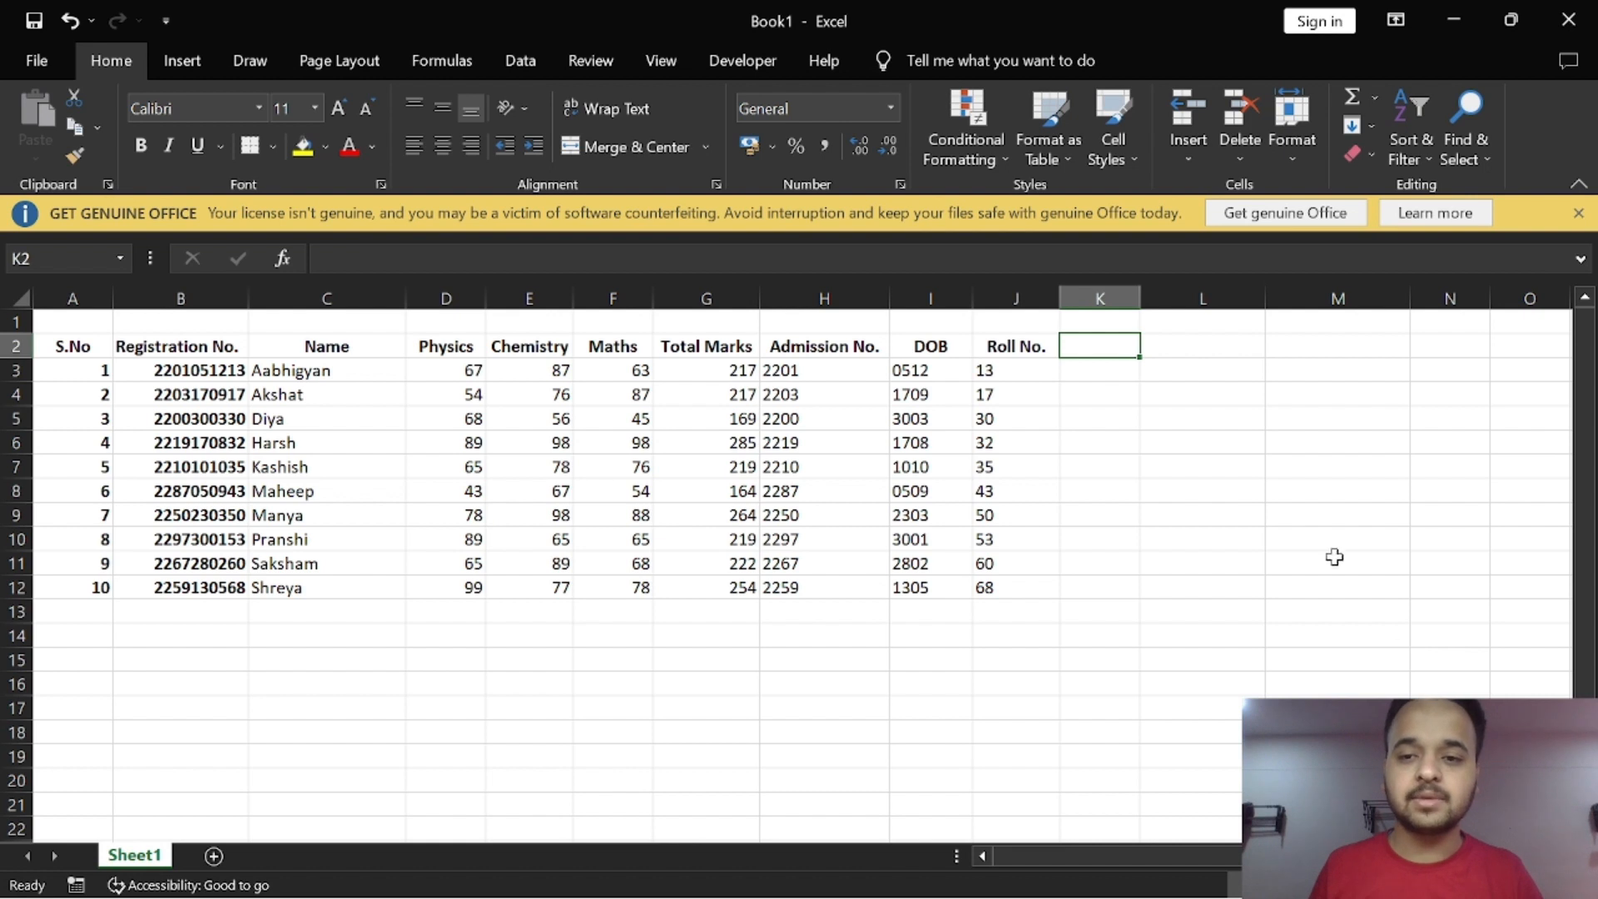
Step: Copy the S.No and Registration No. headers from the table into cells L2 and L3
left_click(1202, 351)
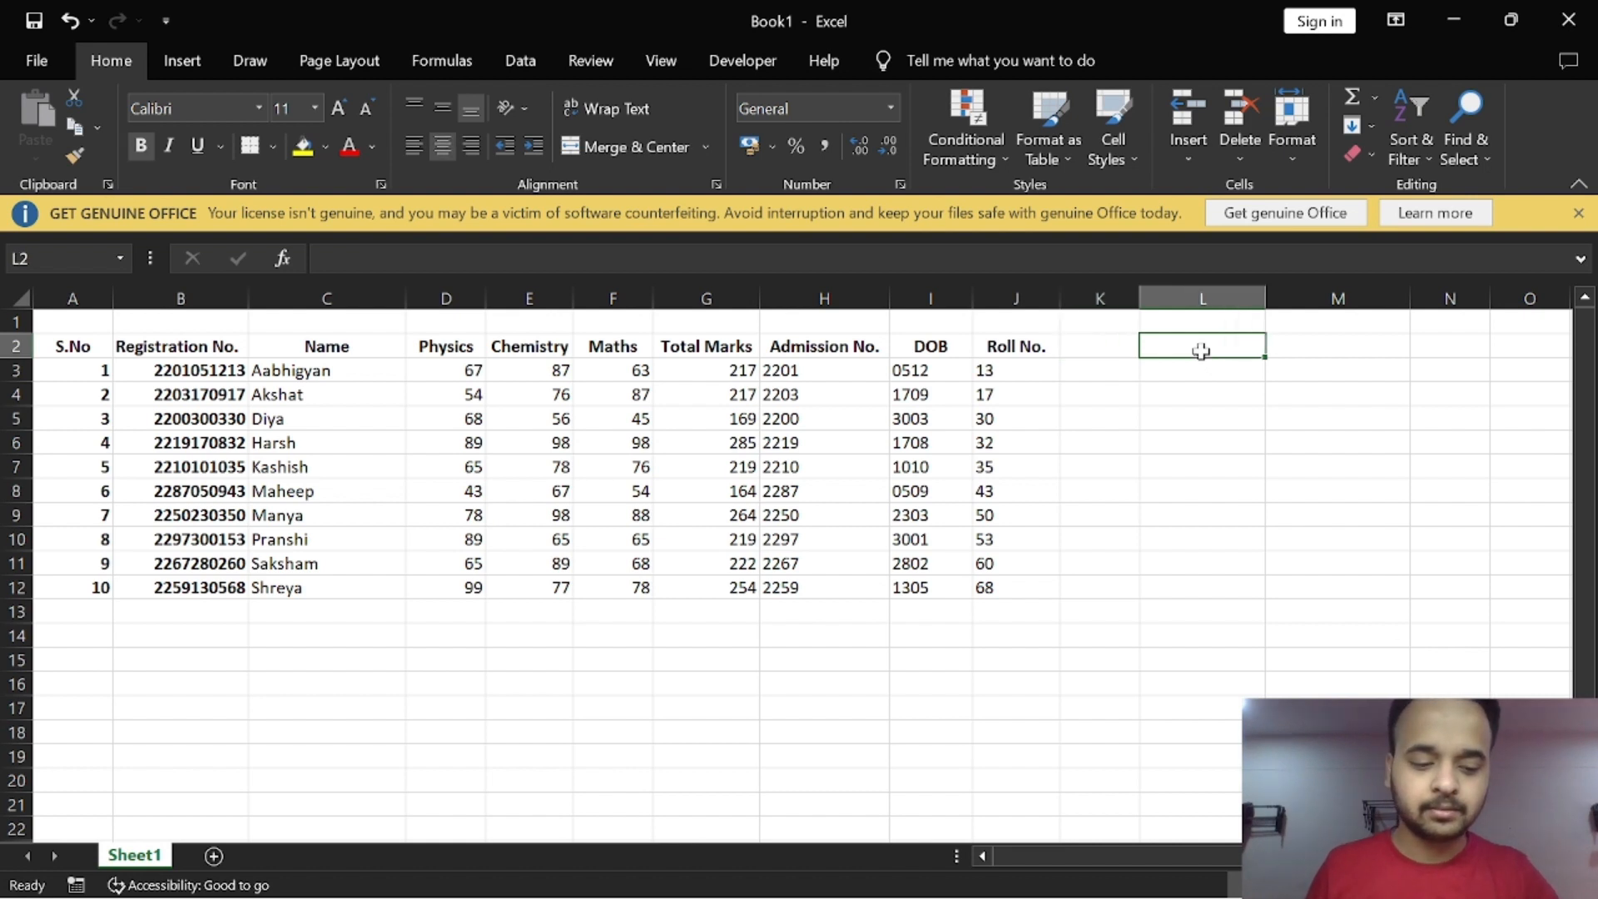
left_click(71, 345)
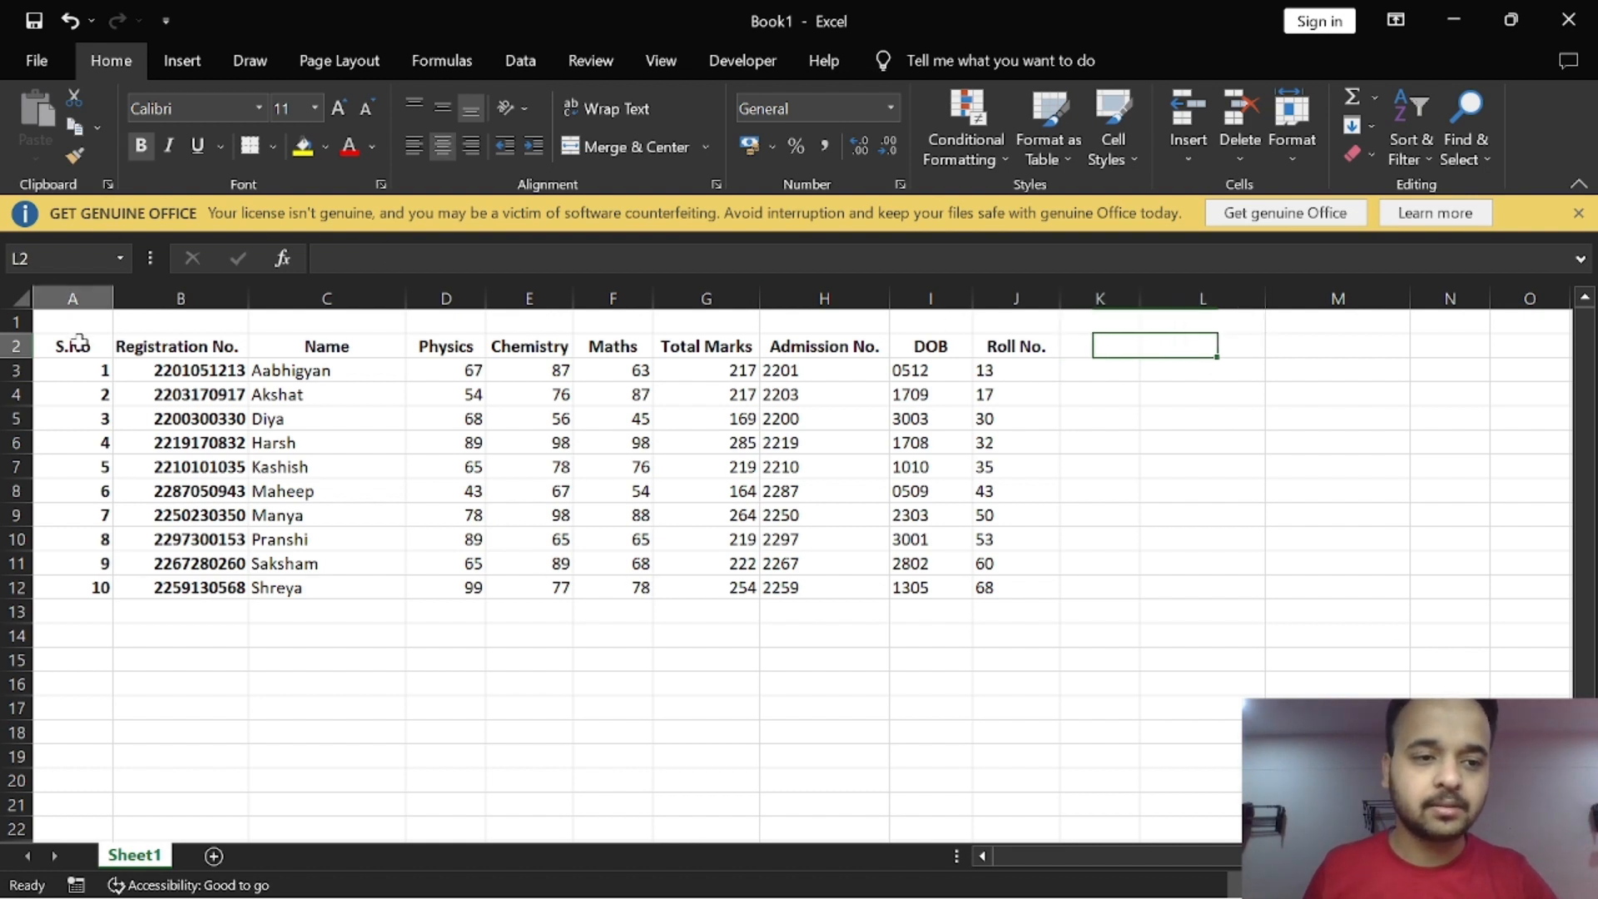
key("ctrl+c")
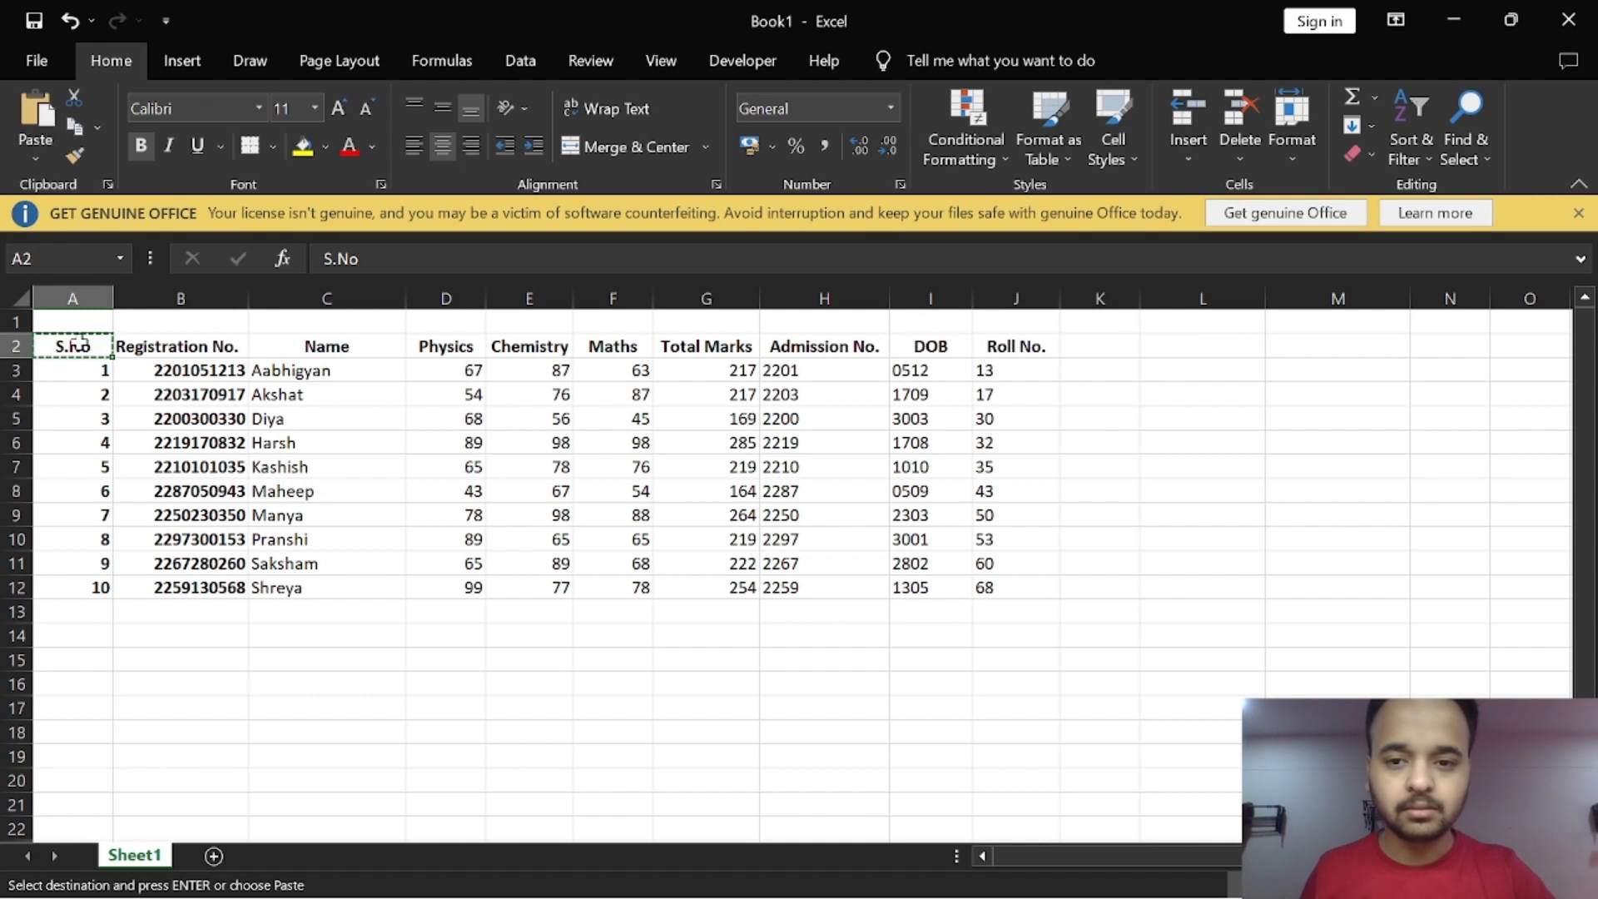
left_click(1185, 342)
key("ctrl+v")
left_click(180, 345)
key("ctrl+c")
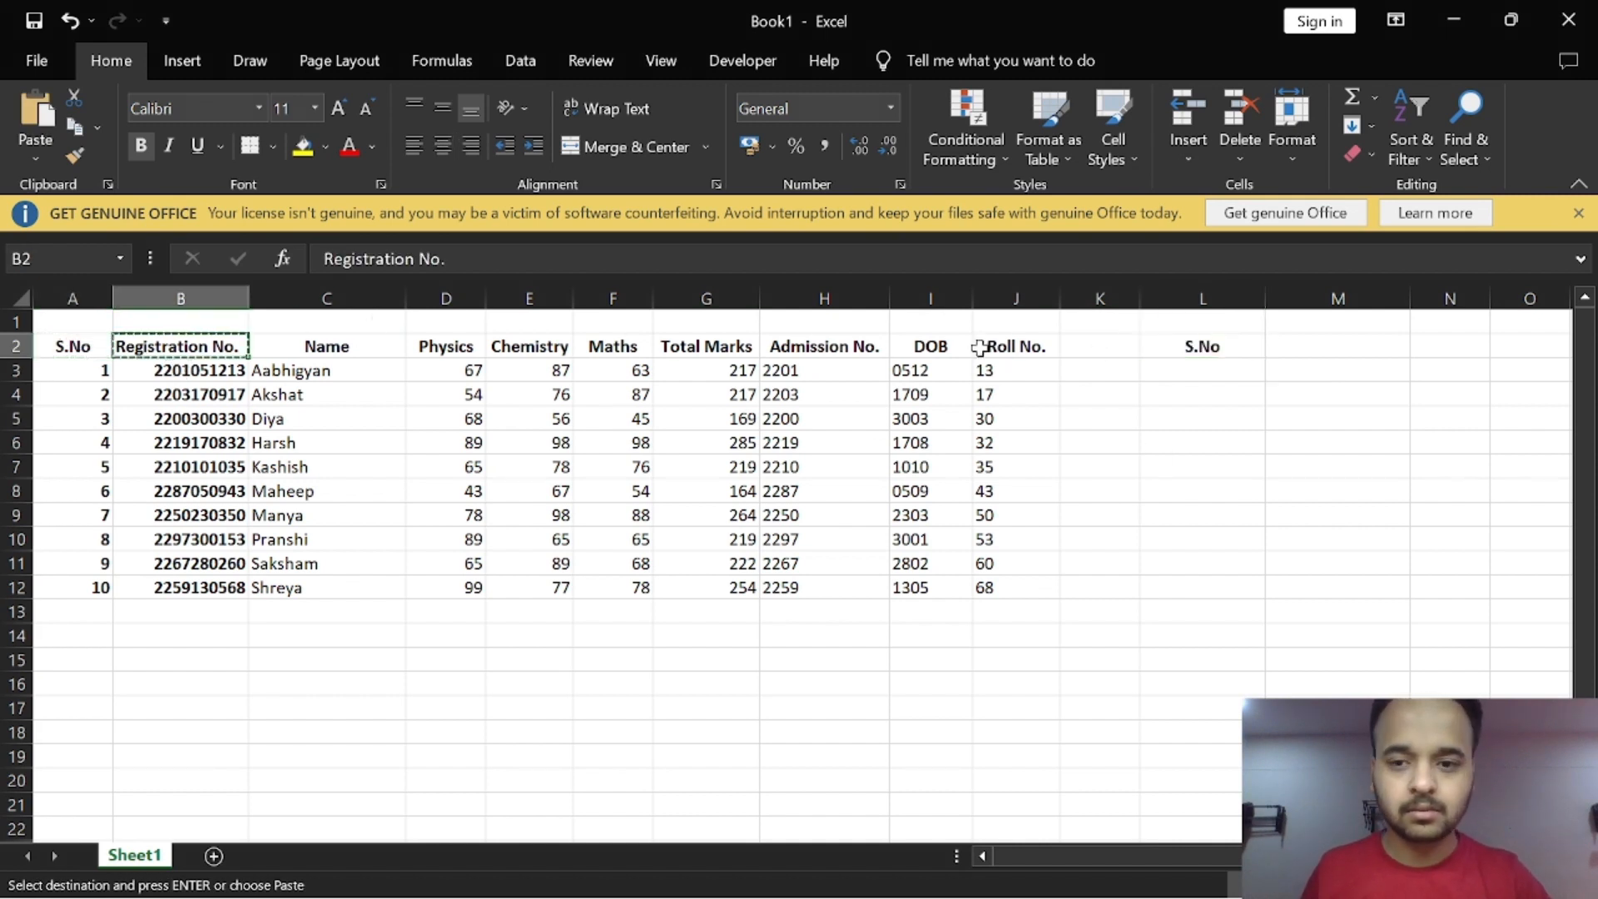
left_click(1203, 369)
key("ctrl+v")
Step: Copy the Name and Physics headers into cells L4 and L5 below the copied labels
left_click(326, 346)
key("ctrl+c")
left_click(1217, 396)
key("ctrl+v")
left_click(446, 346)
key("ctrl+c")
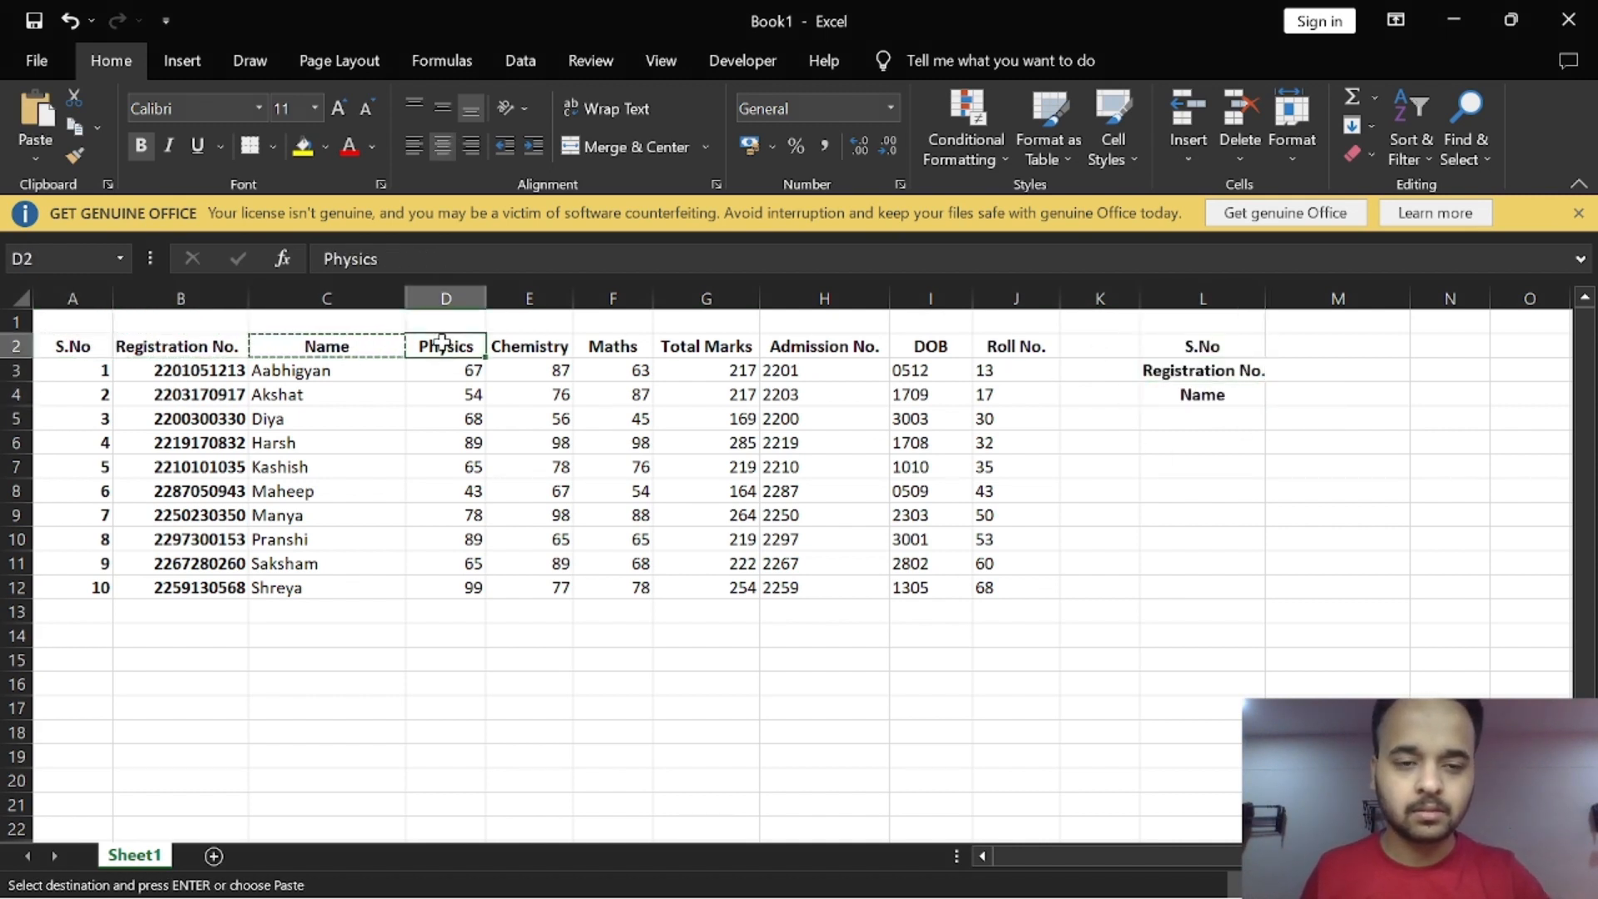
left_click(1183, 423)
key("ctrl+v")
Step: Copy the Chemistry and Maths headers into cells L6 and L7
left_click(530, 345)
key("ctrl+c")
left_click(1192, 445)
key("ctrl+v")
left_click(624, 345)
key("ctrl+c")
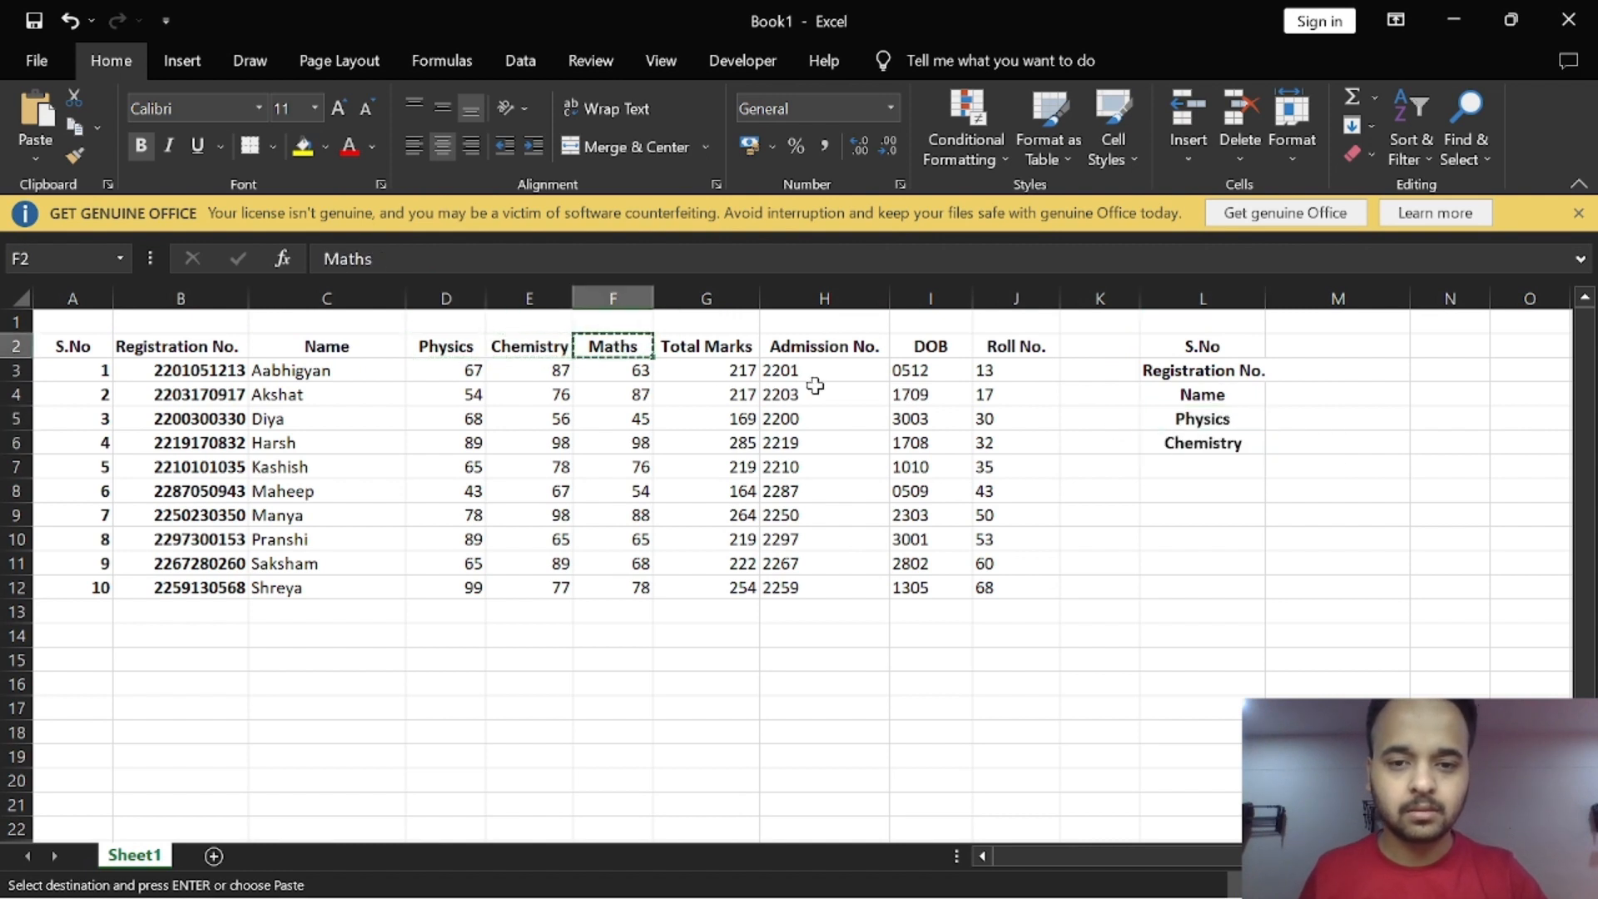
left_click(1198, 466)
key("ctrl+v")
Step: Copy the Admission No. and DOB headers into cells L8 and L9, and widen column L slightly
left_click(824, 345)
key("ctrl+c")
left_click(1198, 491)
key("ctrl+v")
left_click(931, 345)
key("ctrl+c")
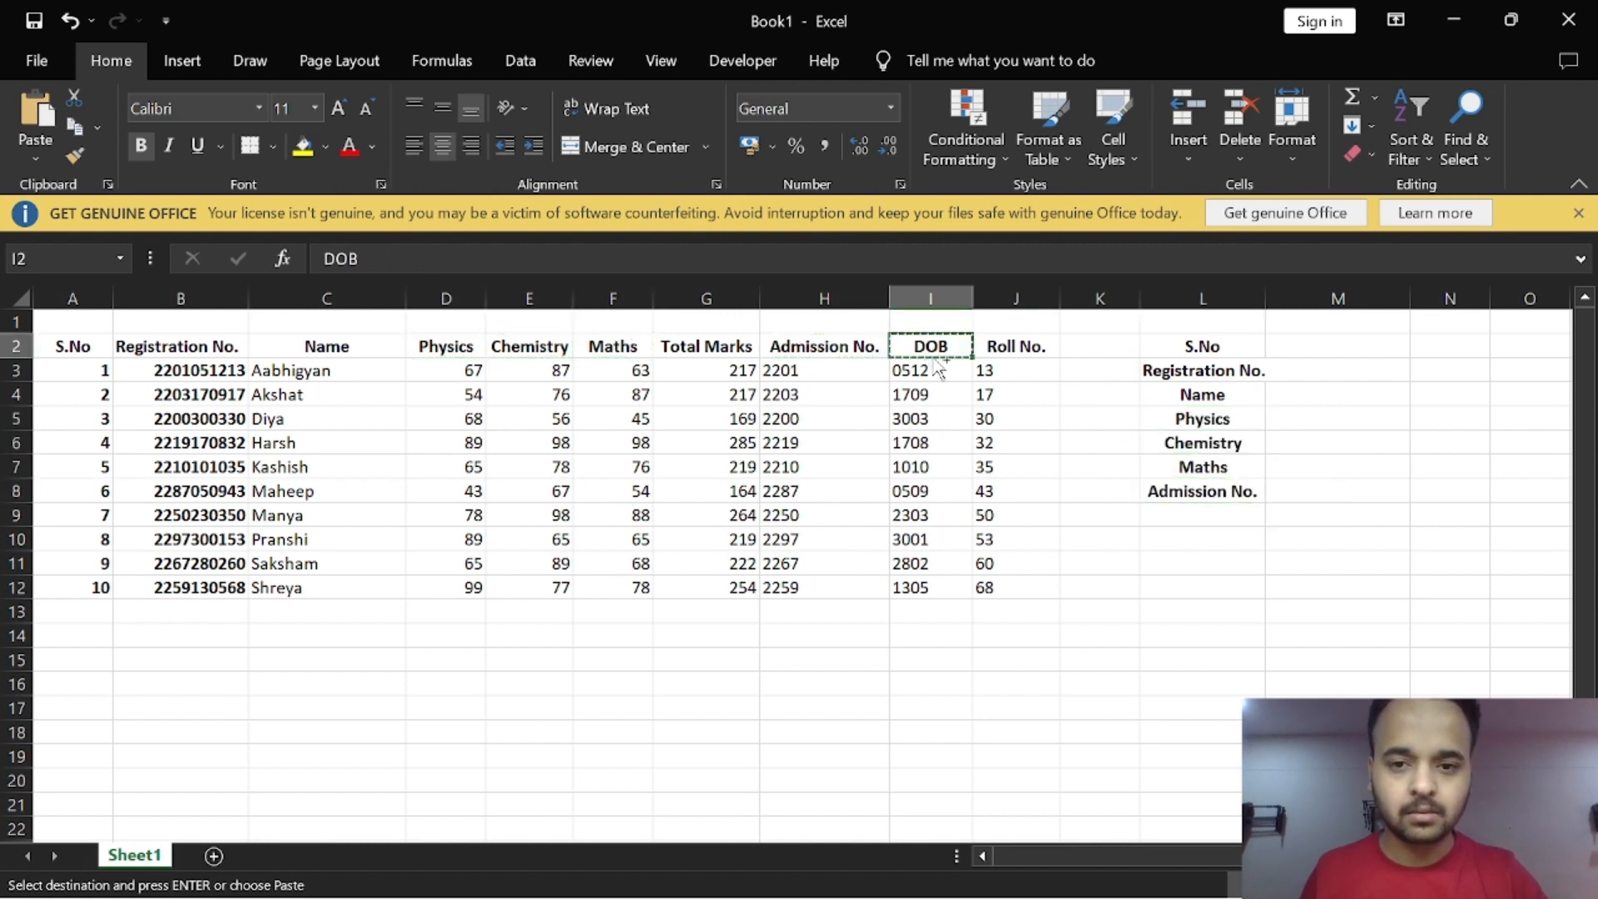
left_click(1199, 515)
key("ctrl+v")
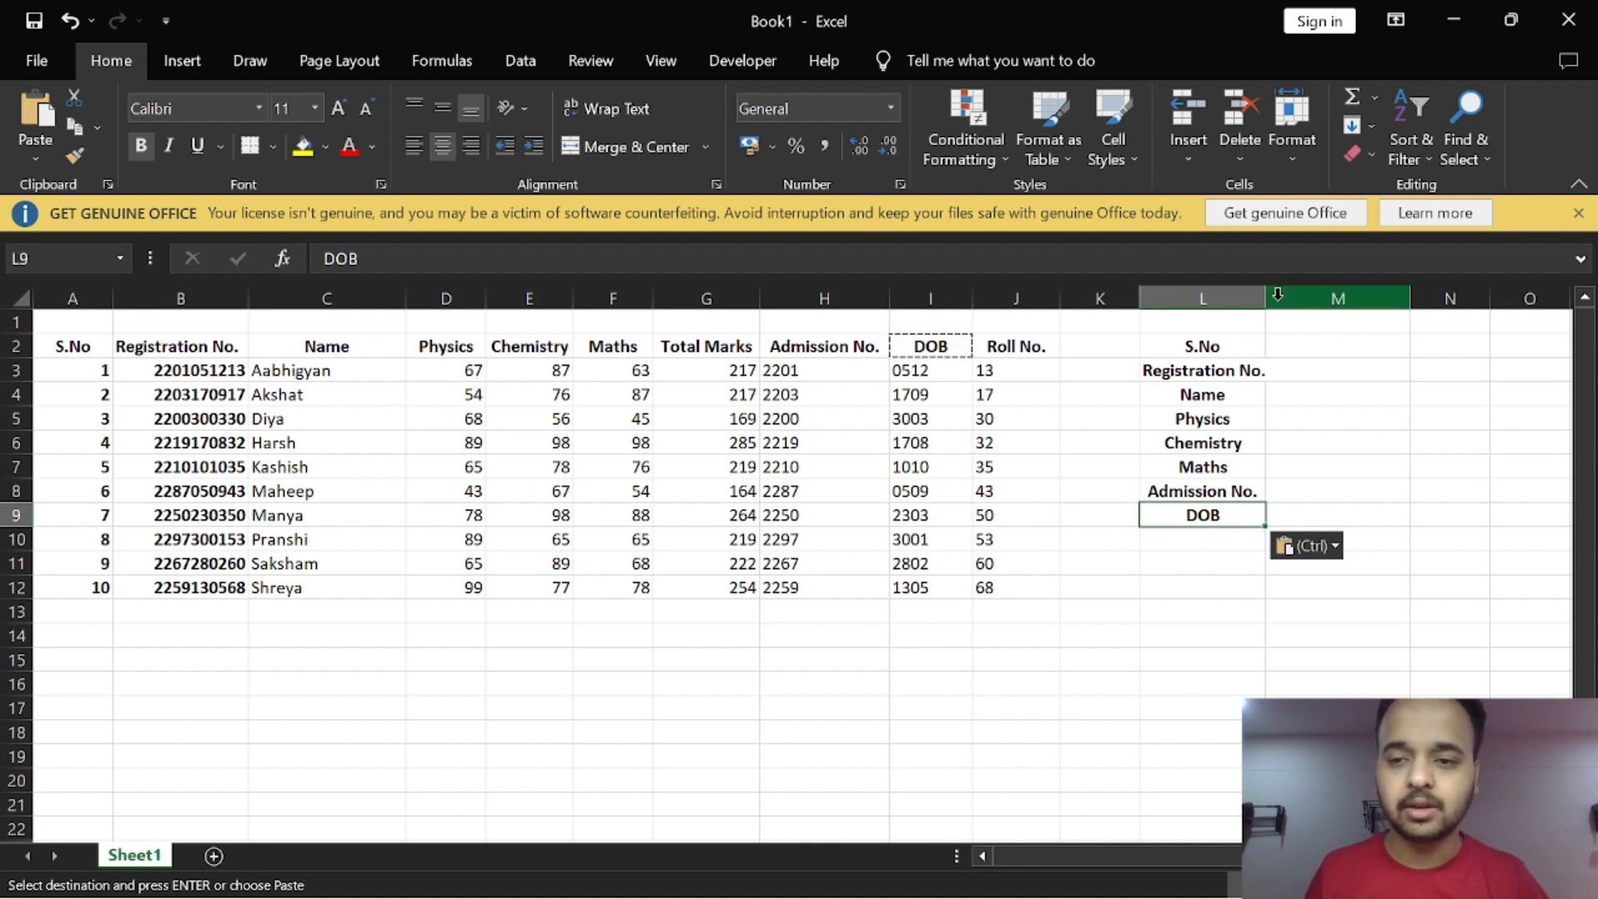
left_click_drag(1263, 302, 1271, 302)
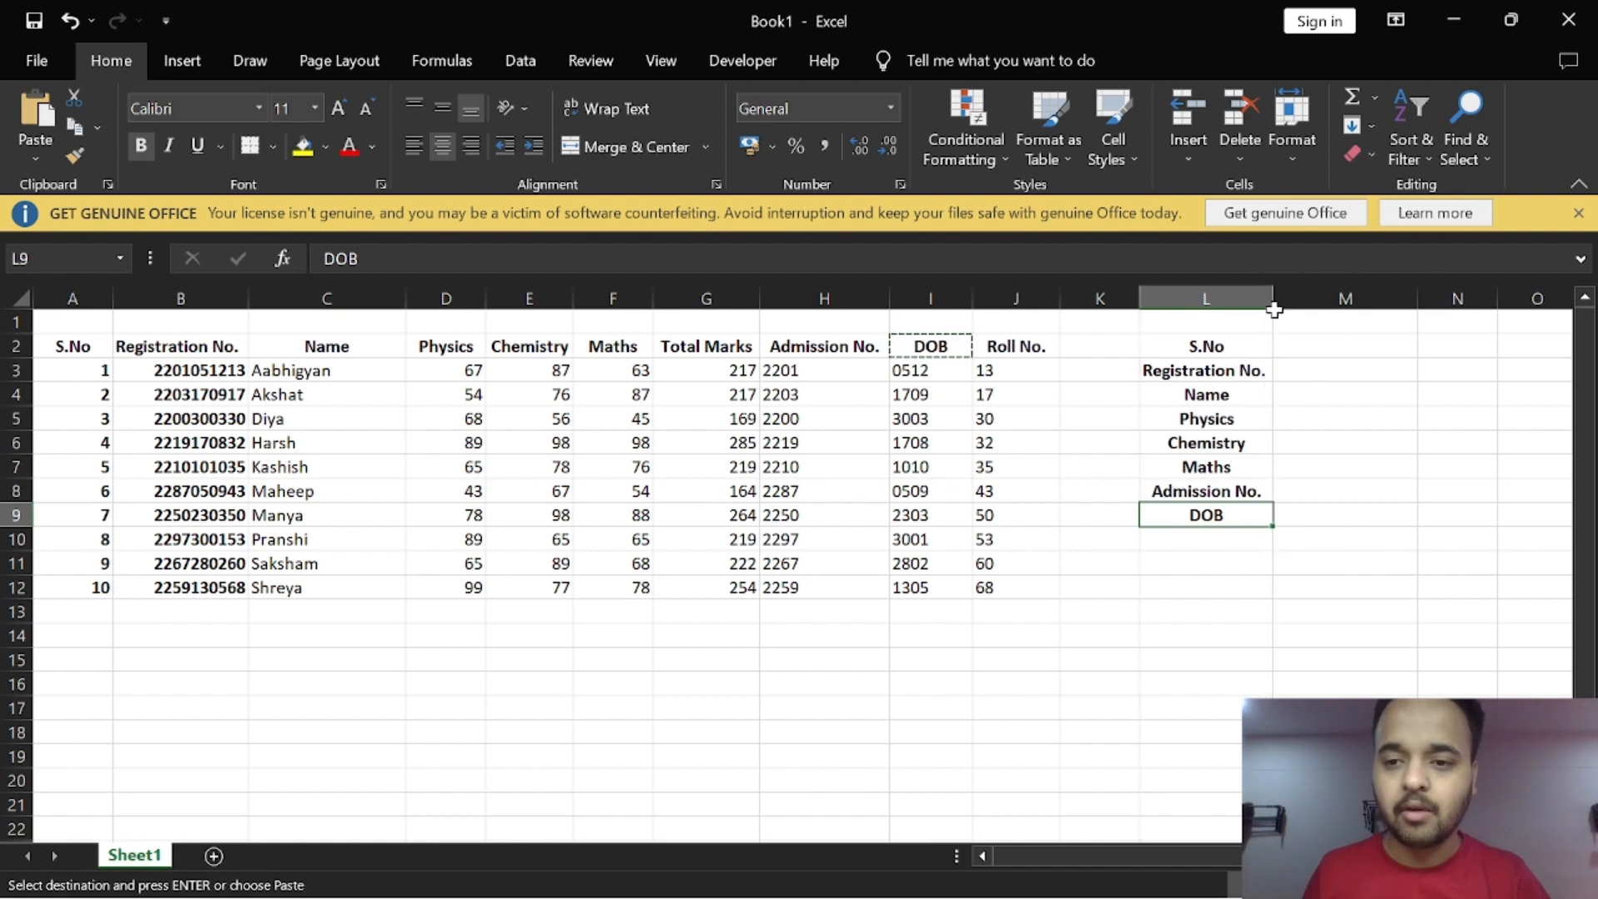
Step: Enter =VLOOKUP(M2,A3:I12,2,FALSE) in cell M3 to look up the registration number by S.No
left_click(1311, 370)
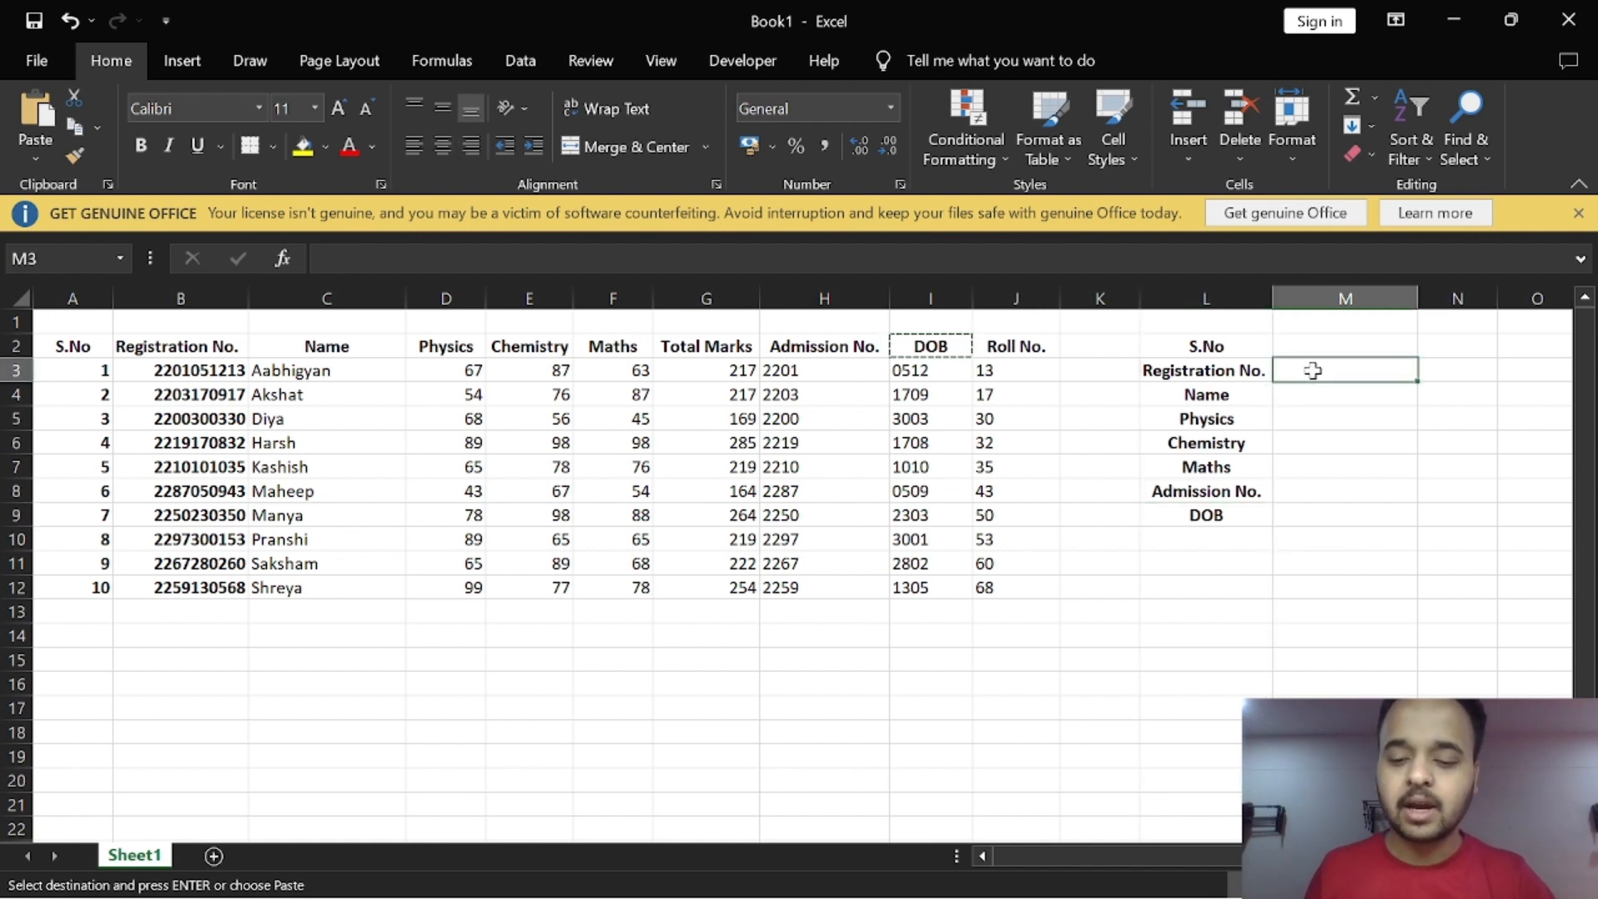
type("=")
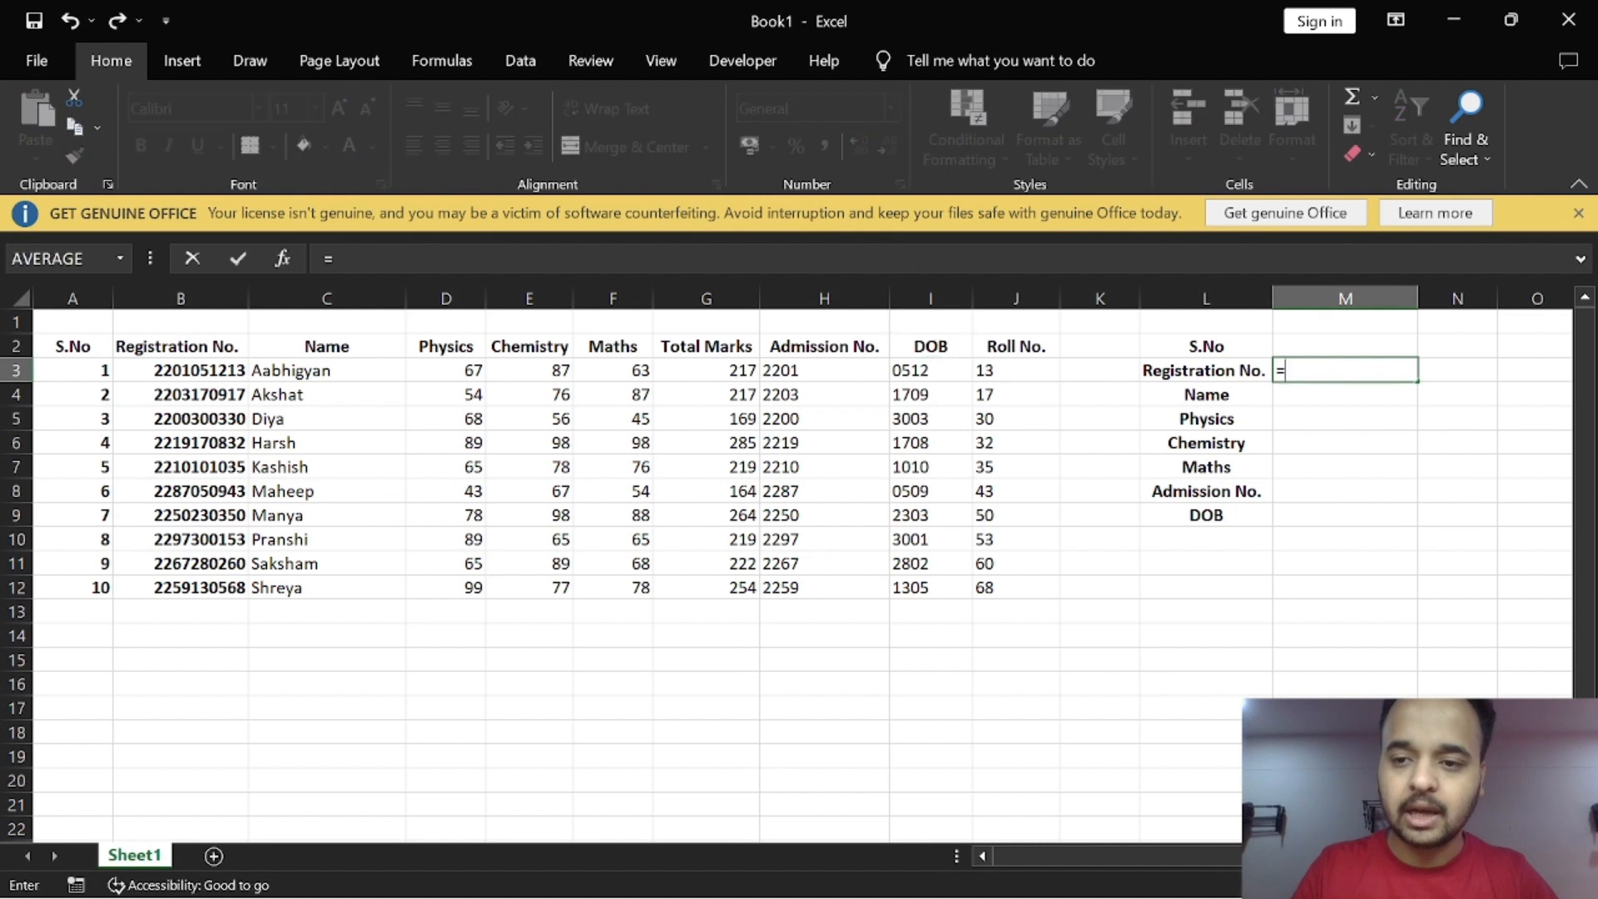
type("VLO")
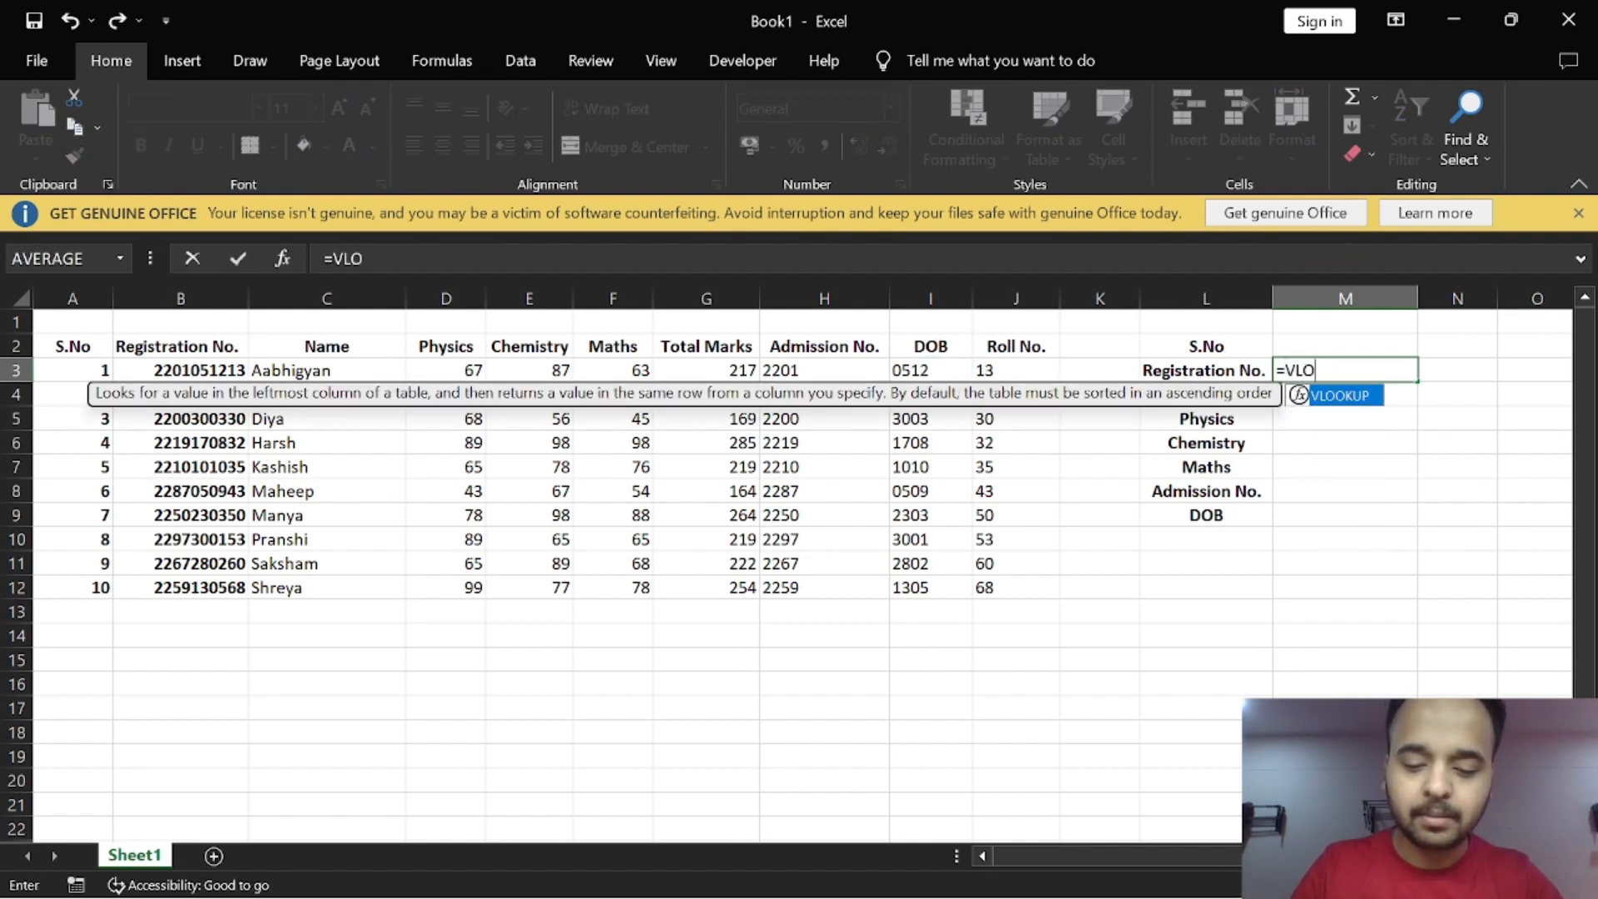
type("OKUP")
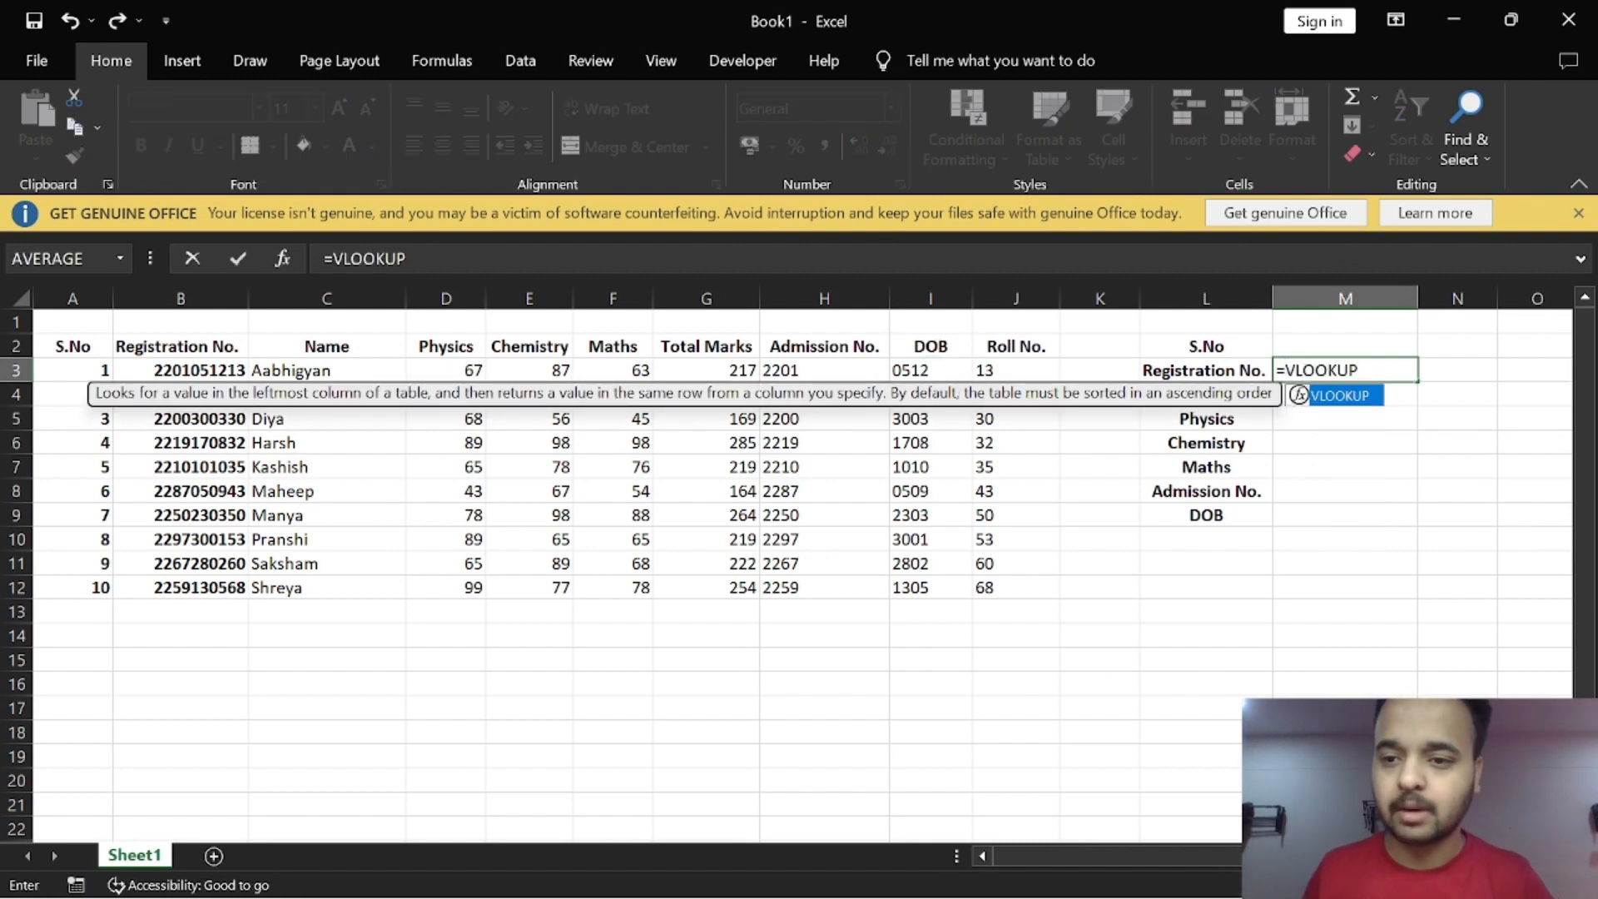
type("(")
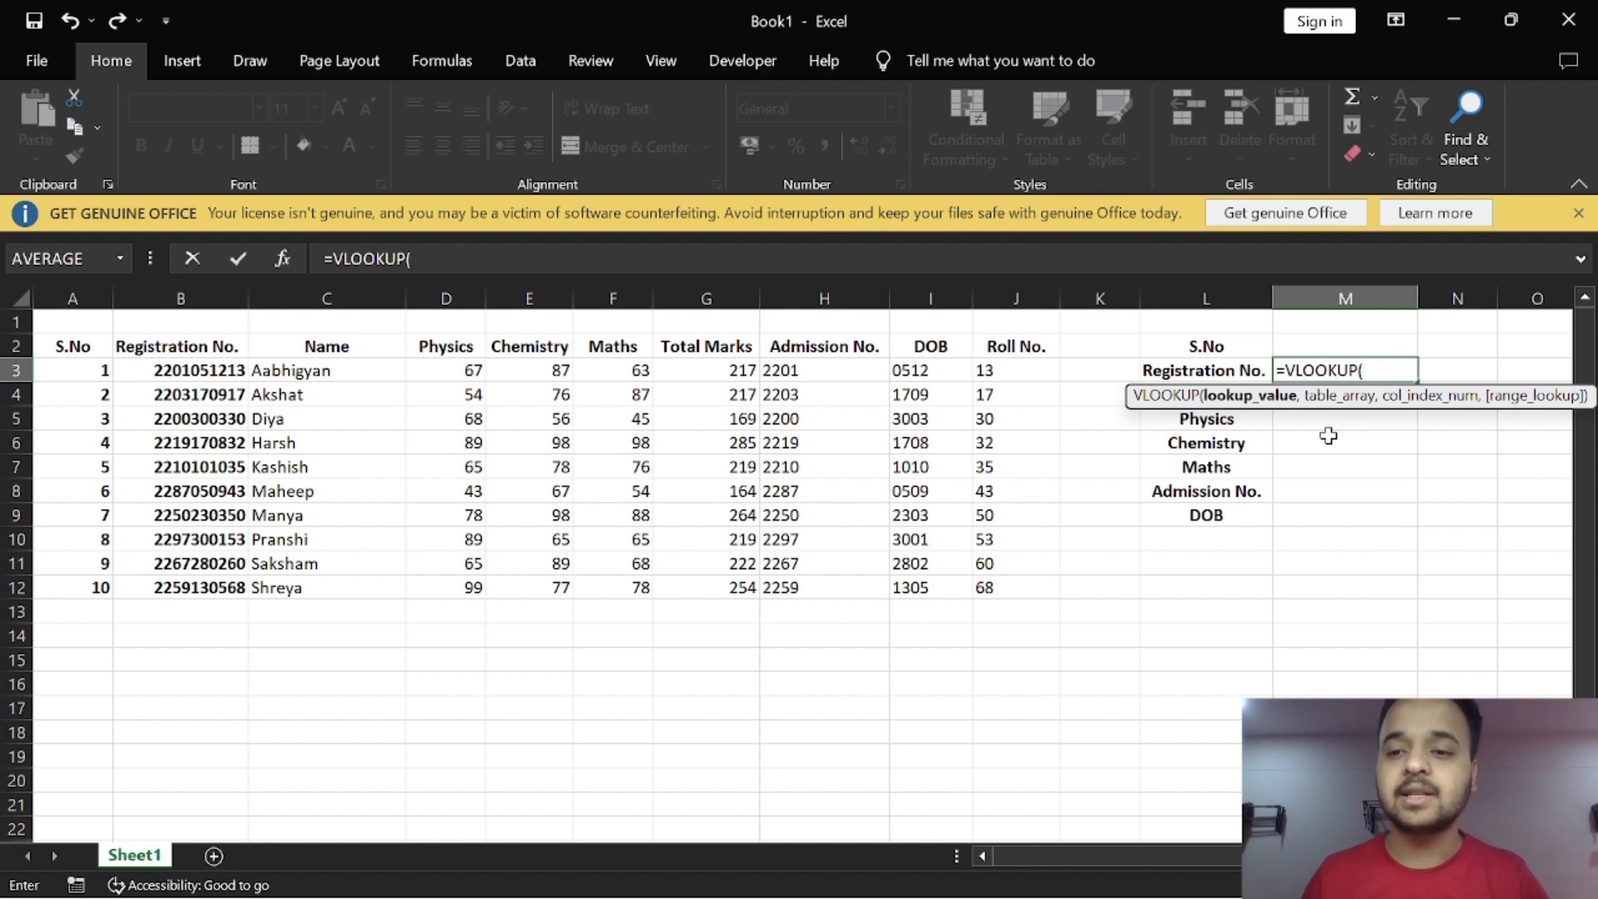
left_click(1368, 344)
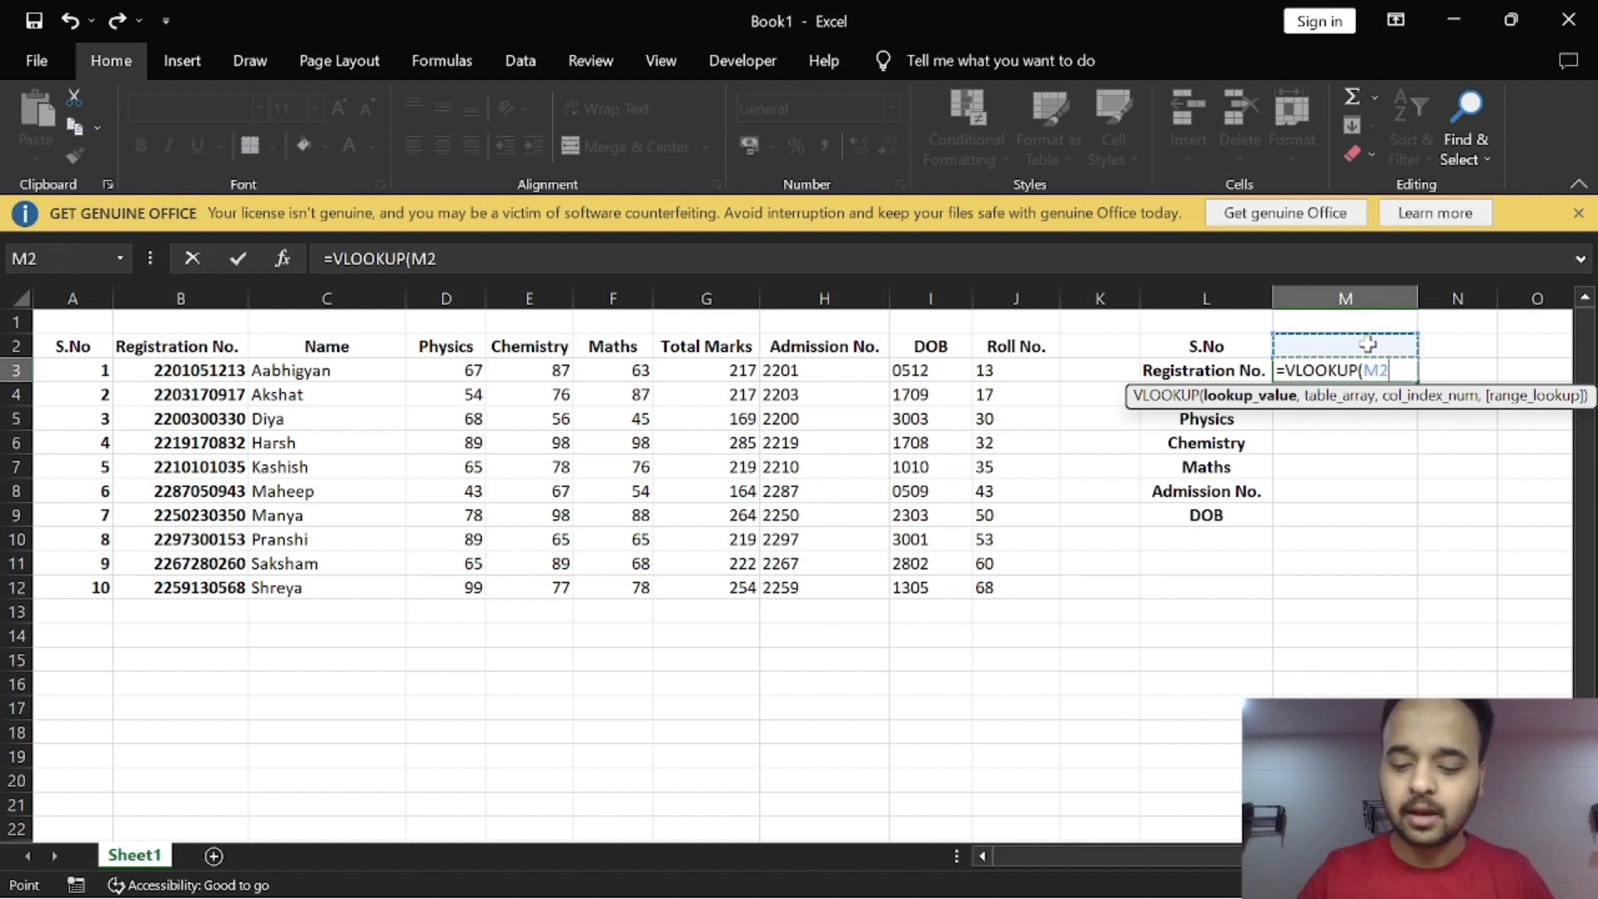
type(",")
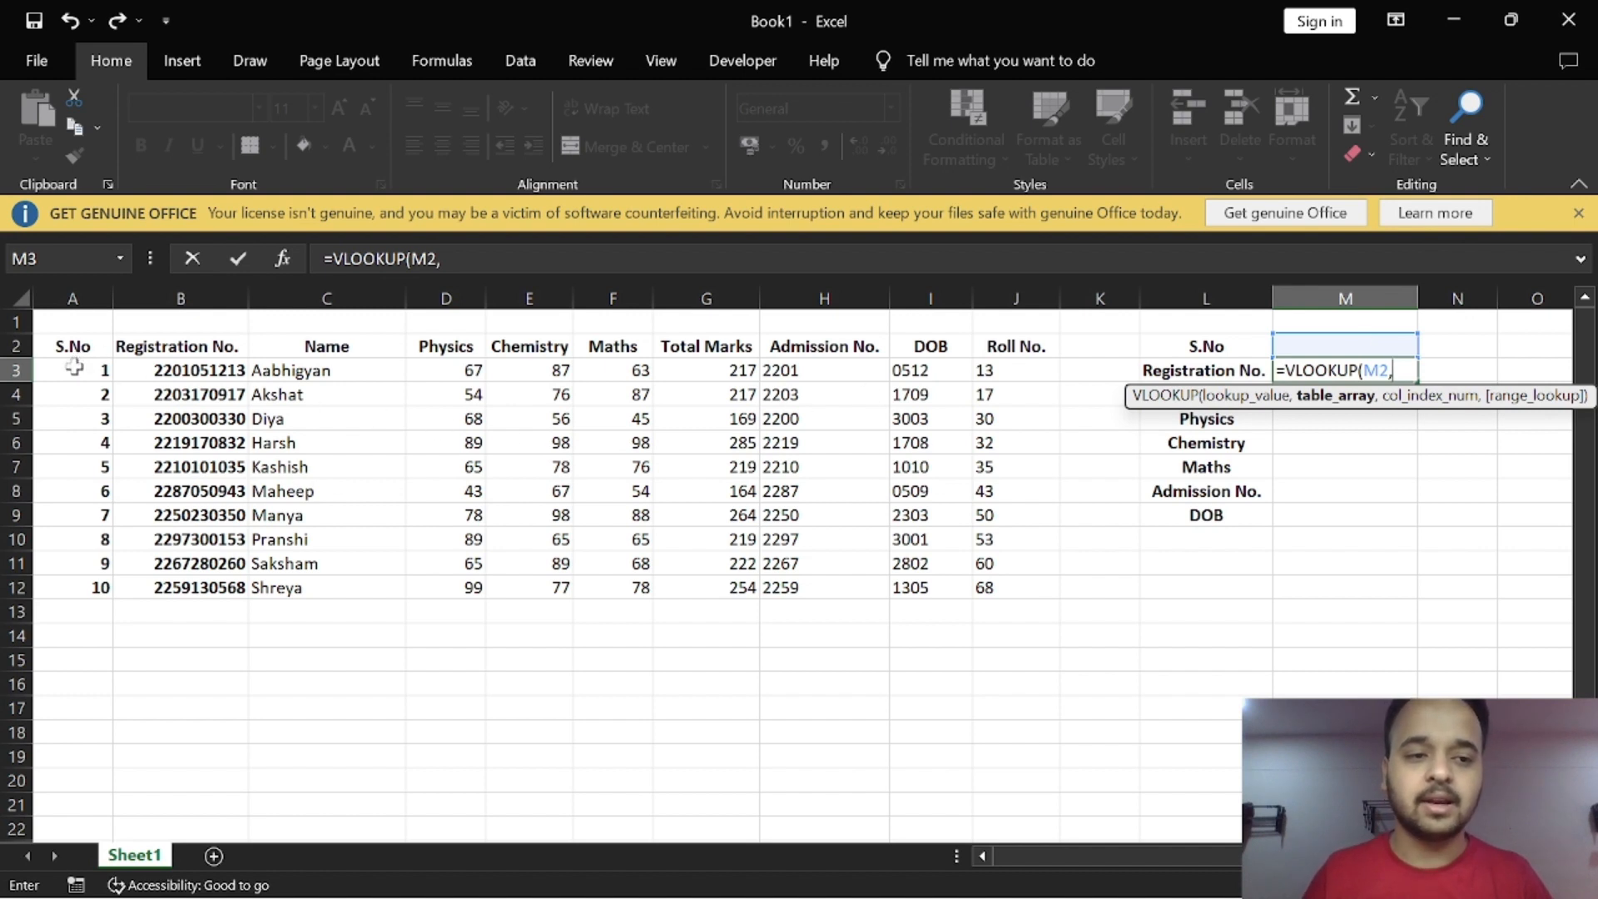
left_click_drag(74, 367, 931, 585)
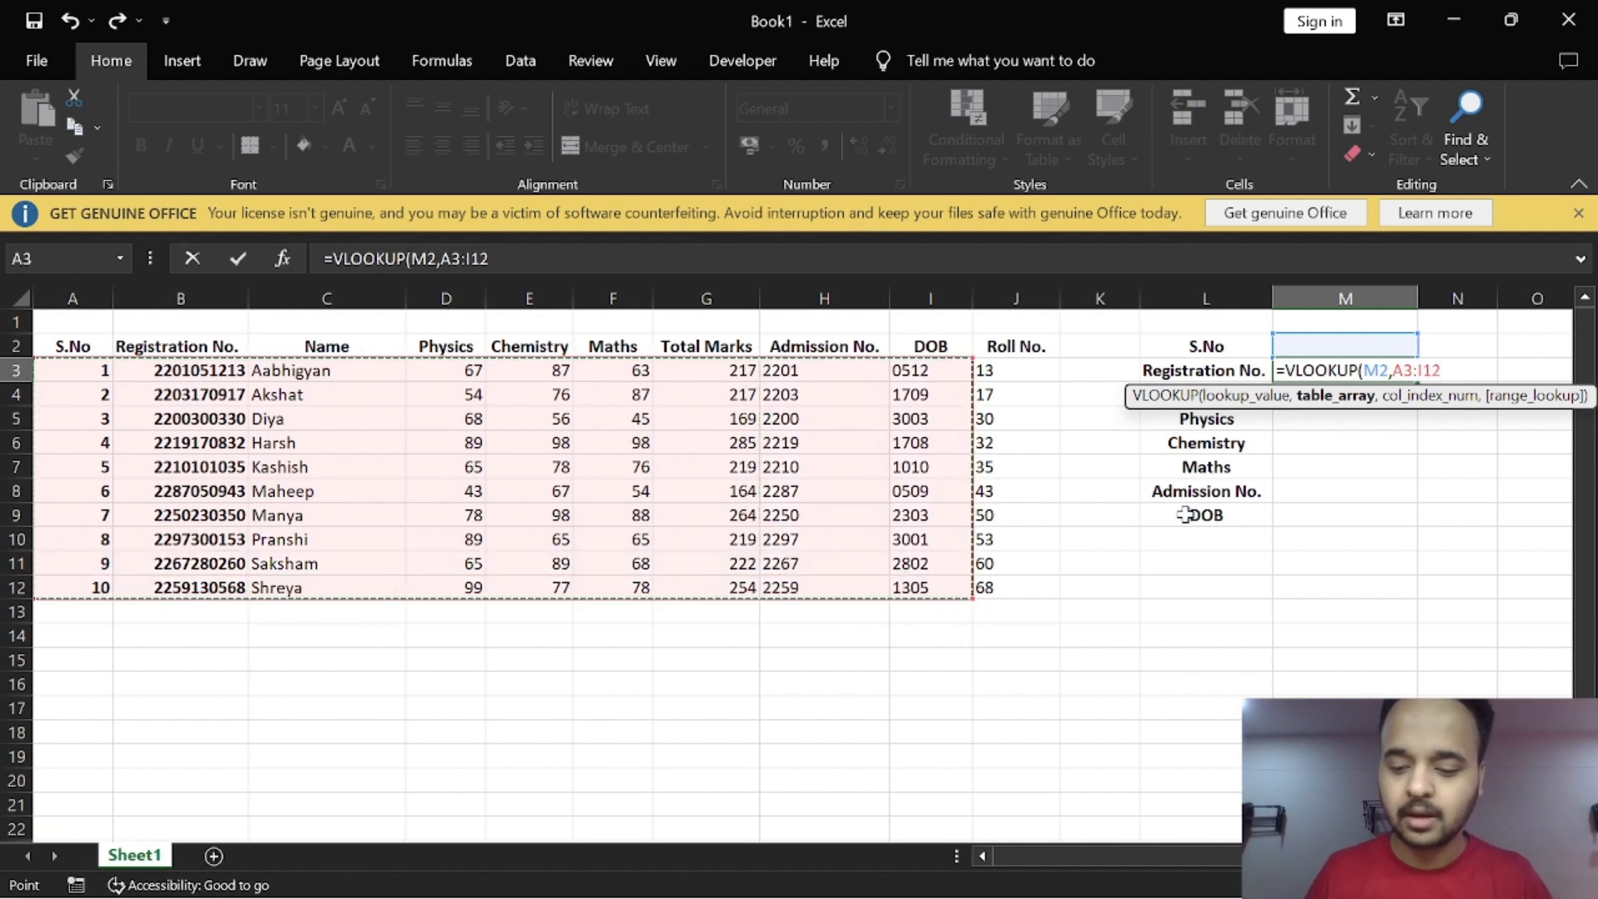
type(",")
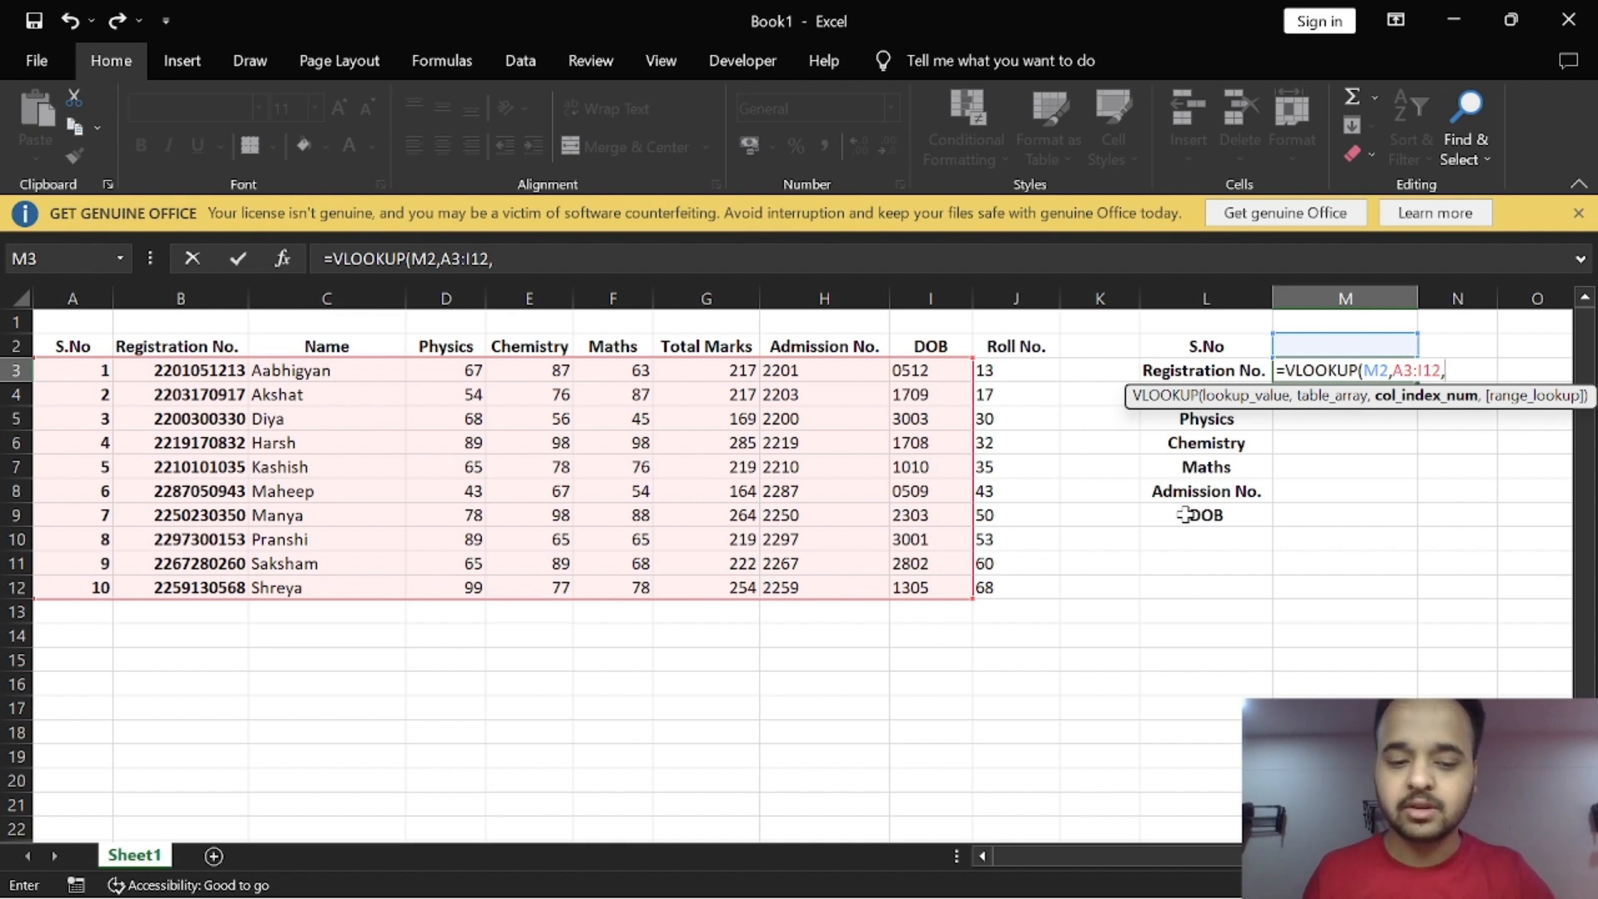
type("2,")
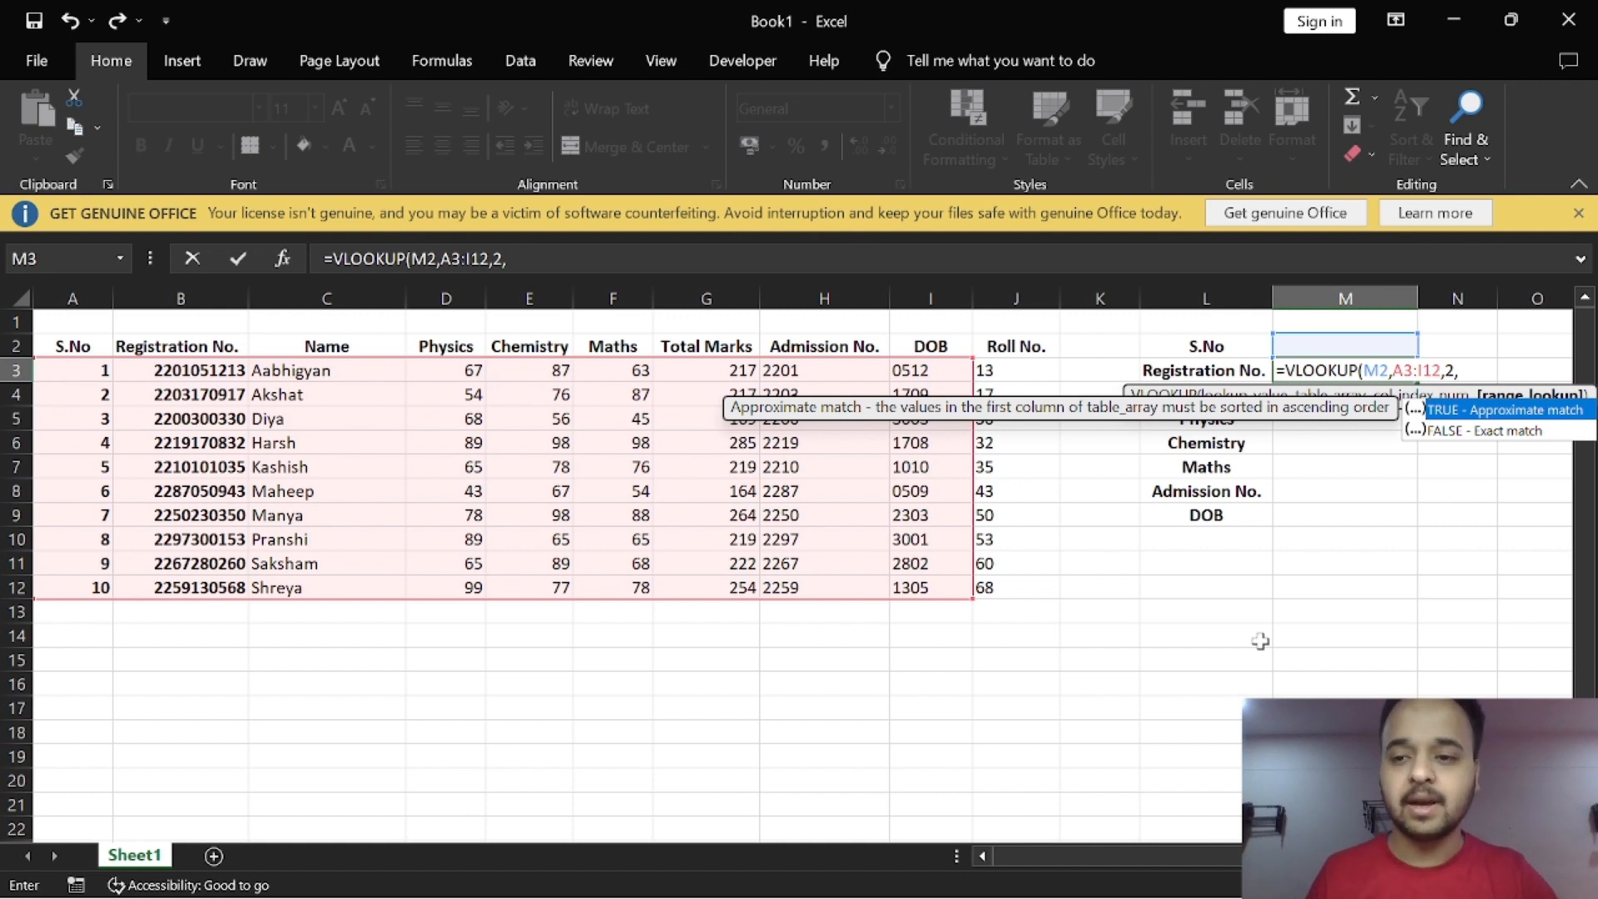
type("F")
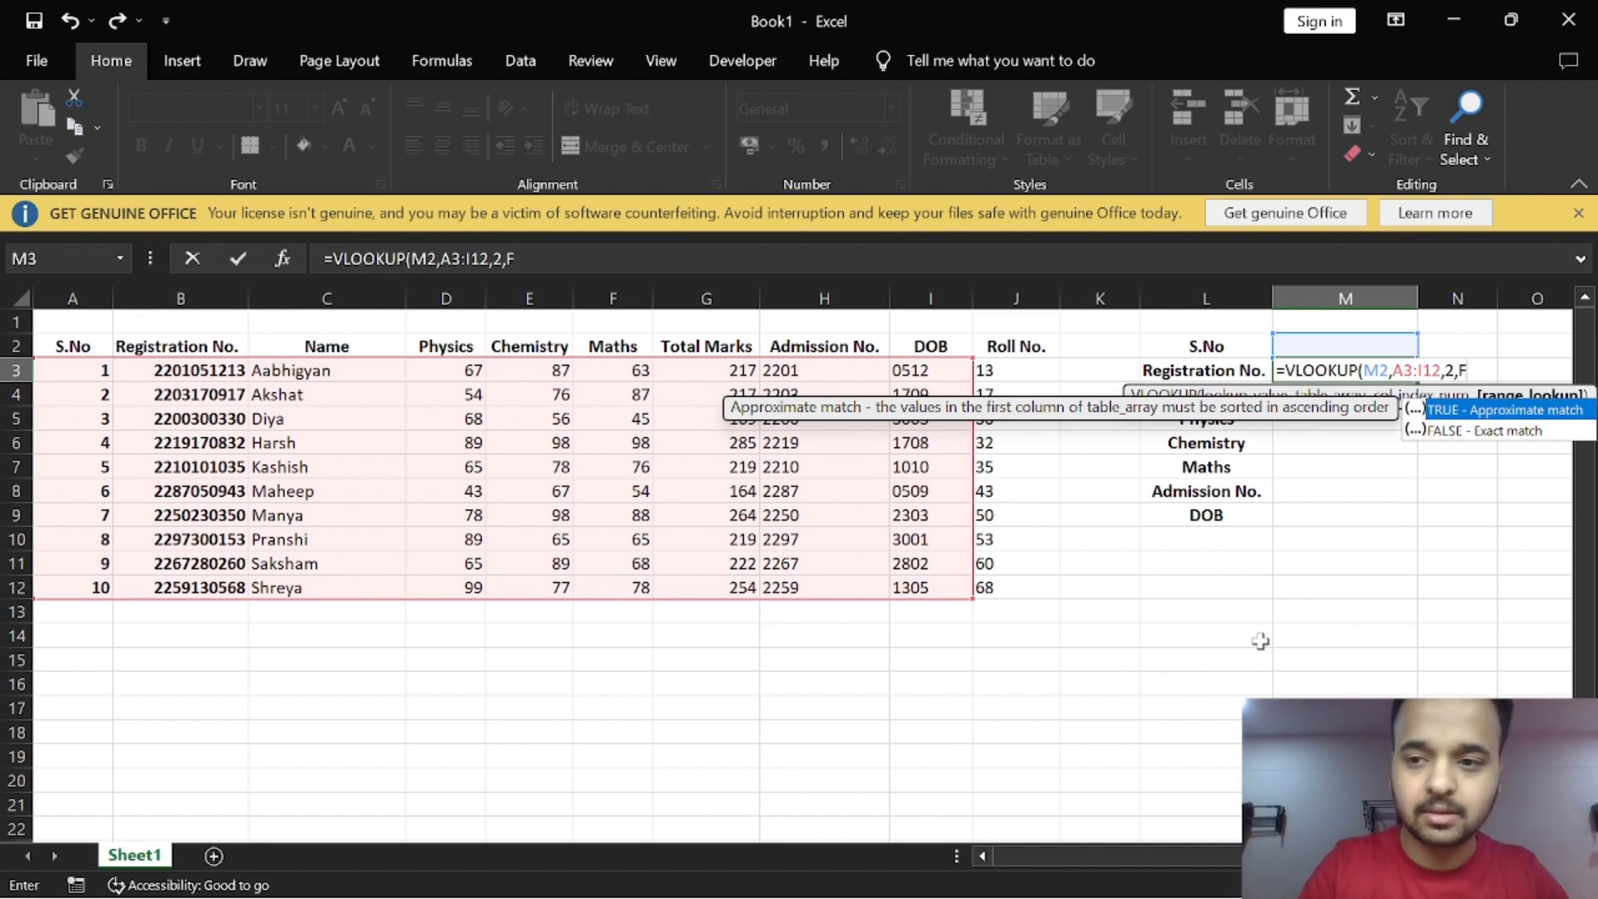
type("ALSE")
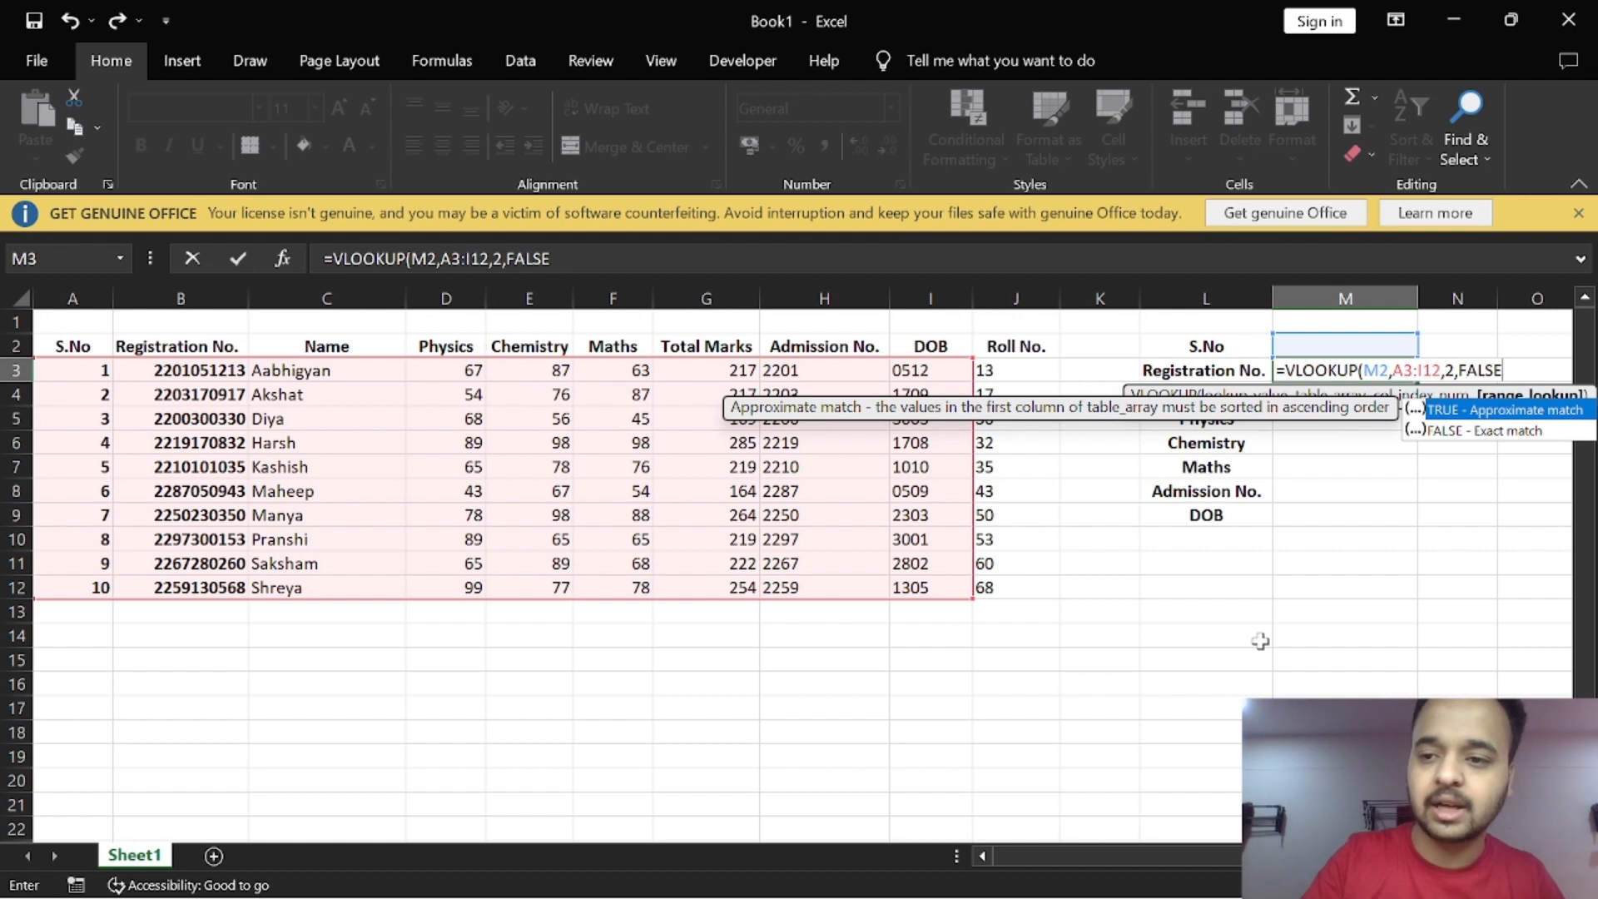
type(")")
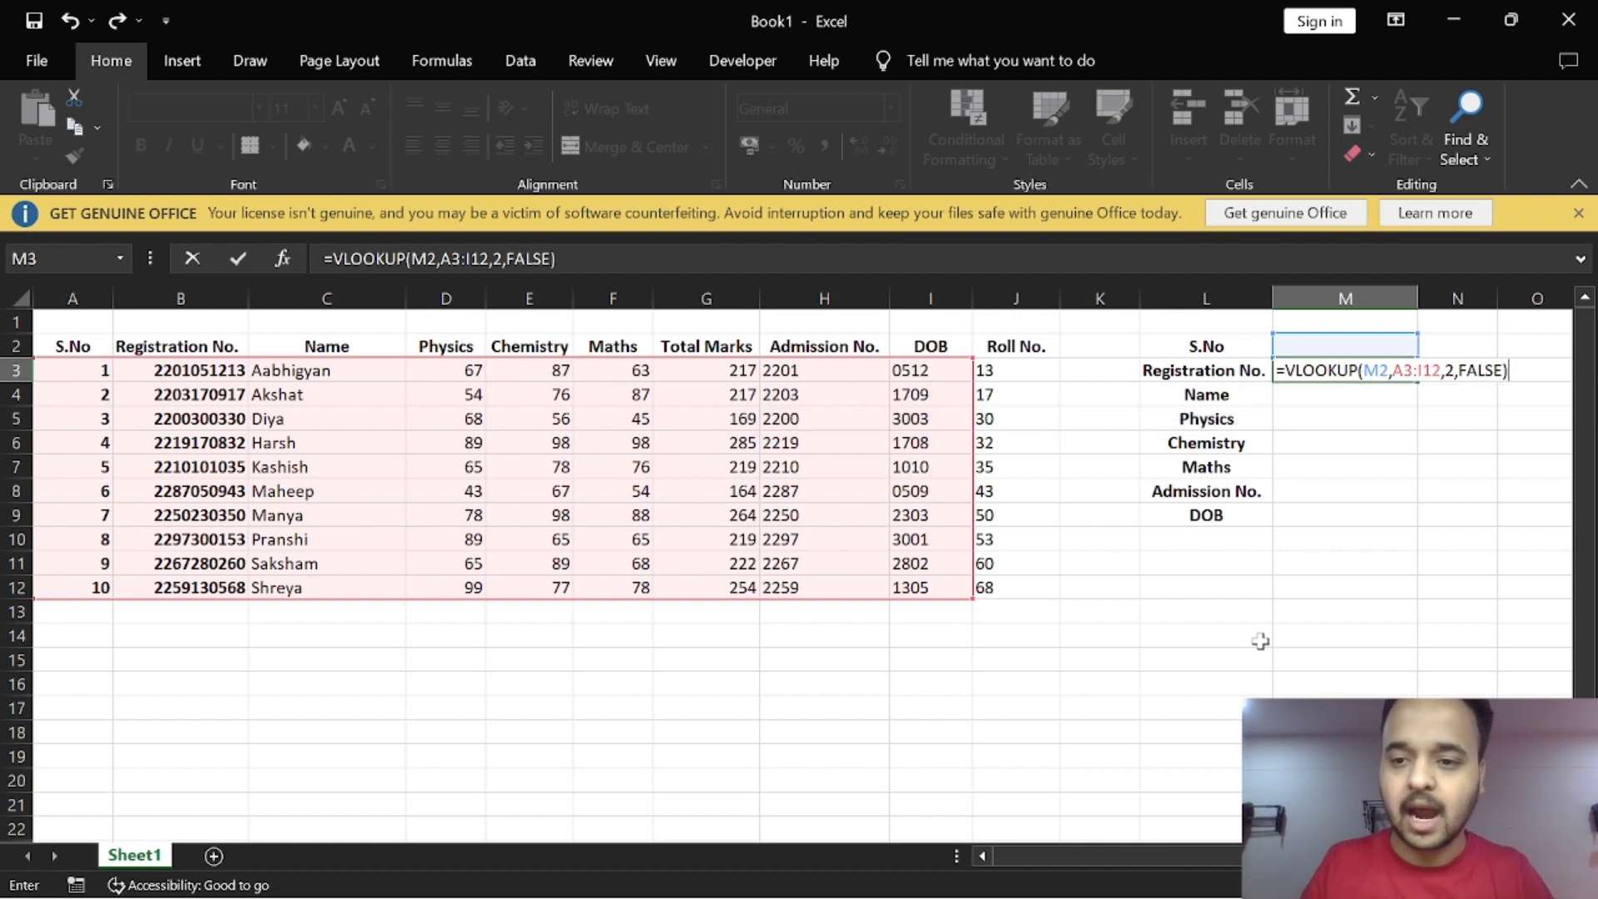
key("Return")
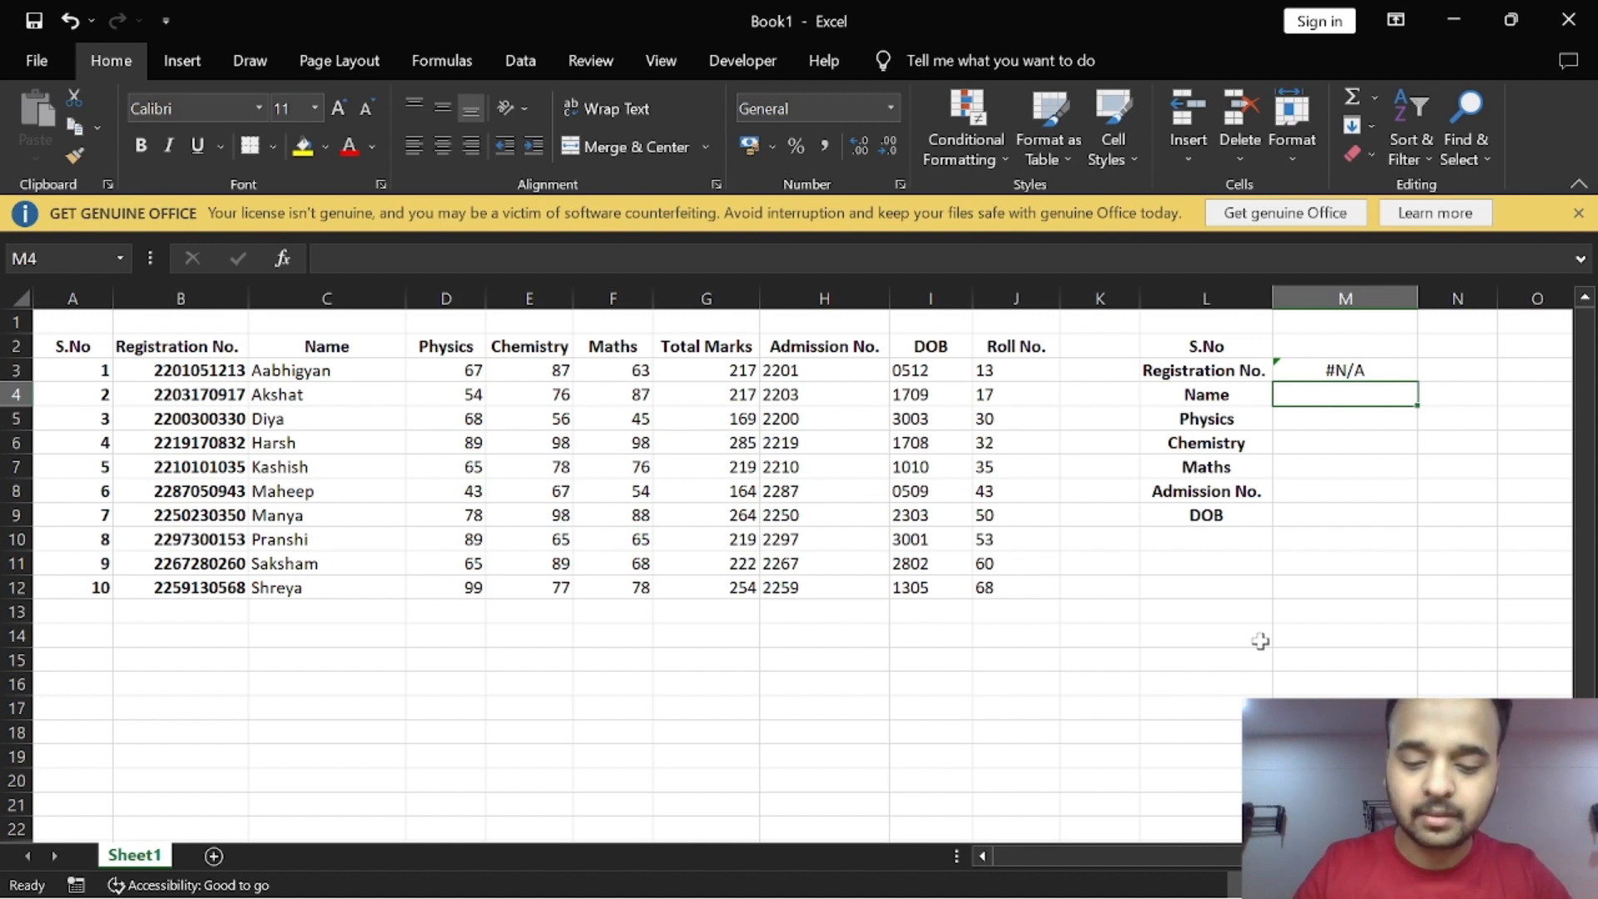
Step: Enter =VLOOKUP(M2,A3:I12,3,FALSE) in cell M4 to look up the student's name
type("=")
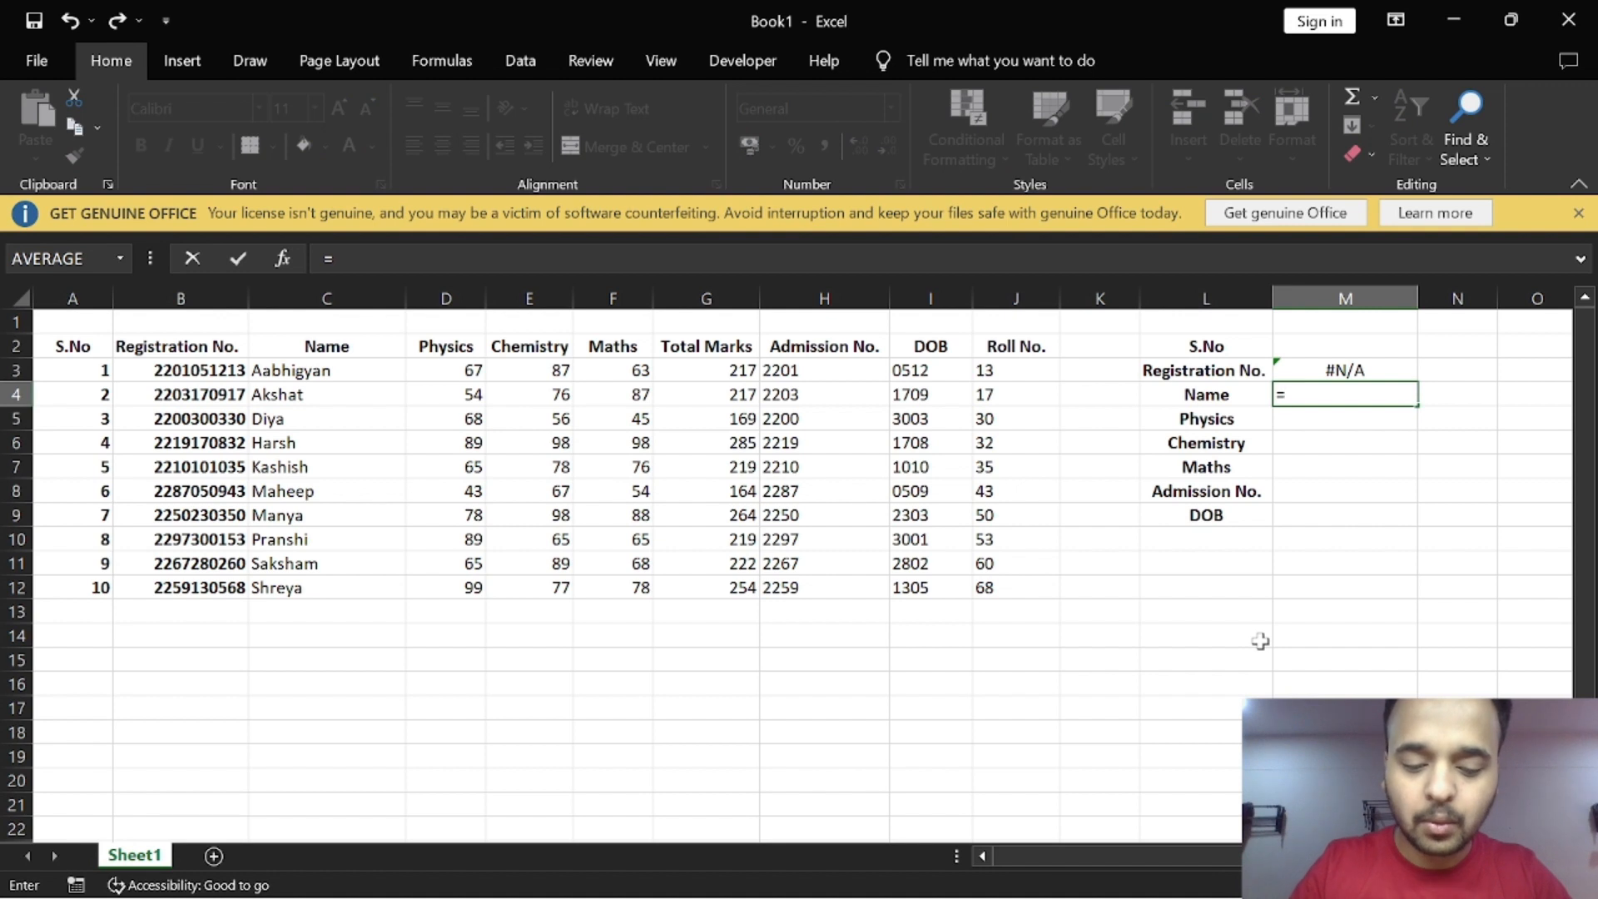
type("VLOOKUP")
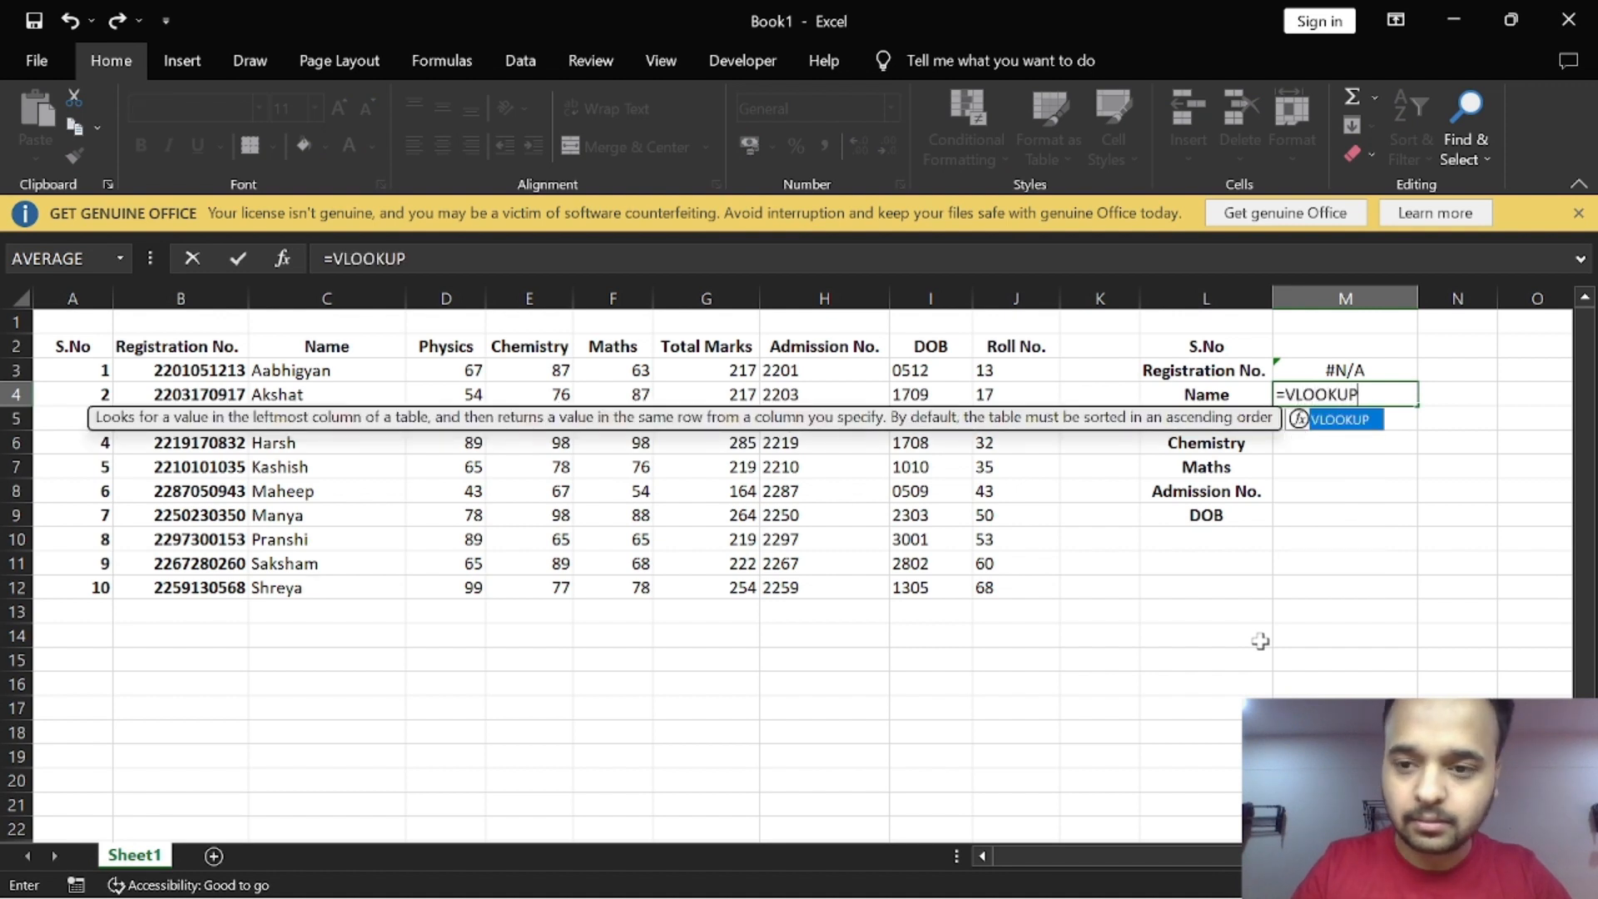
double_click(1309, 422)
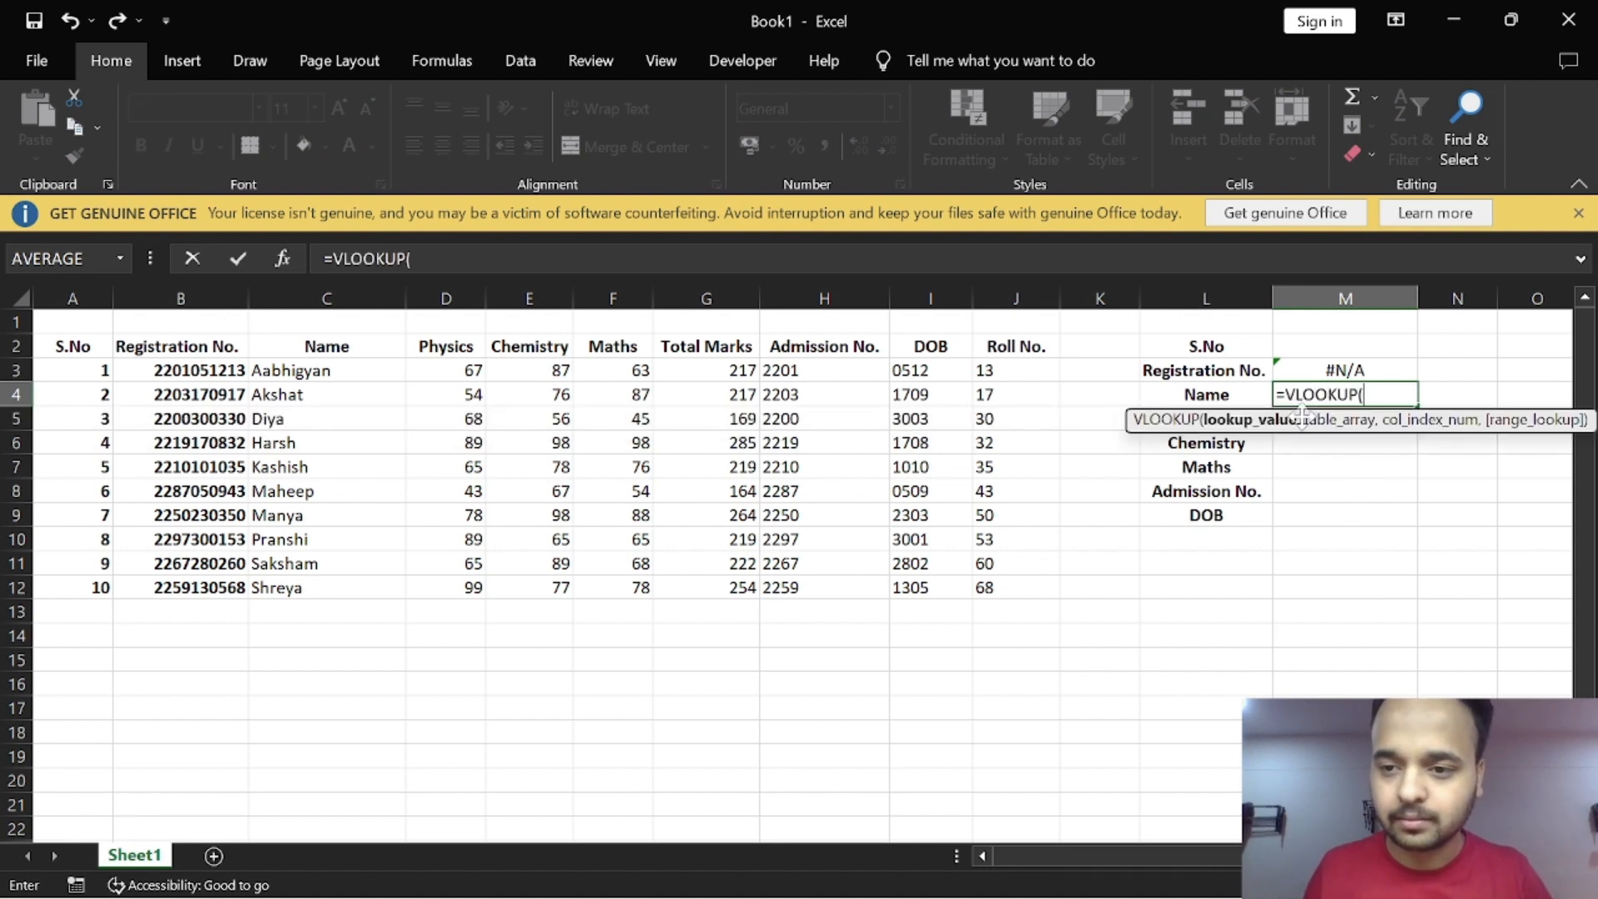
left_click(1324, 348)
type(",")
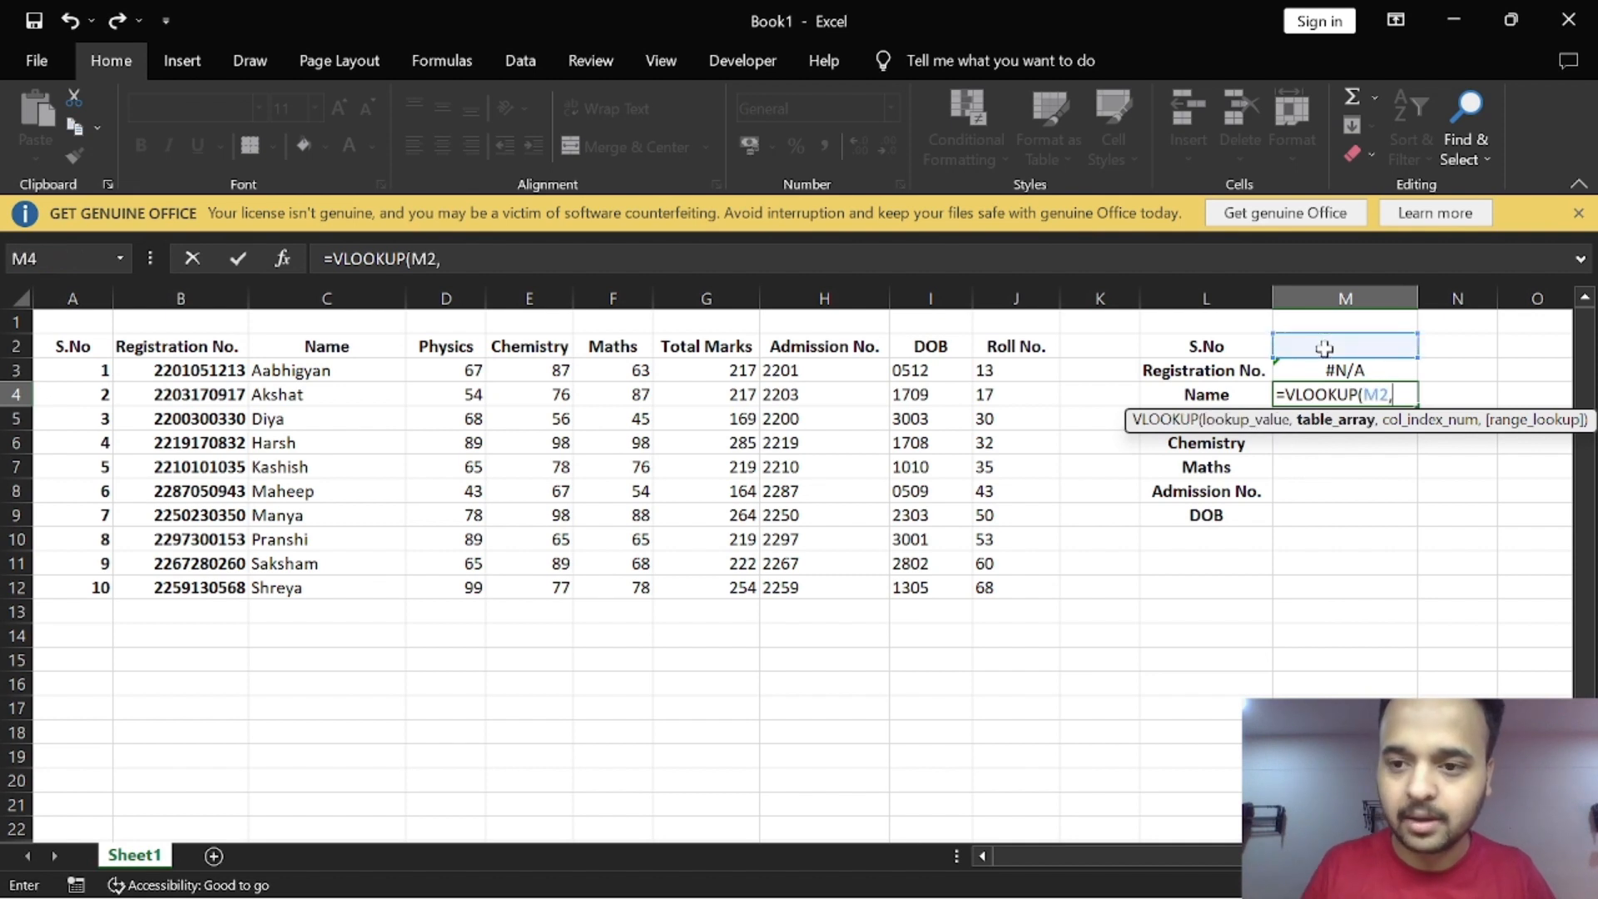
left_click_drag(87, 370, 900, 595)
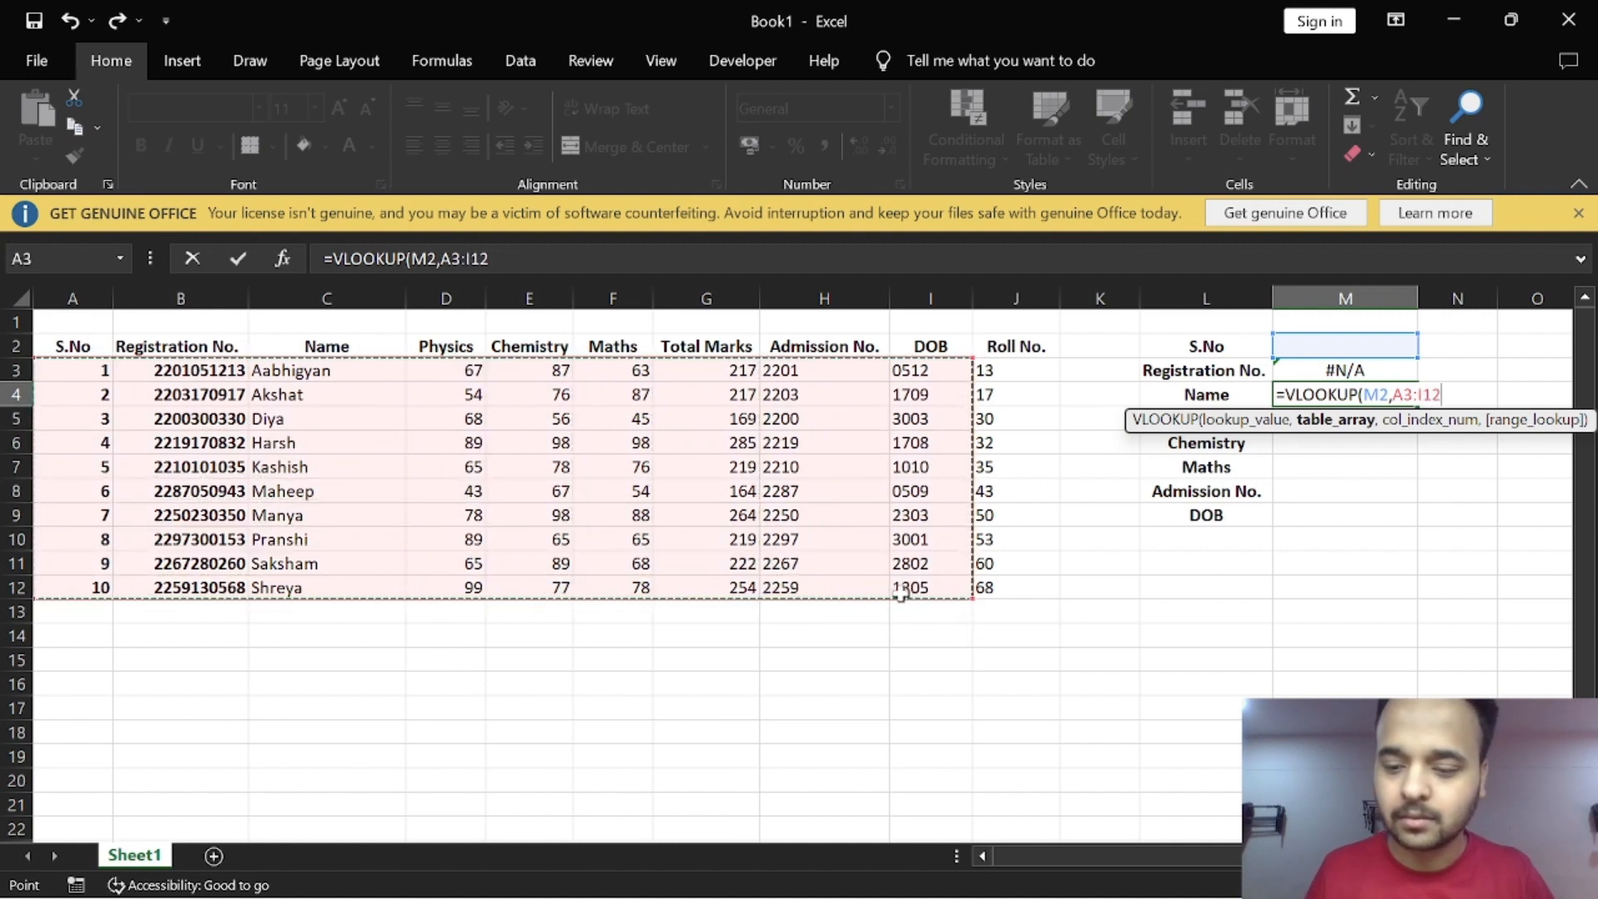
type(",")
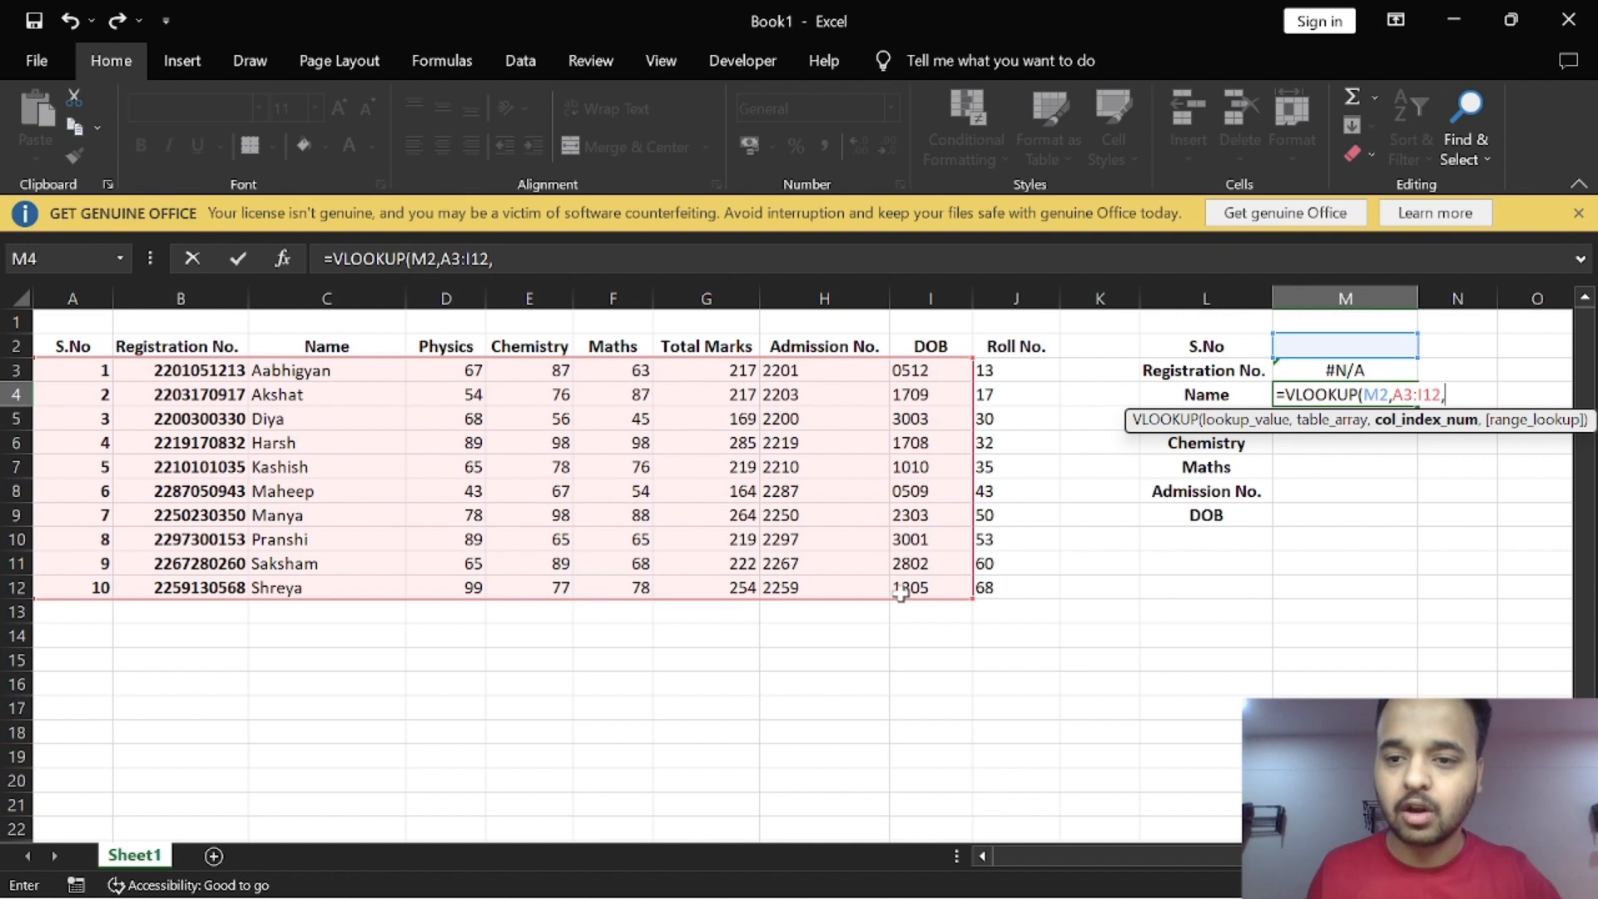
type("3")
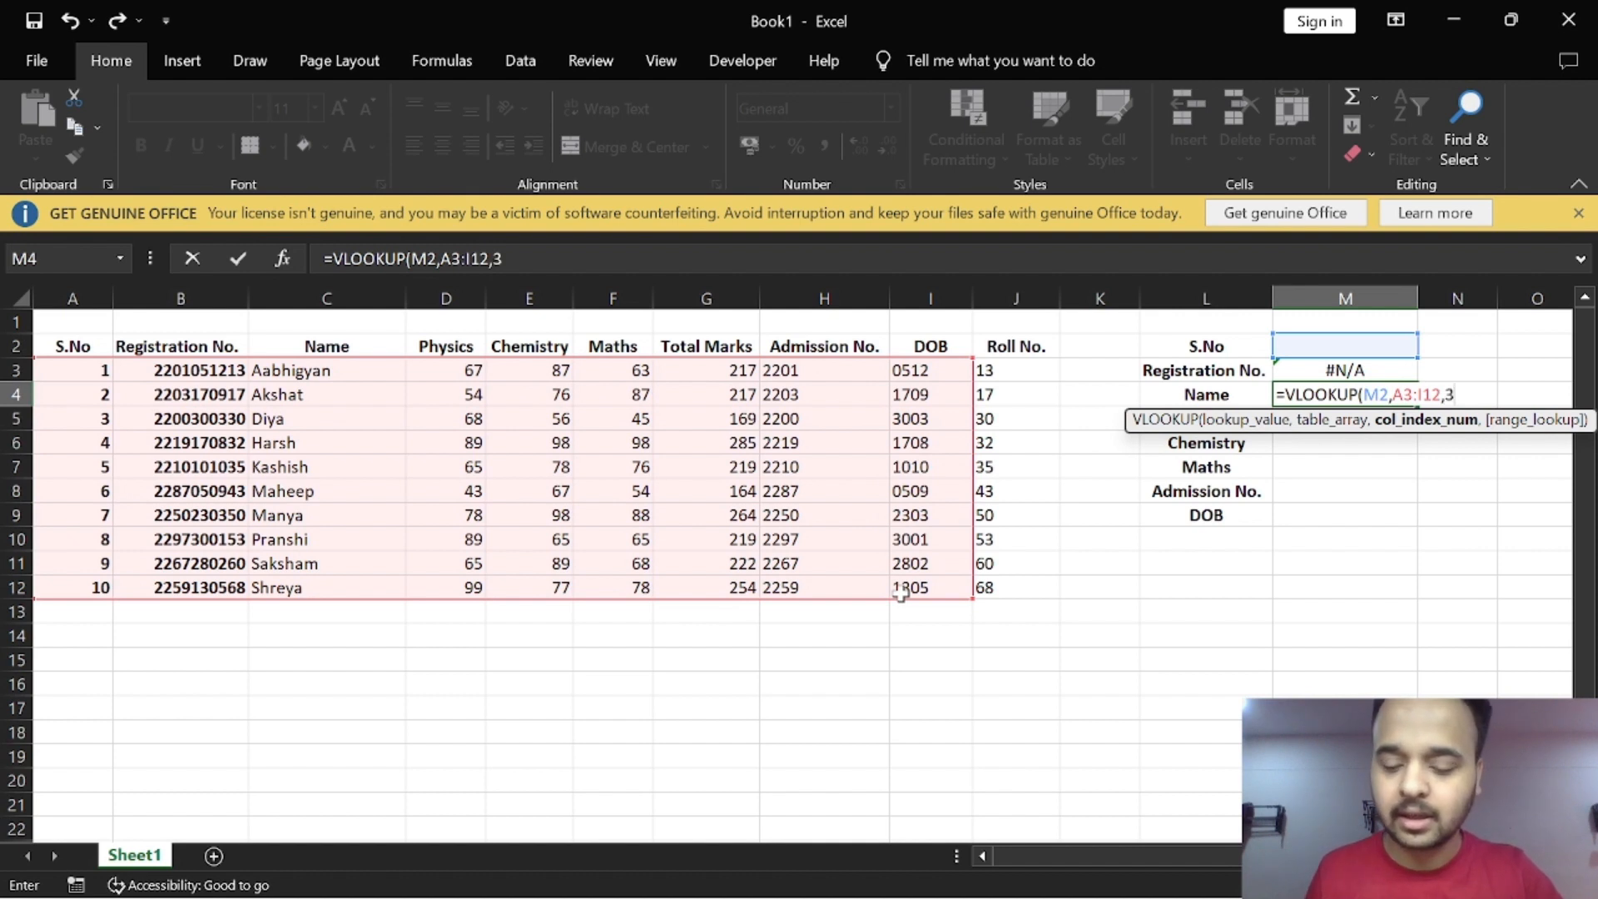
type(",")
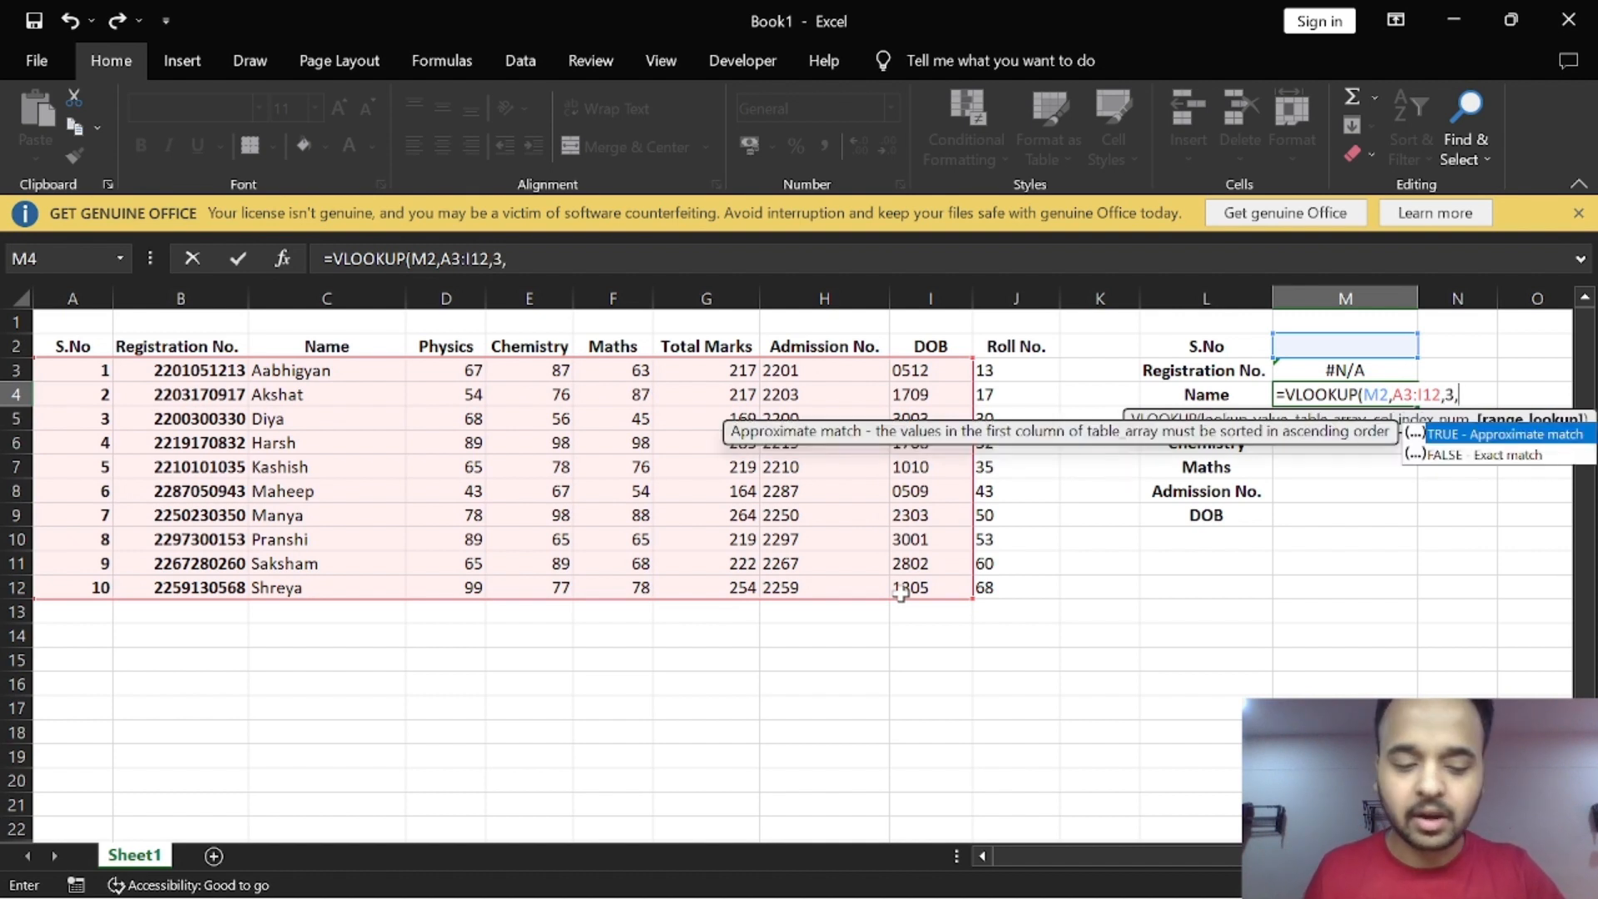
type("FALS")
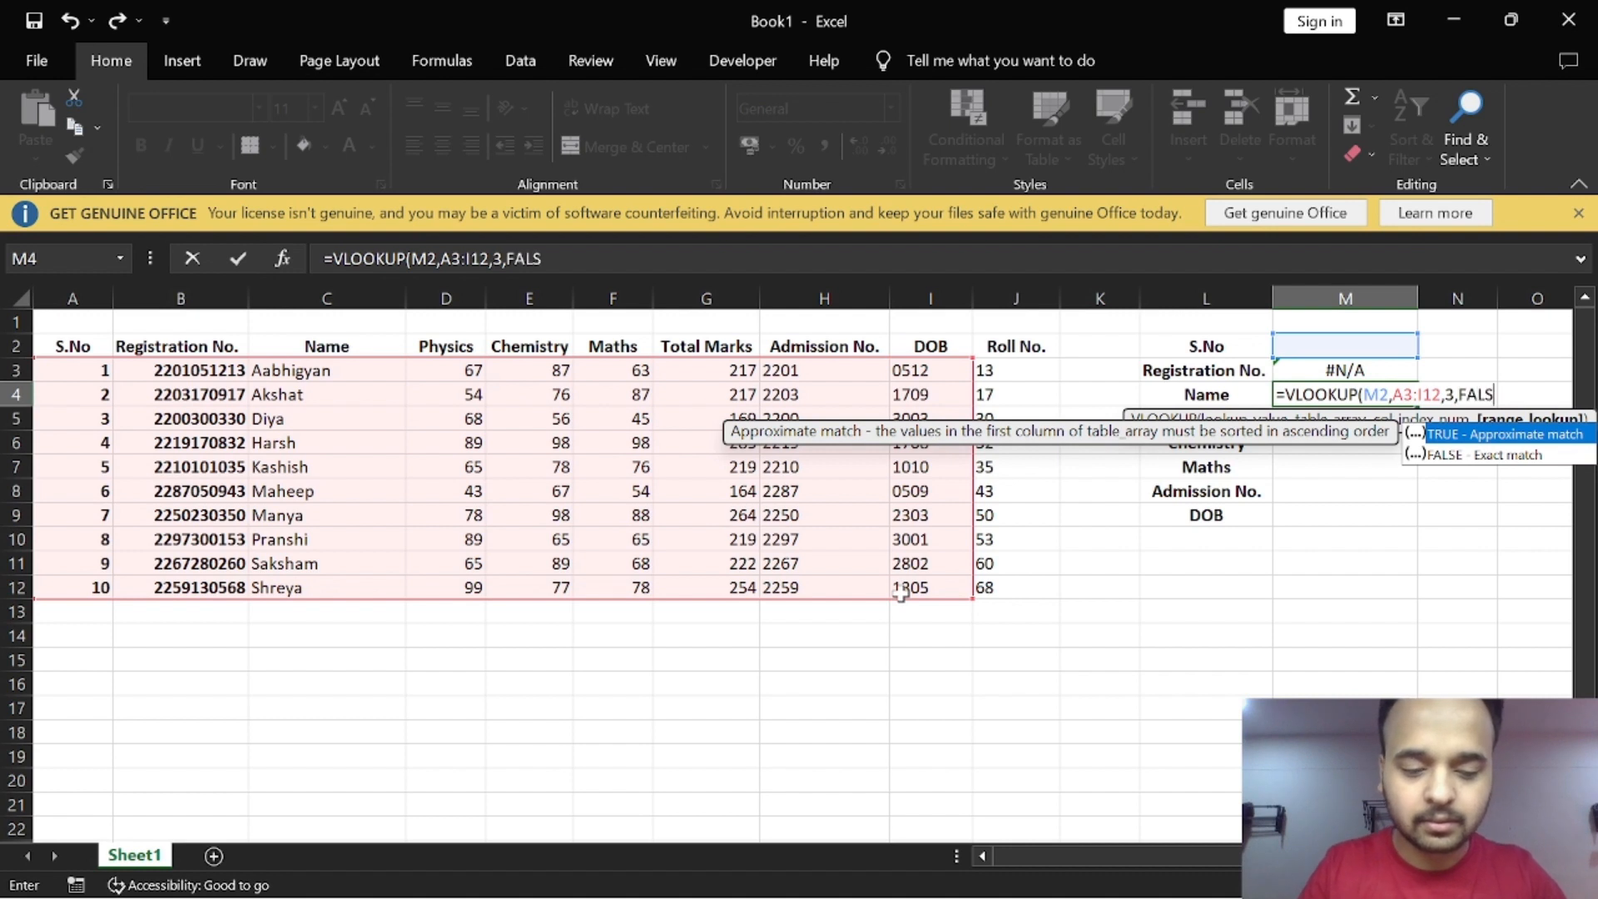
type("E)")
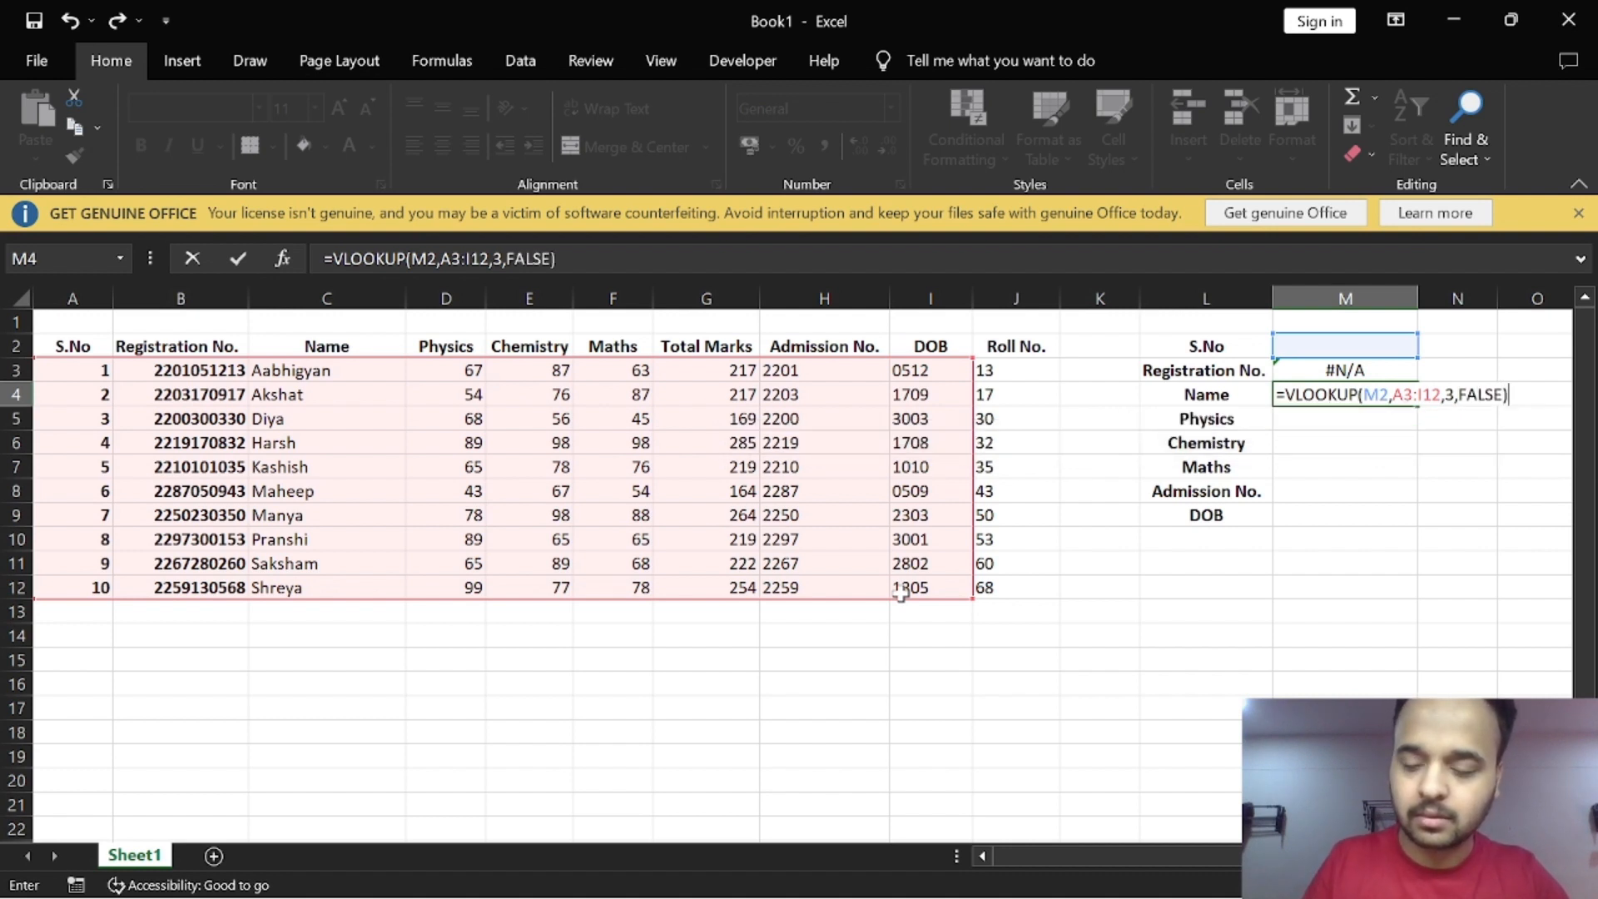
key("Return")
Step: Enter =VLOOKUP(M2,A3:I12,4,FALSE) in cell M5 to look up the student's Physics mark
type("=")
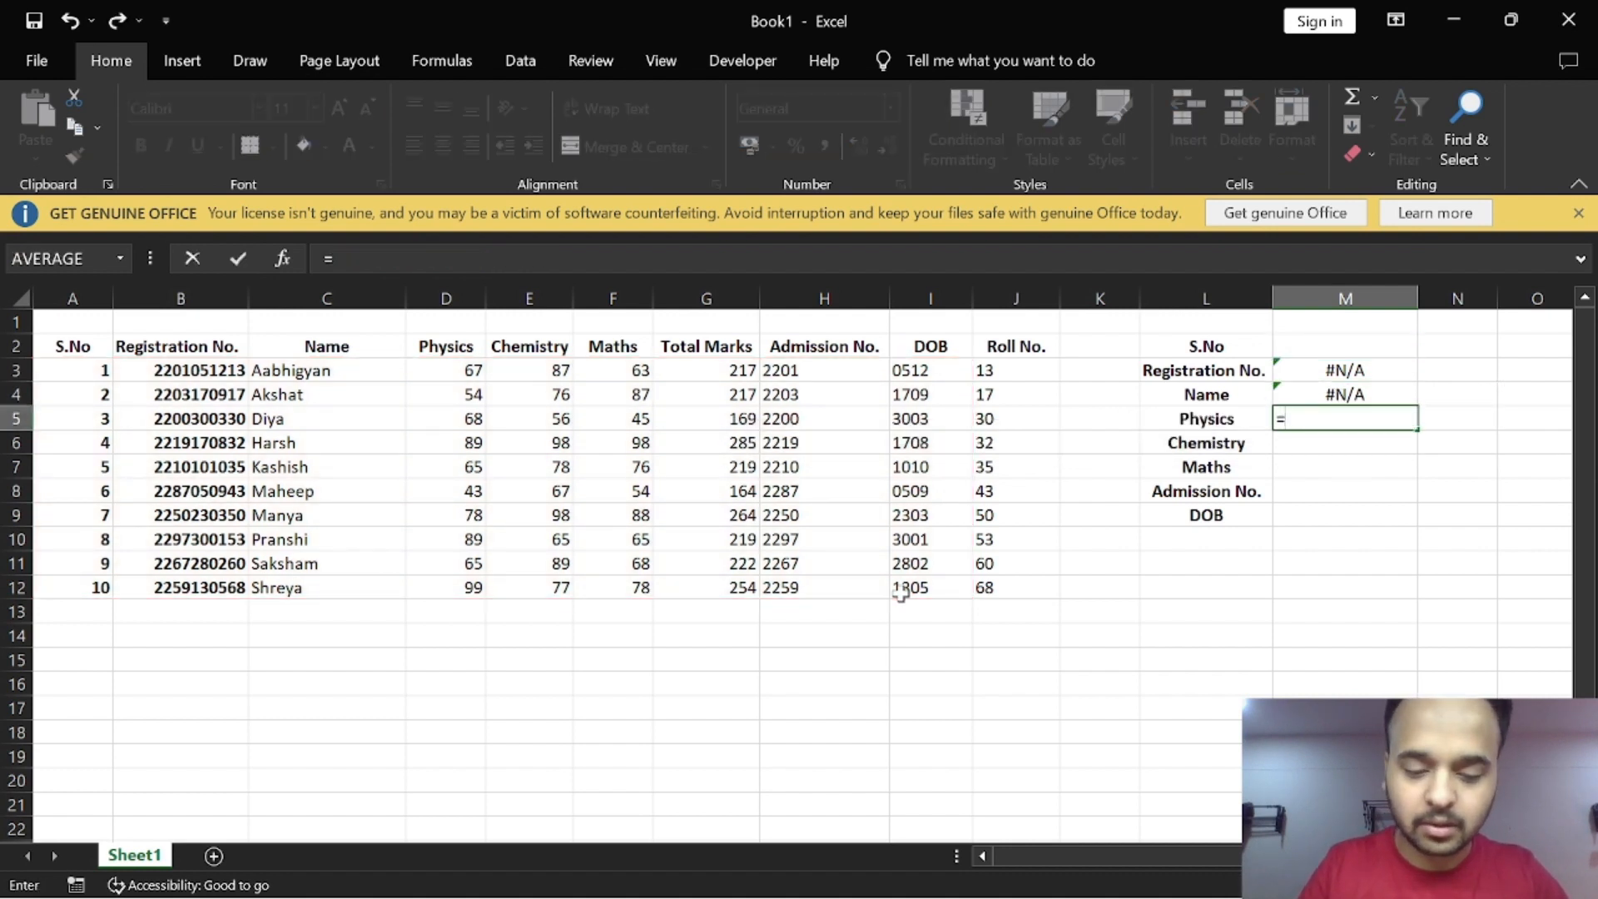
type("VLOOKUP")
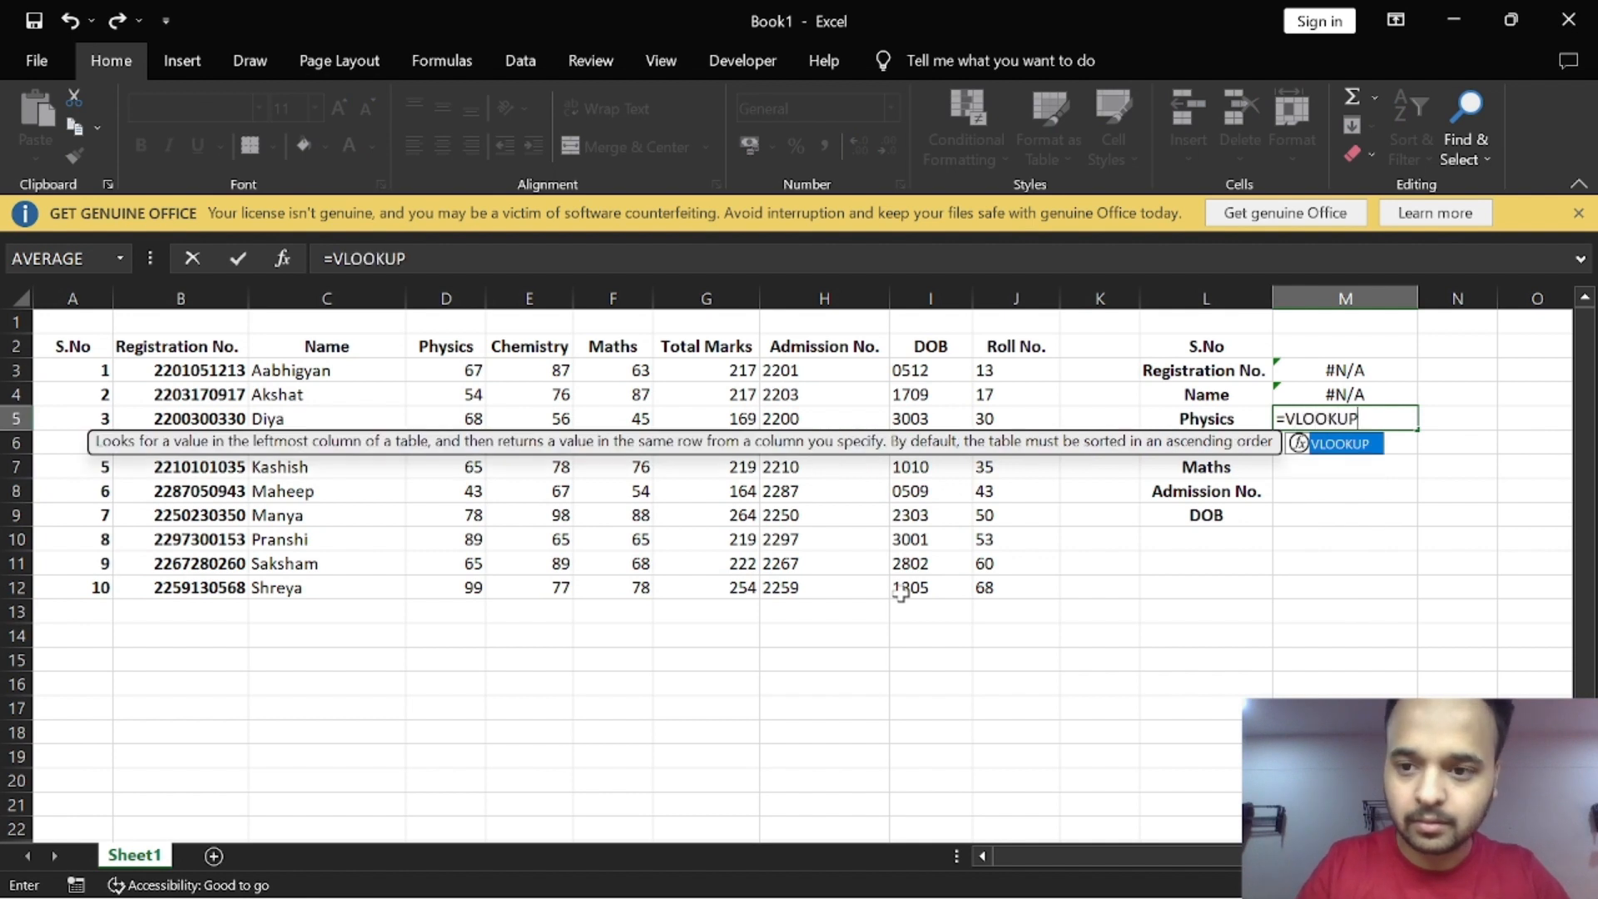
type("(")
left_click(1332, 346)
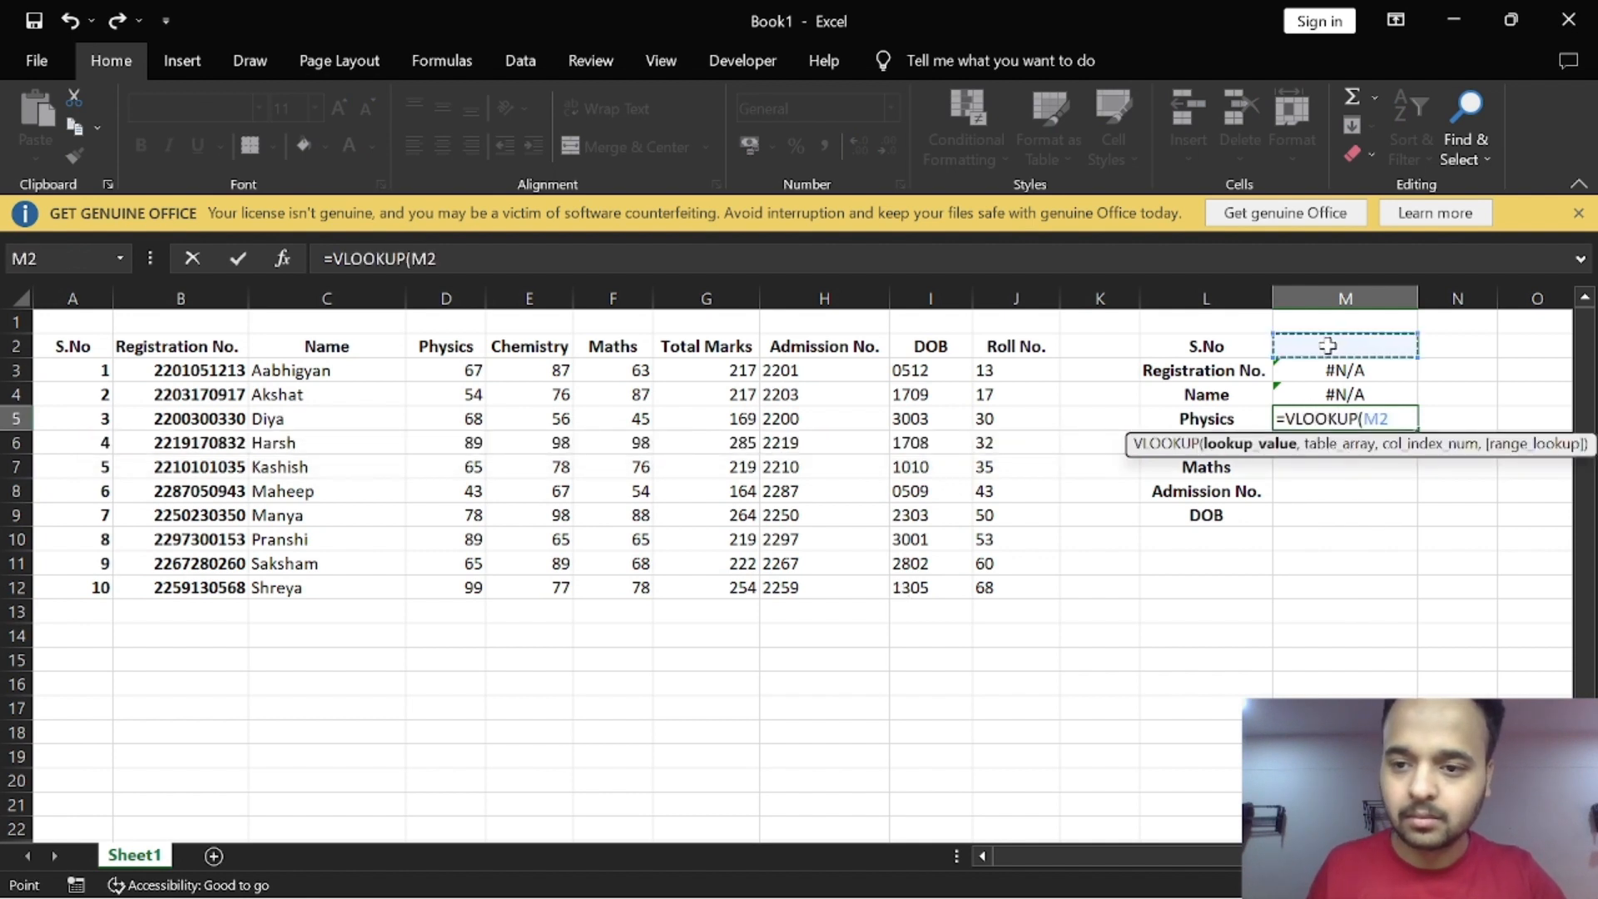
type(",")
left_click_drag(92, 369, 913, 578)
type(",")
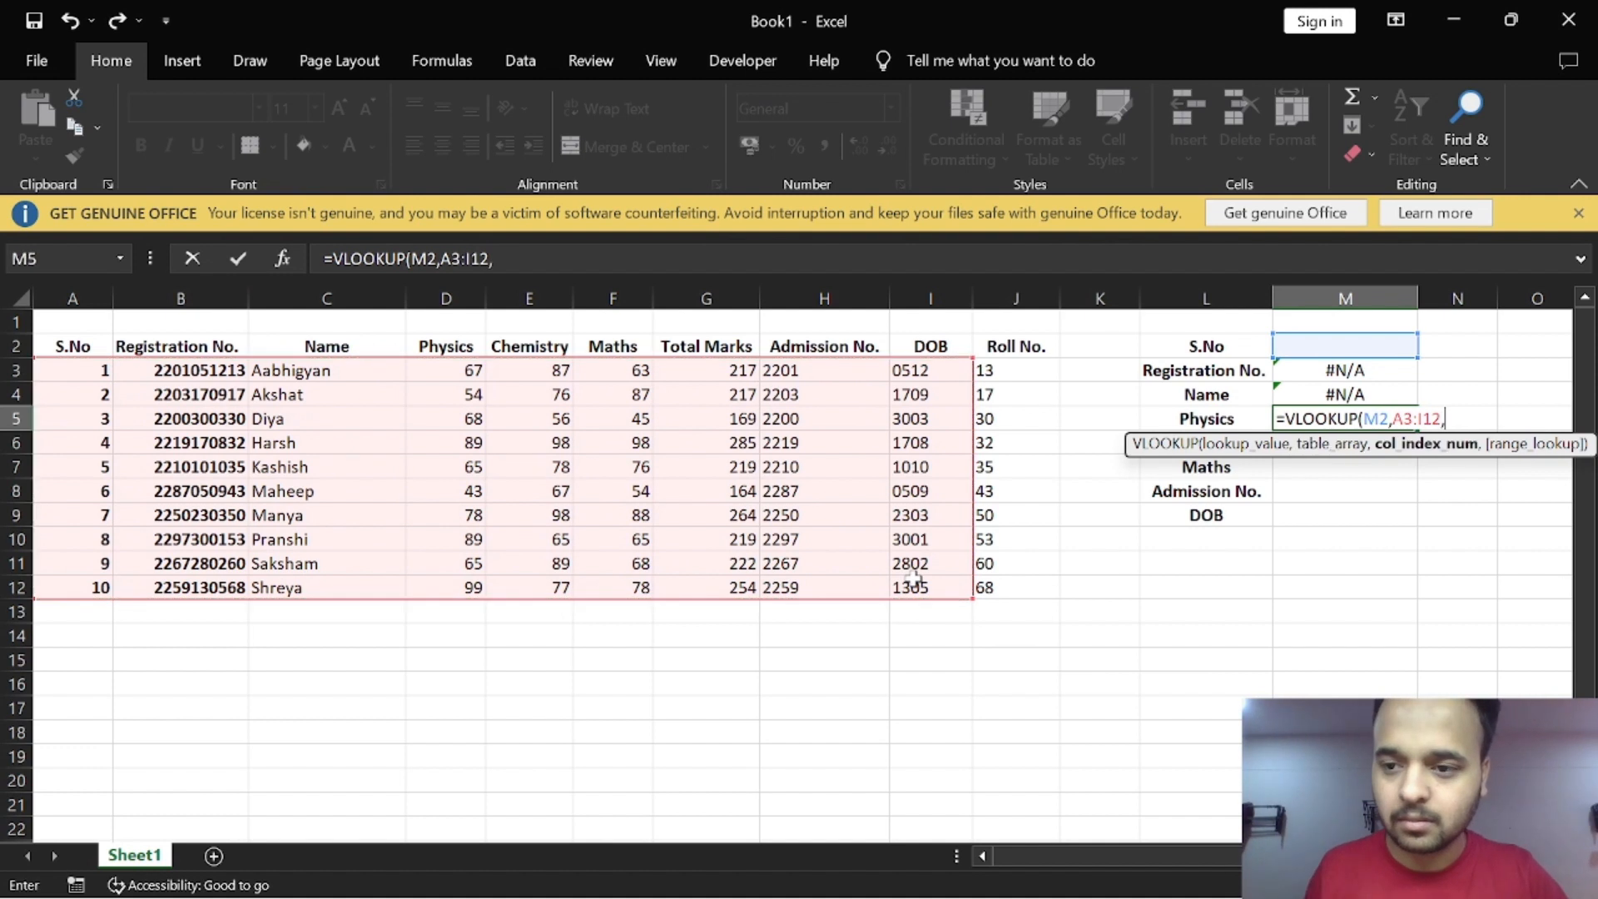
type("4,FALSE")
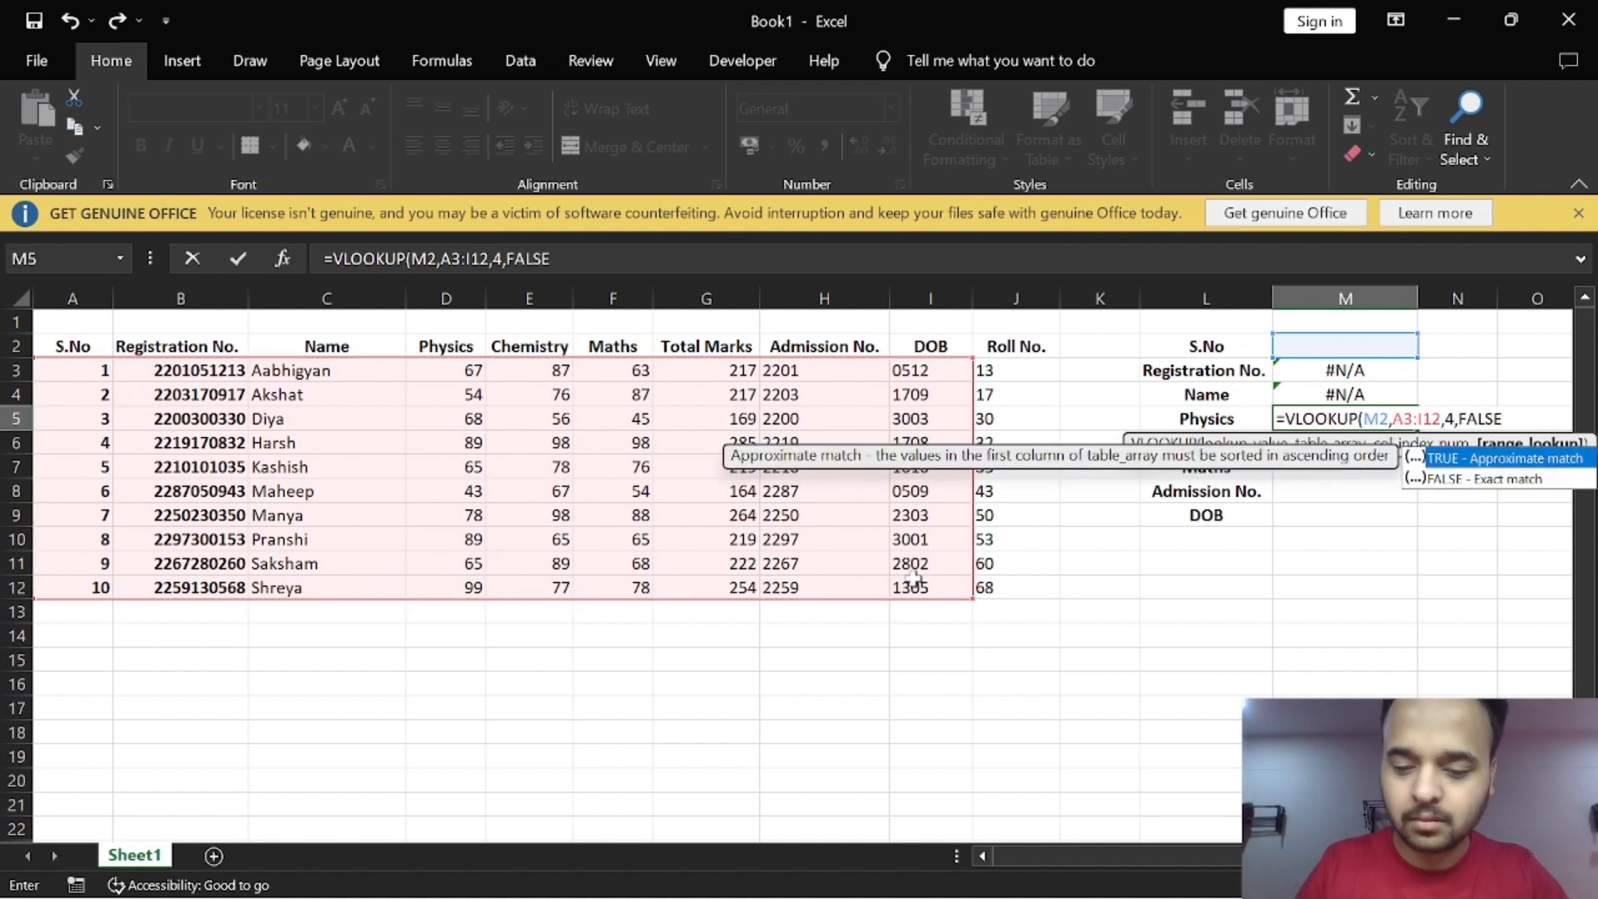
key("Return")
Step: Enter =VLOOKUP(M2,A3:I12,5,FALSE) in cell M6 to look up the student's Chemistry mark
type("=V")
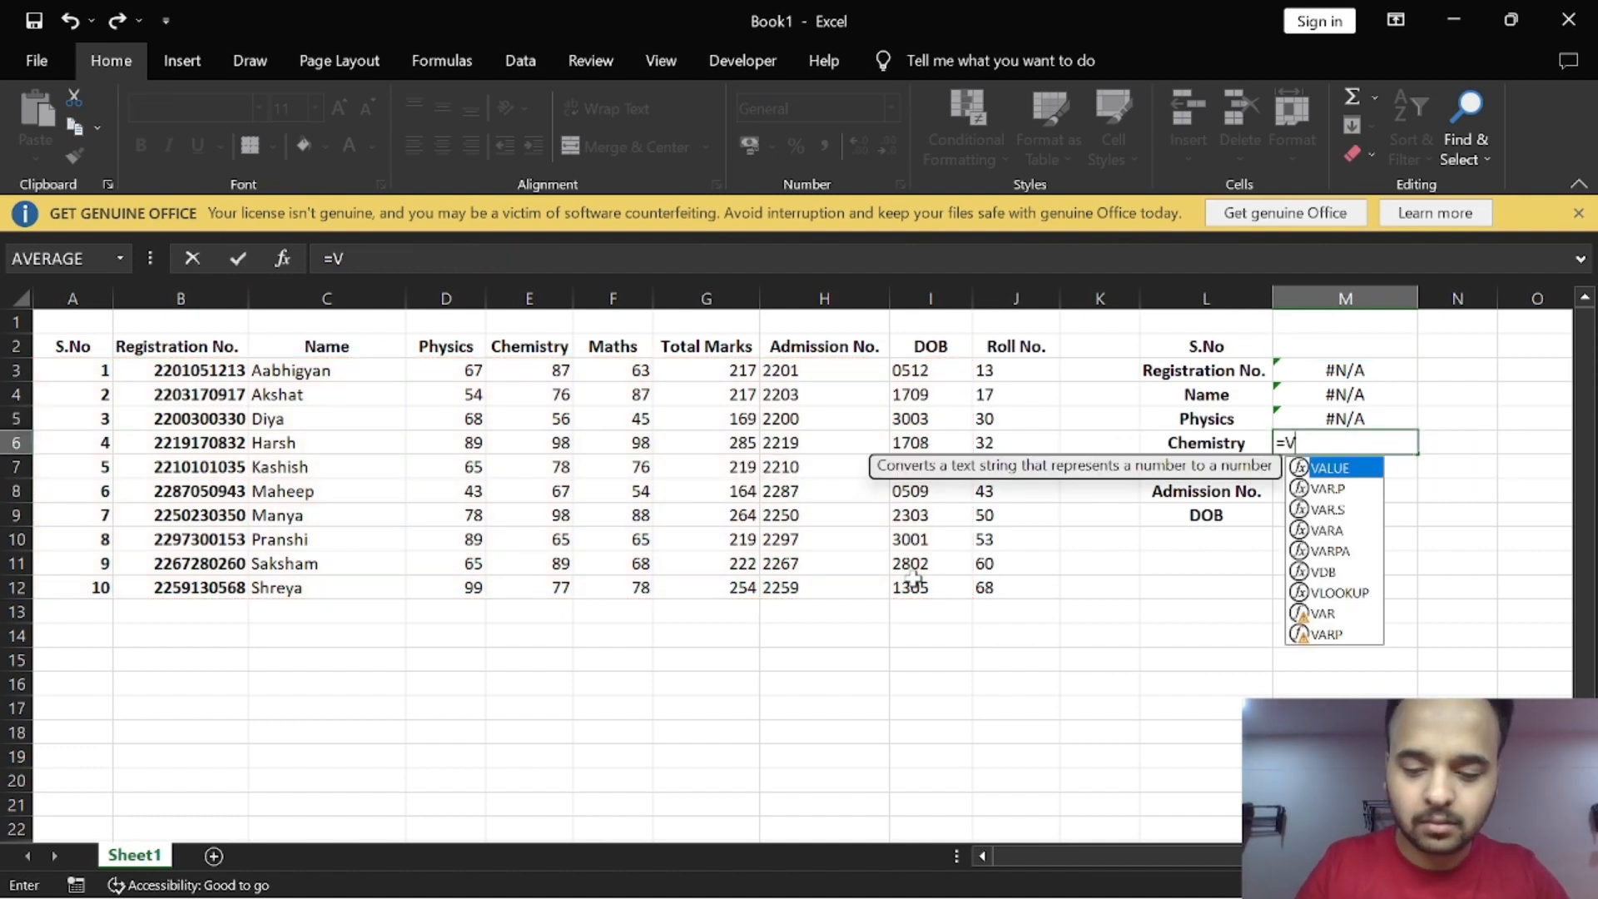
type("LOOKUP(")
left_click(1348, 345)
type(",")
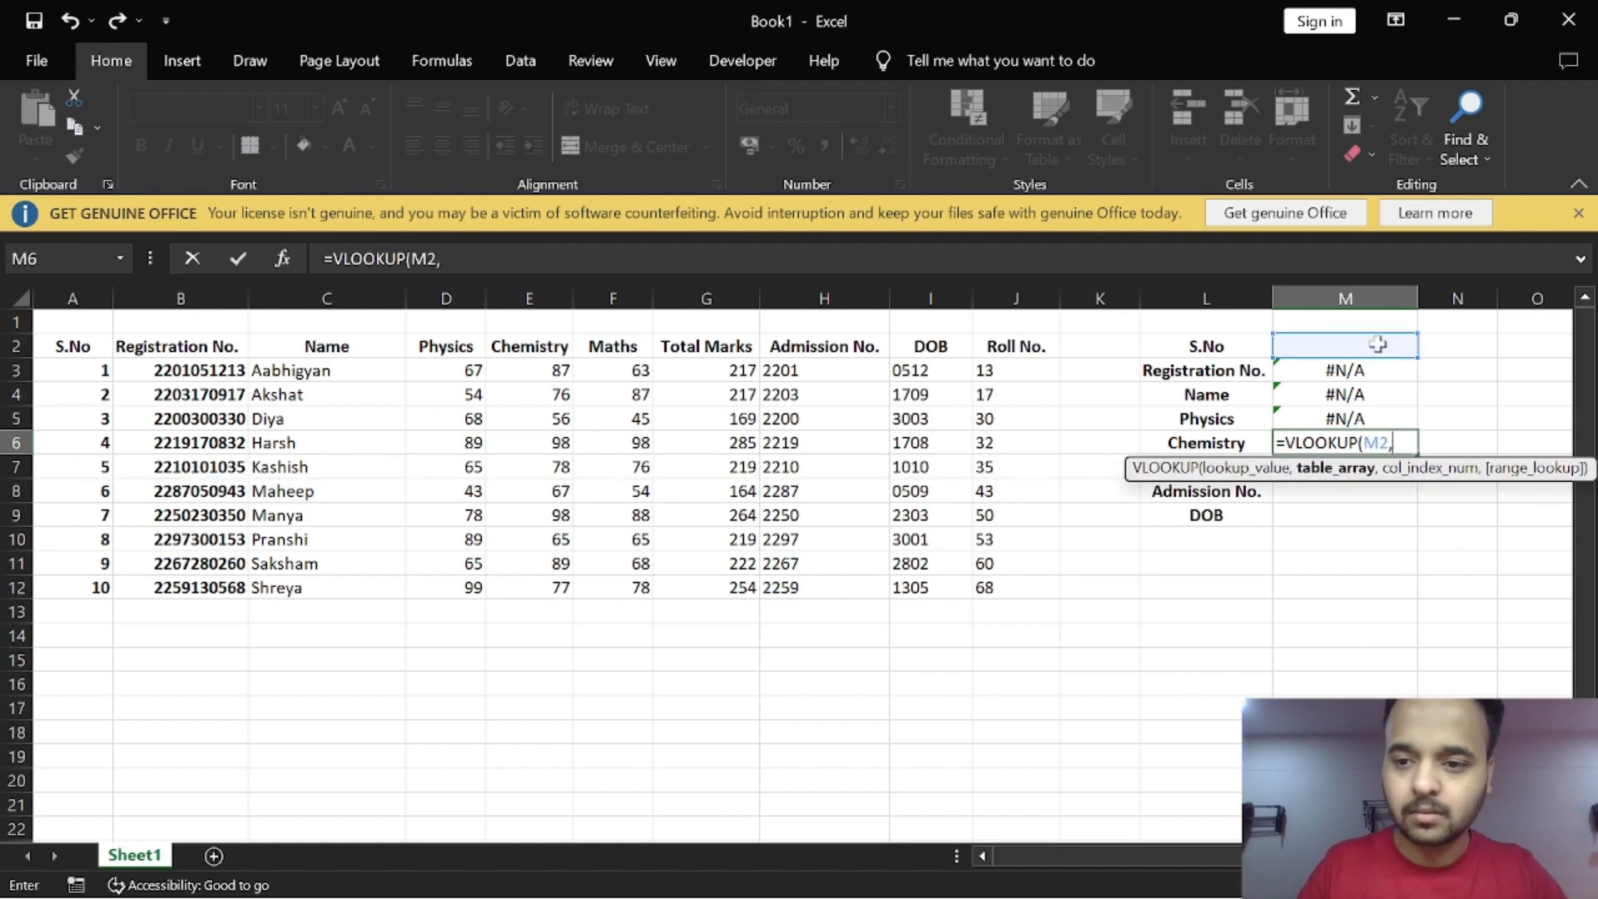
left_click_drag(105, 366, 961, 584)
type(",")
type("5,FALSE)")
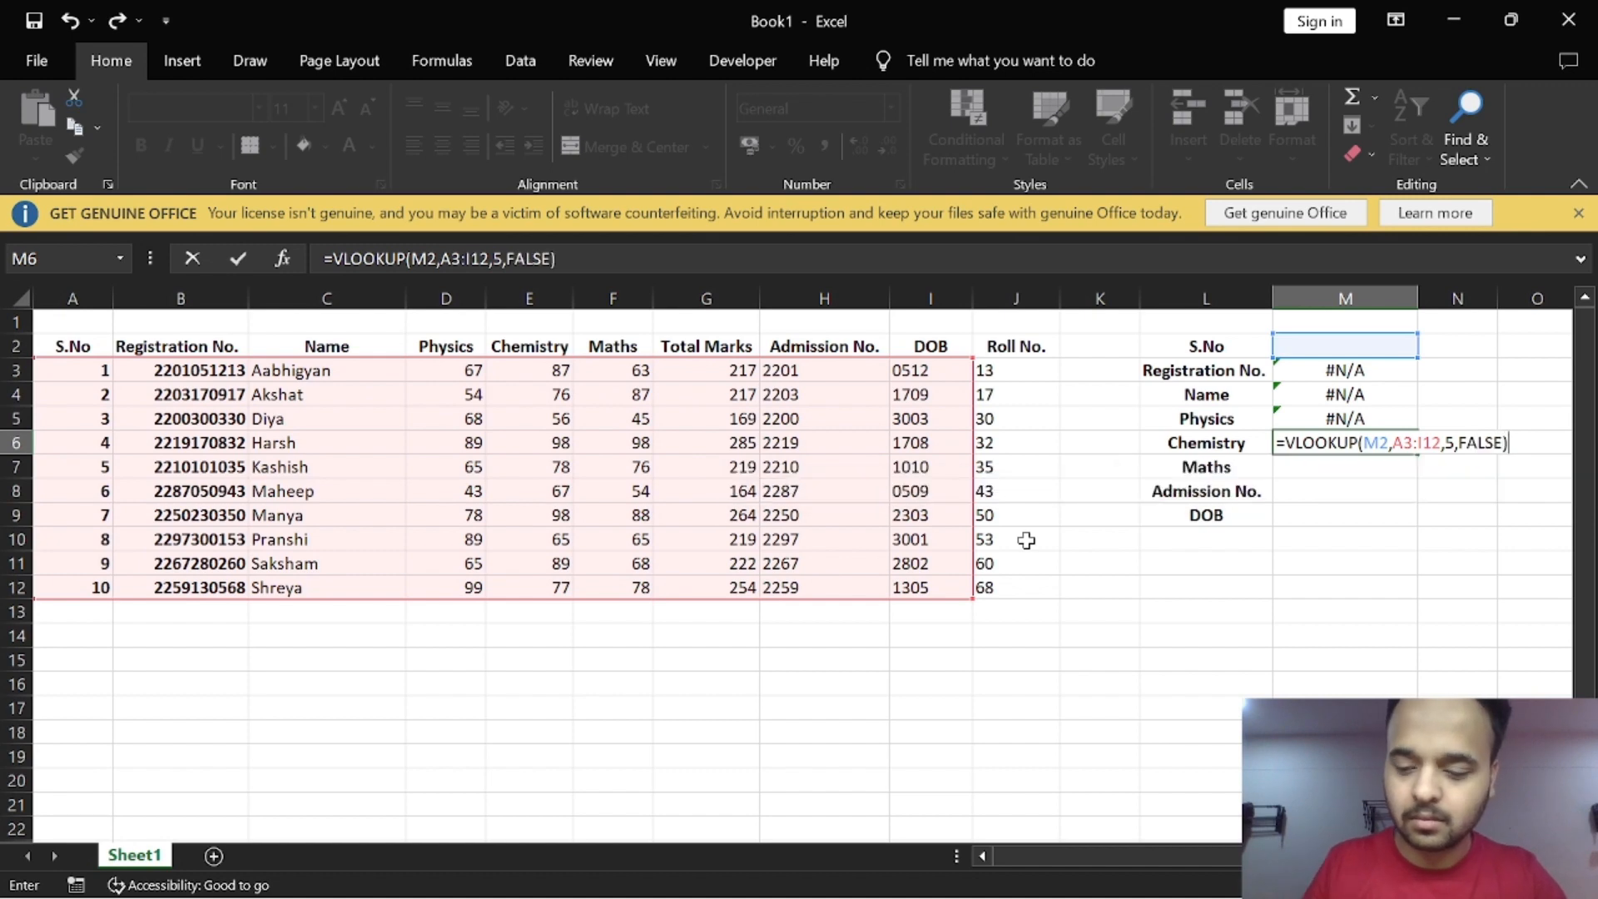
key("Return")
Step: Enter an exact-match VLOOKUP in cell M7 that finds M2 in A3:I12 and returns the student's Maths mark
type("=vlookup(")
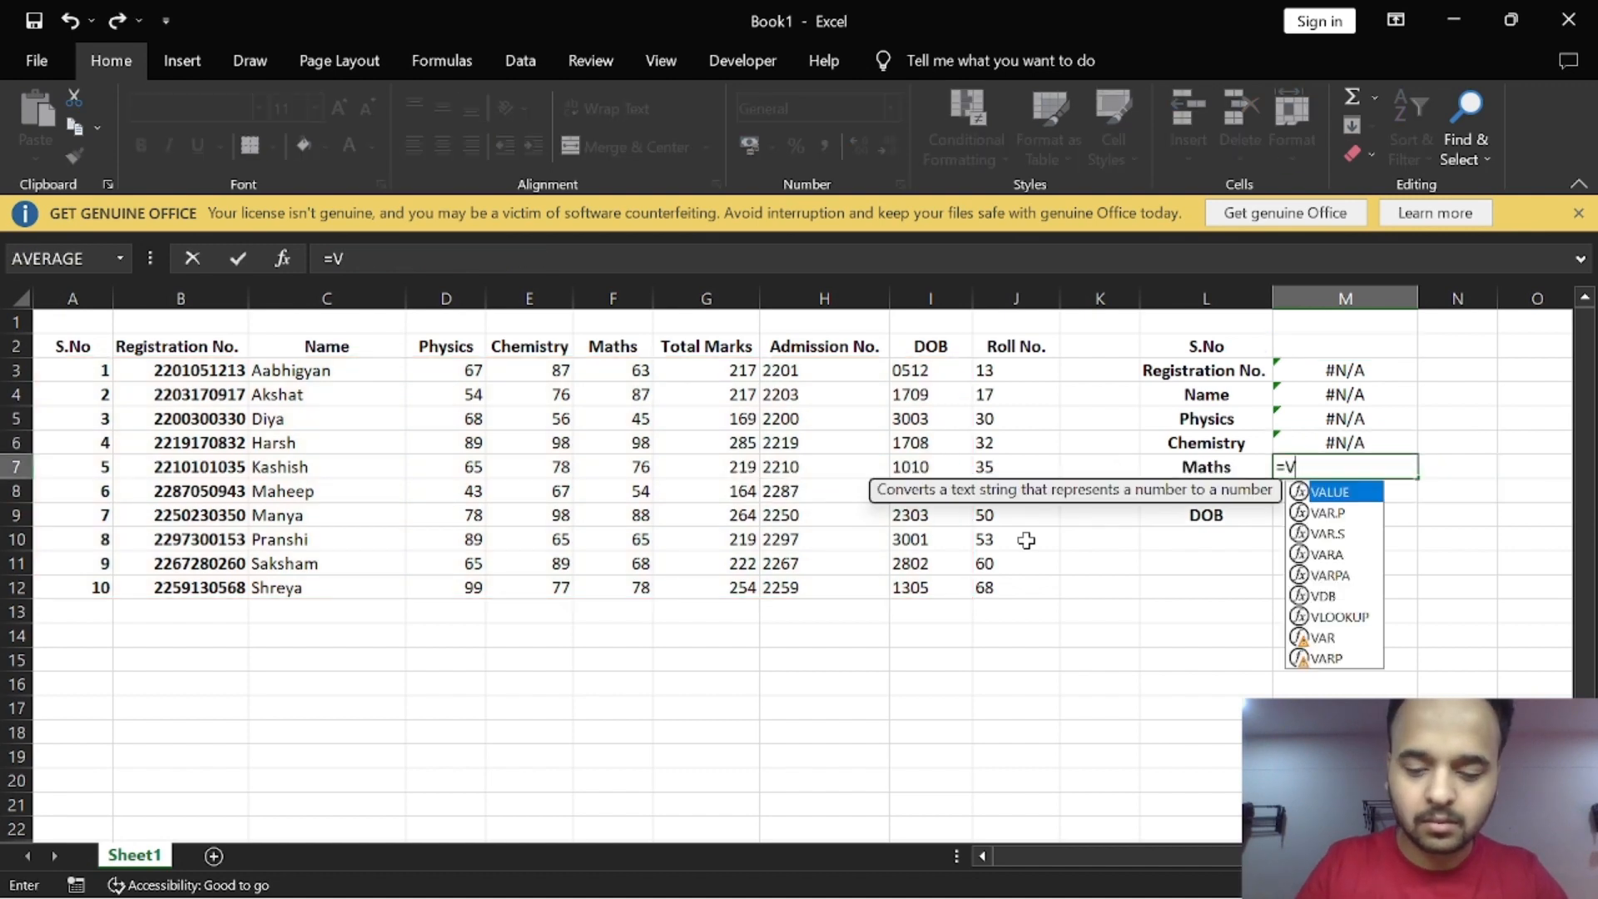
left_click(1316, 350)
type(",")
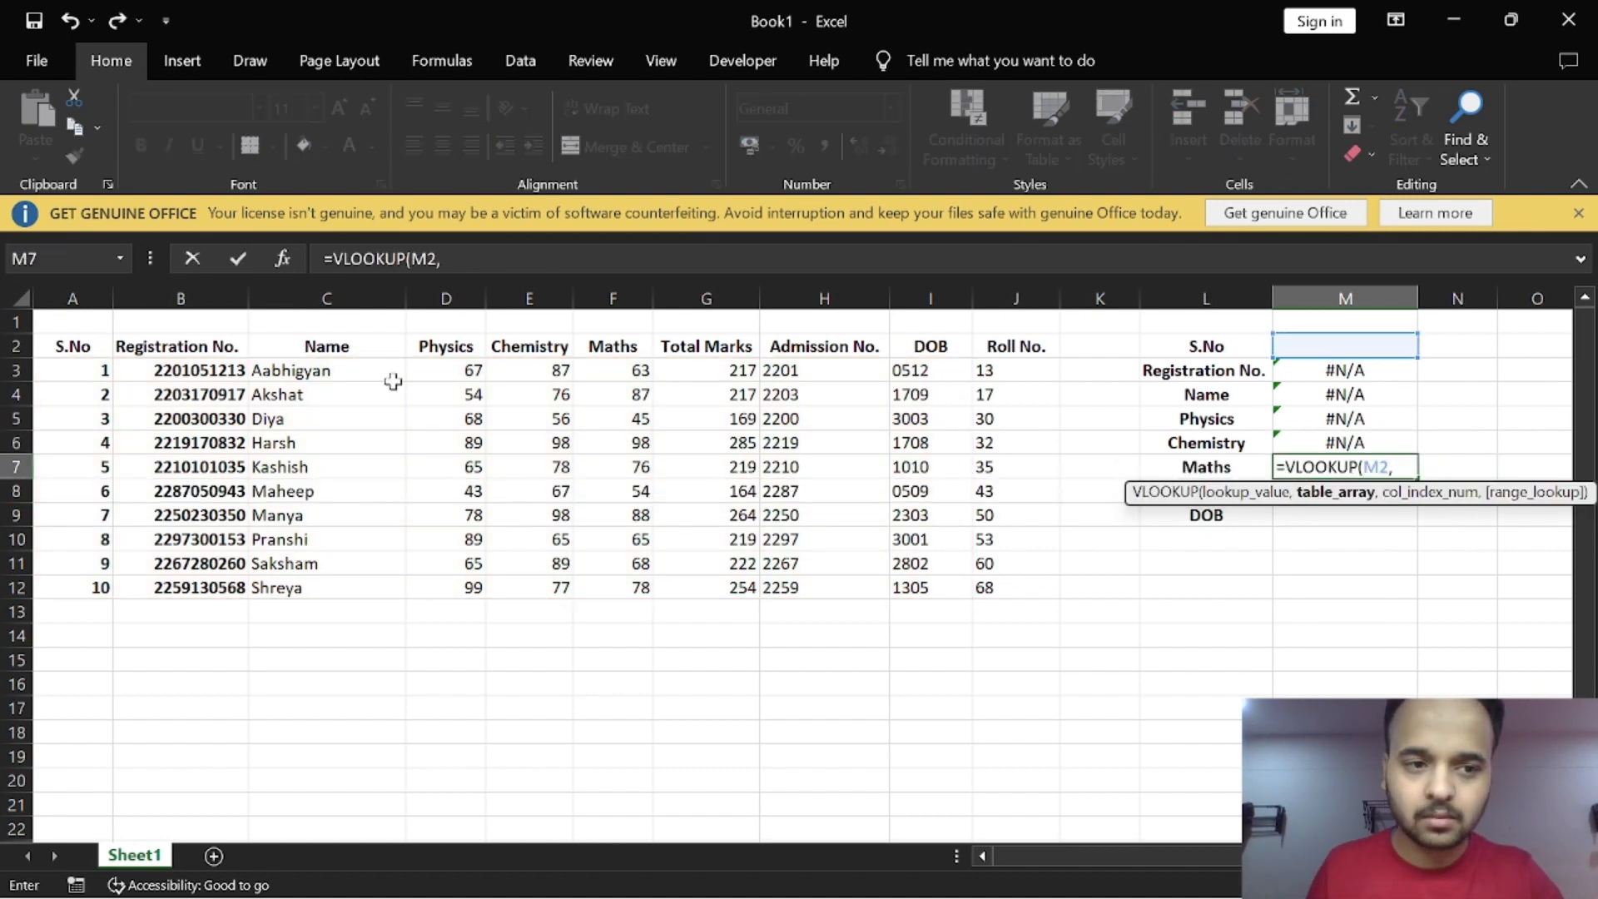
left_click_drag(79, 371, 921, 588)
type(",")
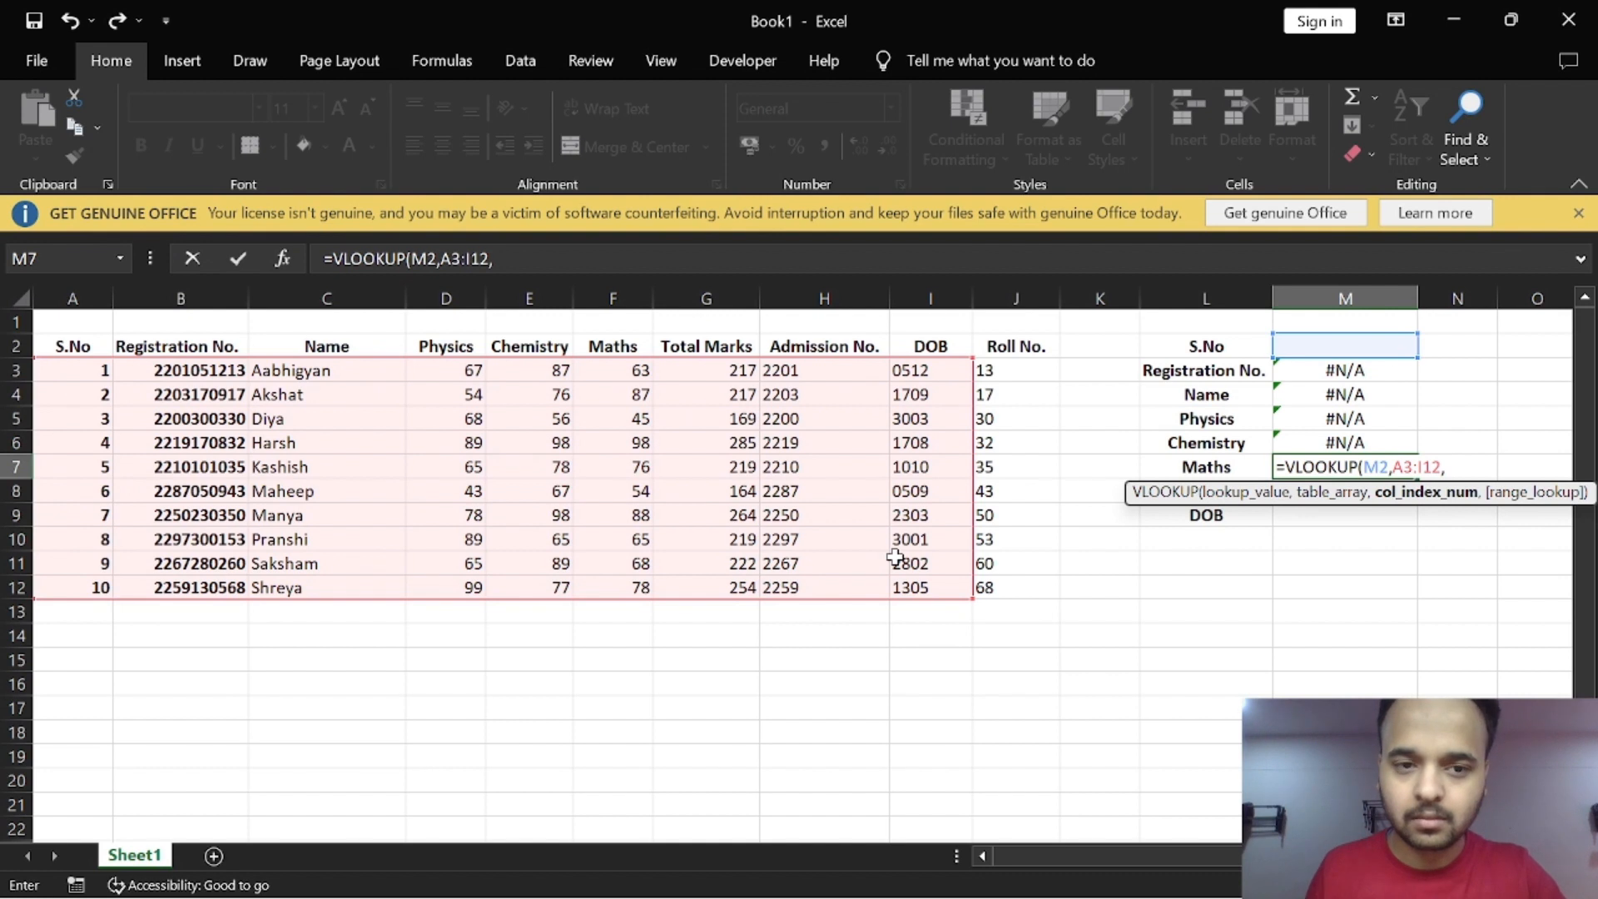
type("7,FALSE)")
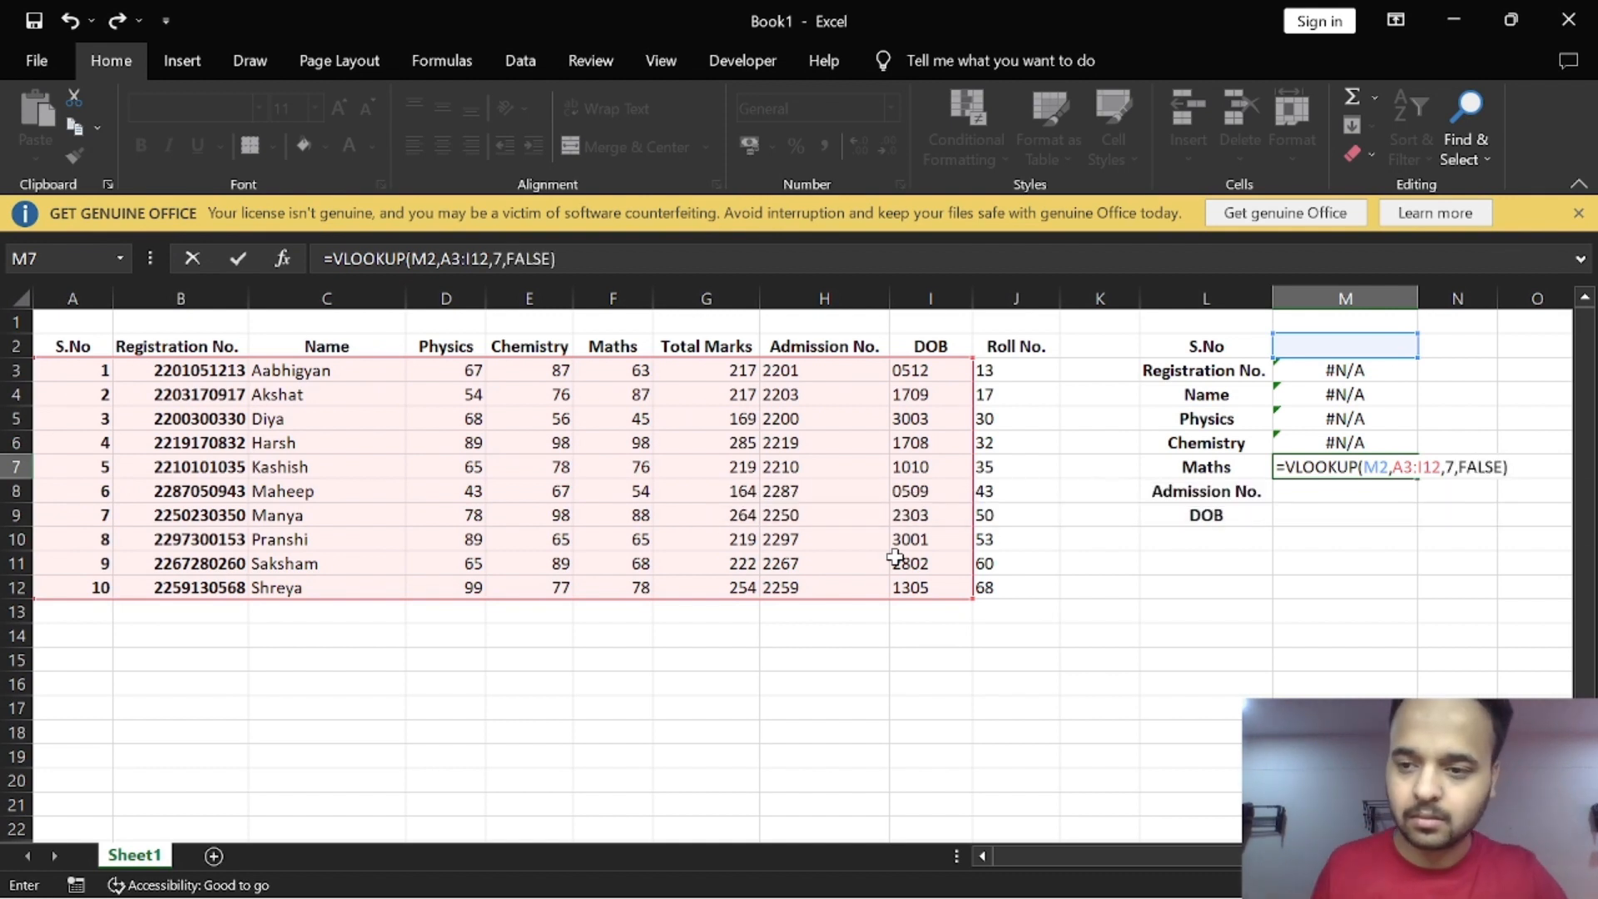
key("Return")
Step: Enter =VLOOKUP(M2,A3:I12,8,FALSE) in cell M8 to look up the student's admission number
type("=vlookup(")
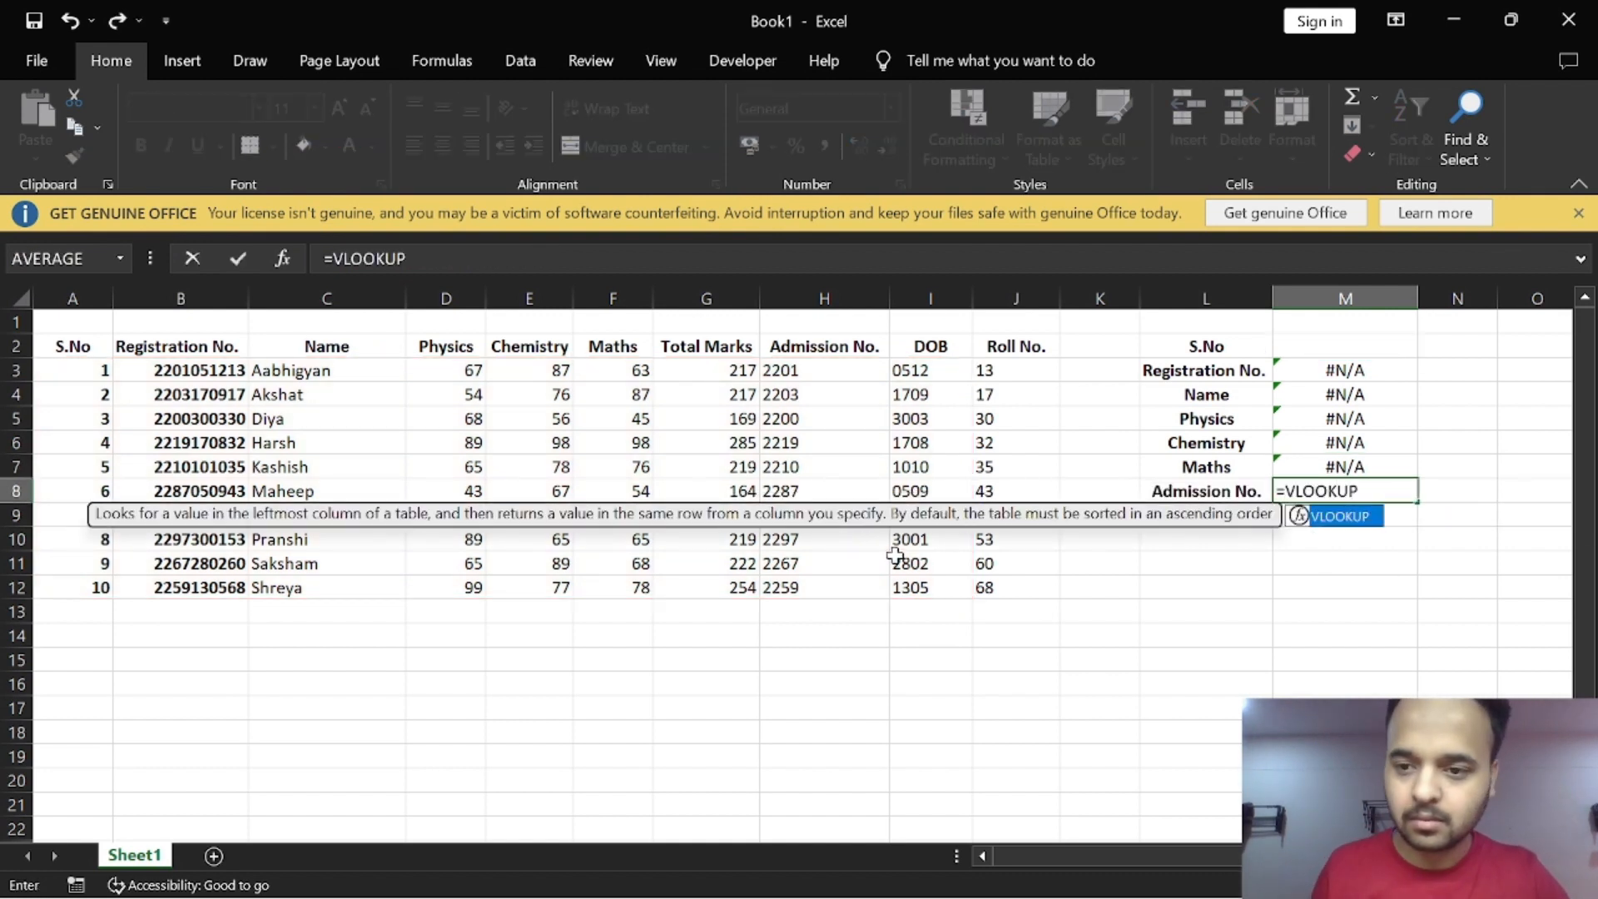
left_click(1319, 346)
type(",")
left_click_drag(105, 367, 941, 582)
type(",8,")
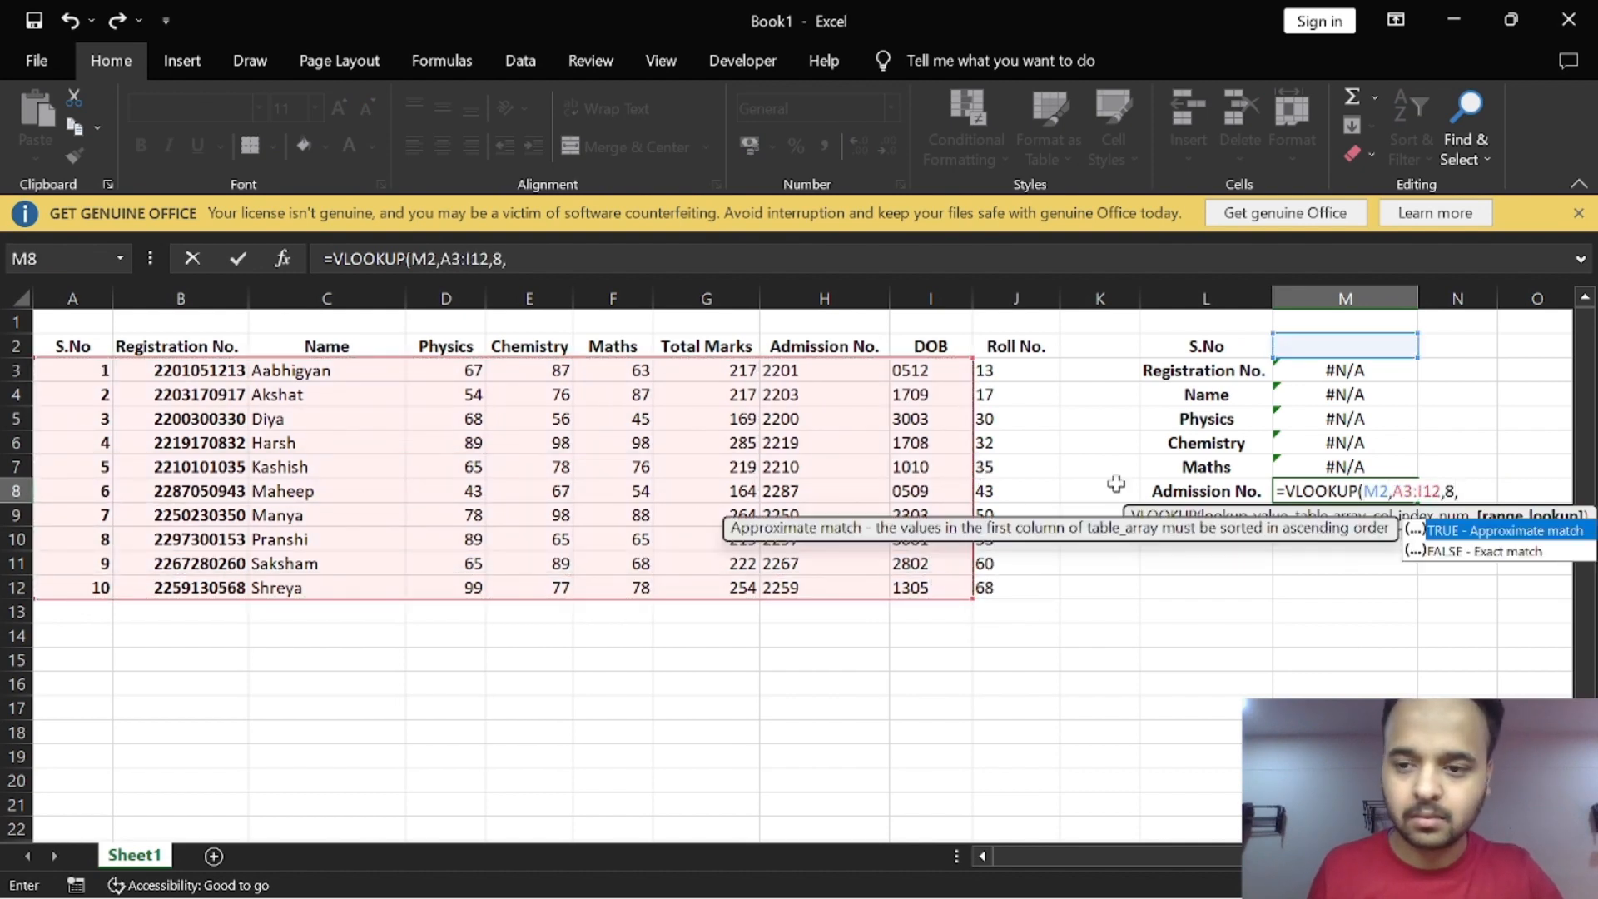
double_click(1457, 550)
key("Return")
Step: Enter =VLOOKUP(M2,A3:I12,9,FALSE) in cell M9 to look up the student's DOB
type("=V")
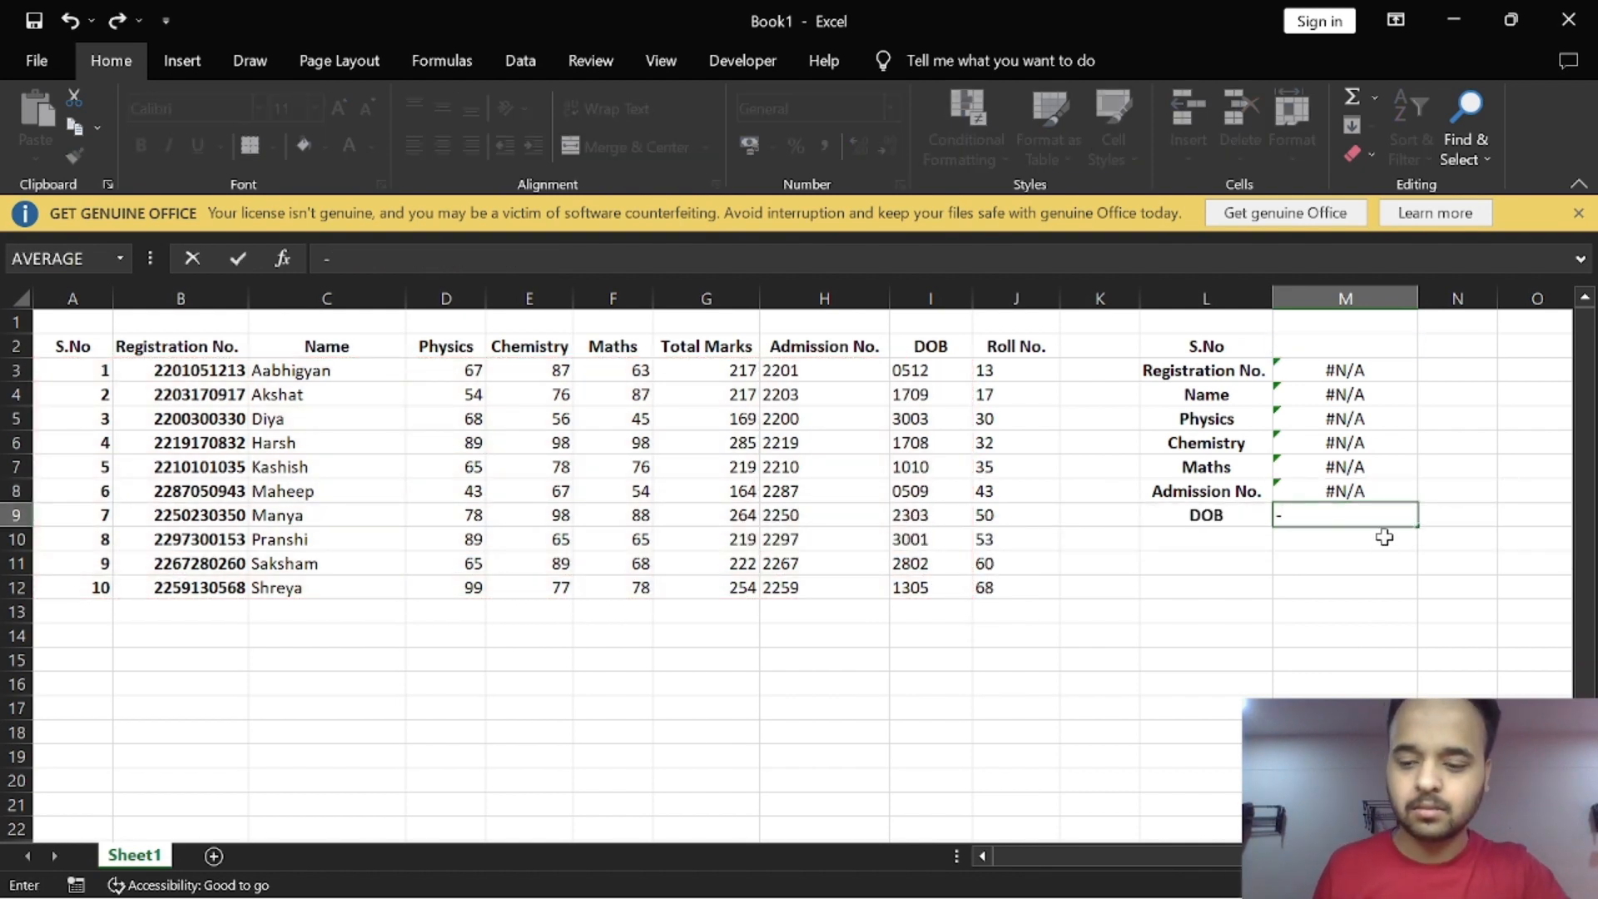
type("LOOKUP(")
left_click(1344, 346)
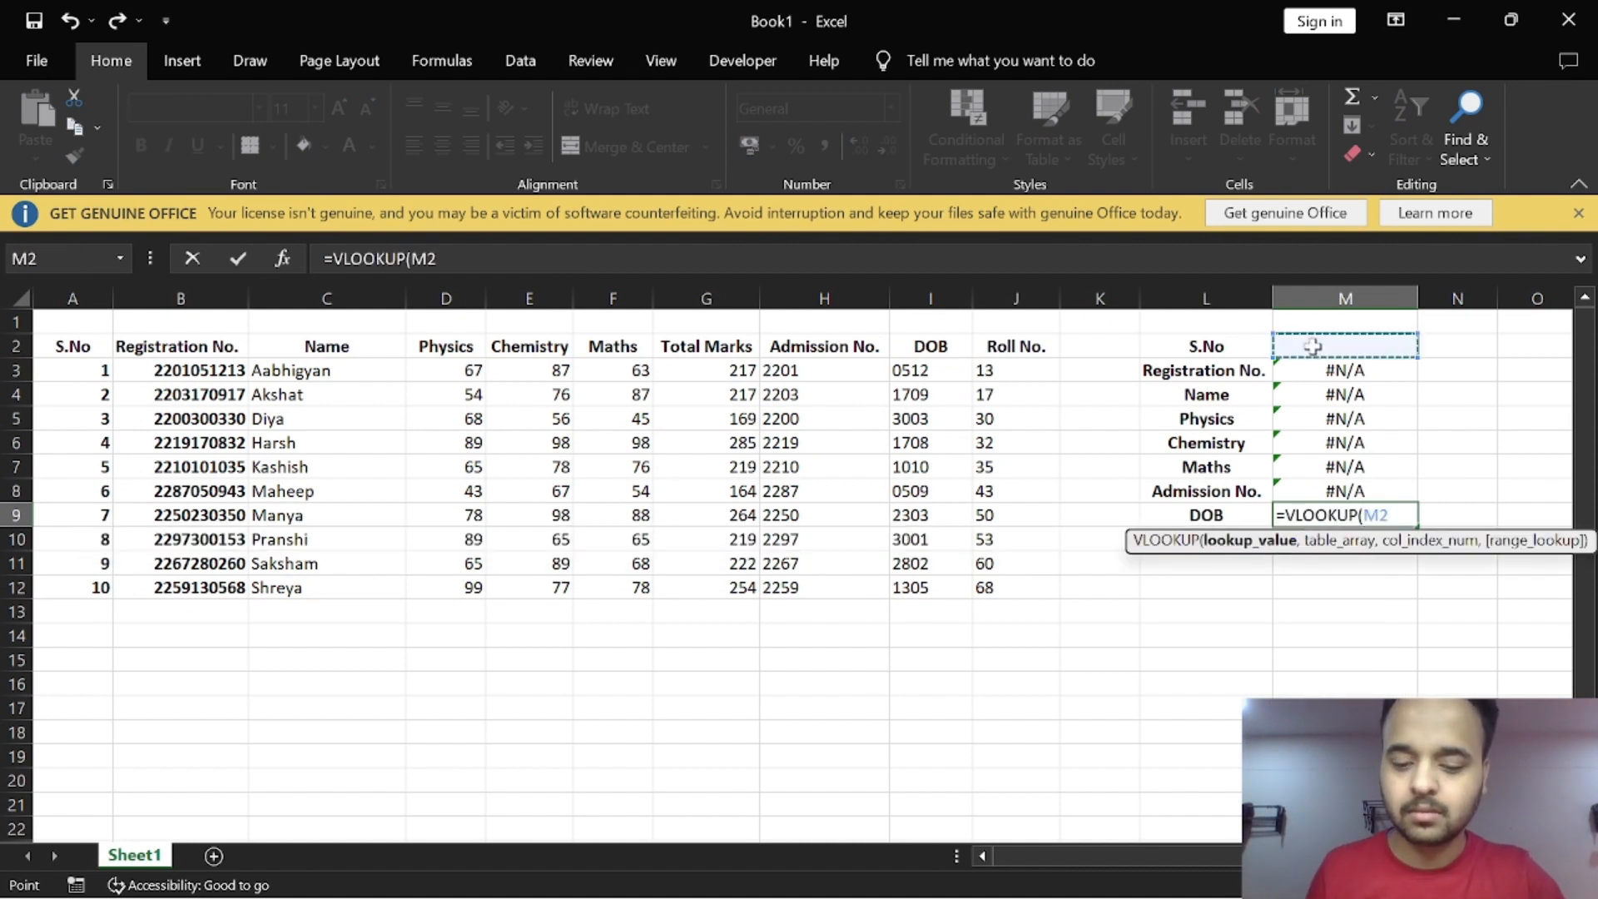
type(",")
left_click_drag(88, 371, 915, 589)
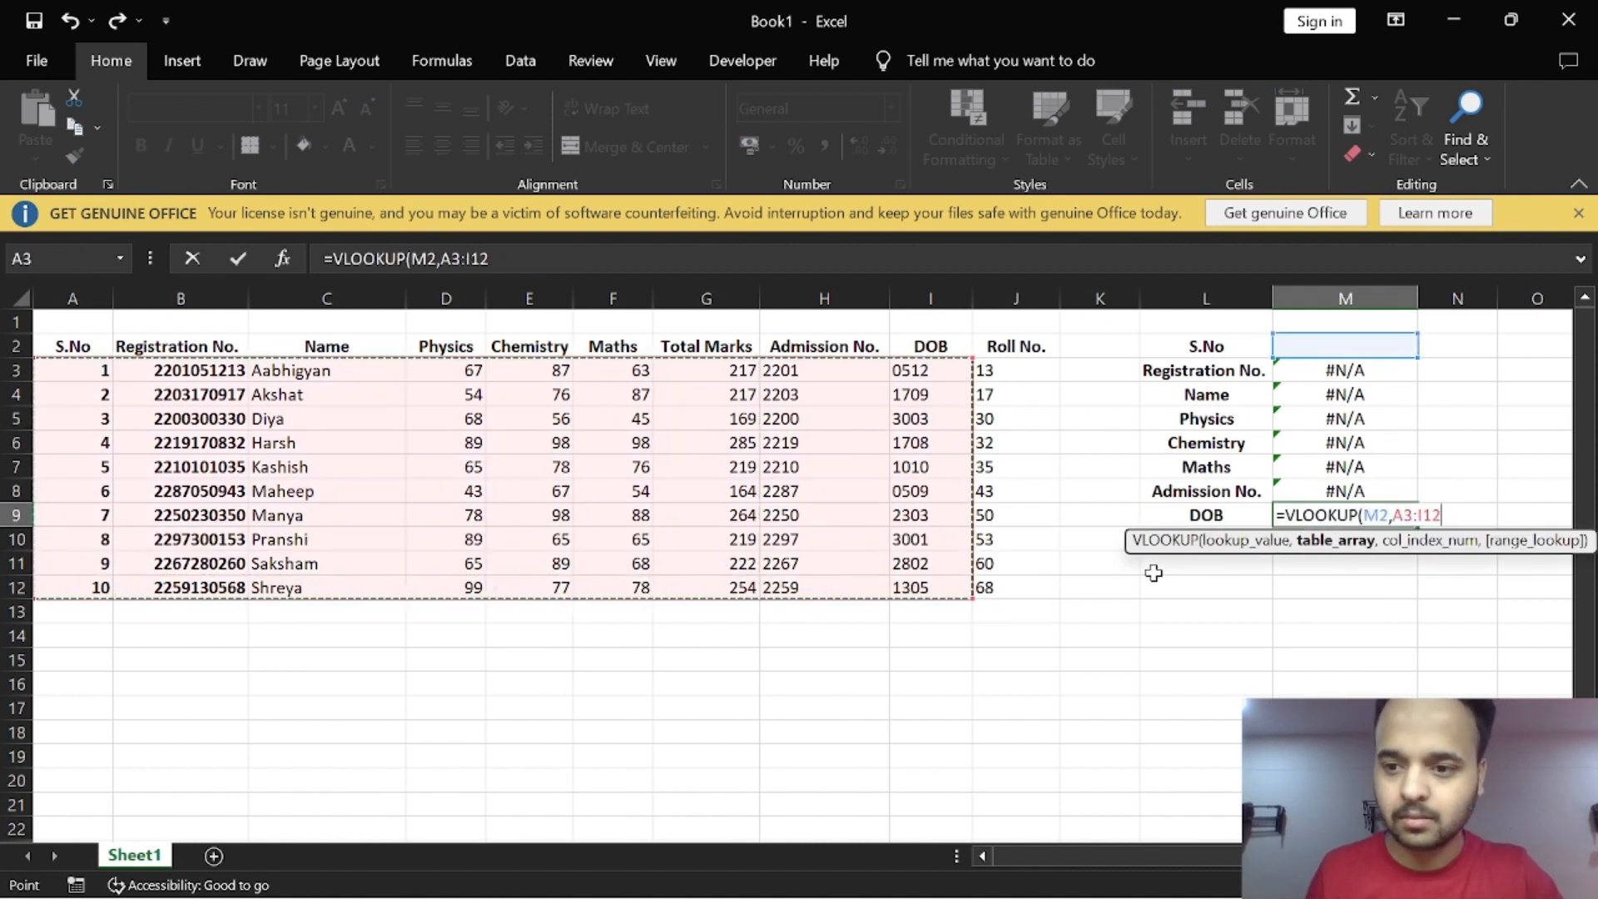
type(",9,")
double_click(1429, 575)
type(")")
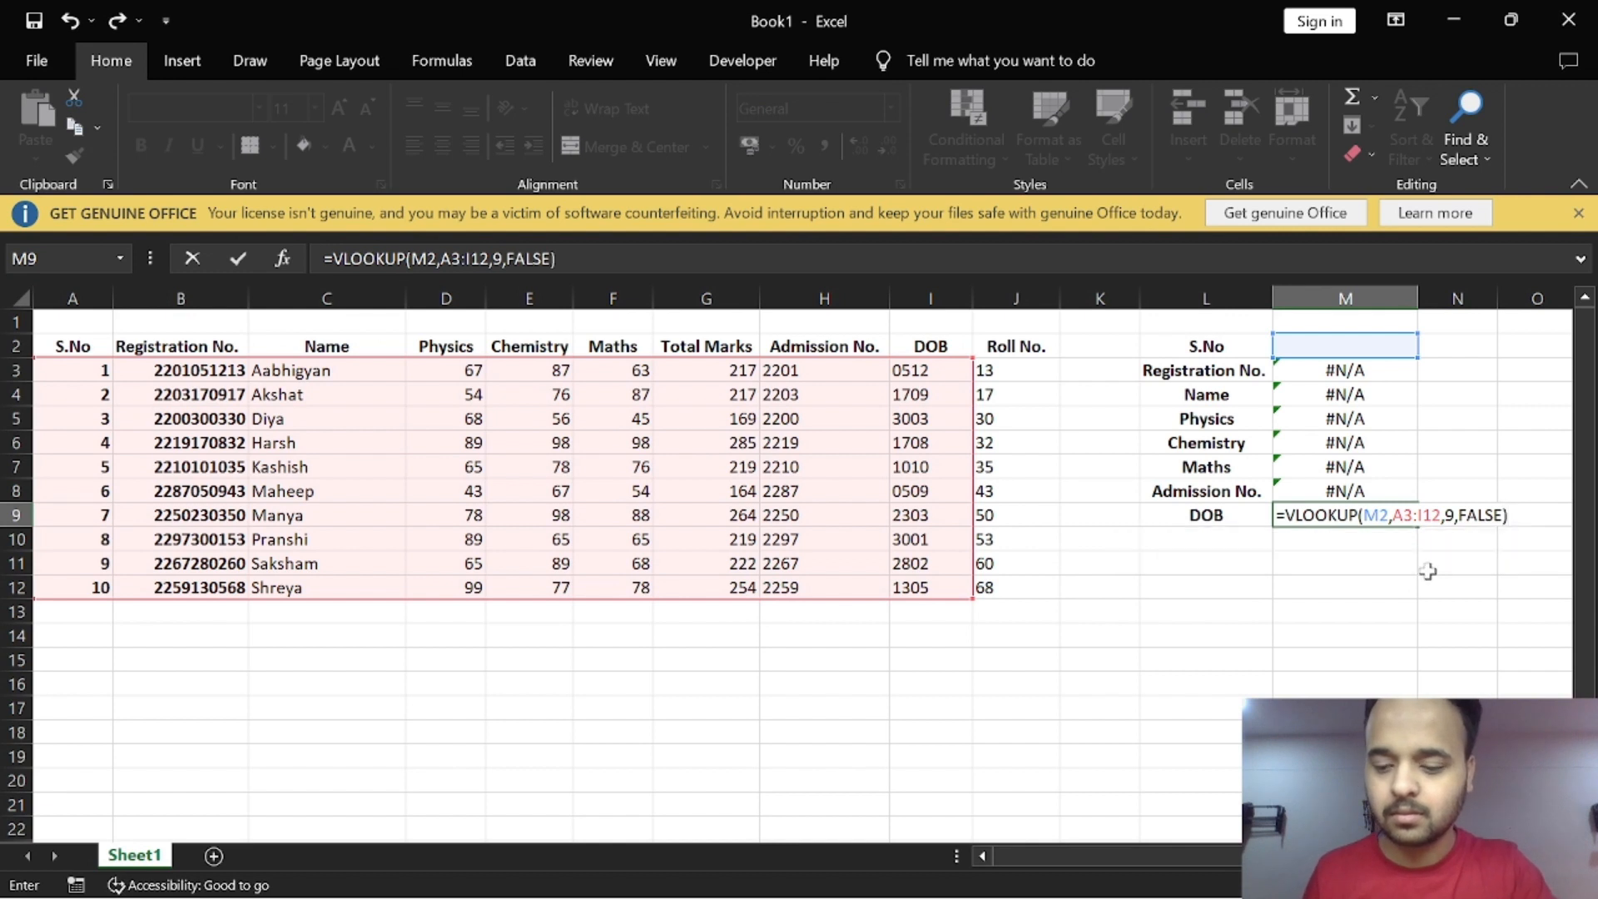
key("Return")
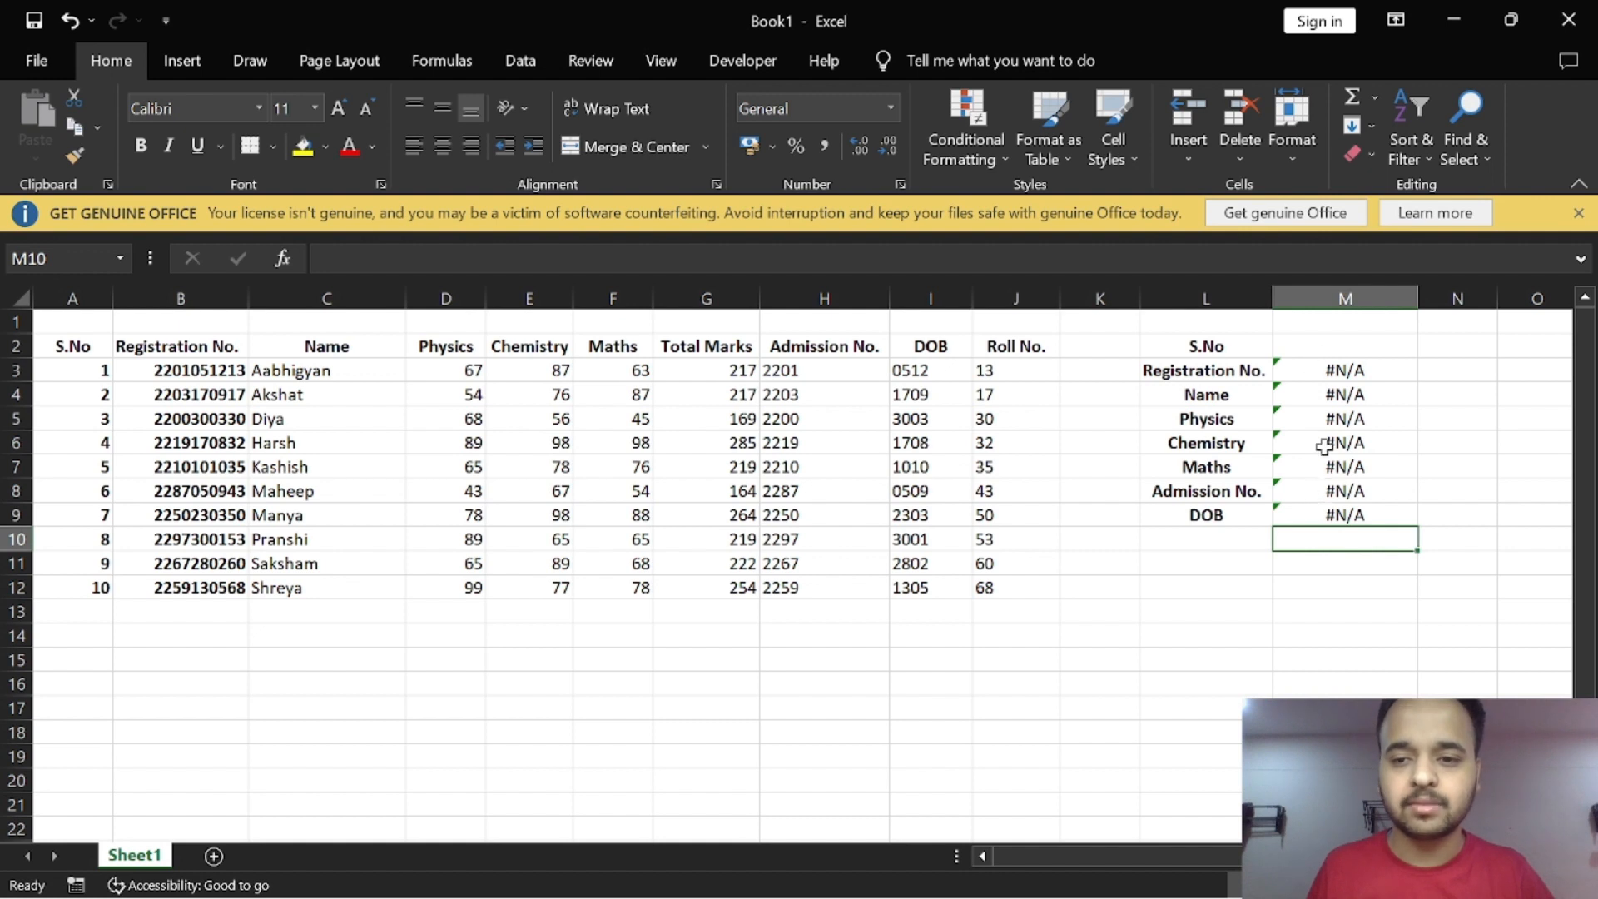
Step: Test the lookup block by entering serial number 5 in cell M2 and replacing it with 9
left_click(1322, 343)
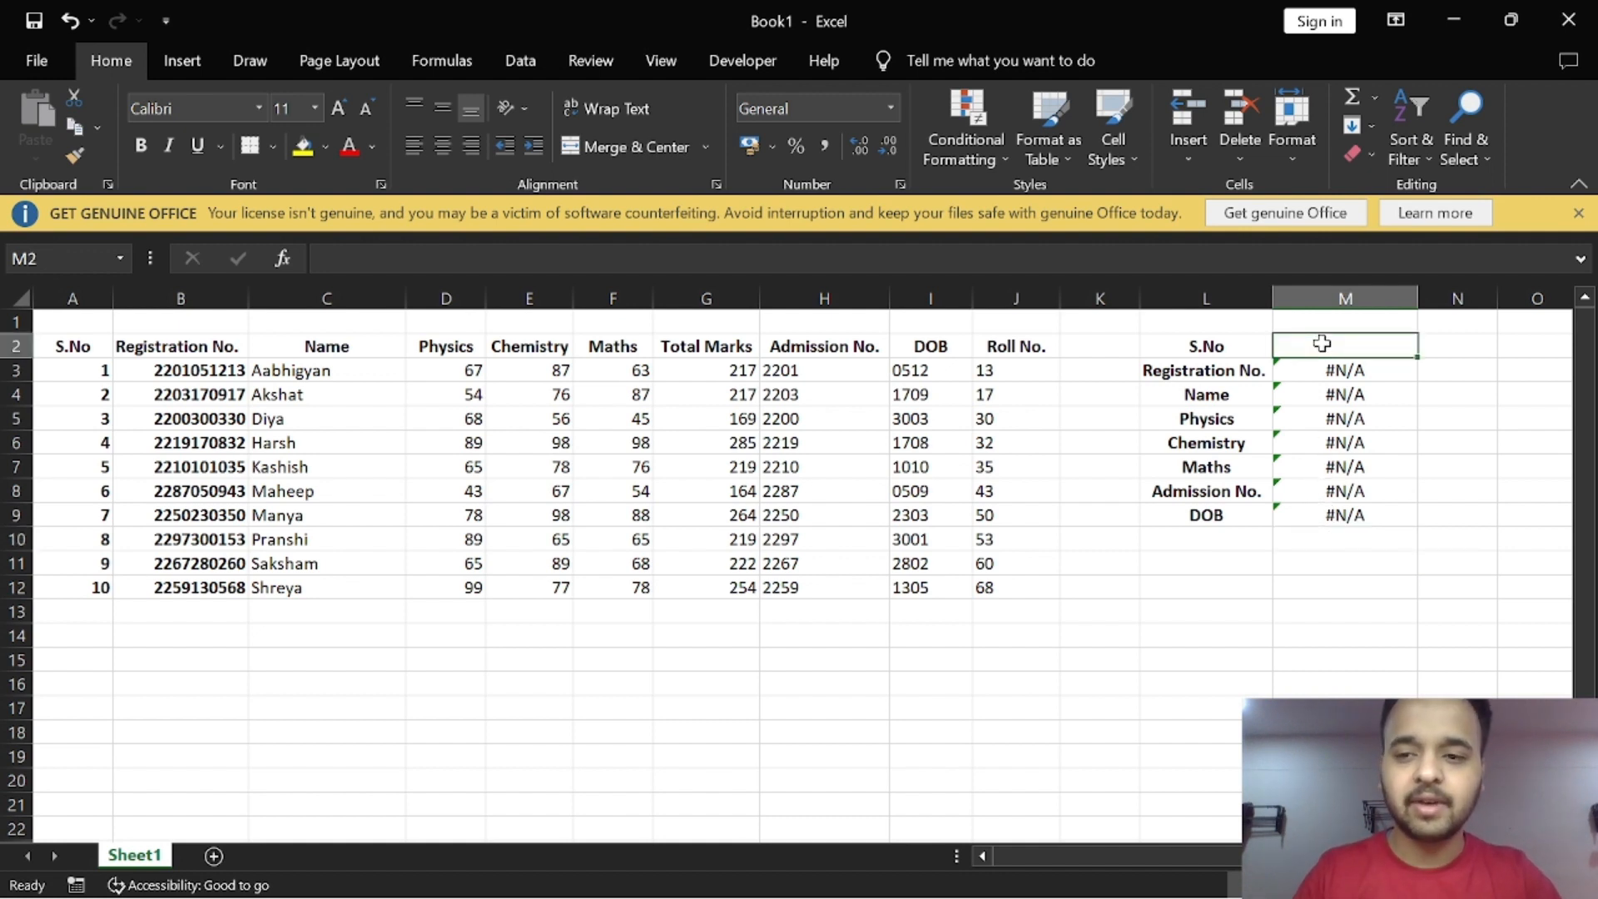
type("5")
key("Return")
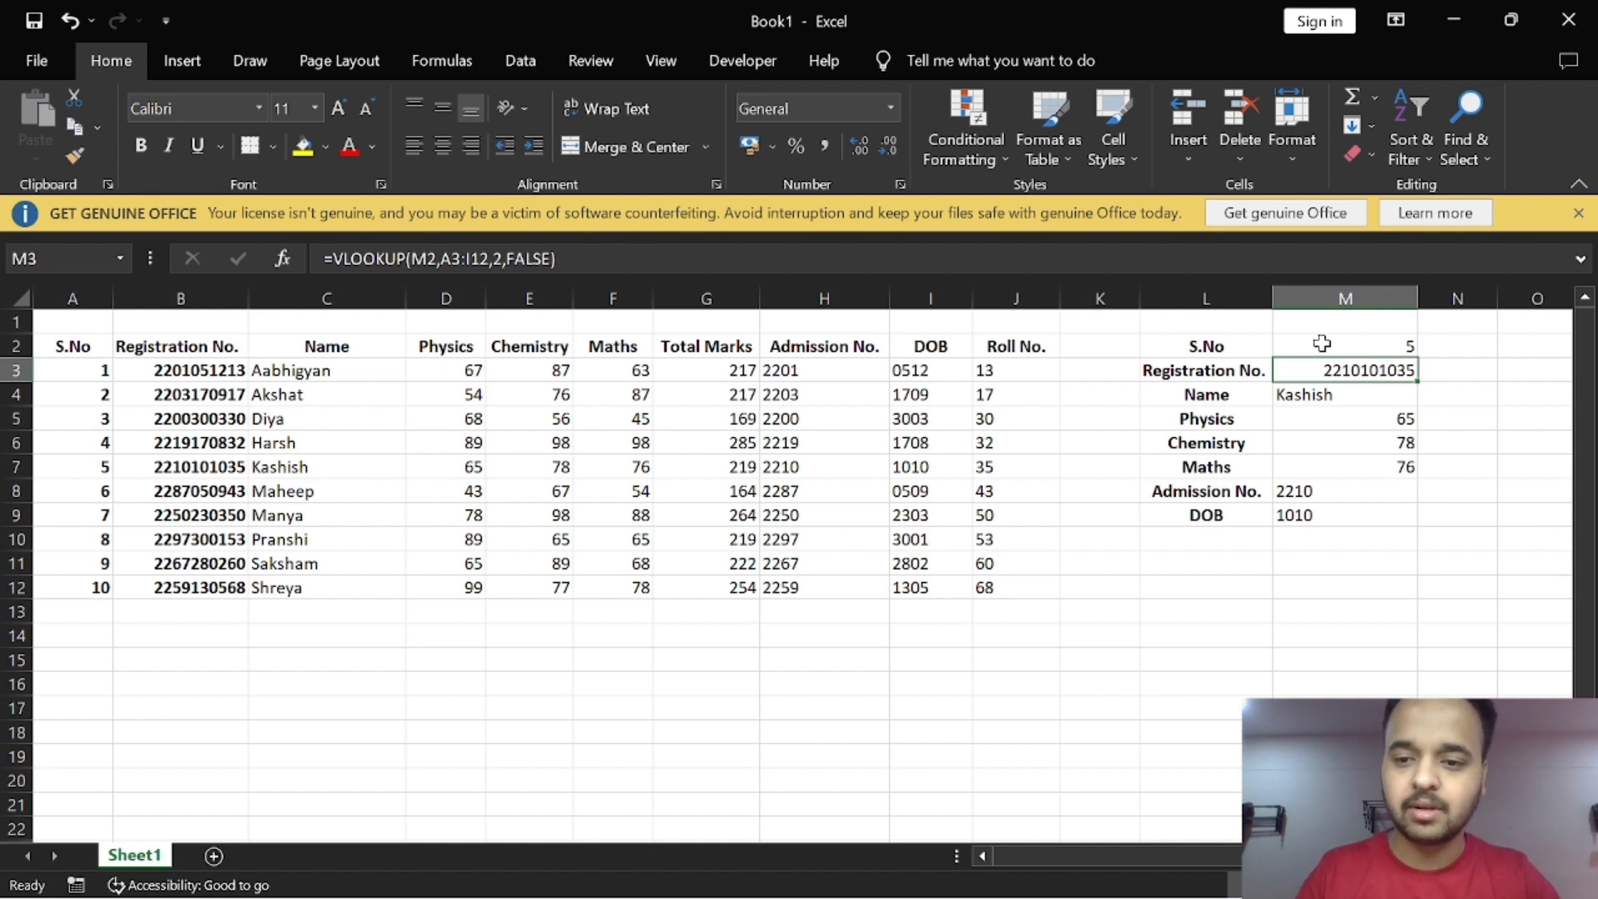
left_click(1321, 343)
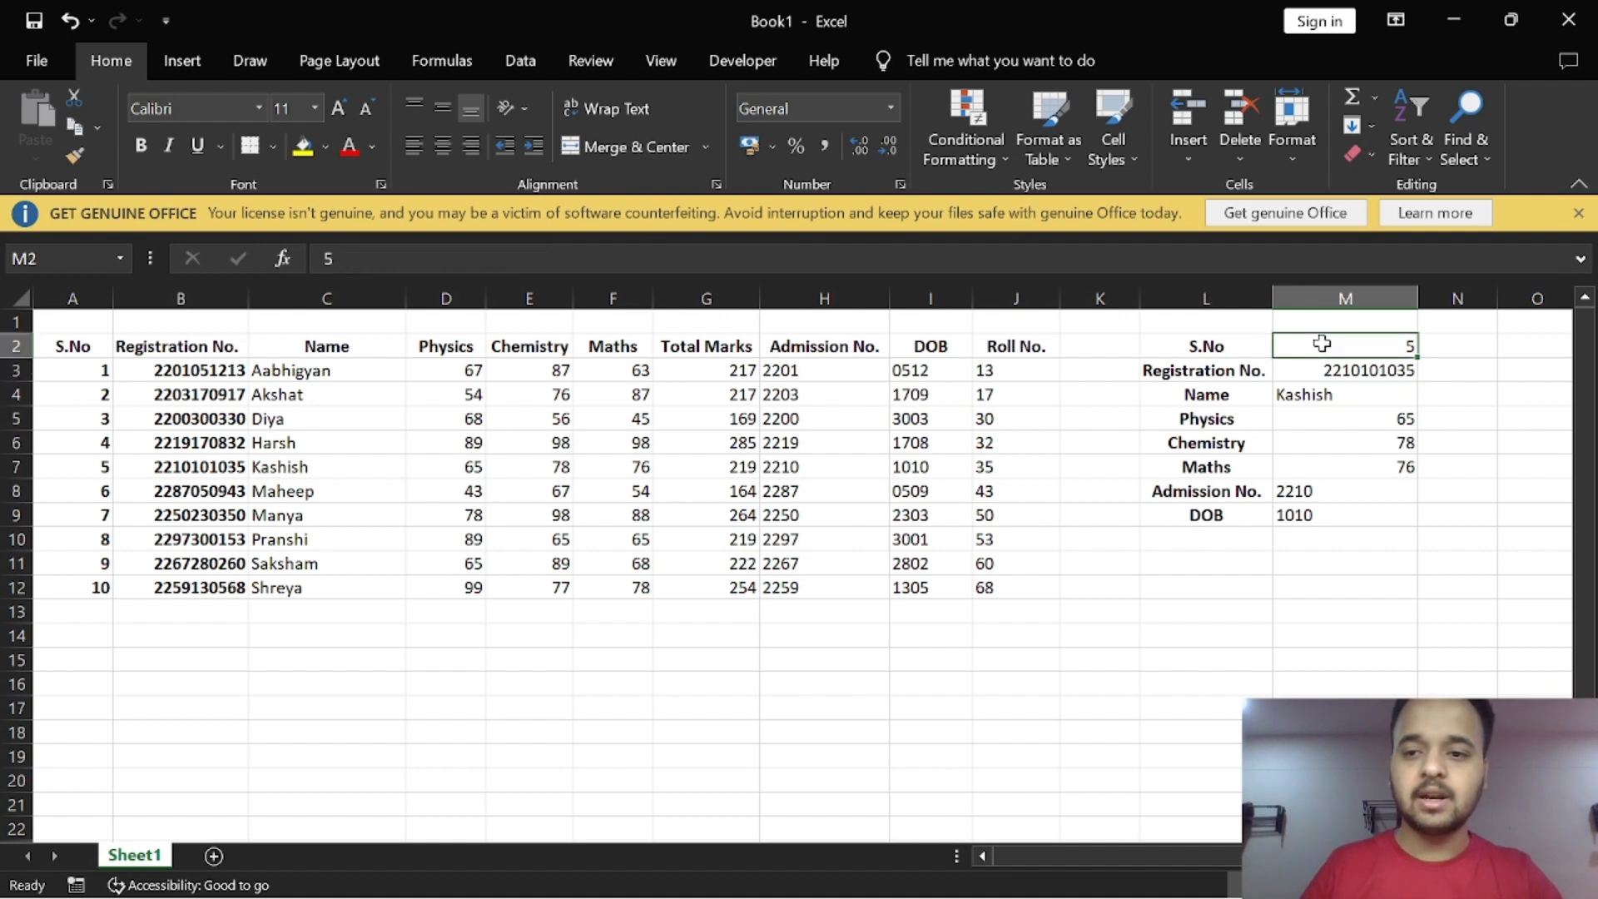
key("BackSpace")
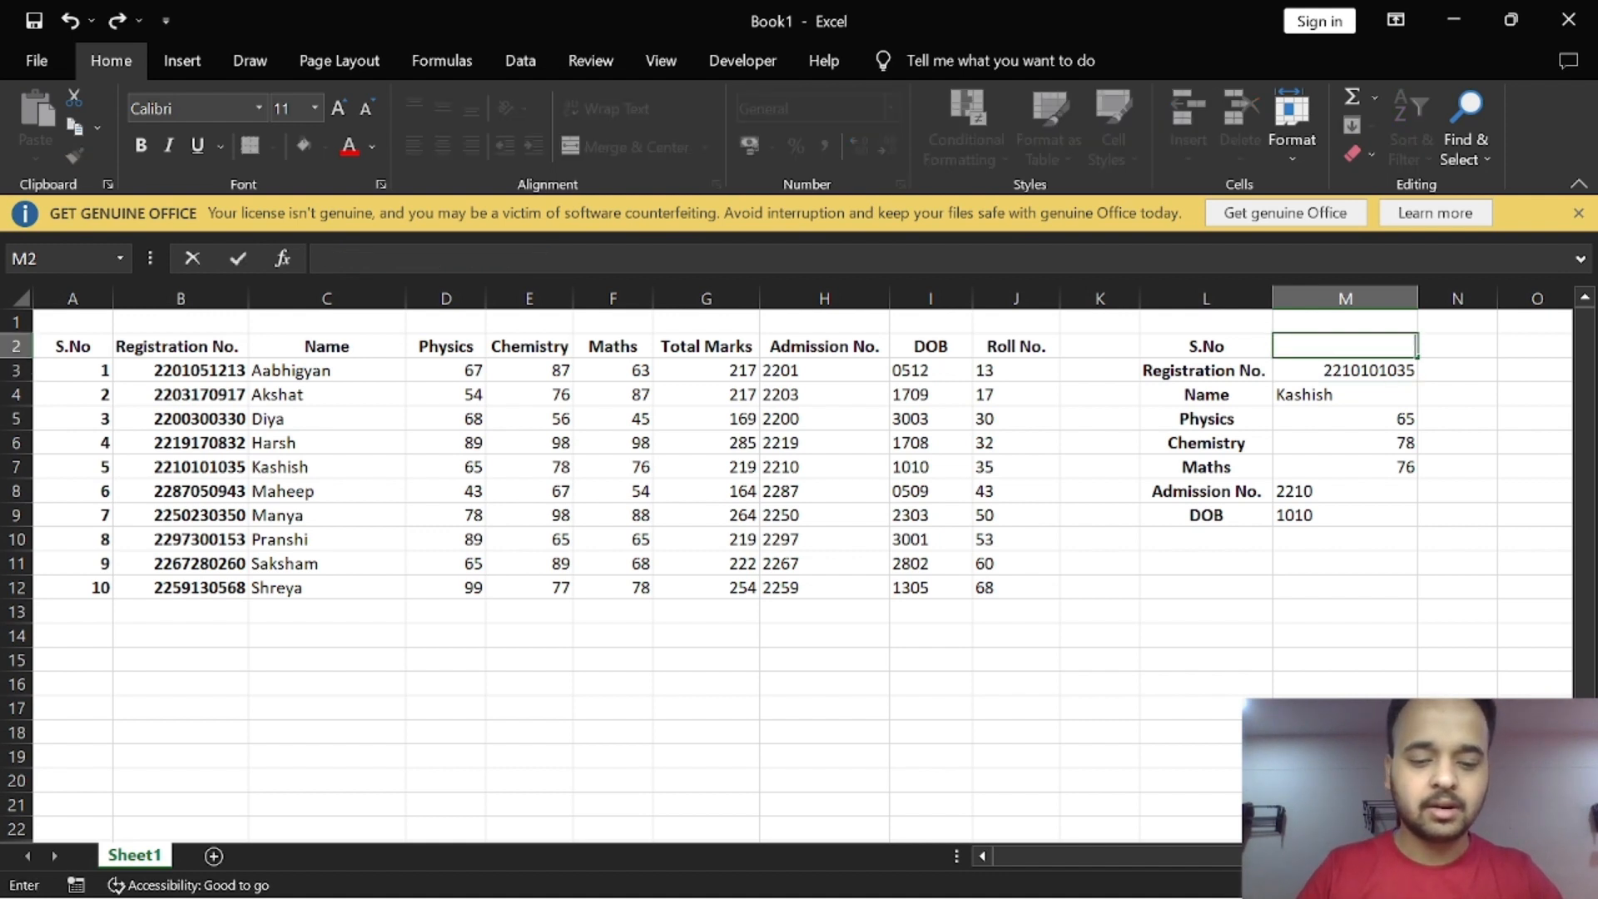
type("9")
key("Return")
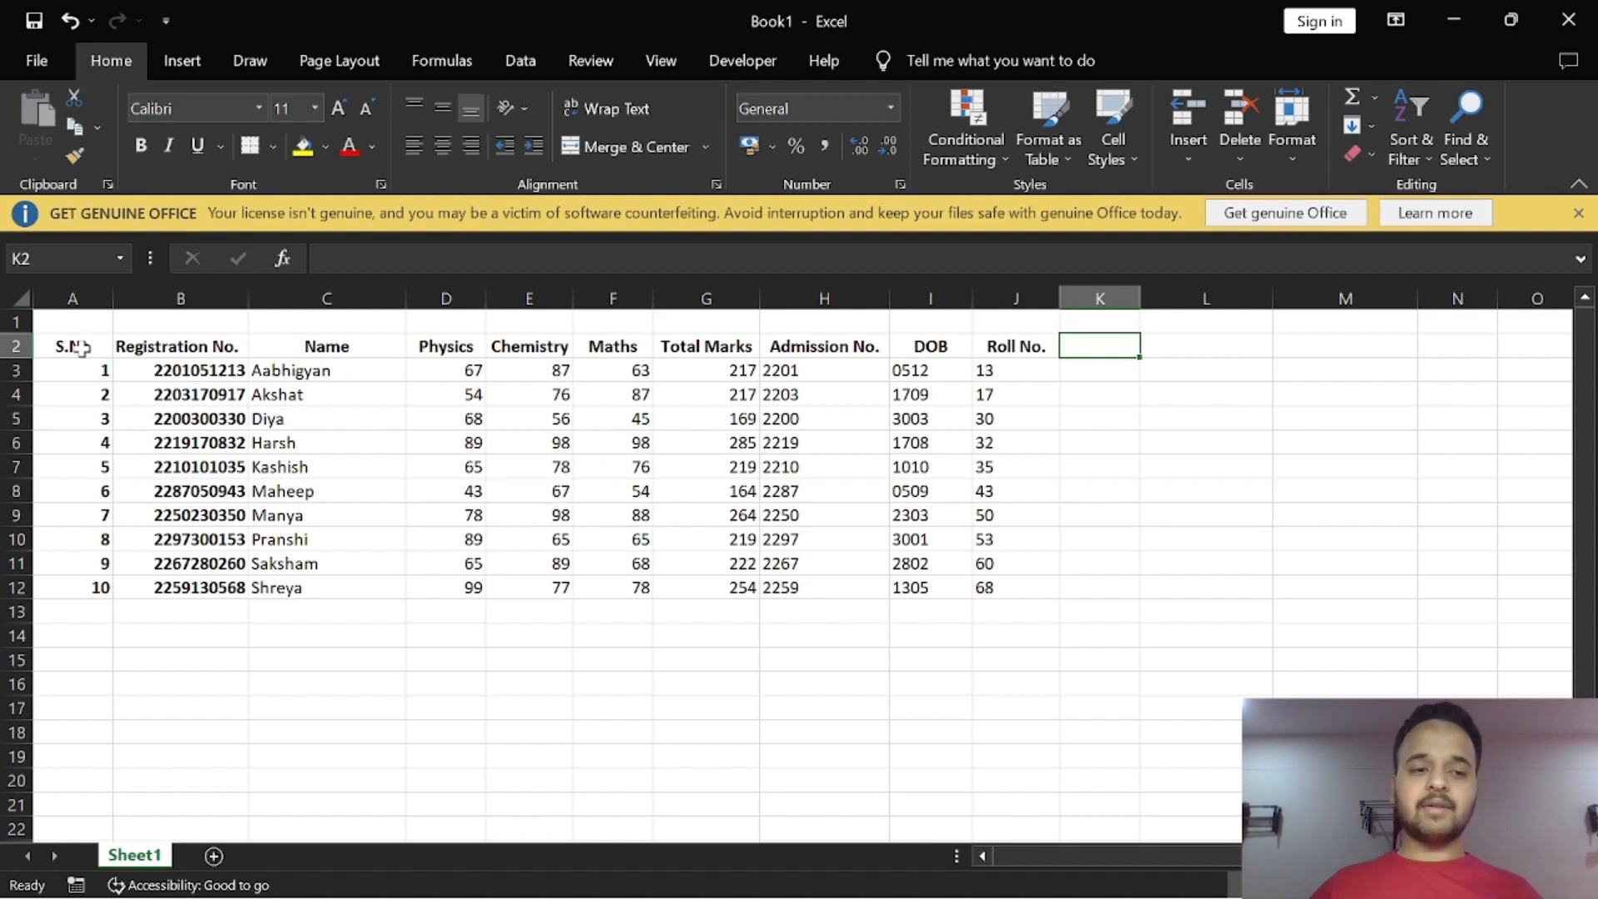
Step: Copy the student table A2:J12 and paste it transposed starting at cell A15
left_click_drag(76, 345, 998, 592)
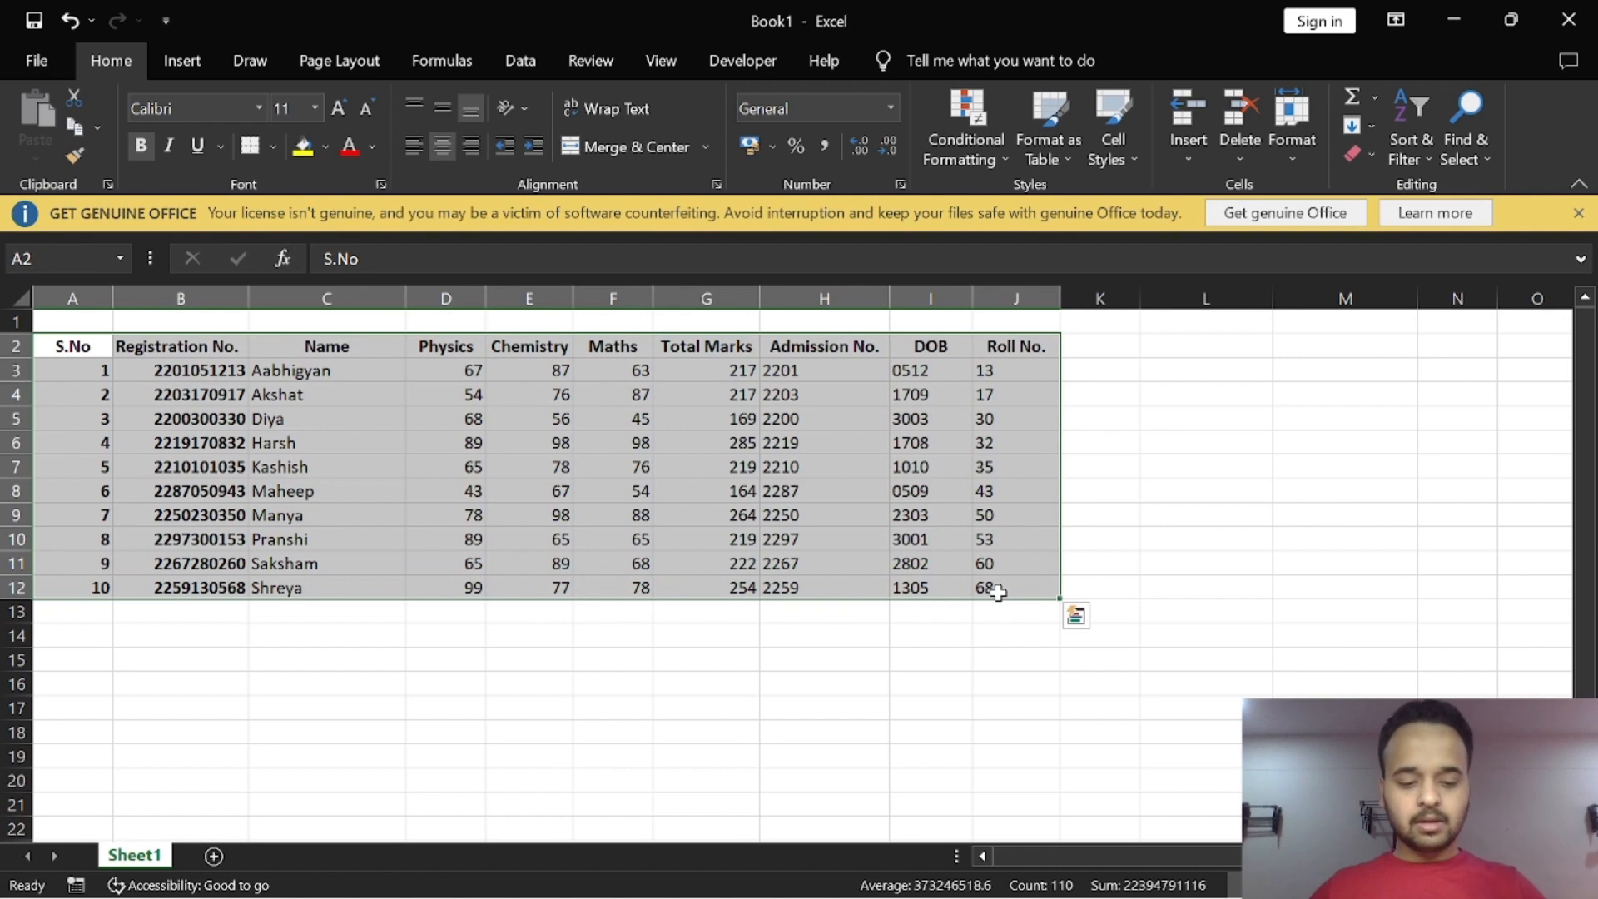
key("ctrl+c")
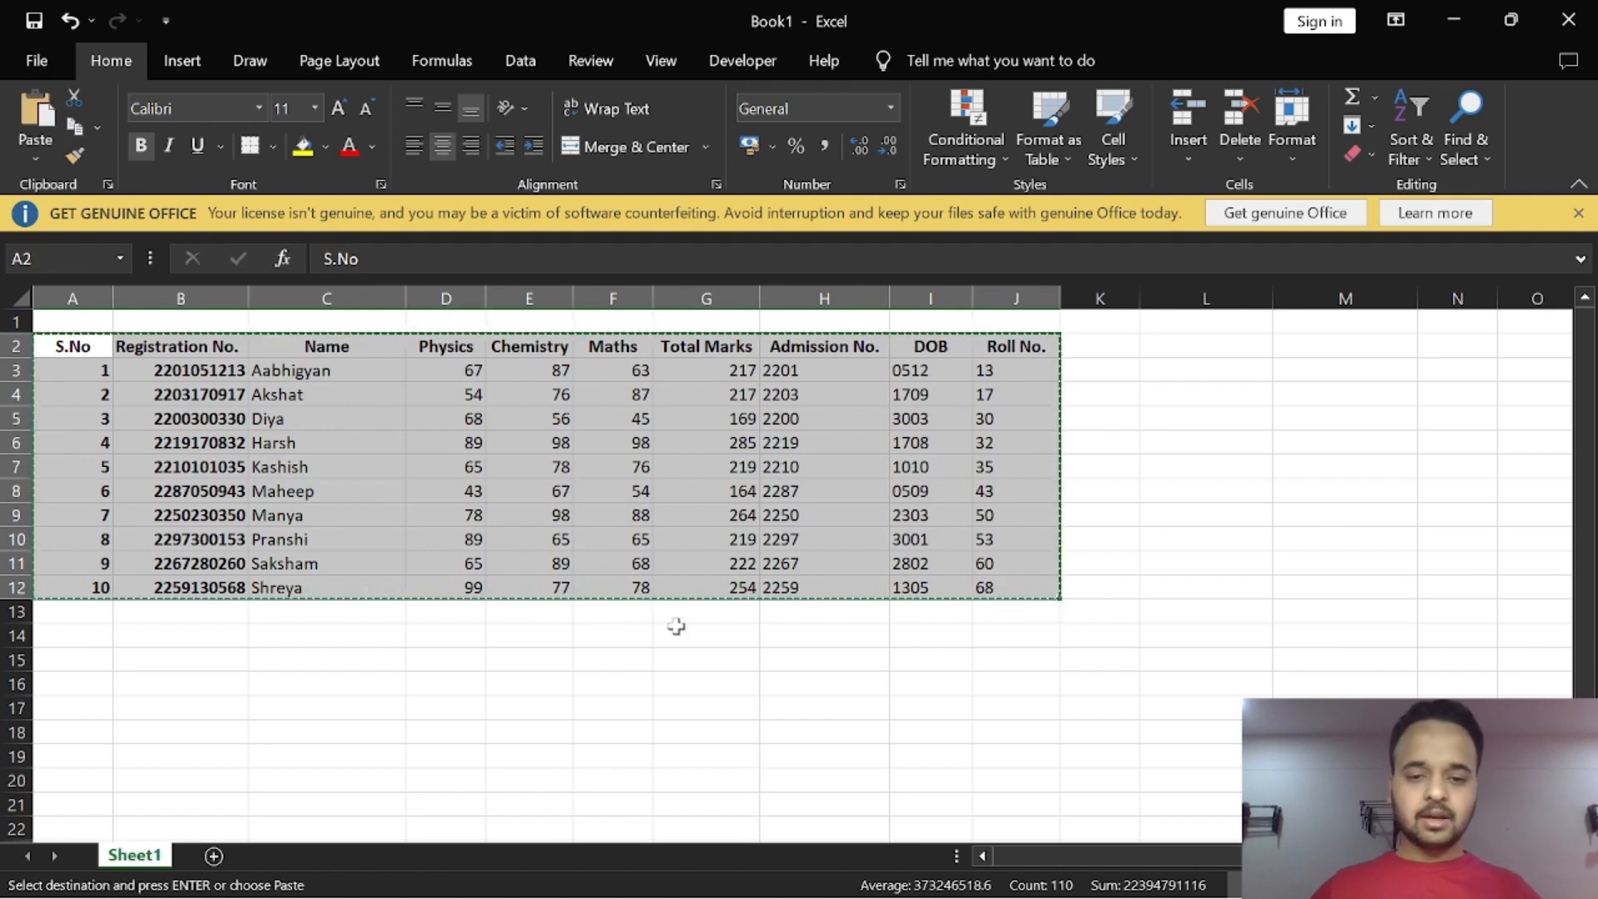
scroll(675, 625, "down", 3)
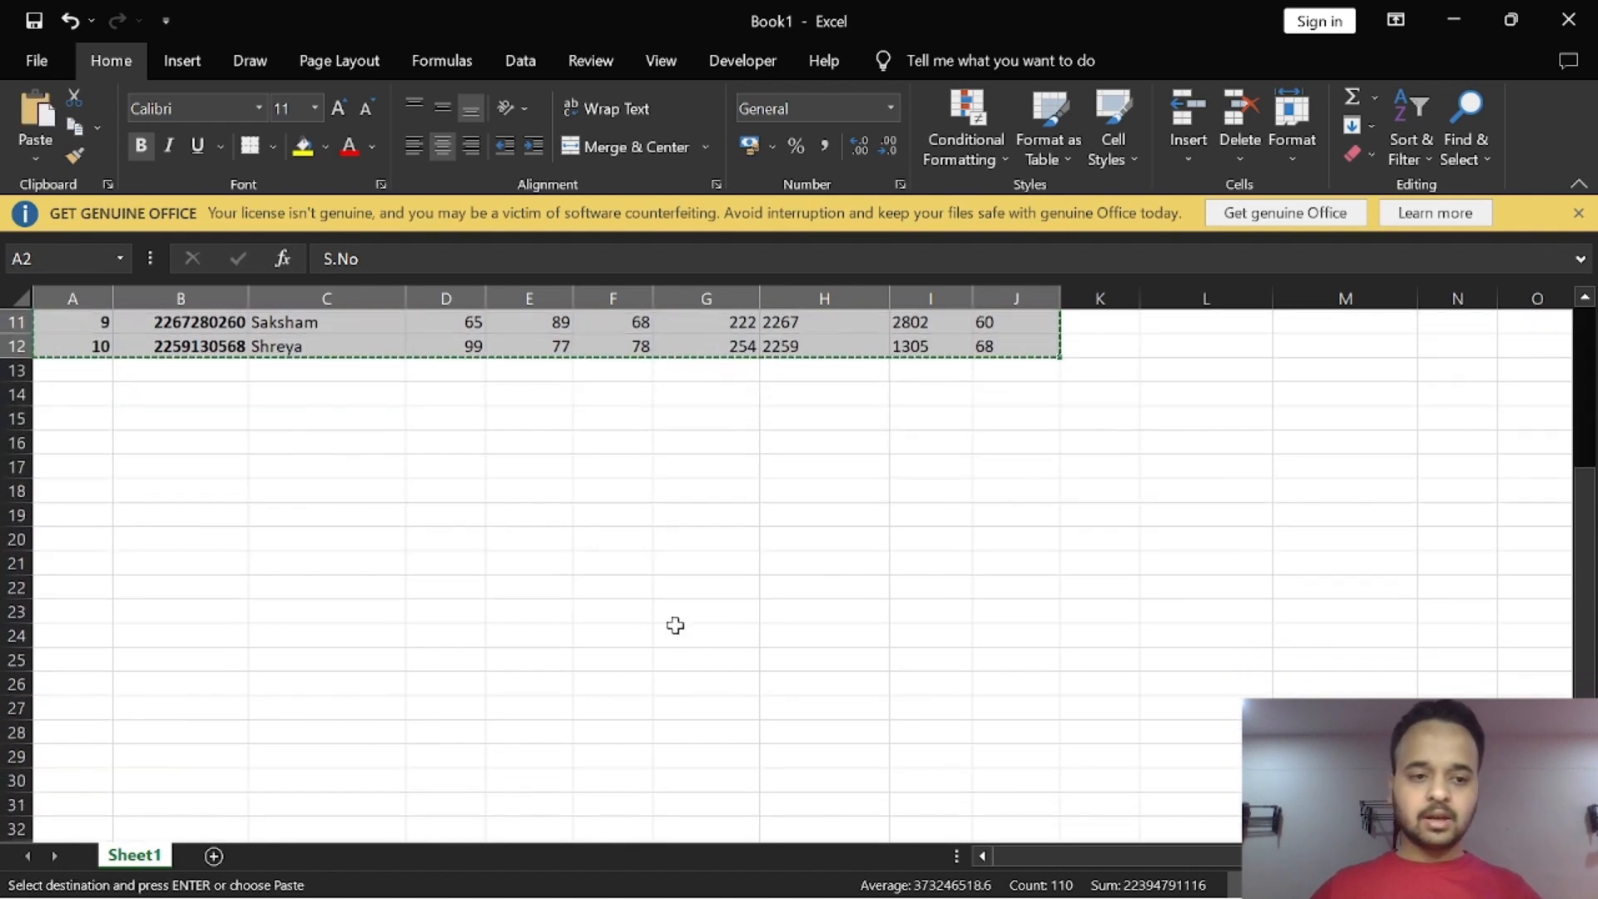
left_click(82, 429)
right_click(82, 426)
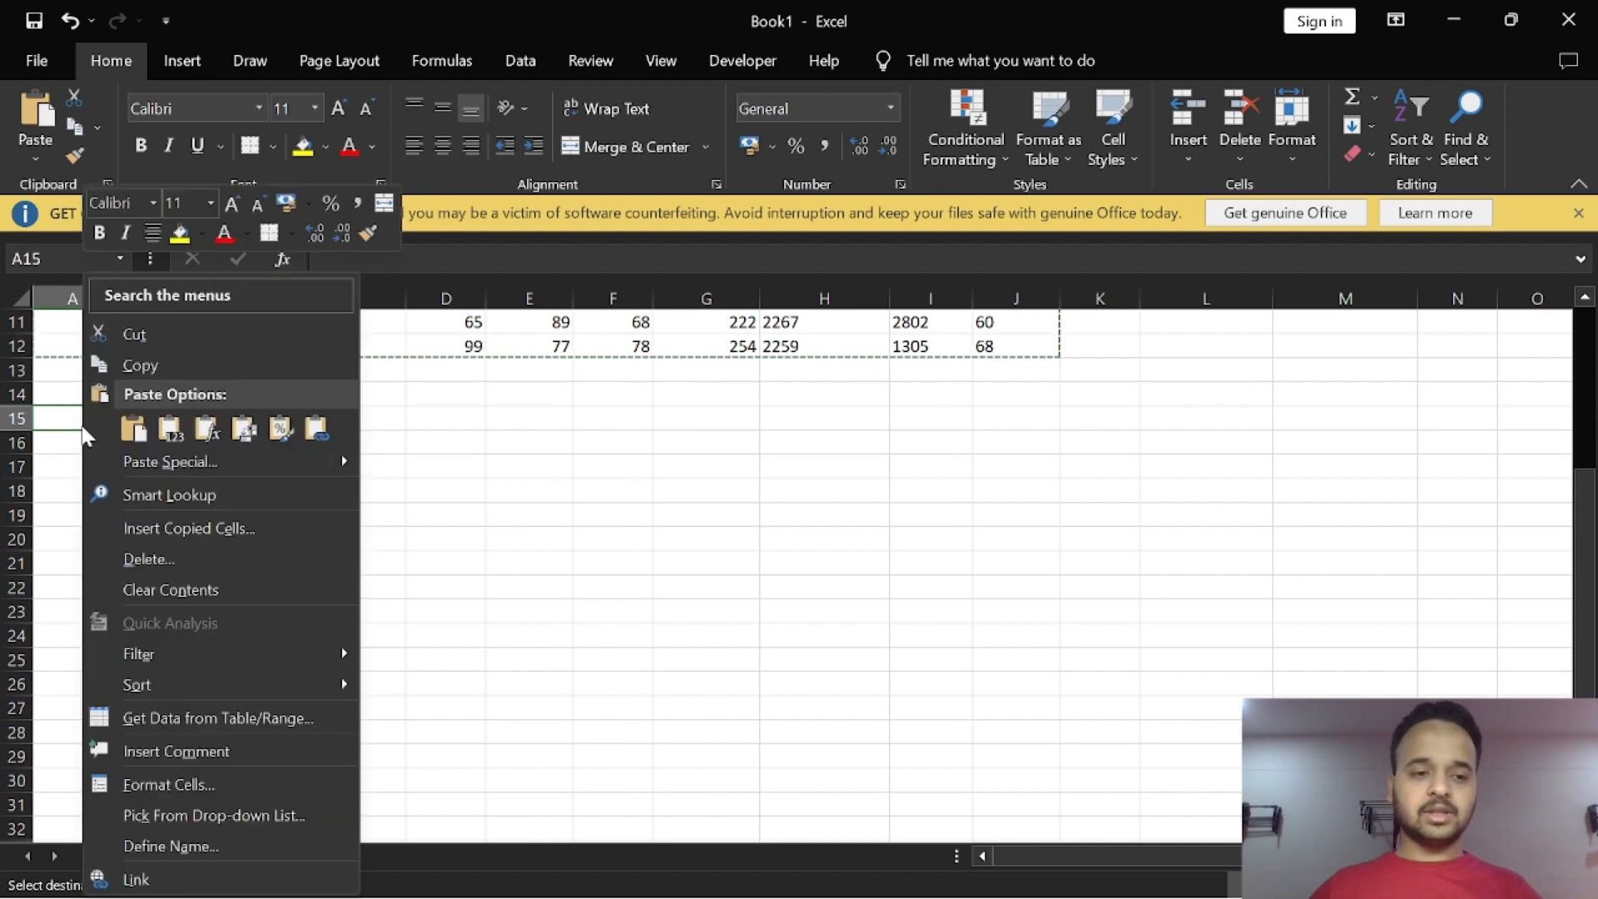
left_click(242, 430)
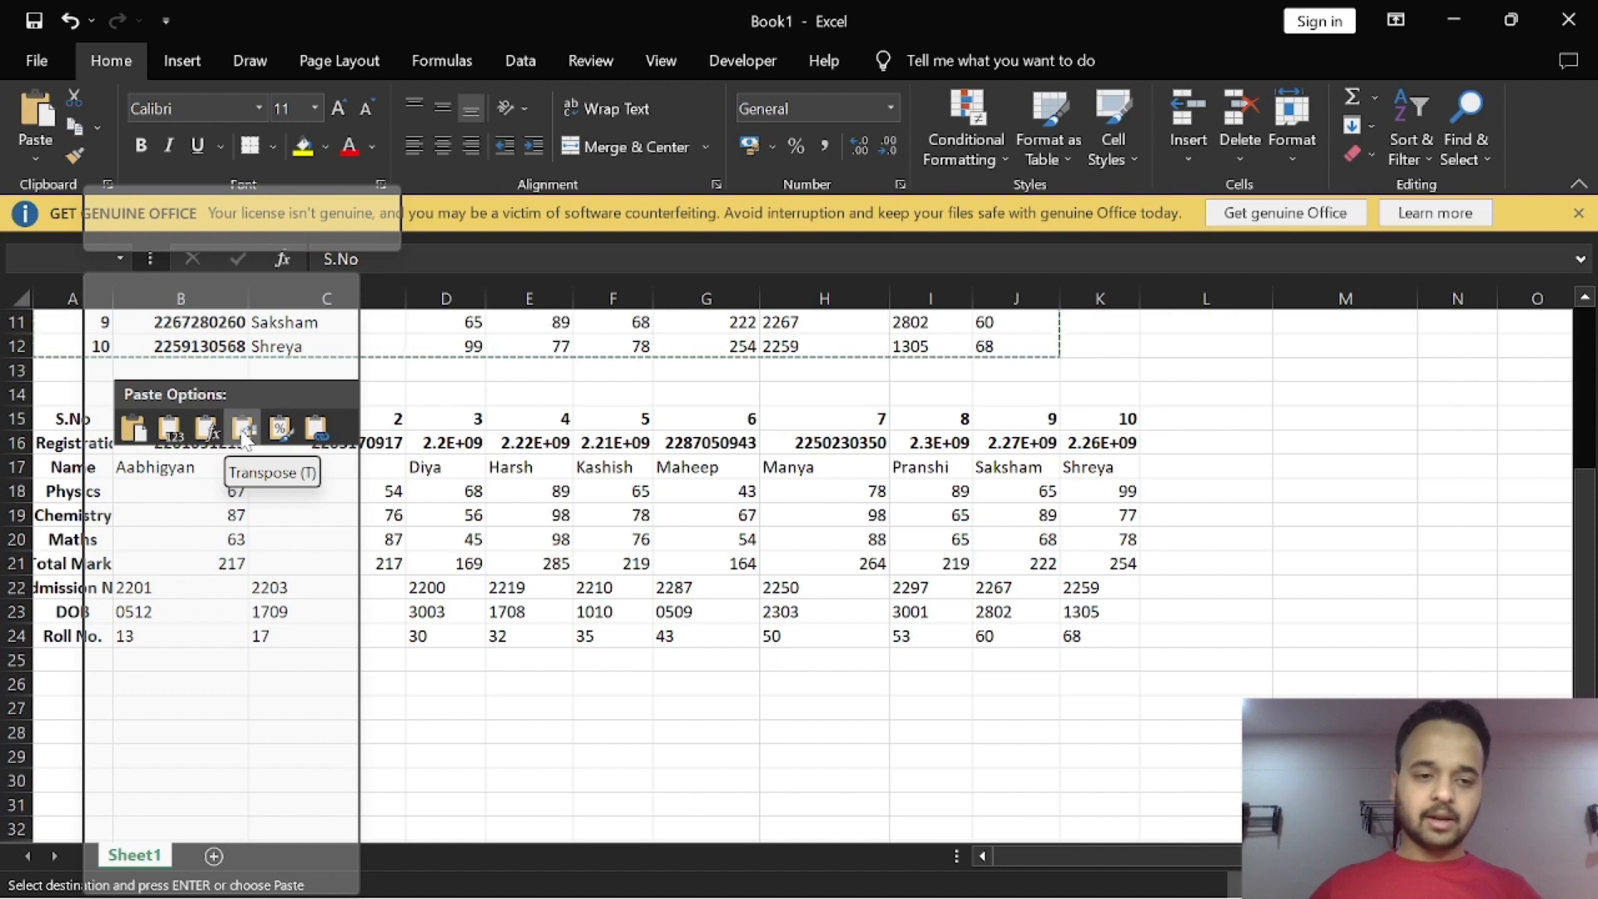
left_click(242, 429)
left_click(1213, 483)
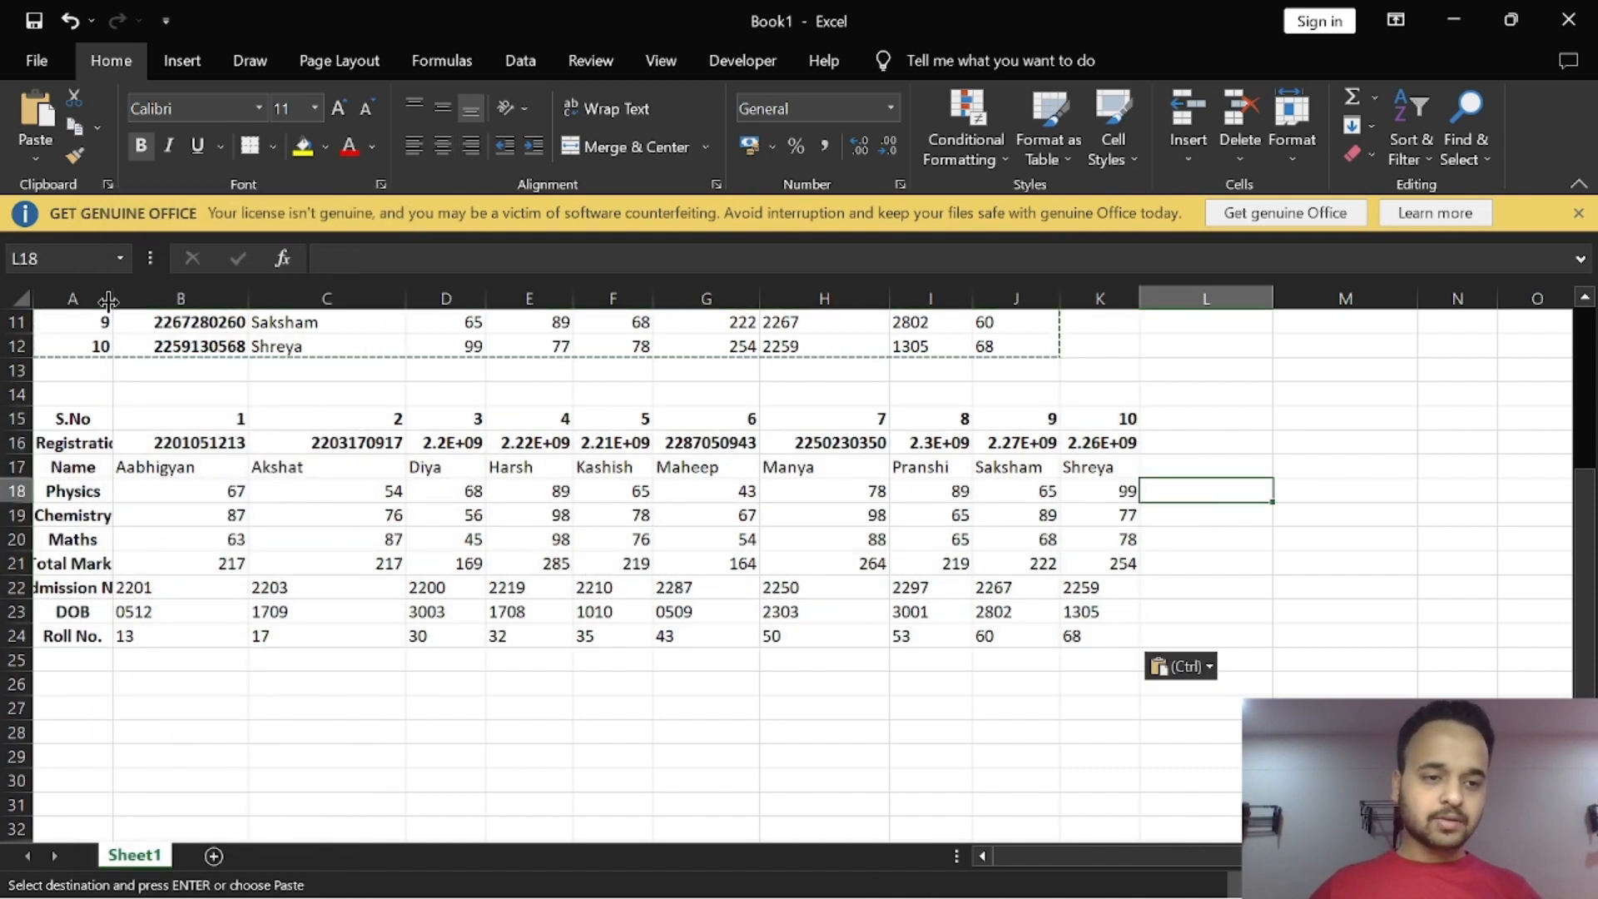
Step: Widen columns A, D to F and I to K so the transposed table's headers and registration numbers fit
left_click_drag(109, 298, 147, 302)
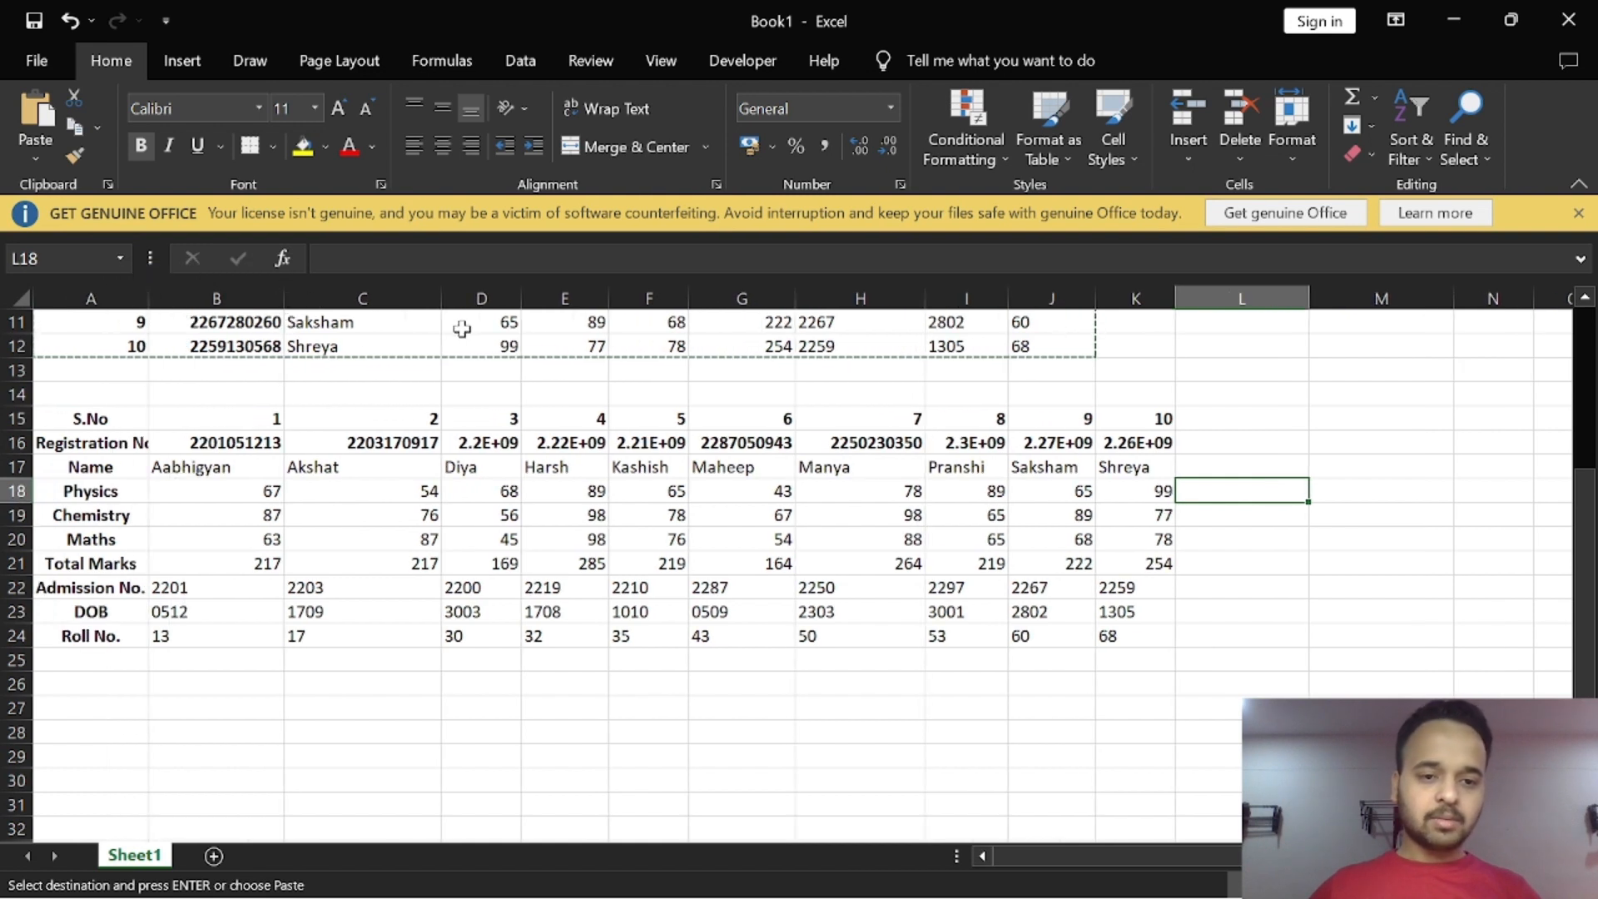
left_click_drag(521, 300, 824, 299)
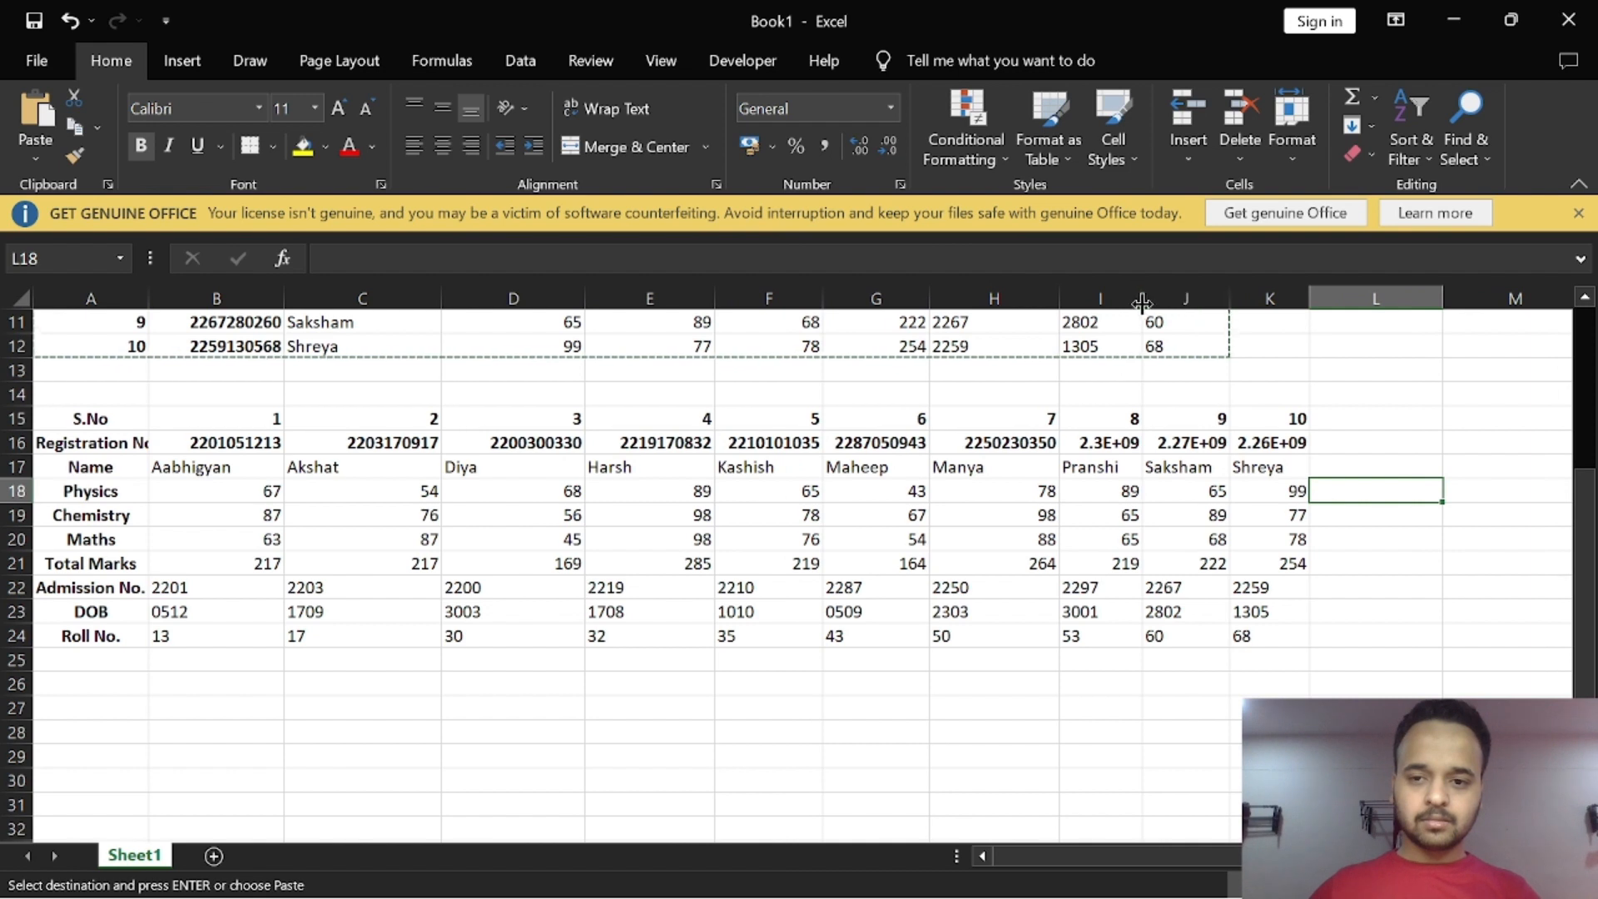
left_click_drag(1142, 304, 1433, 298)
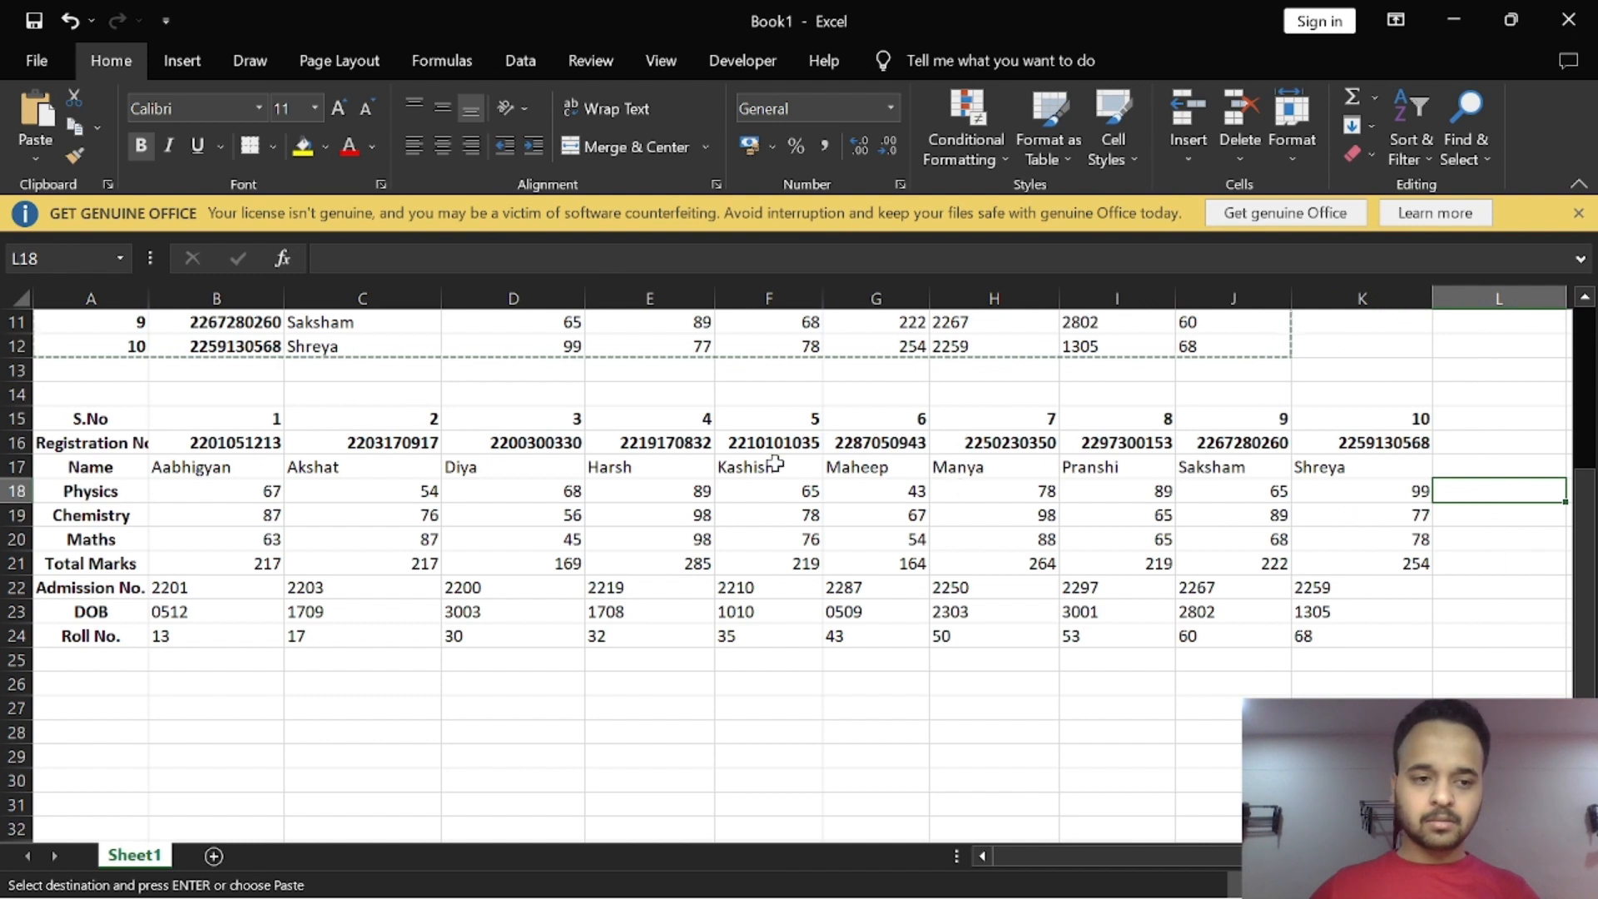
left_click_drag(149, 298, 185, 298)
Step: Centre-align the contents of the transposed table in A15:K24
left_click_drag(108, 416, 1402, 646)
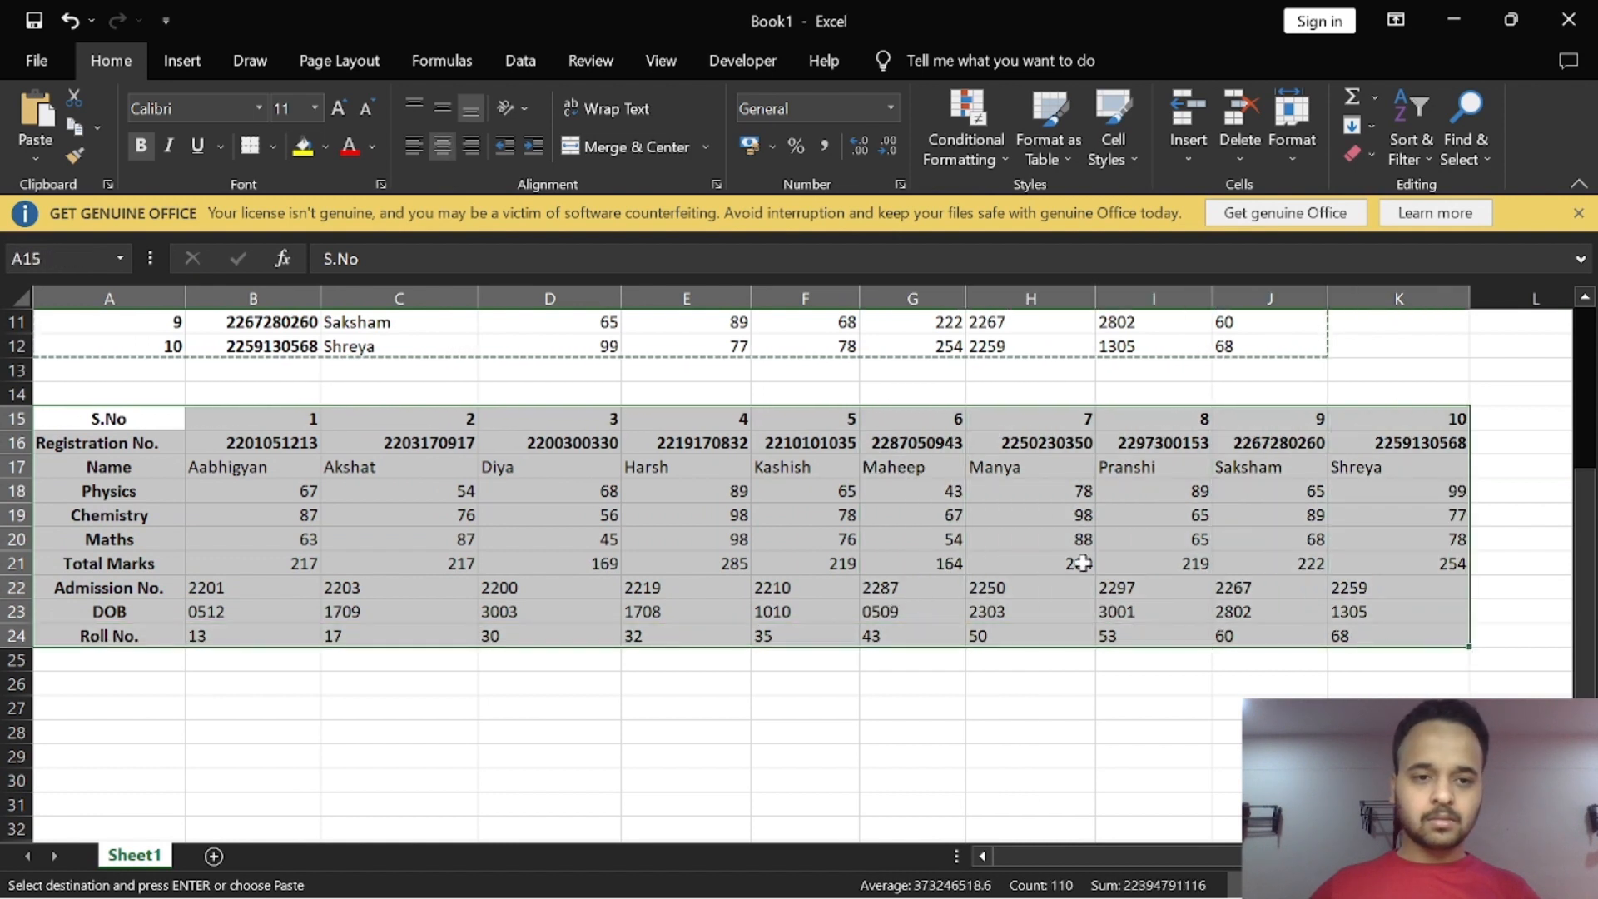
left_click(438, 150)
left_click(546, 678)
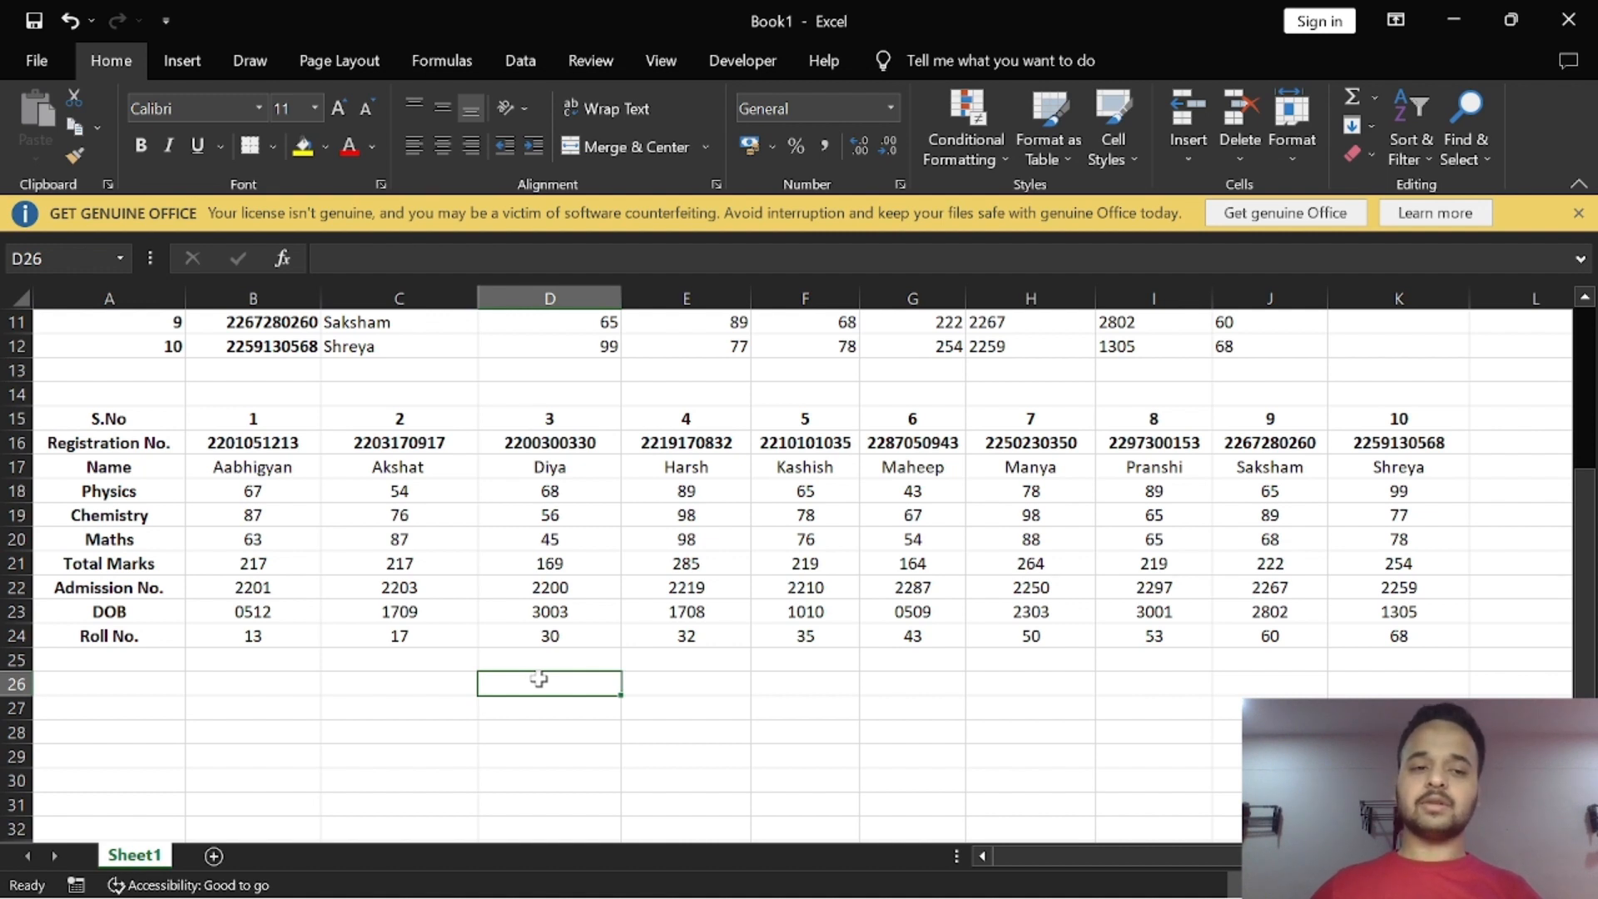
Step: Copy the S.No and Registration No. labels from A15 and A16 into cells B26 and B27
left_click(248, 684)
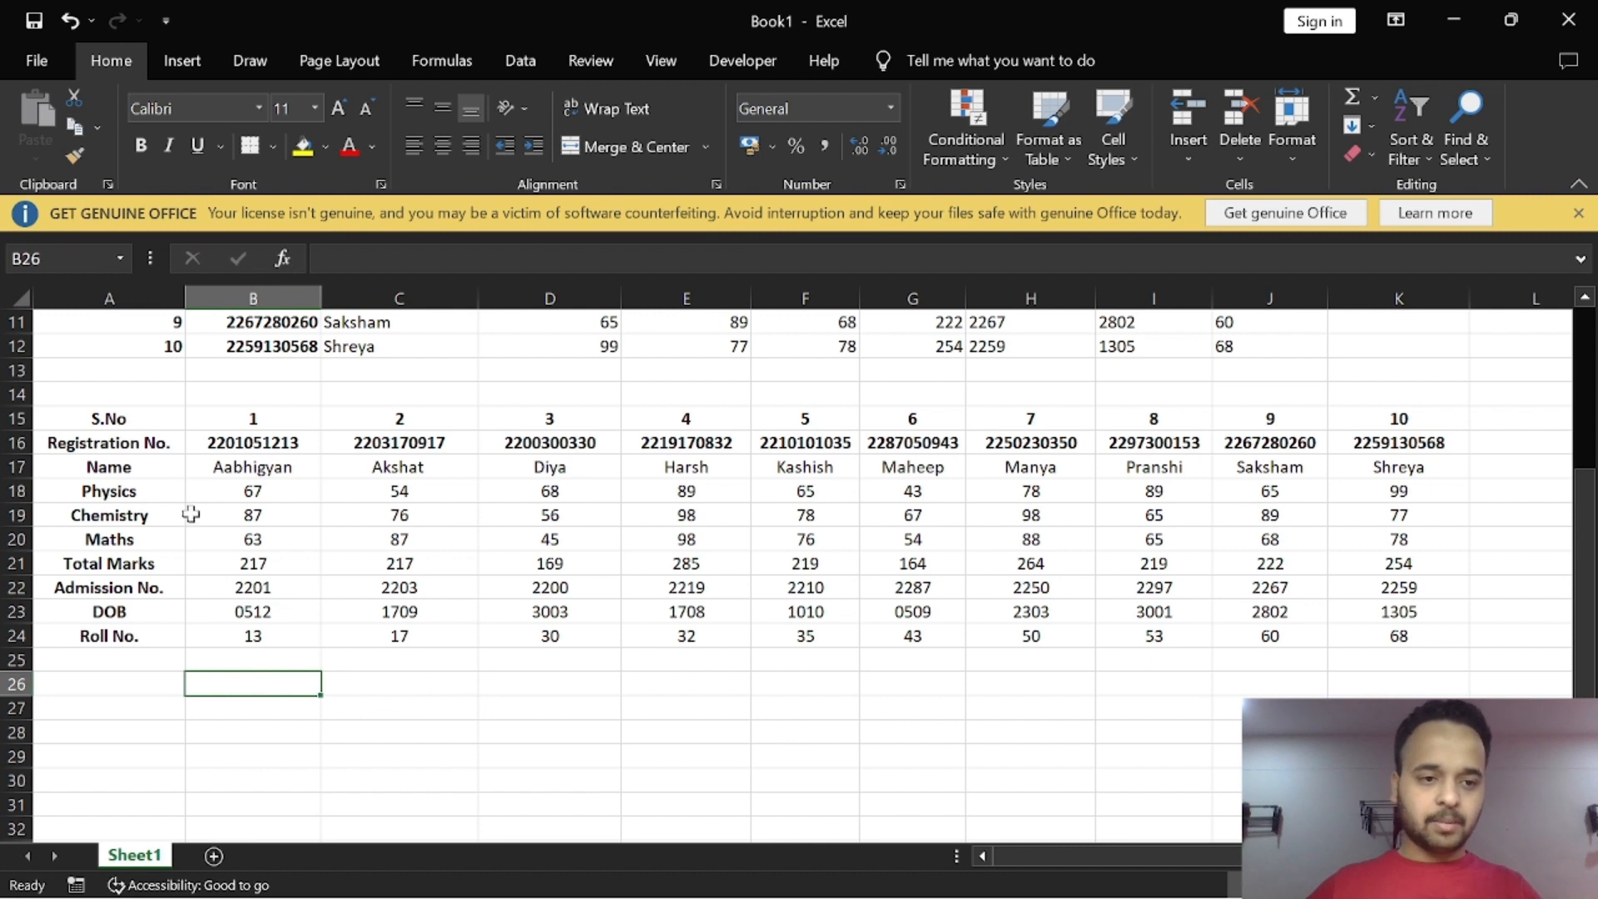
left_click(104, 423)
key("ctrl+c")
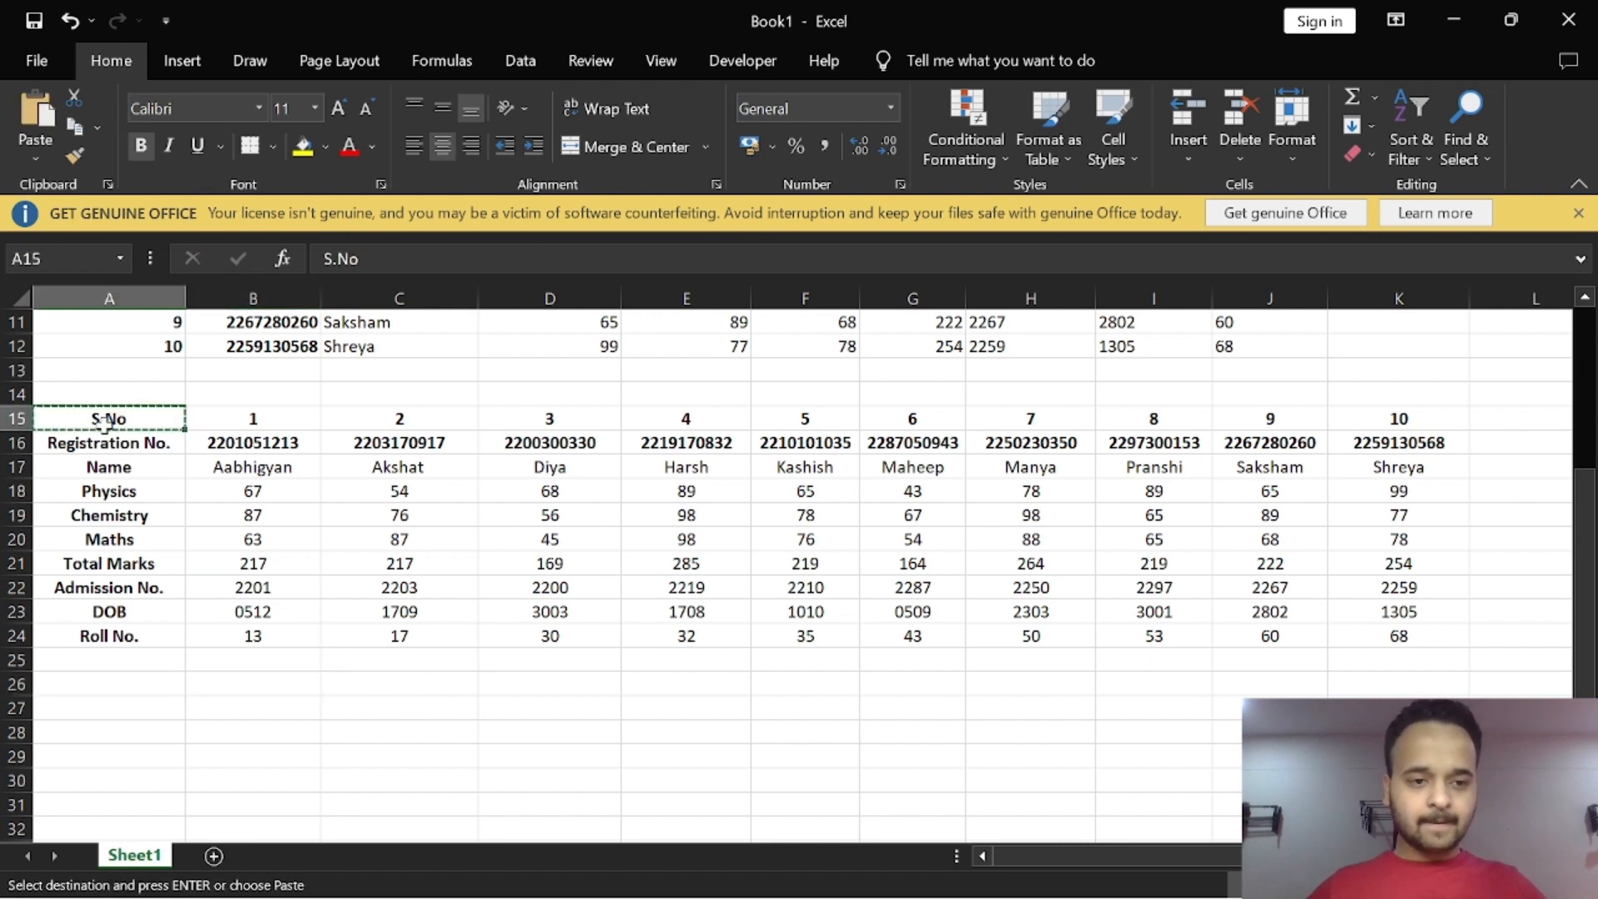
left_click(247, 684)
key("ctrl+v")
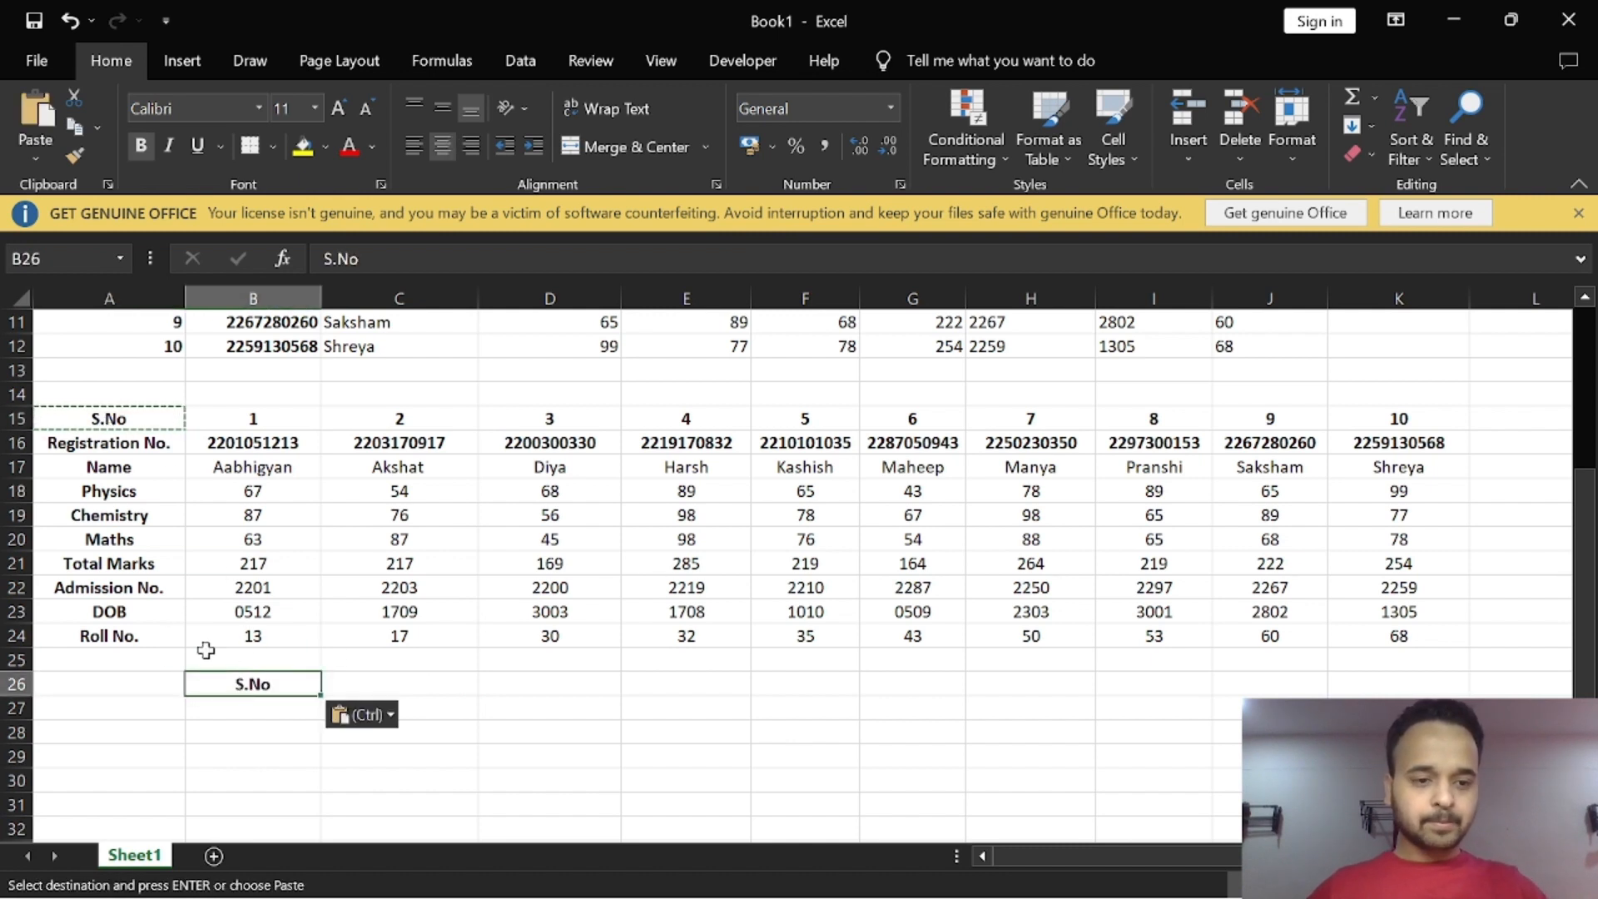
left_click(87, 443)
key("ctrl+c")
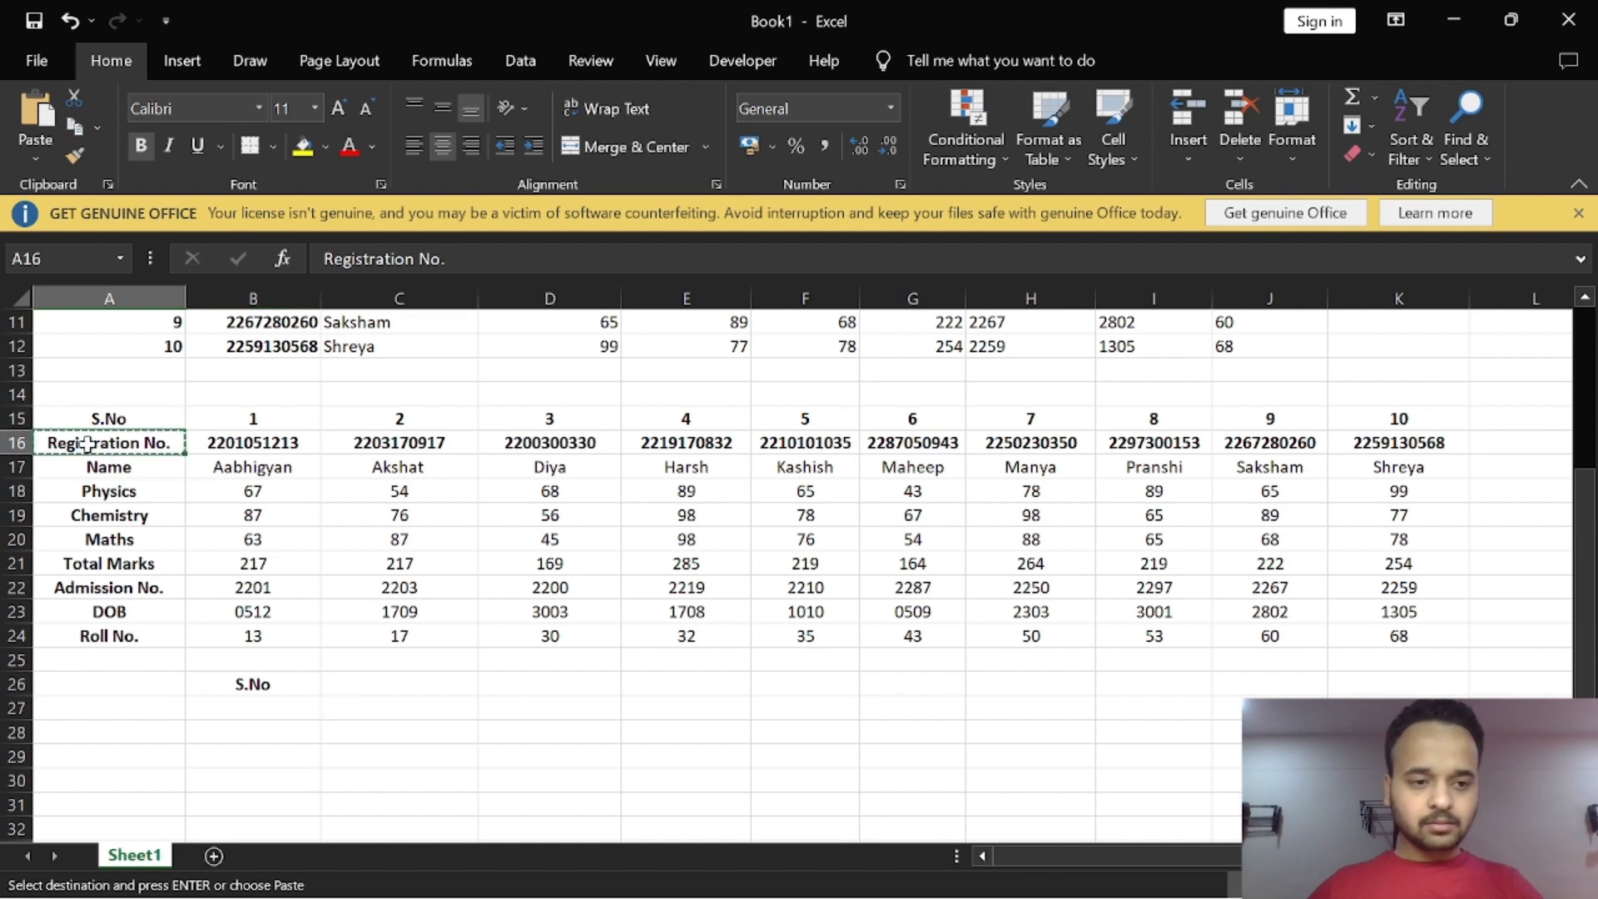
left_click(214, 664)
left_click(222, 707)
key("ctrl+v")
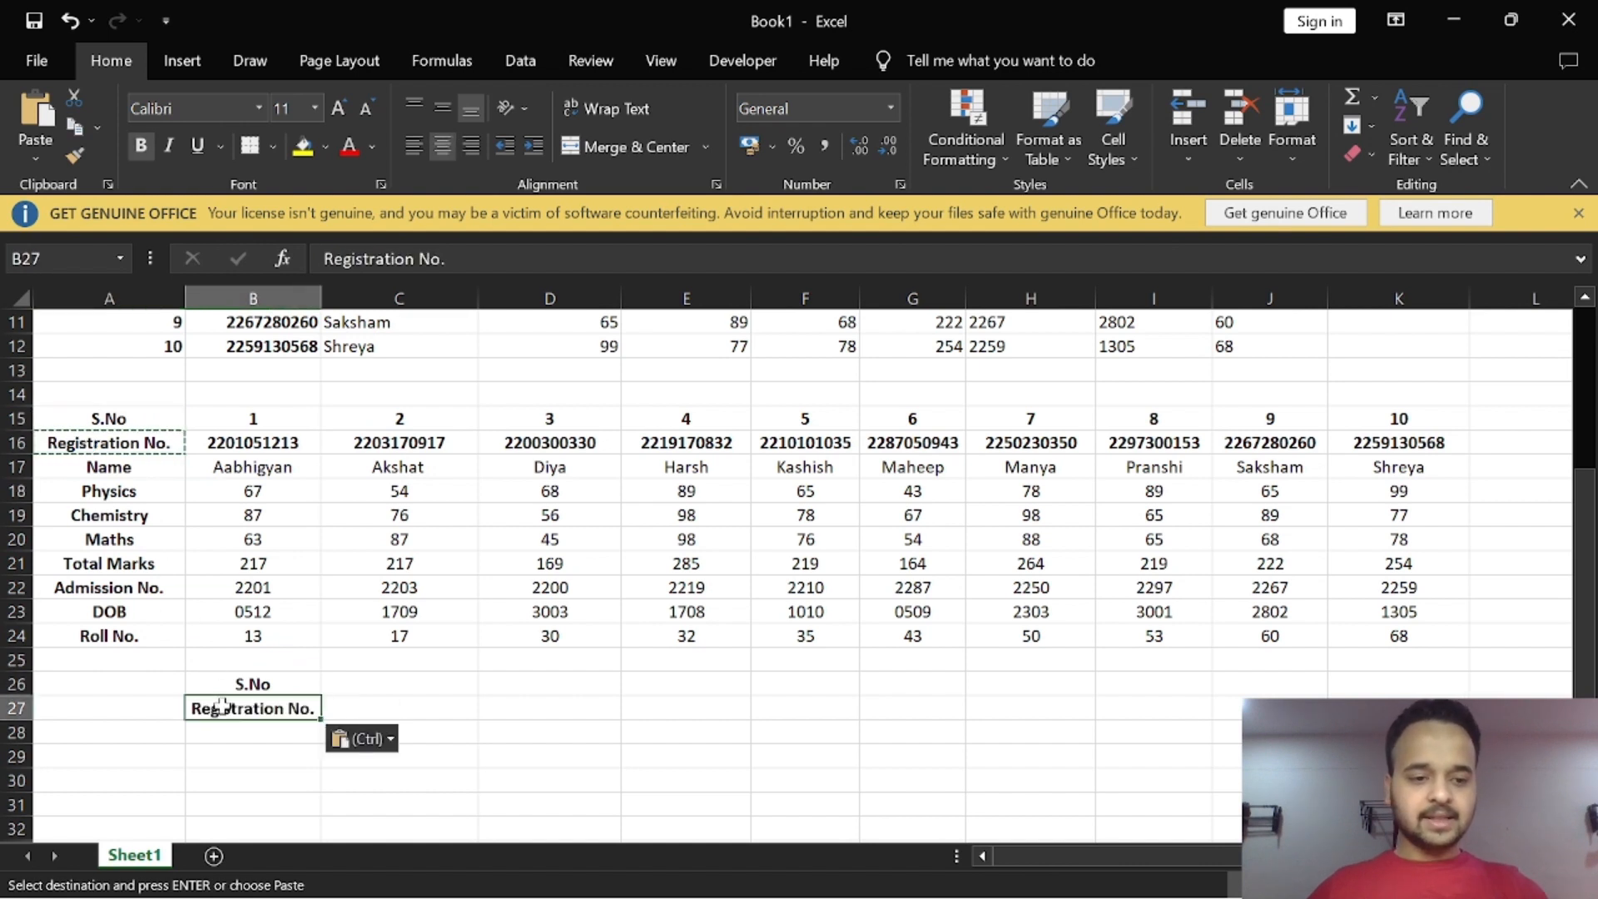
Step: Copy the Name, Admission No. and DOB labels from column A of the transposed table into cells B28, B29 and B30
left_click(121, 475)
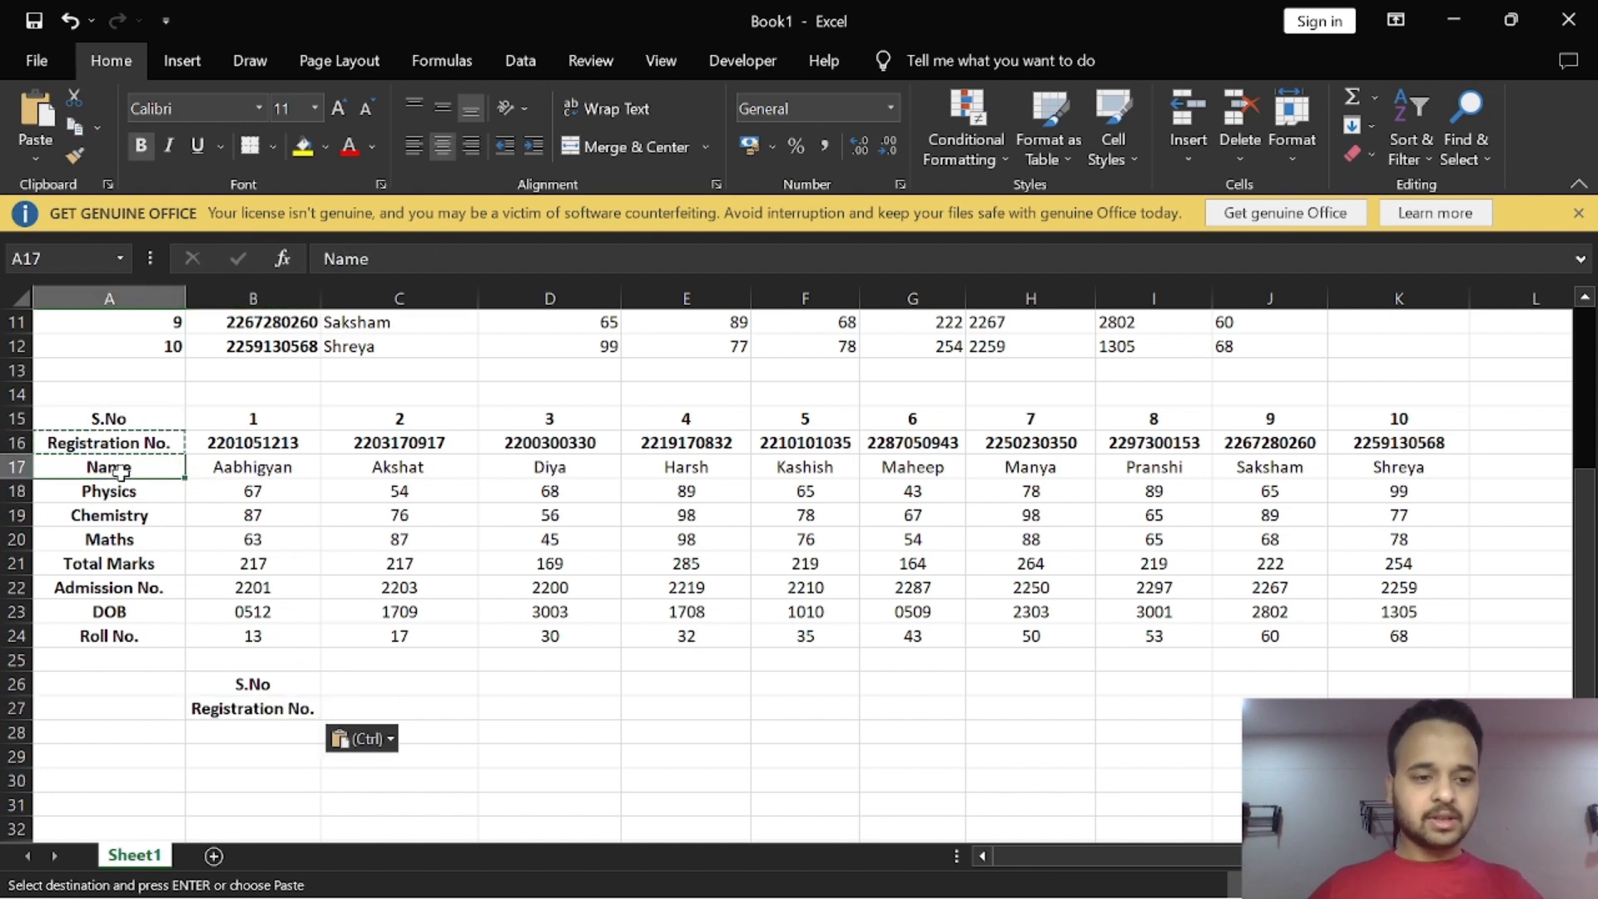
key("ctrl+c")
left_click(242, 726)
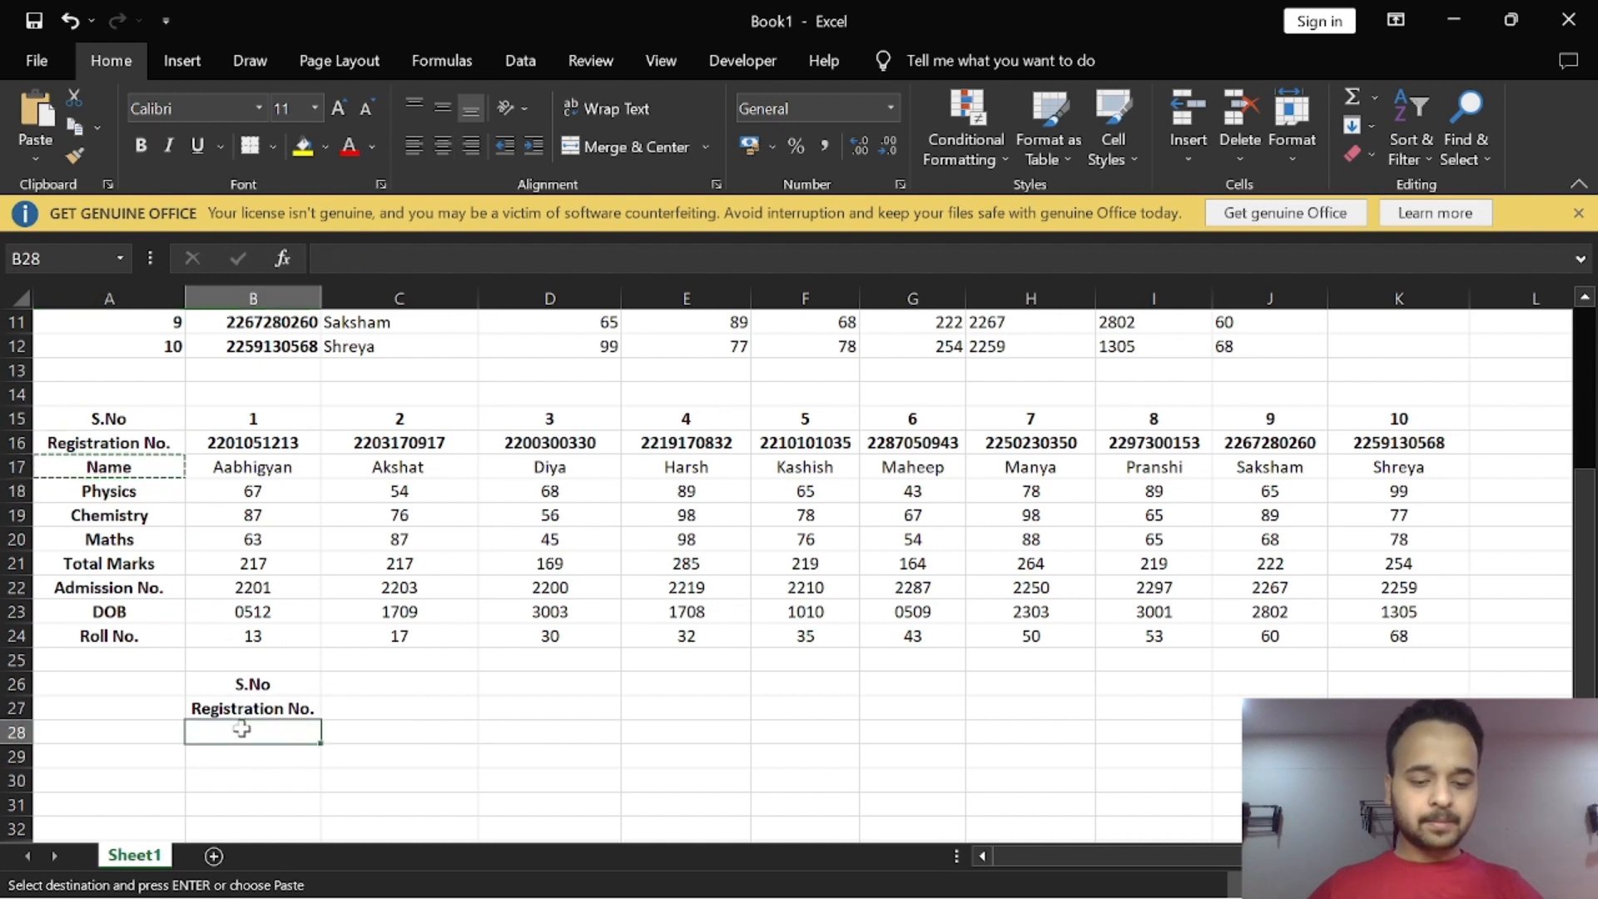
key("ctrl+v")
left_click(108, 587)
key("ctrl+c")
left_click(252, 756)
key("ctrl+v")
left_click(125, 614)
key("ctrl+c")
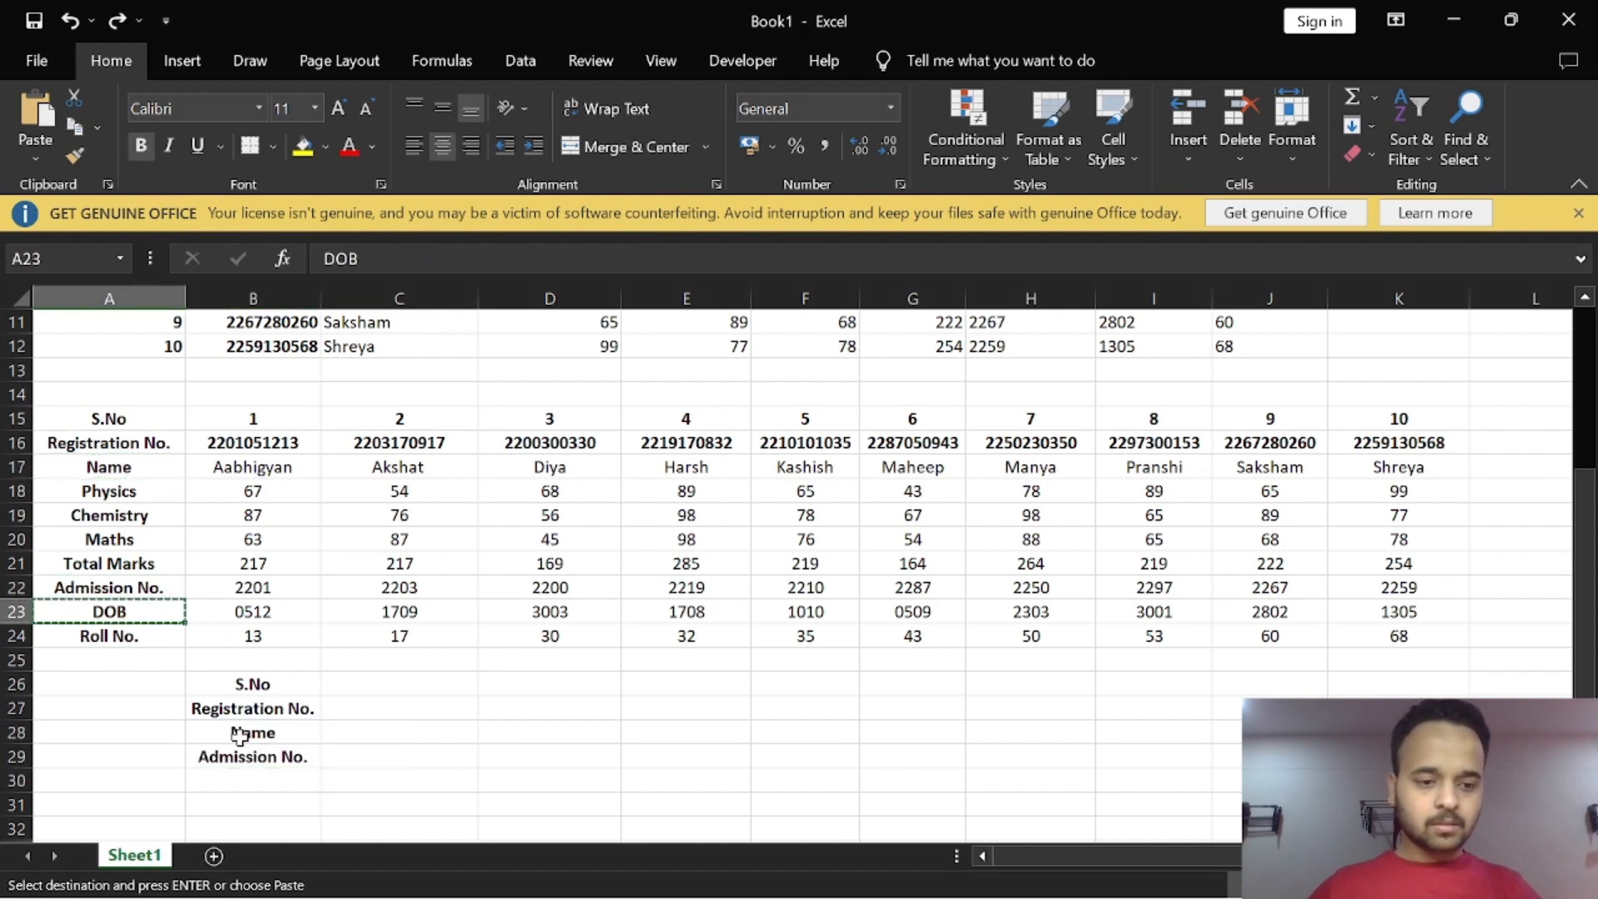
left_click(250, 780)
key("ctrl+v")
Step: Enter =HLOOKUP(C26,B15:K23,2,FALSE) in cell C27 to look up the registration number
left_click(356, 682)
left_click(357, 707)
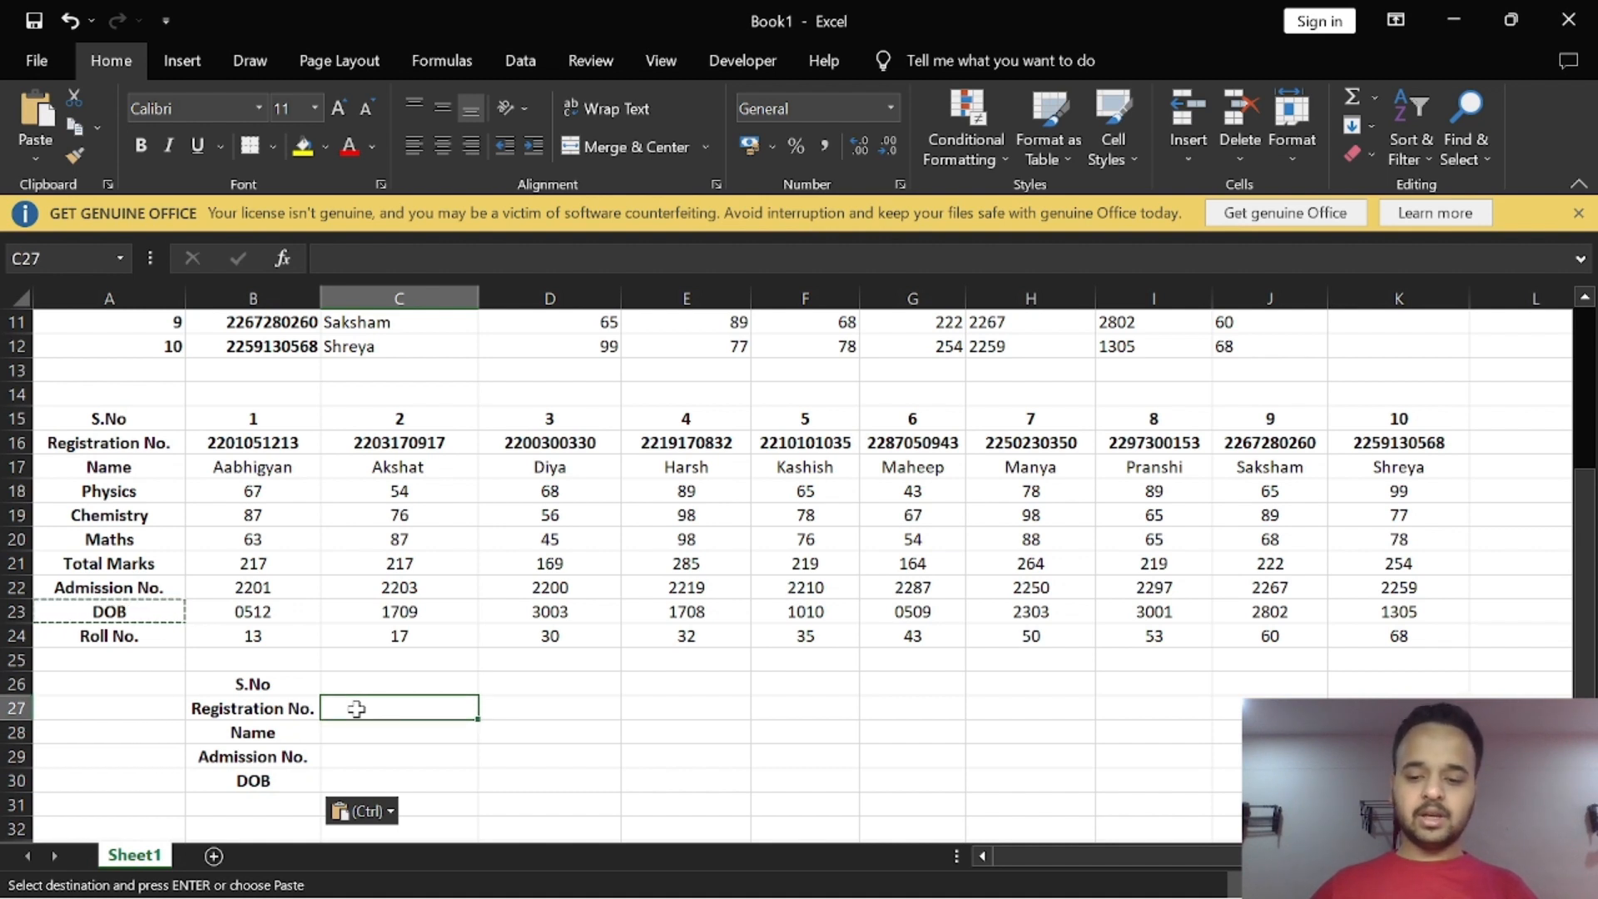
type("=HLOOK")
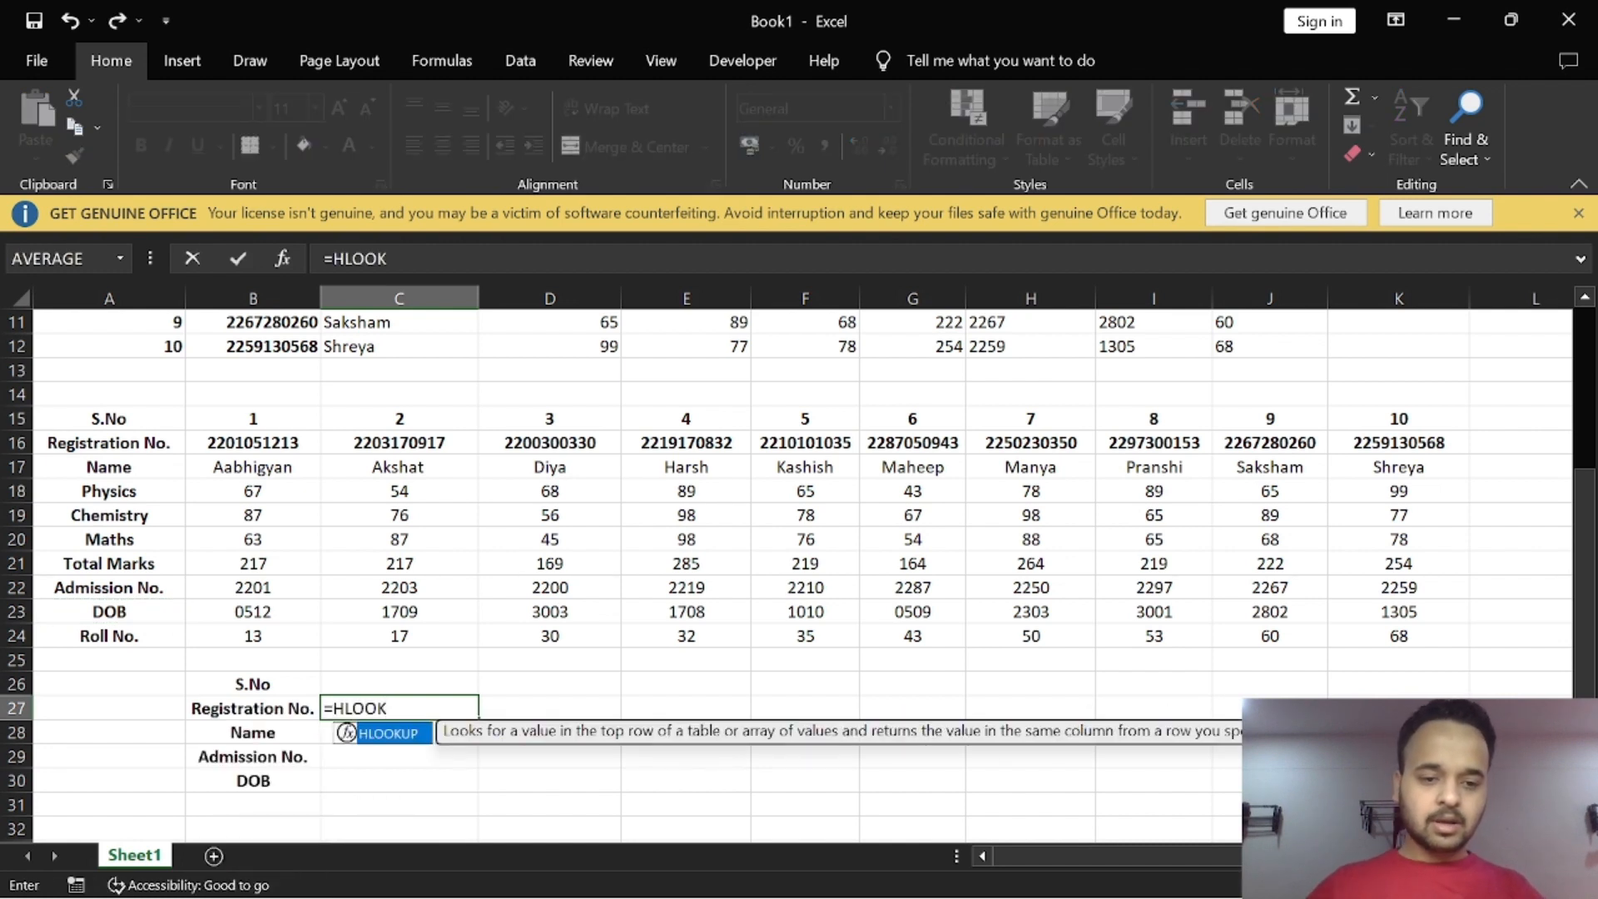
double_click(350, 745)
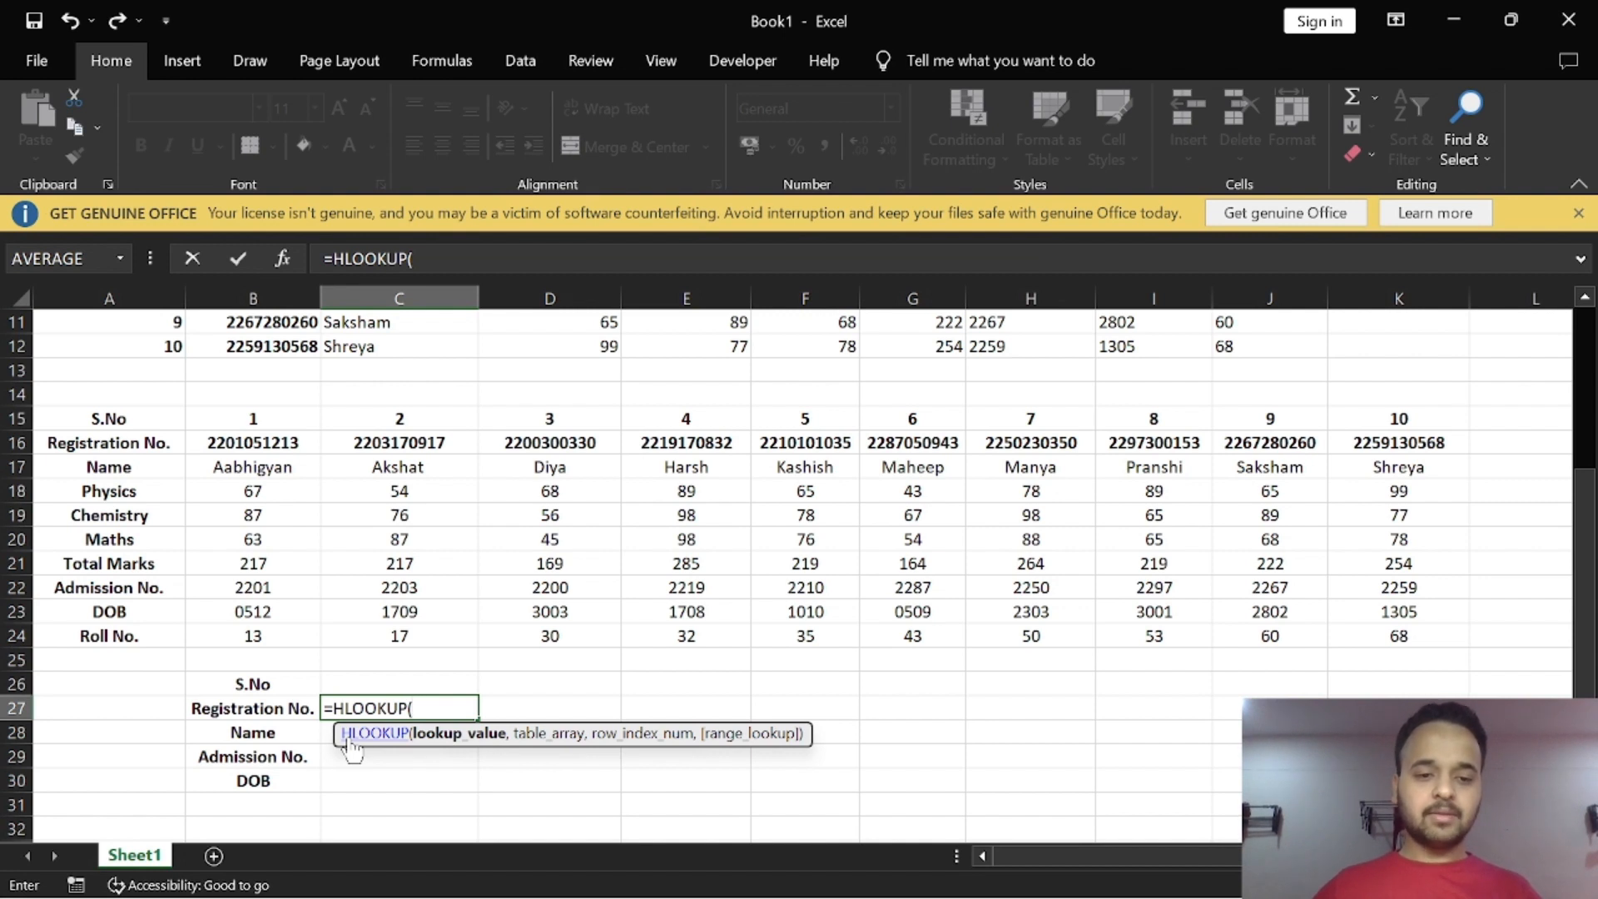
left_click(381, 679)
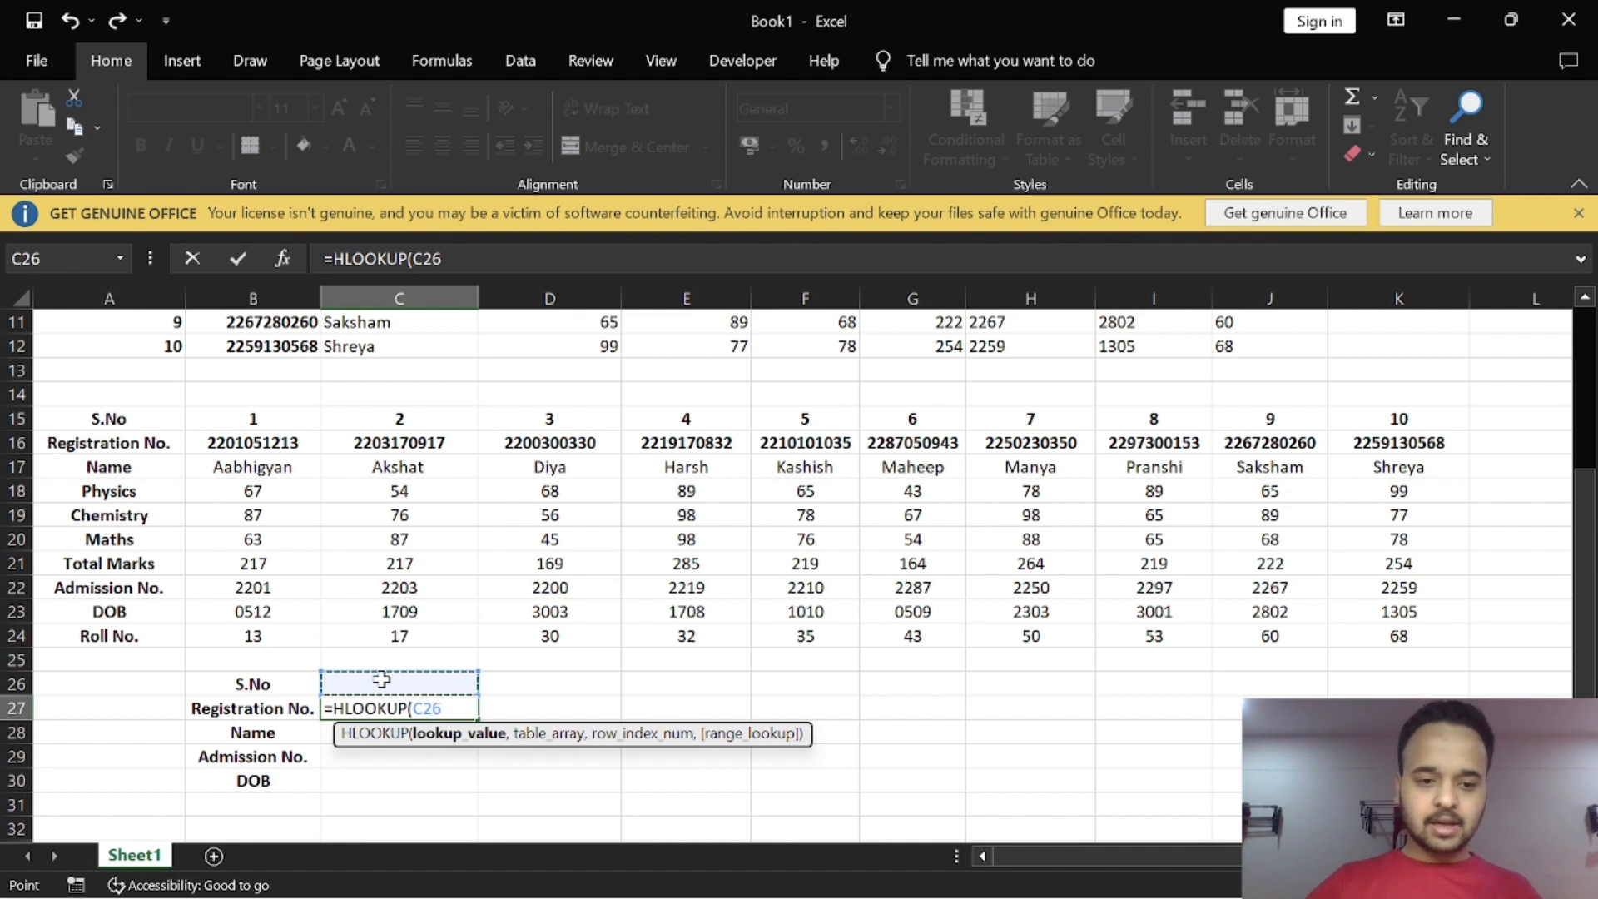
type(",")
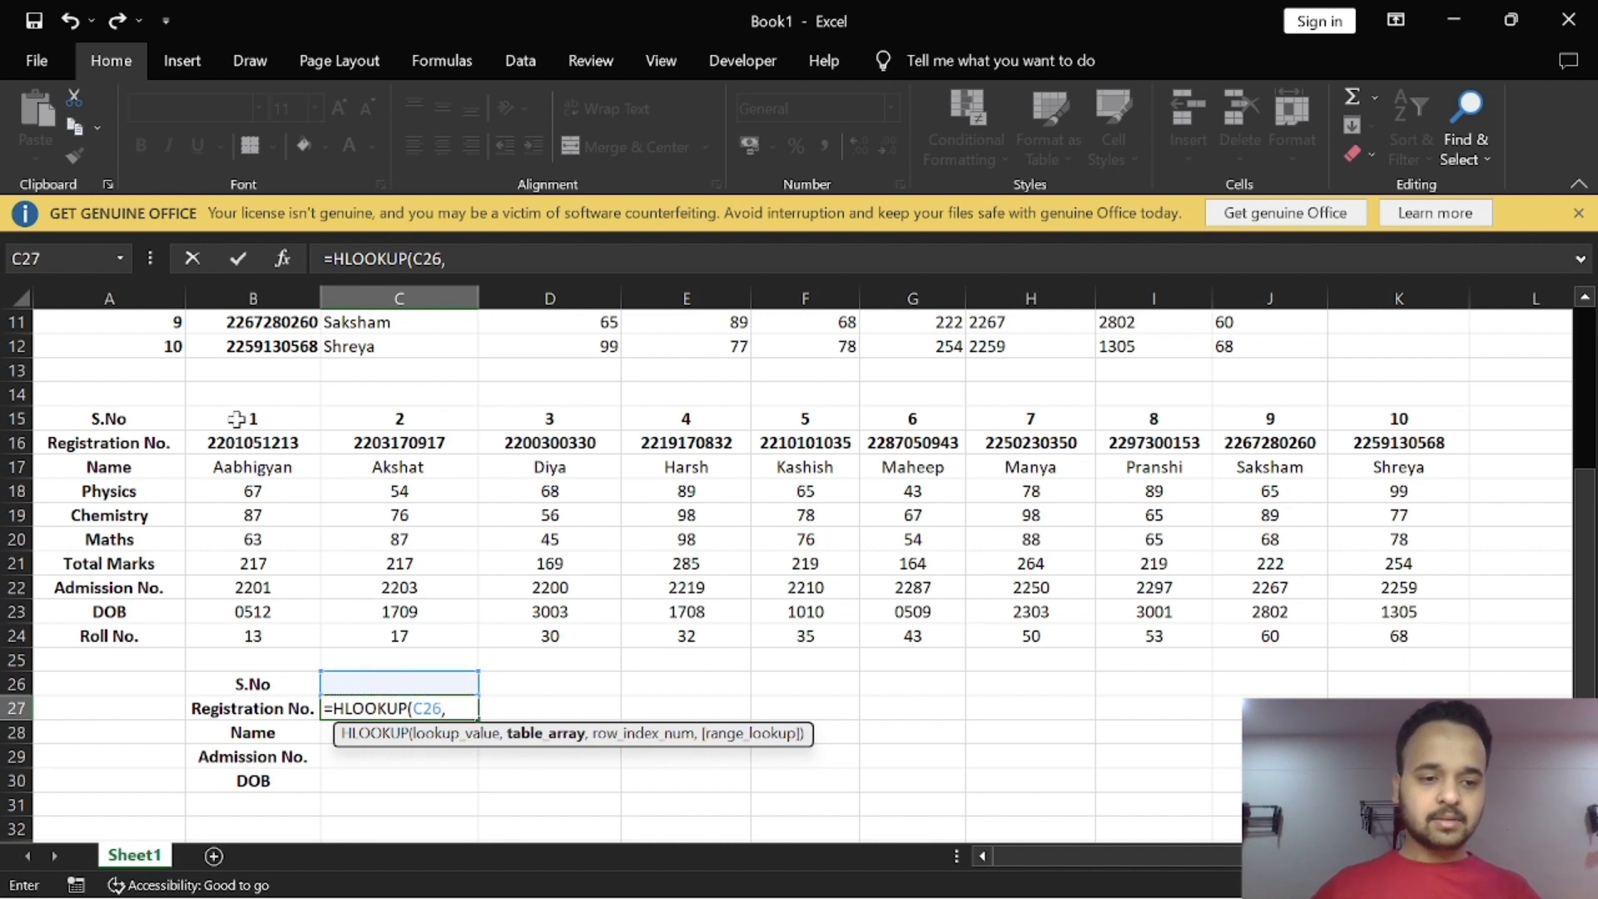
left_click_drag(237, 419, 1375, 617)
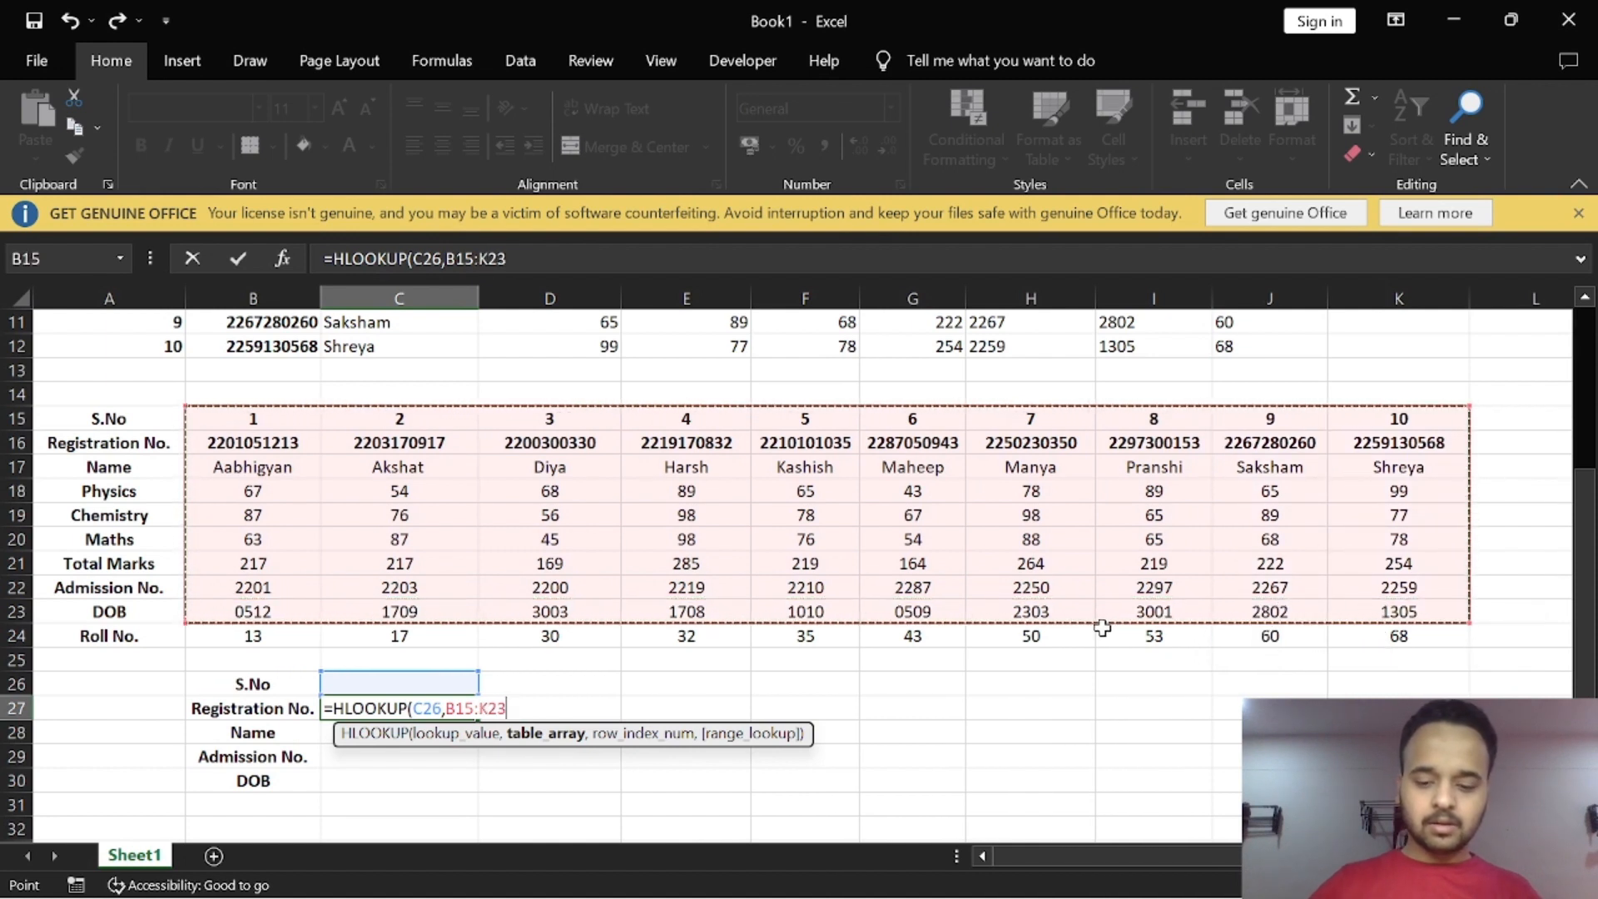
type(",")
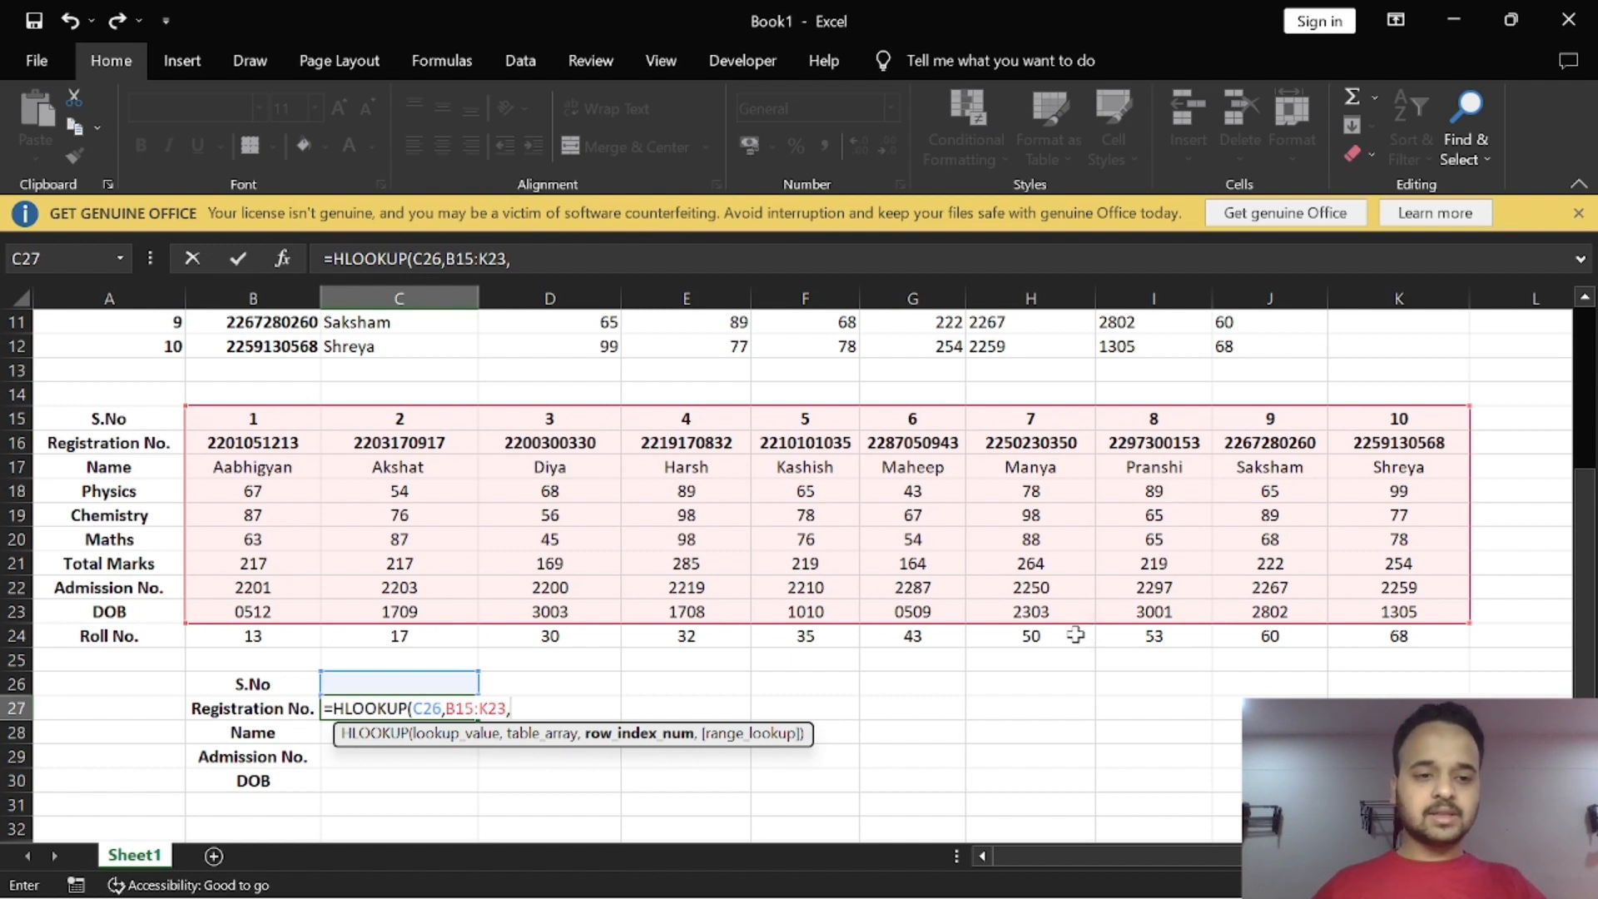
type("2")
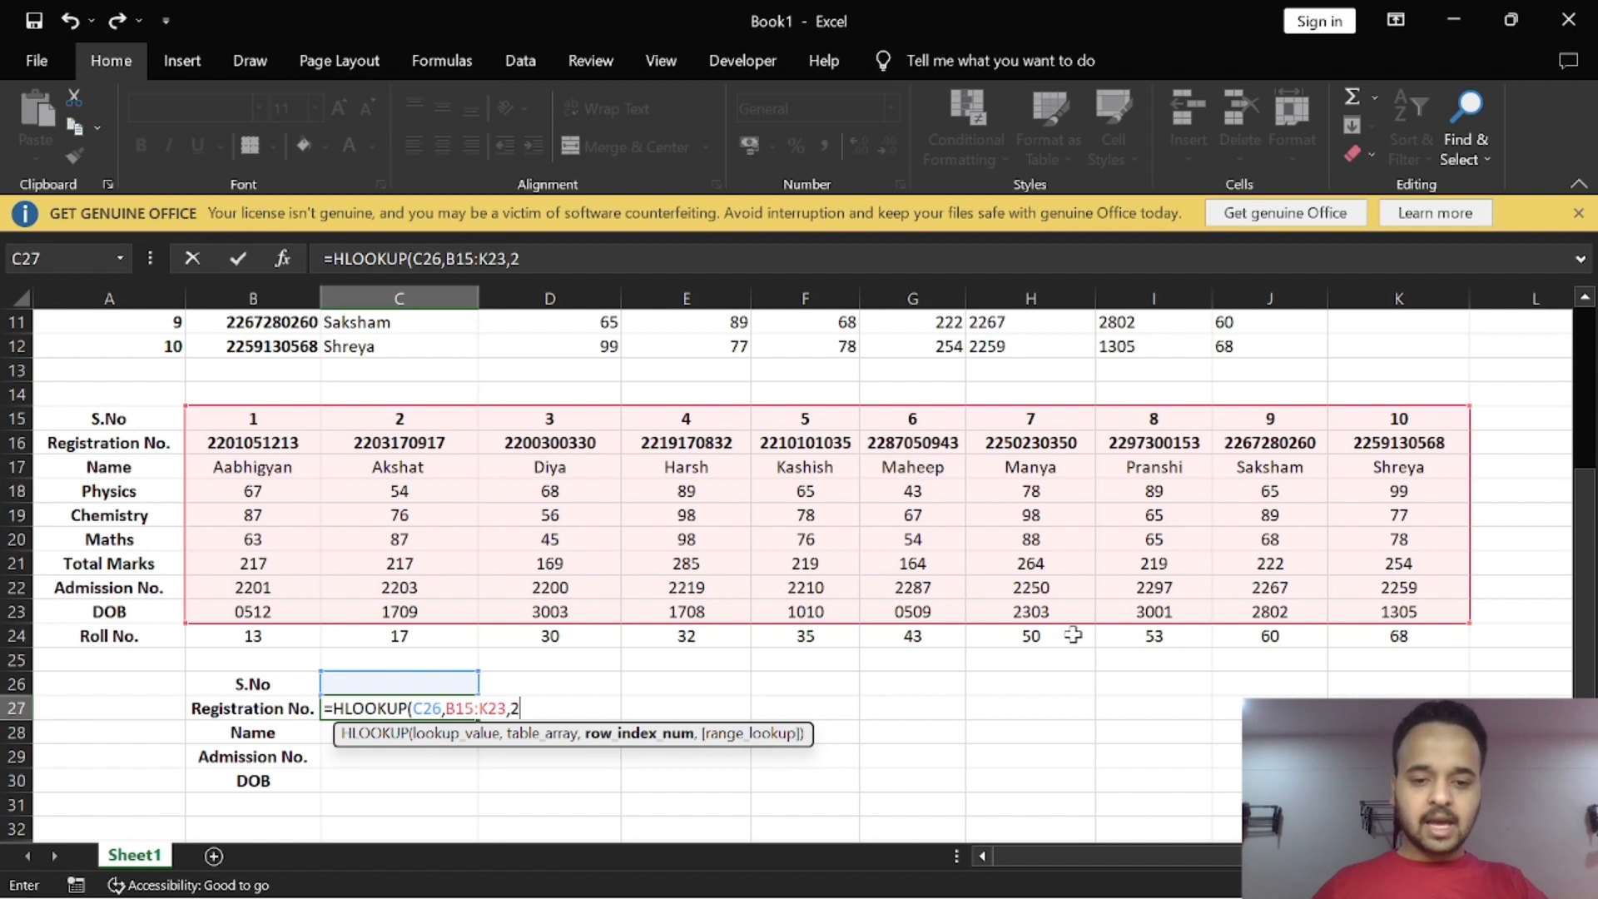
type("M")
key("BackSpace")
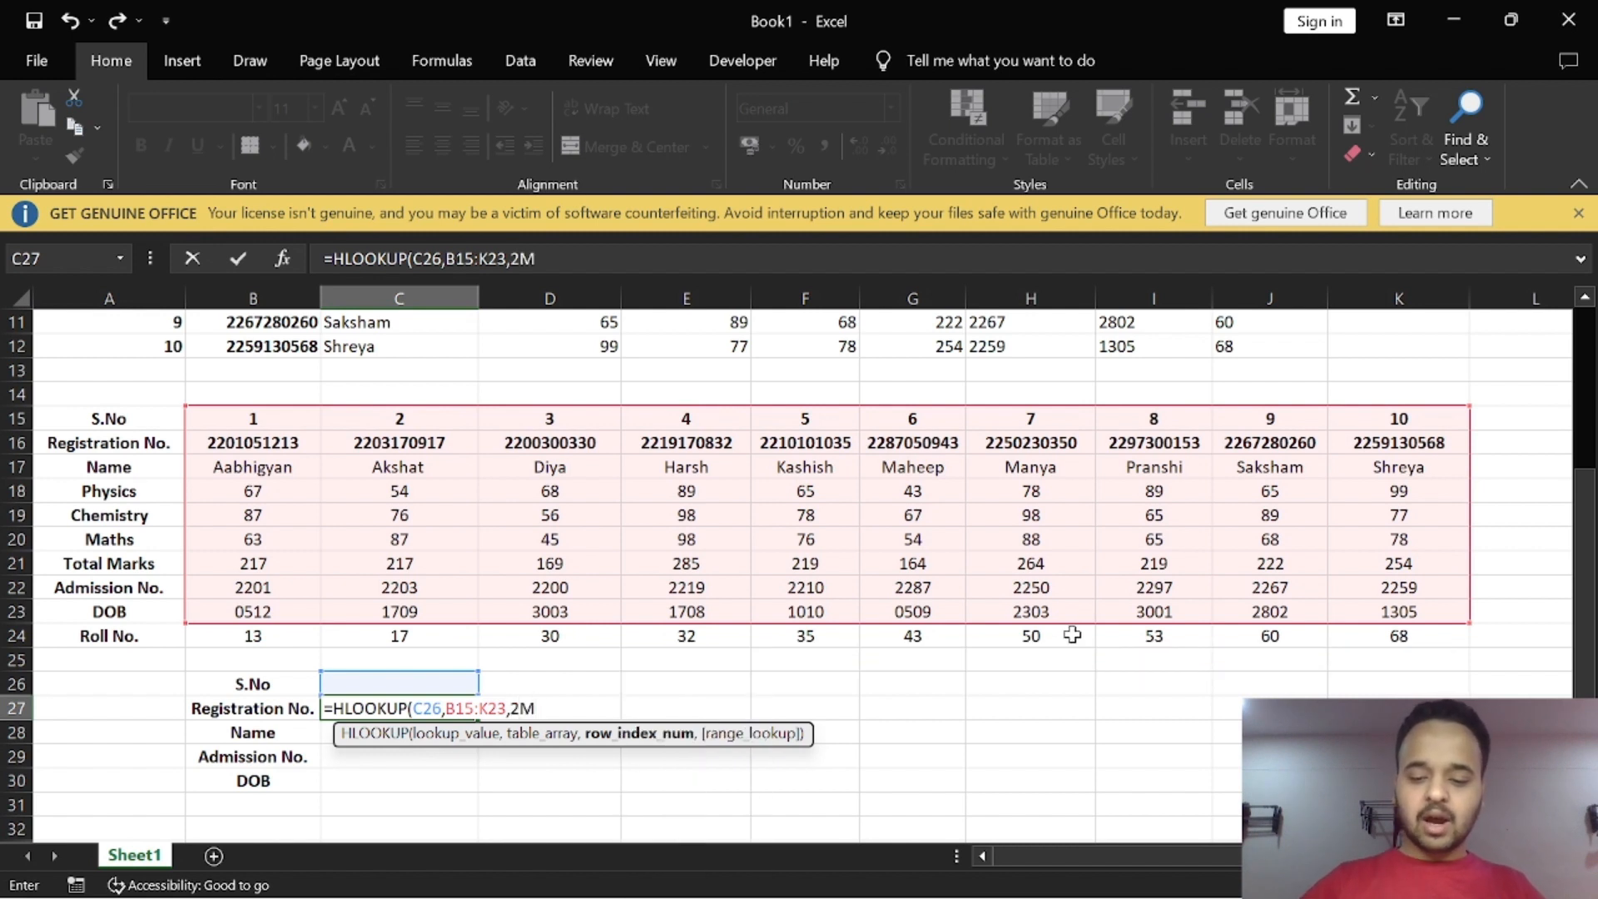
type(",")
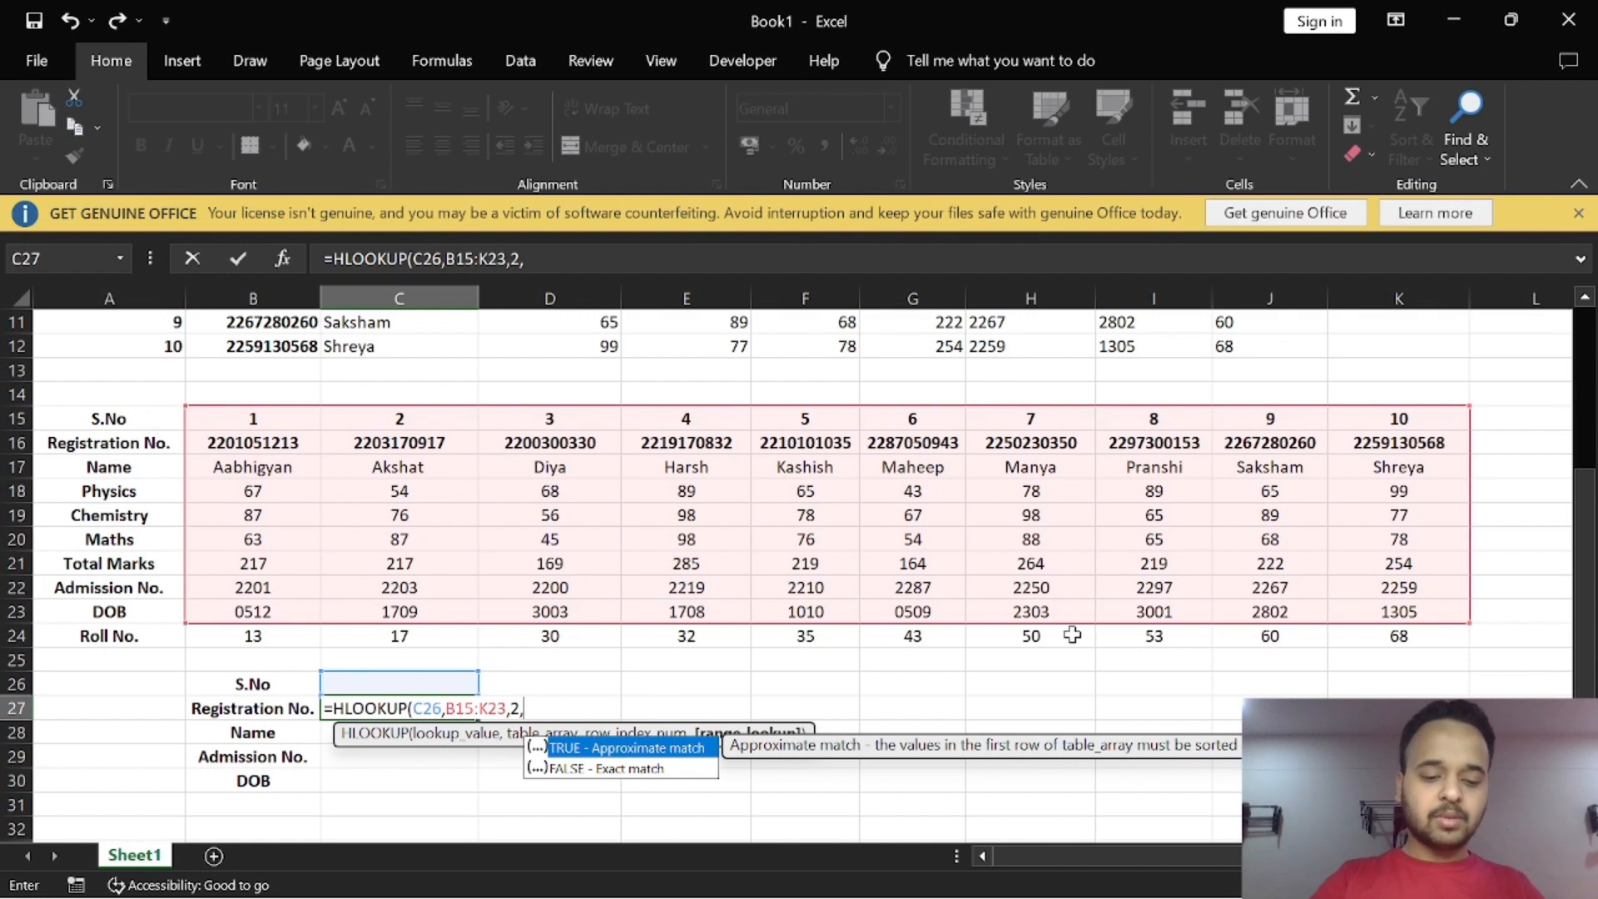
type("FA")
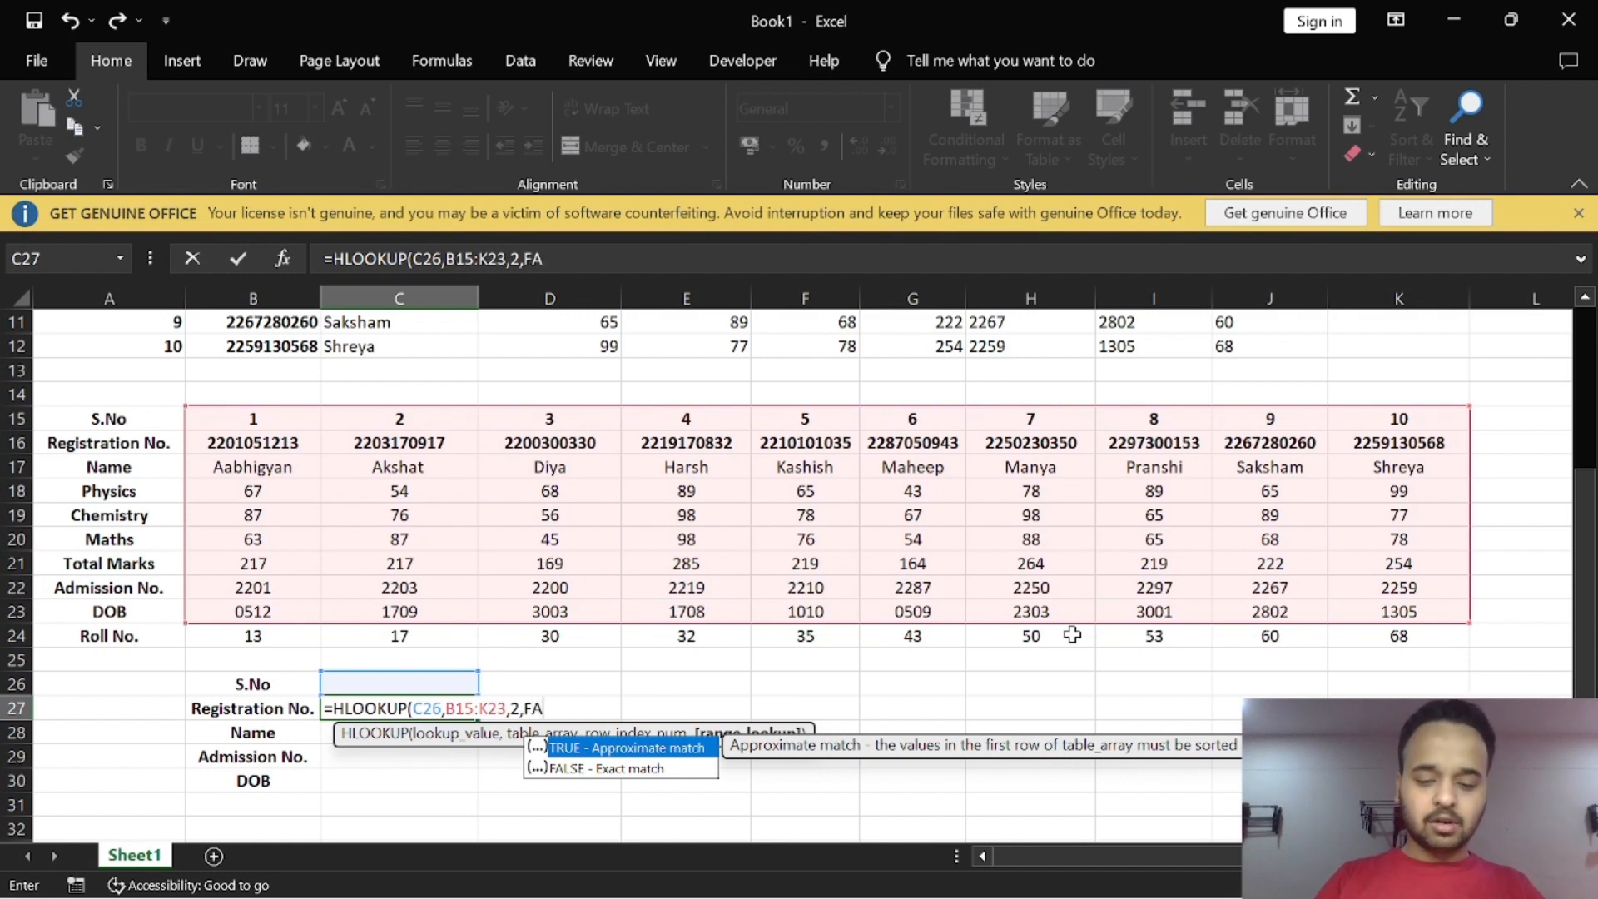
type("LSE")
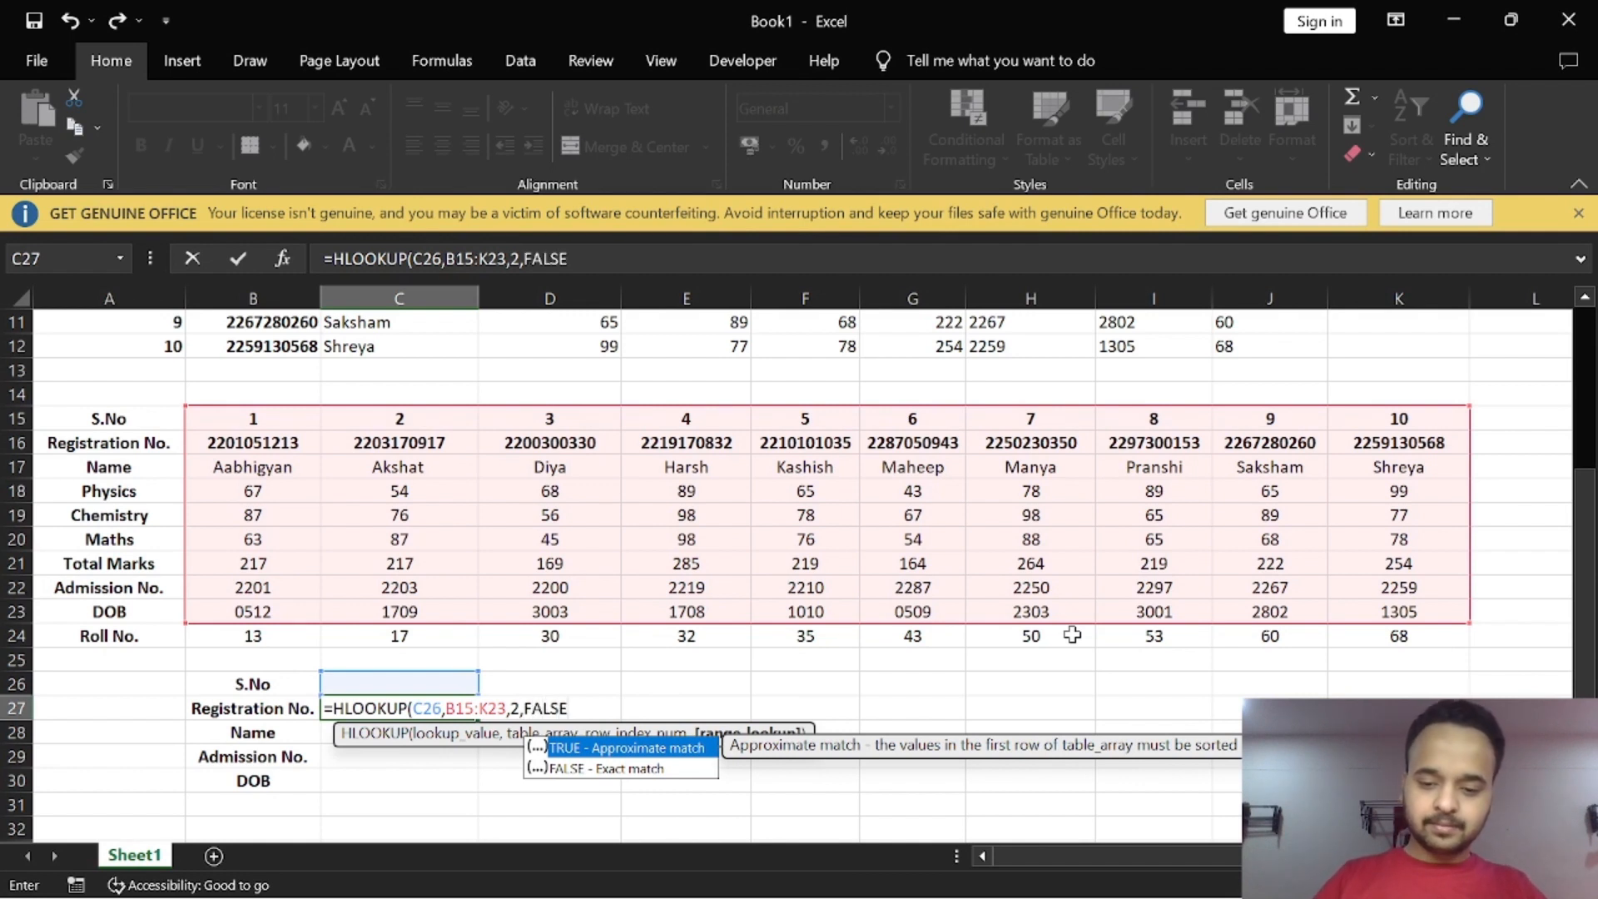
type(")")
key("Return")
Step: Enter an exact-match HLOOKUP in cell C28 that looks up C26 in B15:K23 and returns row 3 for the name
type("=HLO")
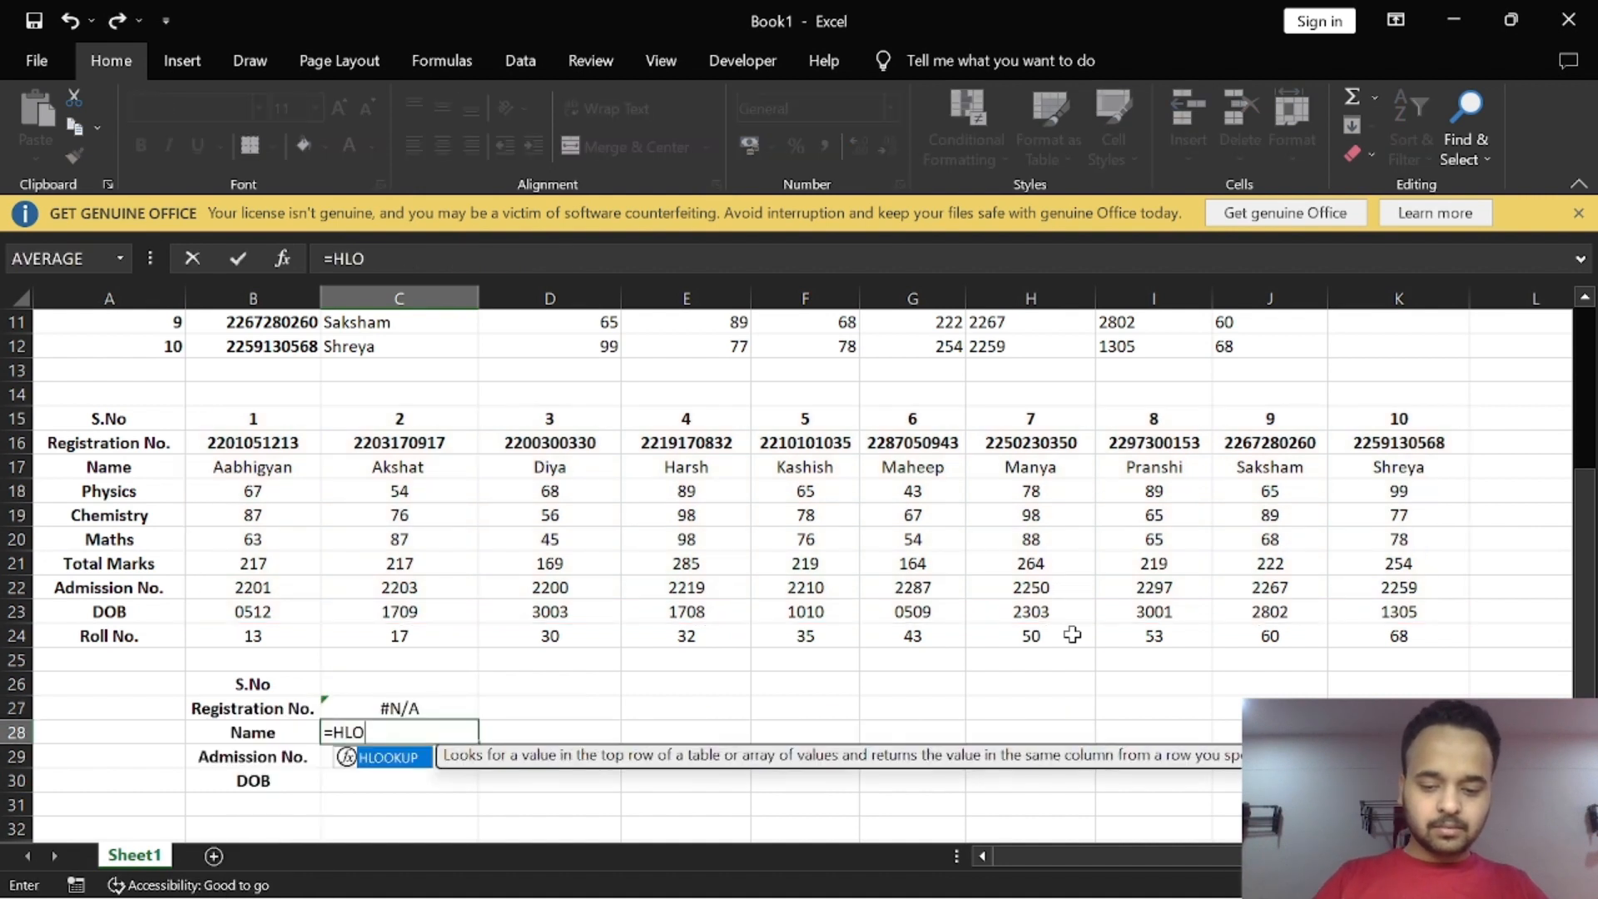
type("OKUP(")
left_click(408, 681)
type(",")
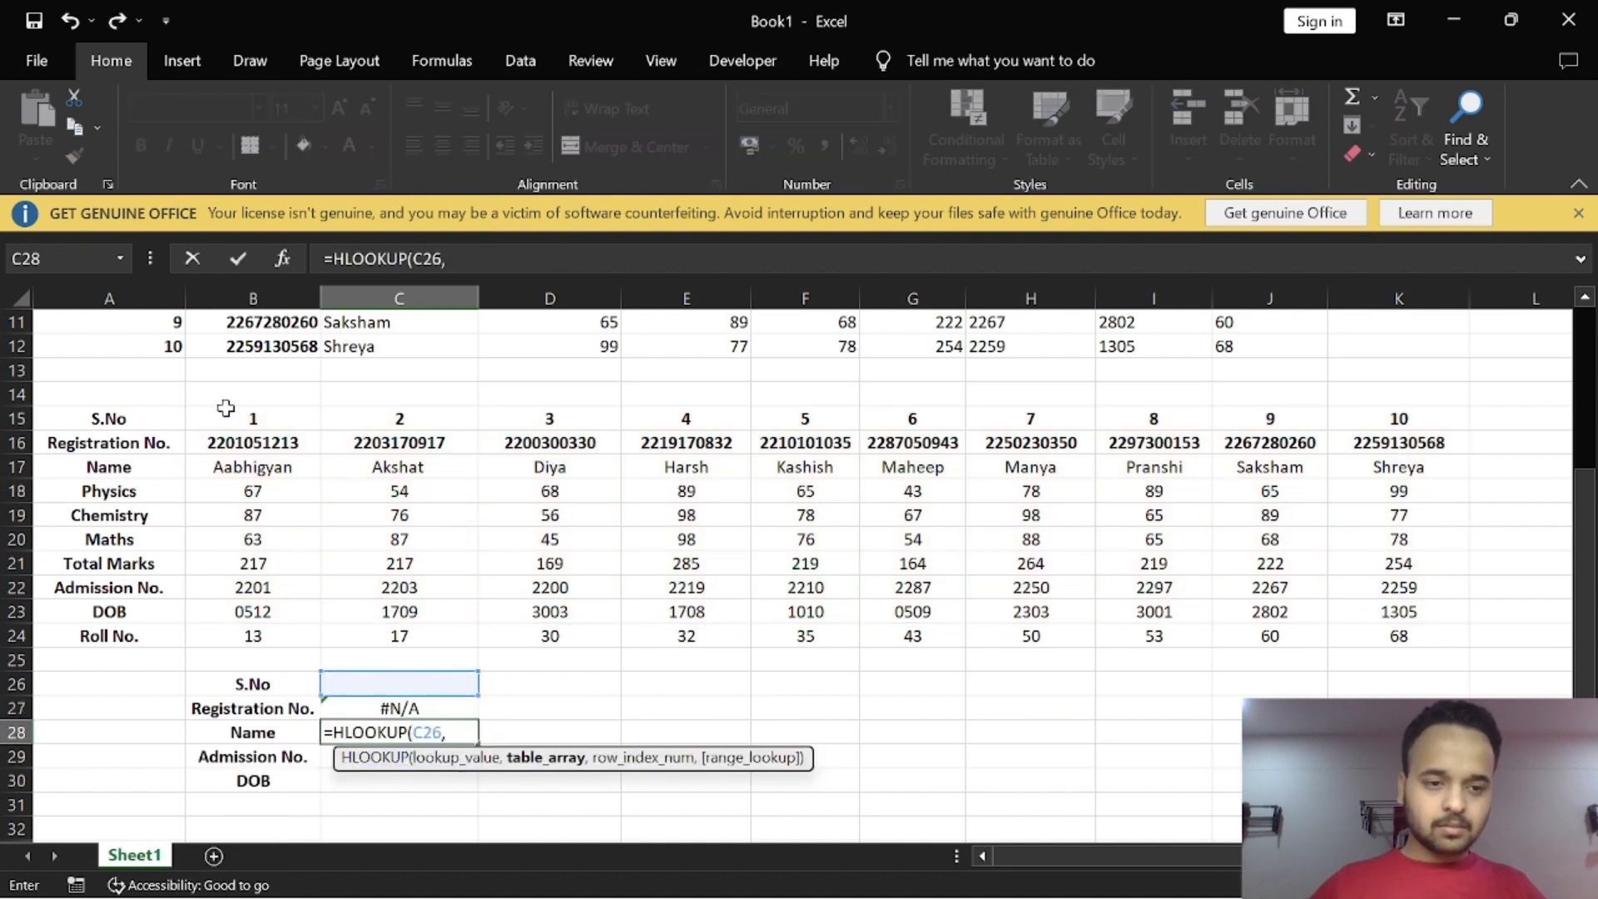
left_click_drag(226, 408, 1406, 616)
type(",")
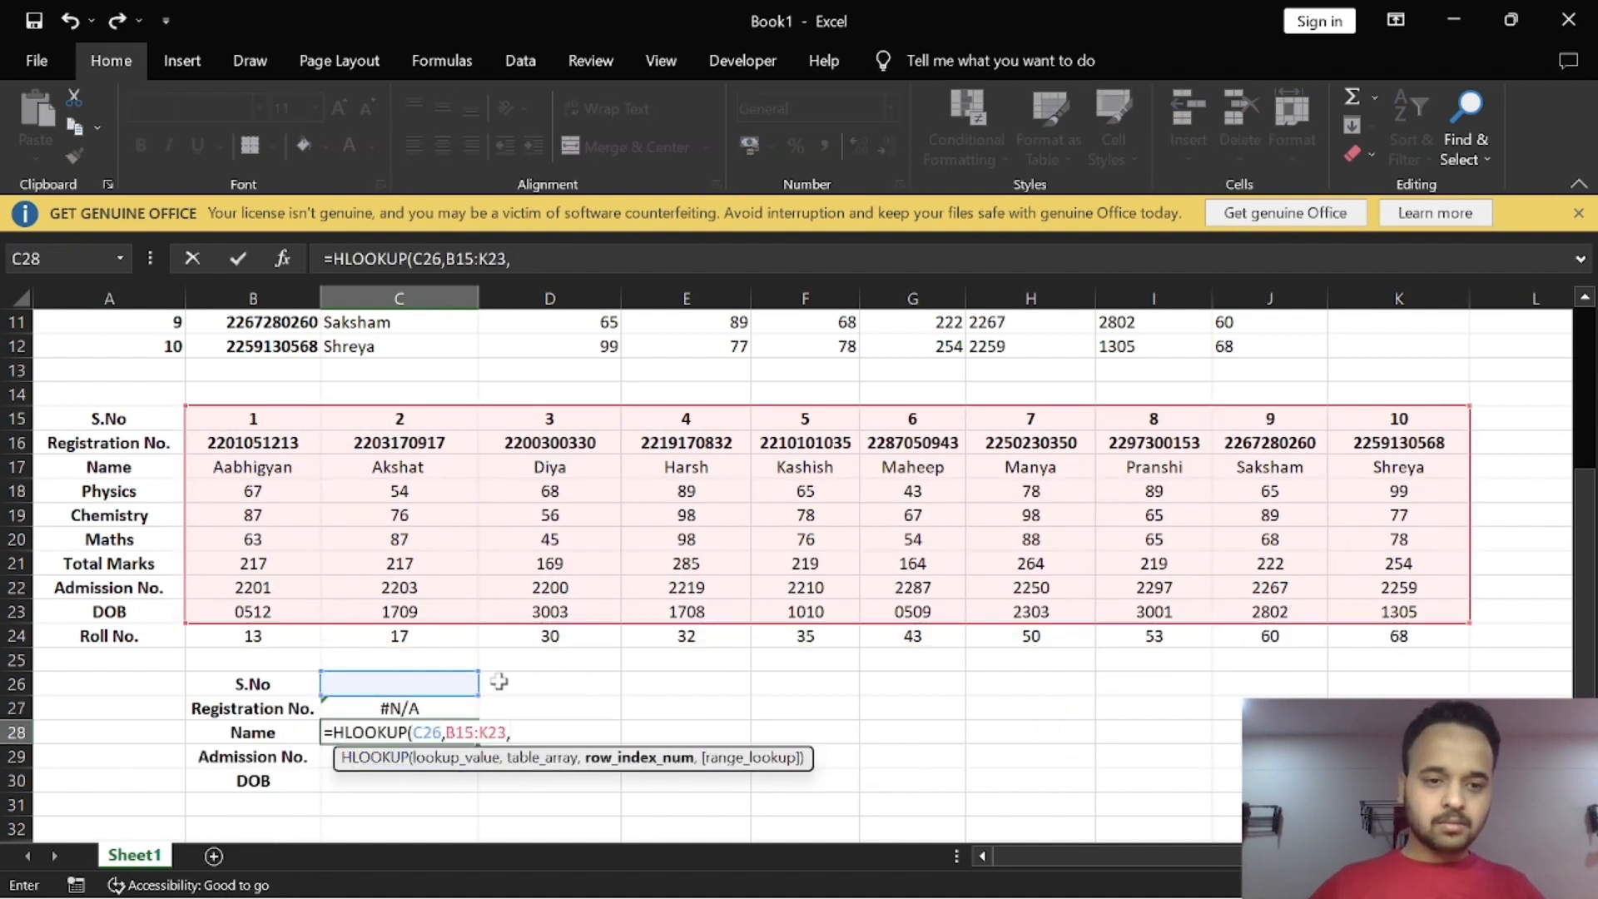
type("3,")
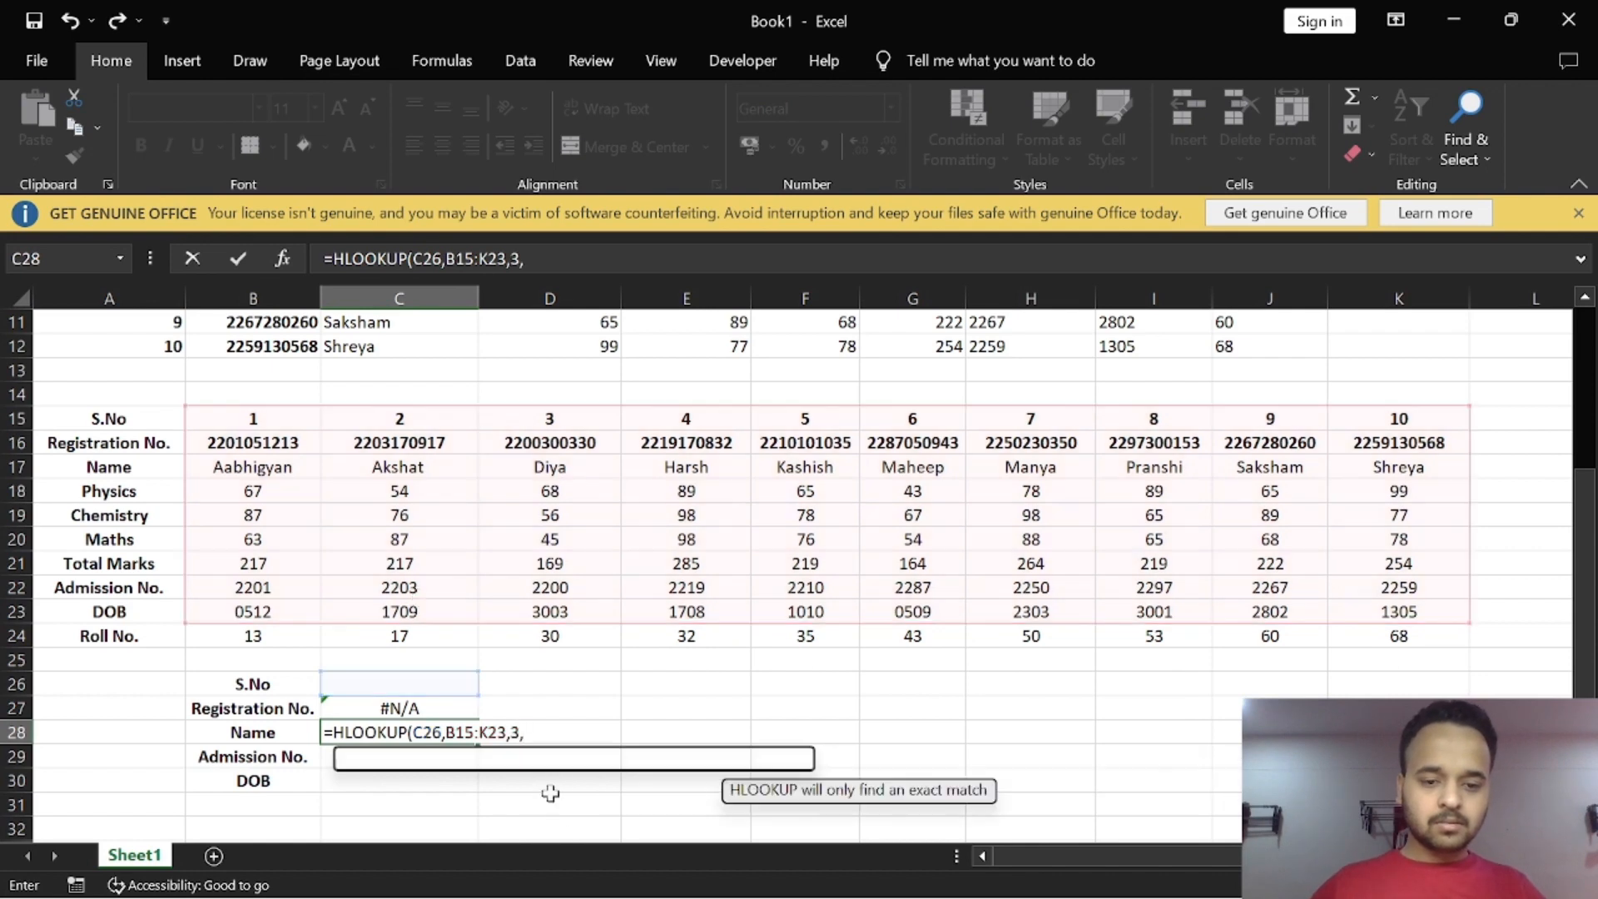
double_click(550, 793)
key("Return")
Step: Enter =HLOOKUP(C26,B15:K23,8,FALSE) in cell C29 to look up the admission number
type("=HLOOK")
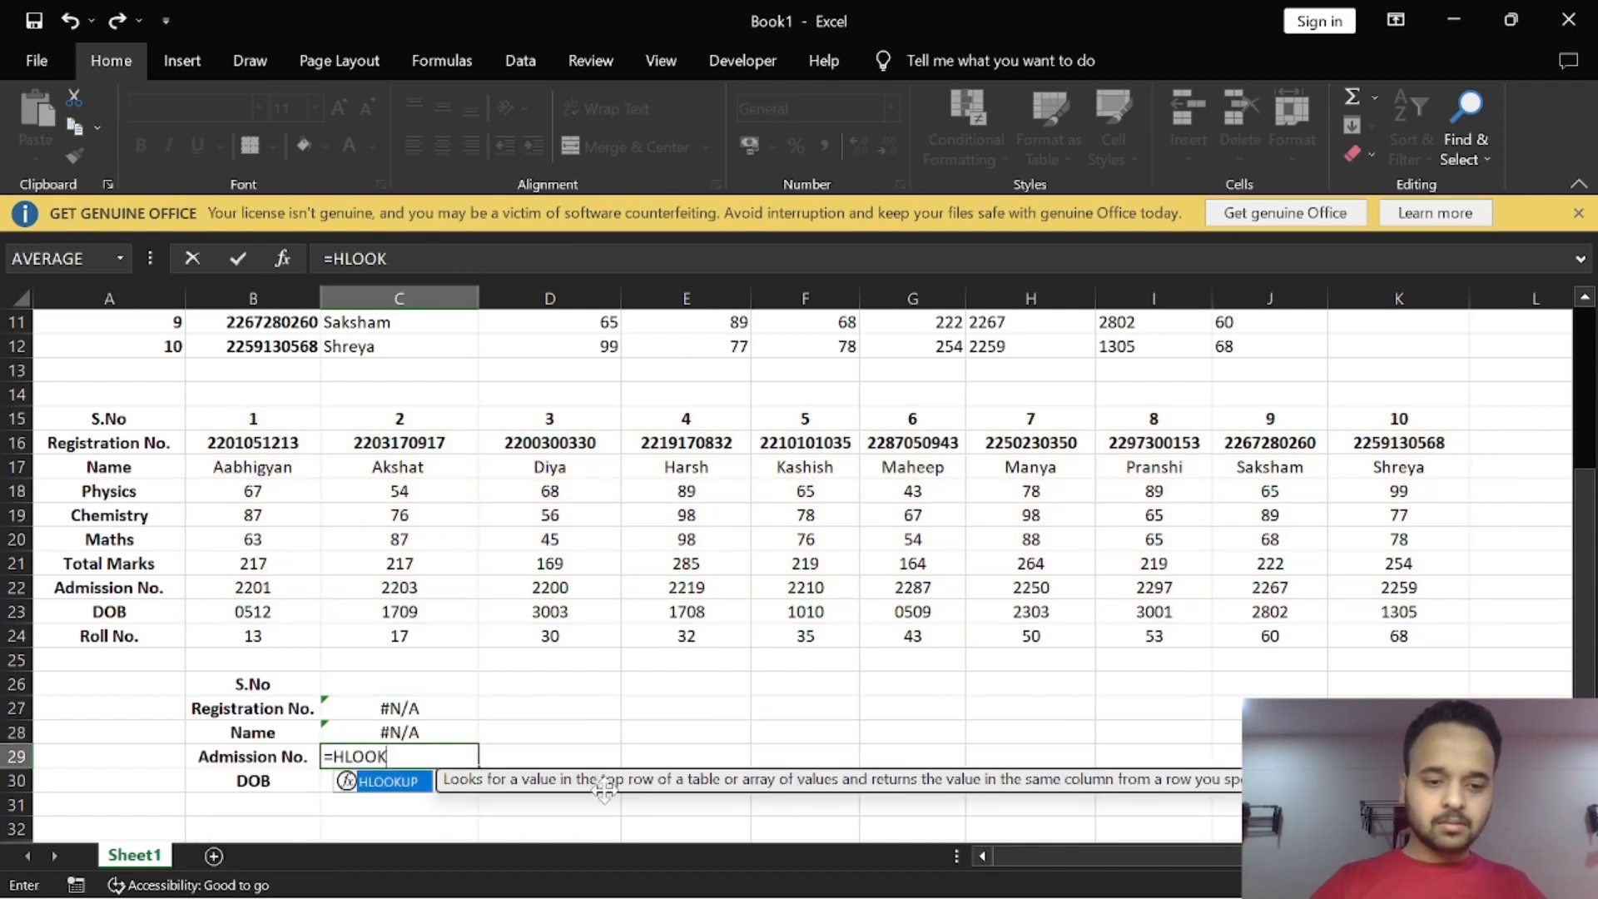
double_click(345, 783)
left_click(417, 679)
type(",")
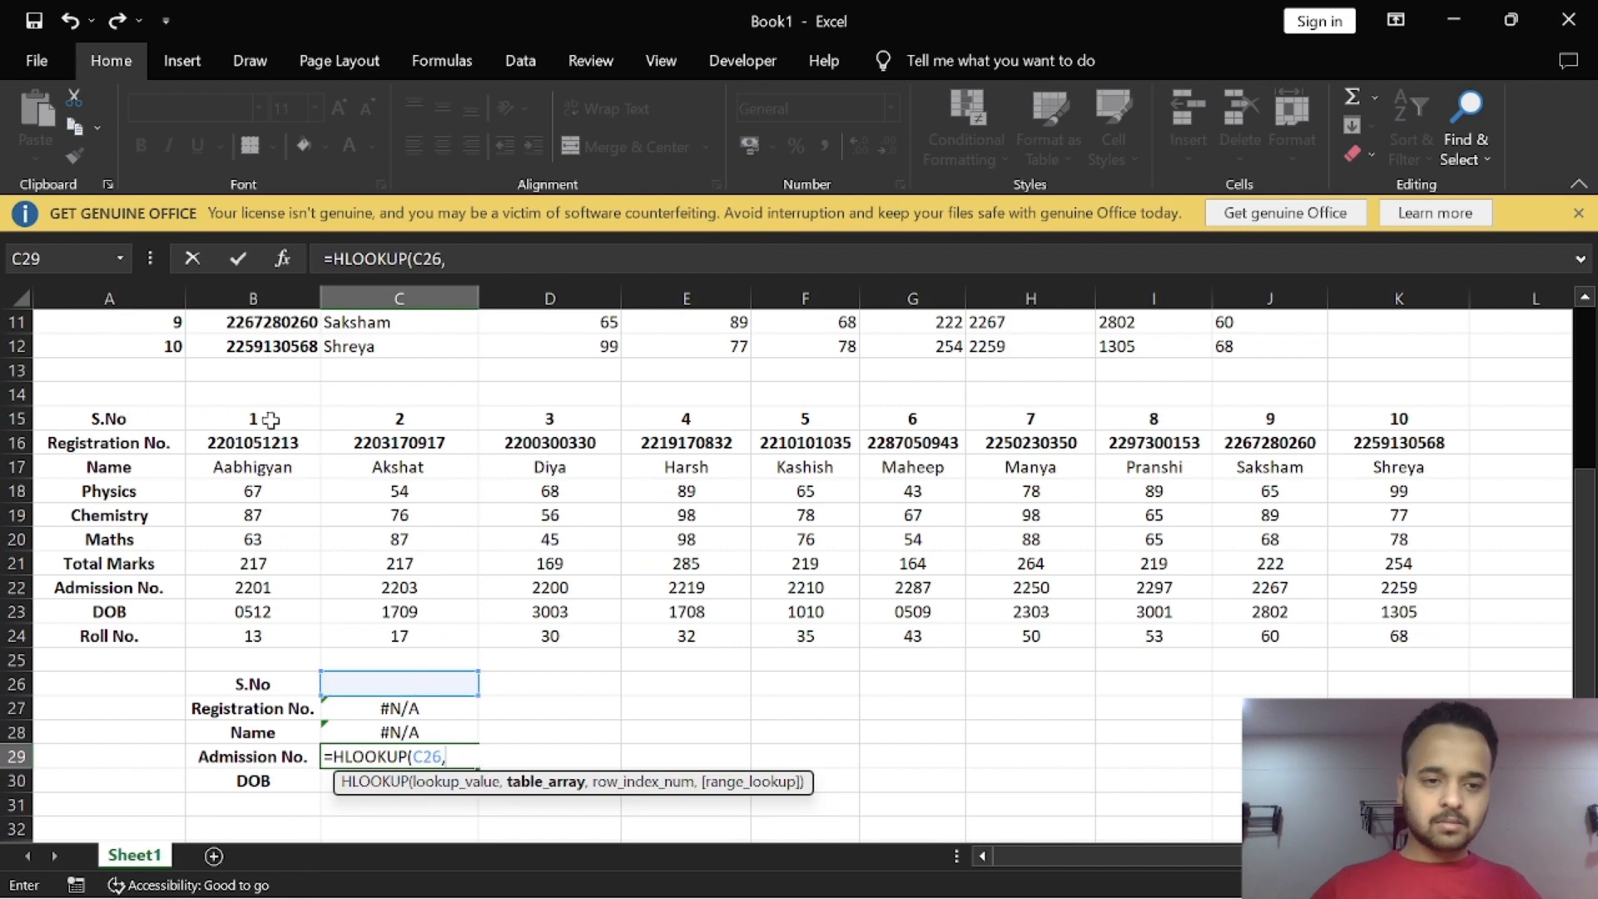
left_click_drag(270, 420, 1365, 616)
type(",")
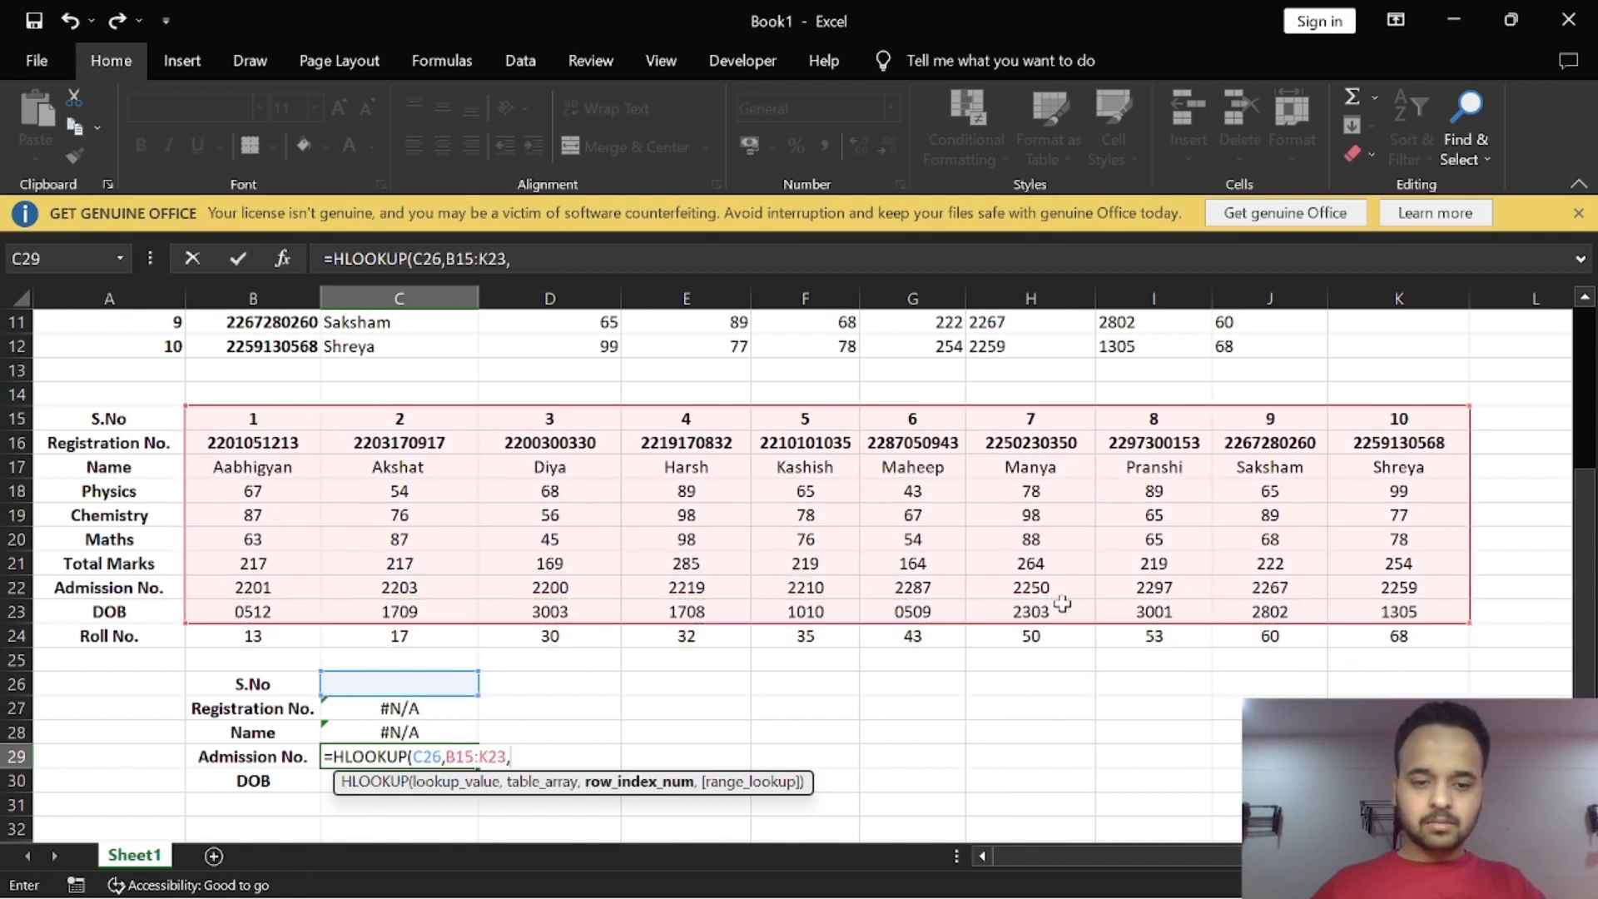
type("8,FALSE")
key("Return")
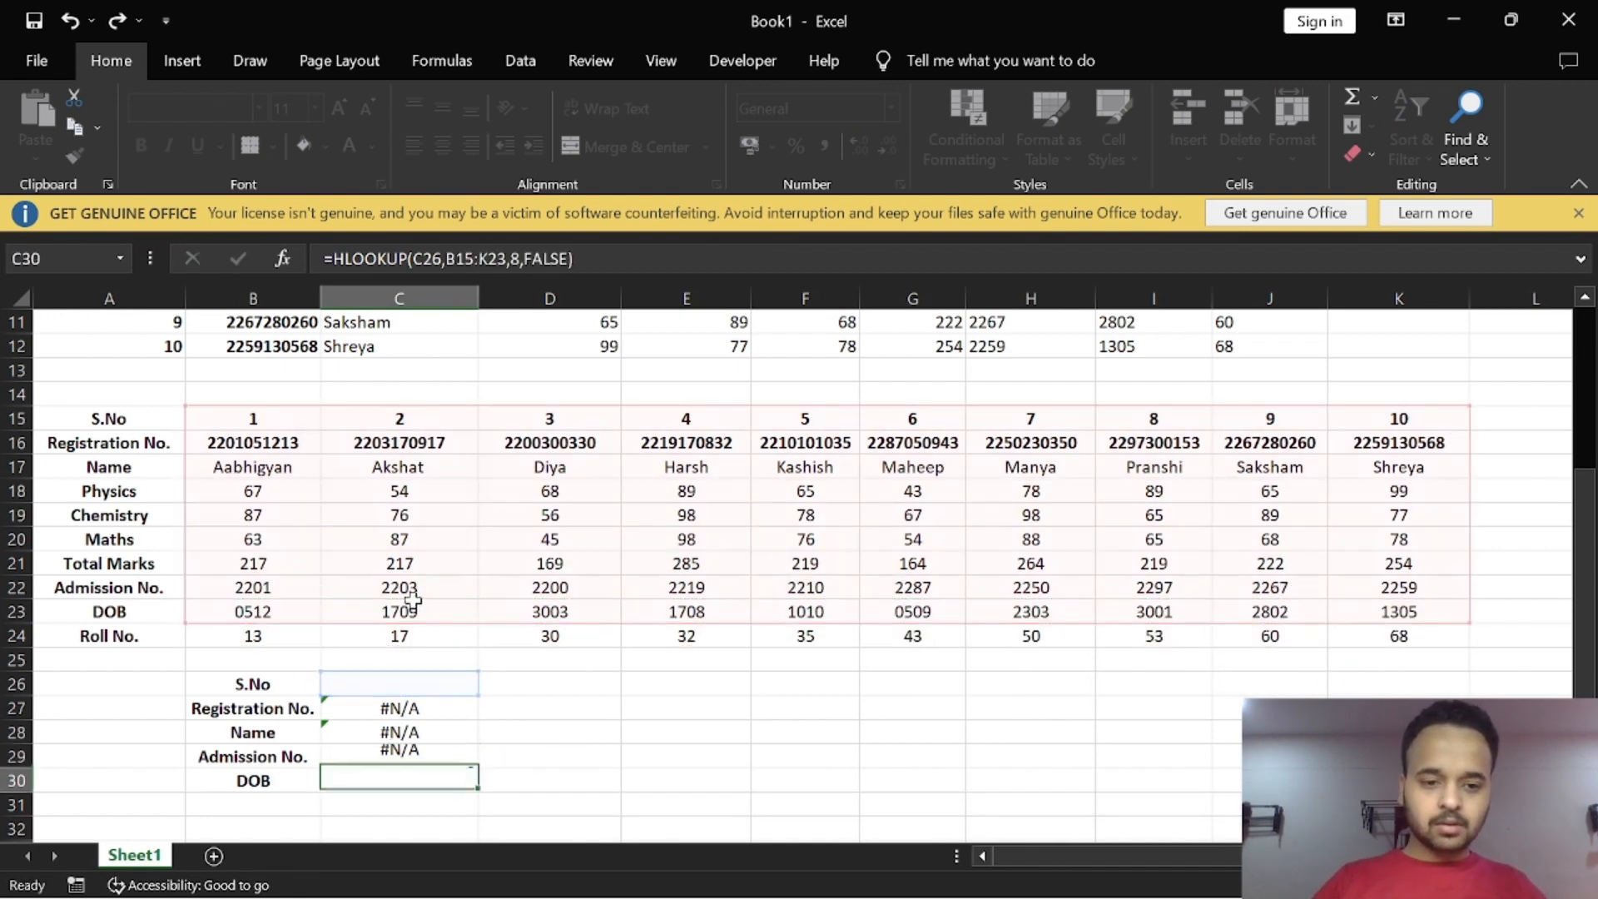
Step: Enter =HLOOKUP(C26,B15:K23,9,FALSE) in cell C30 to look up the DOB
type("=HLOOK")
double_click(354, 820)
left_click(402, 682)
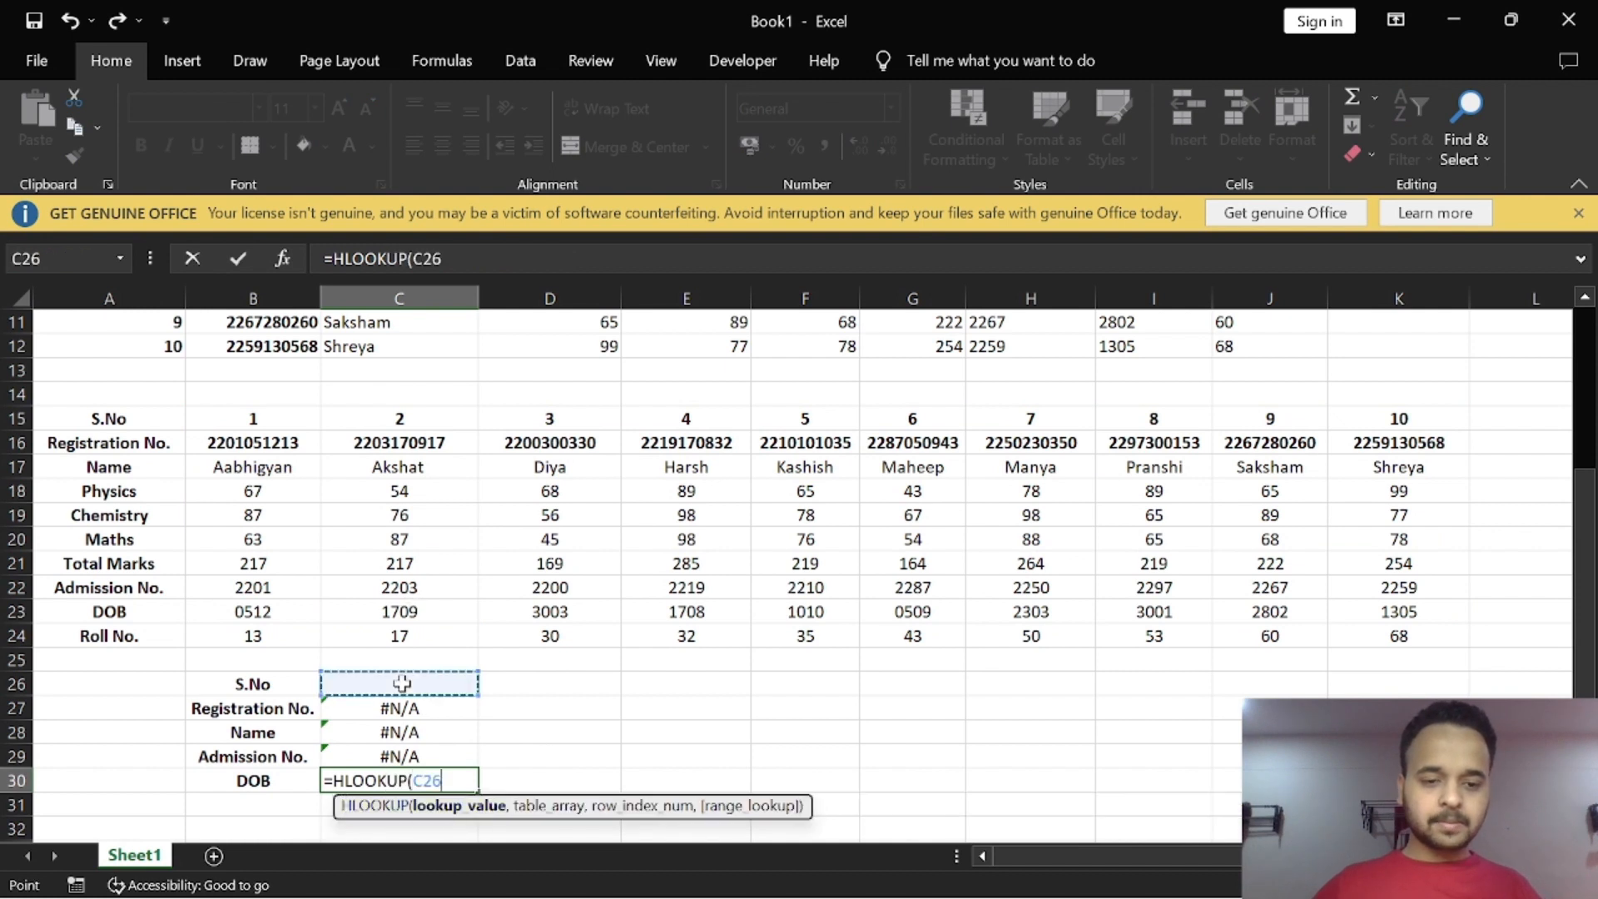
type(",")
left_click_drag(250, 418, 1365, 612)
type(",9")
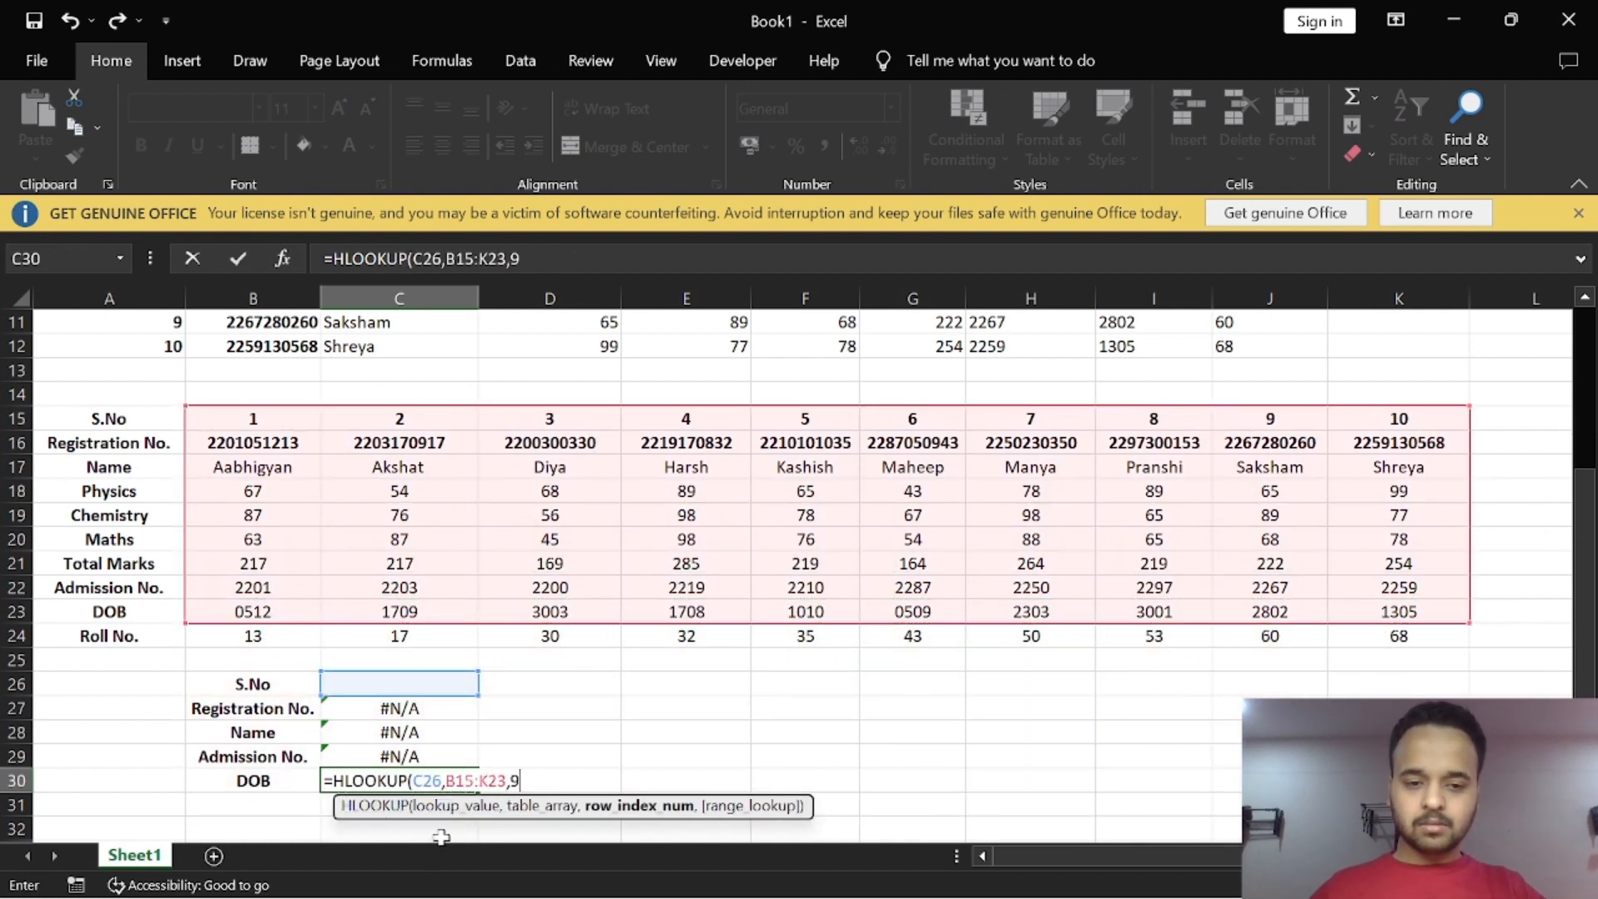
type(",FALSE)")
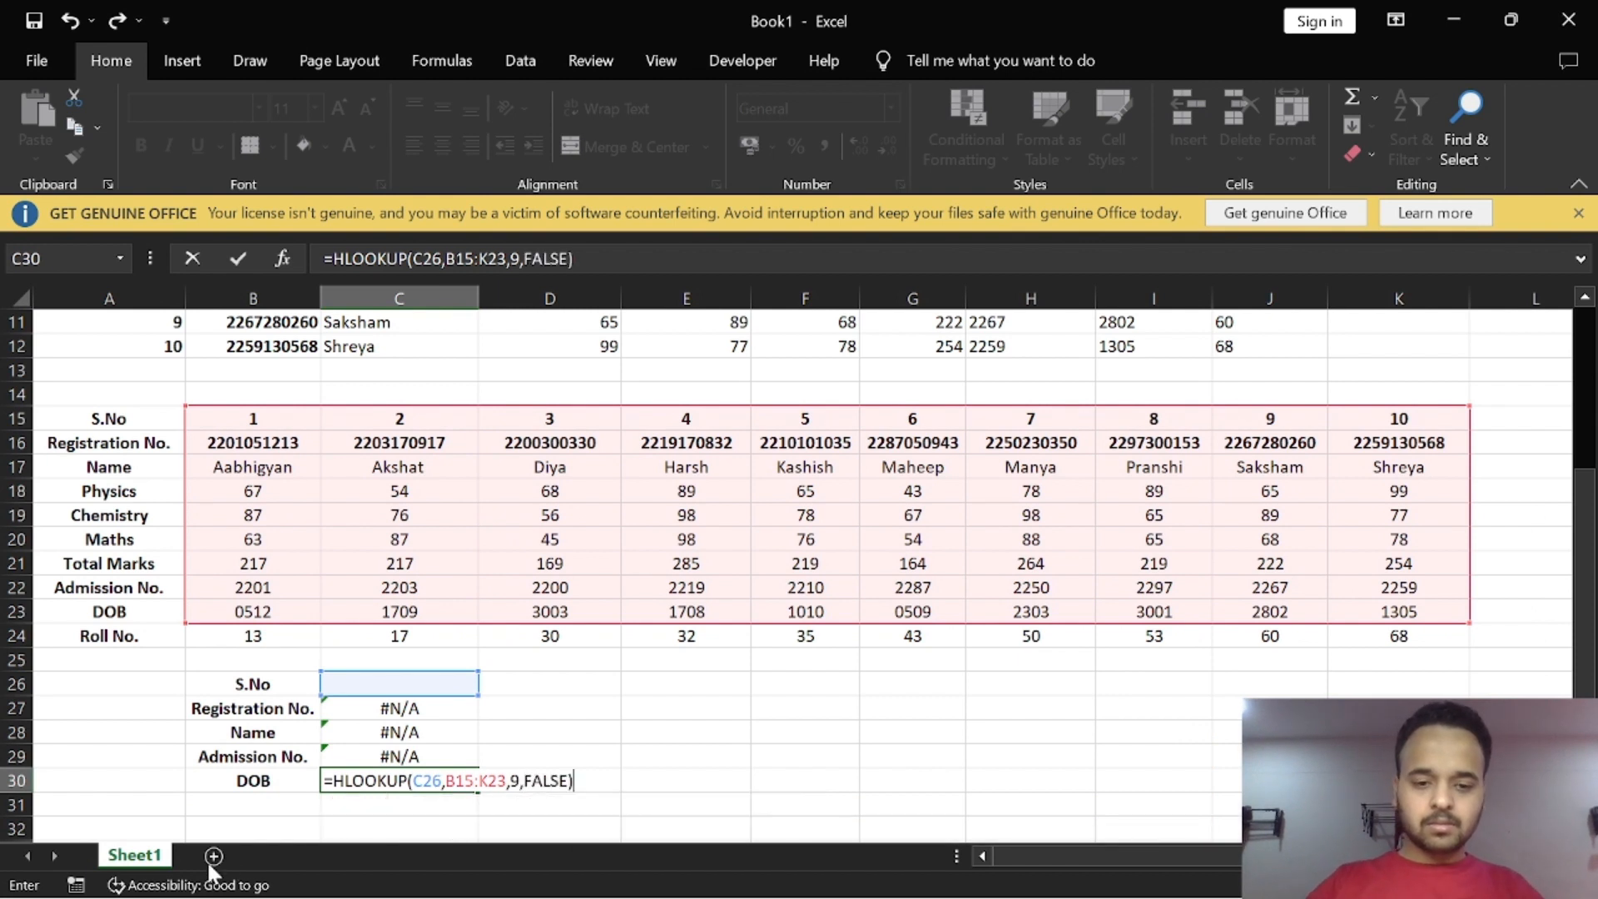
key("Return")
Step: Test the HLOOKUP block by entering serial number 8 in cell C26, and reselect that cell
key("Up")
key("Up")
key("Up")
key("Up")
key("Up")
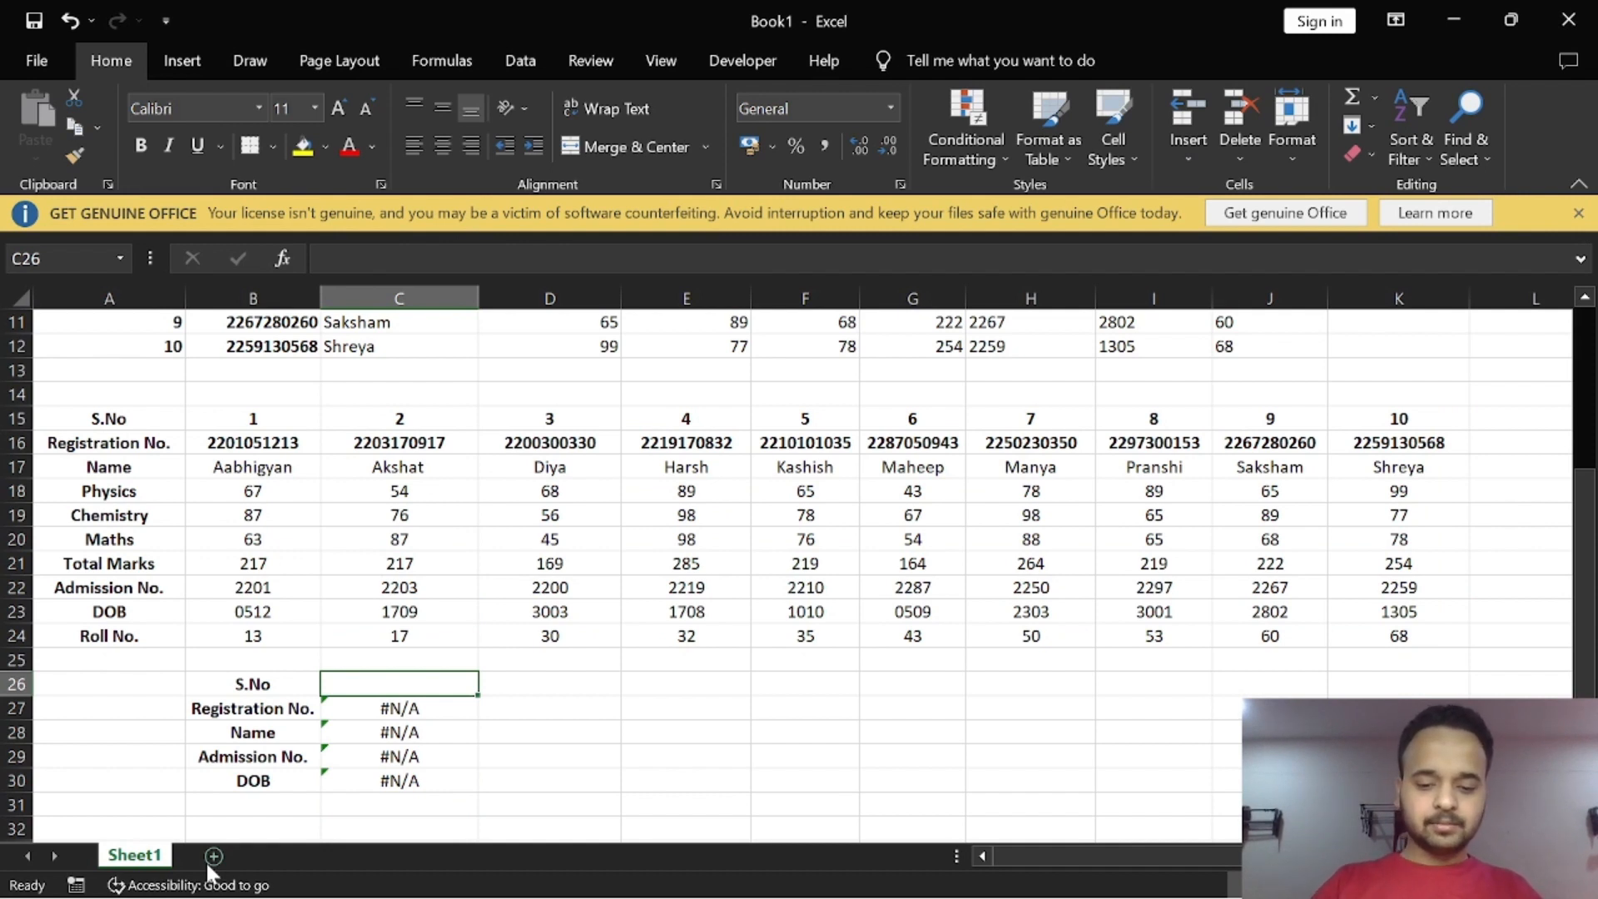
type("8")
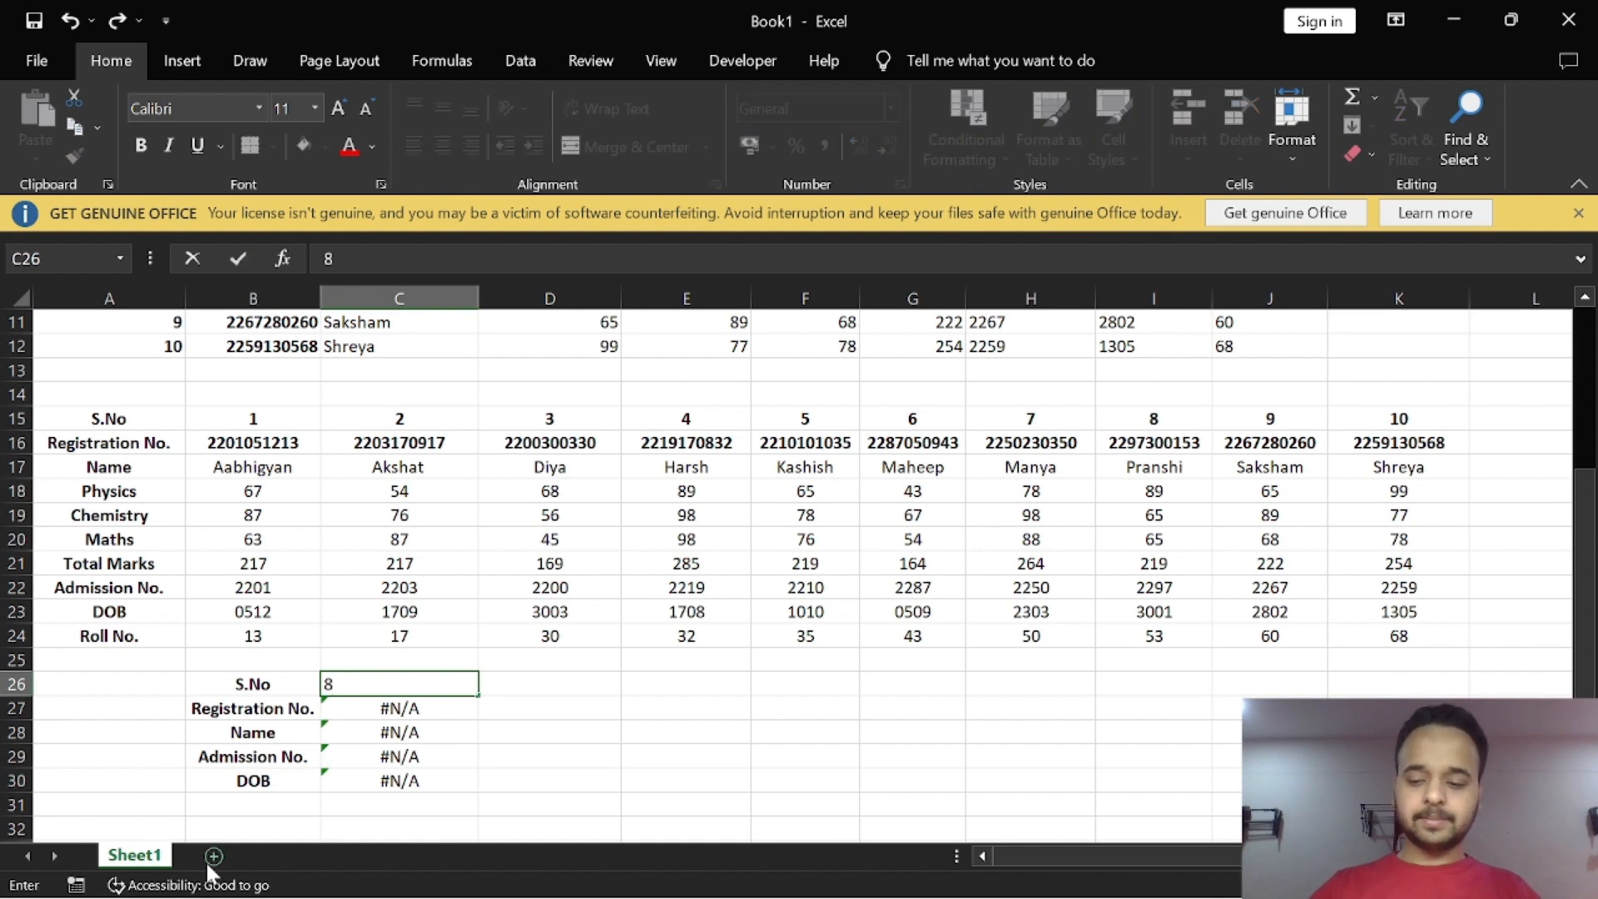
key("Return")
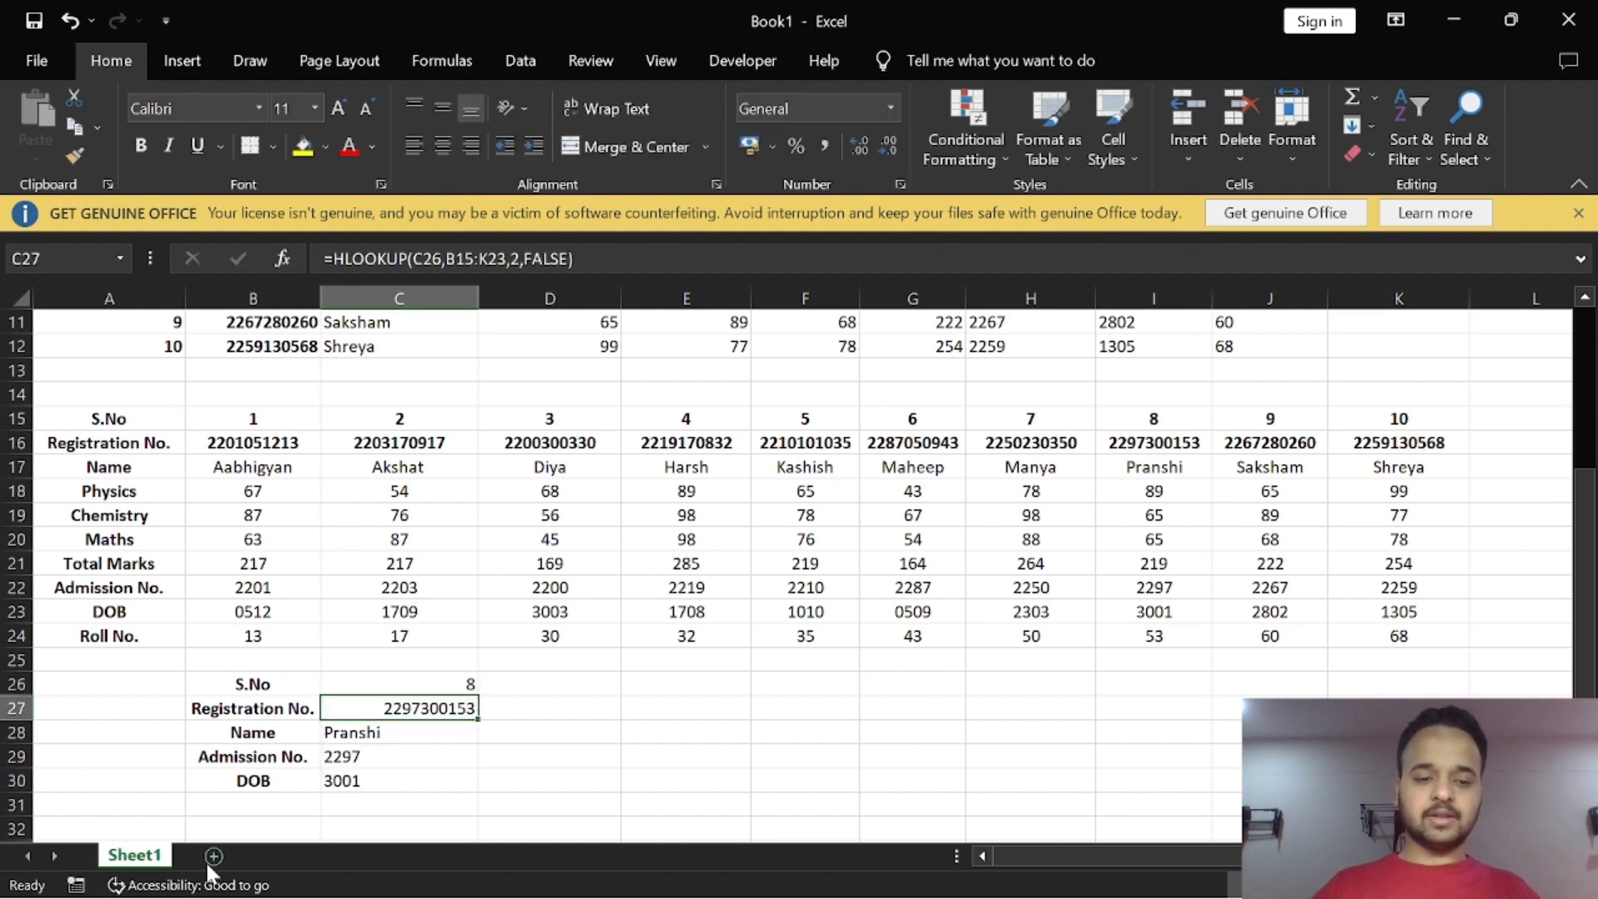
key("Up")
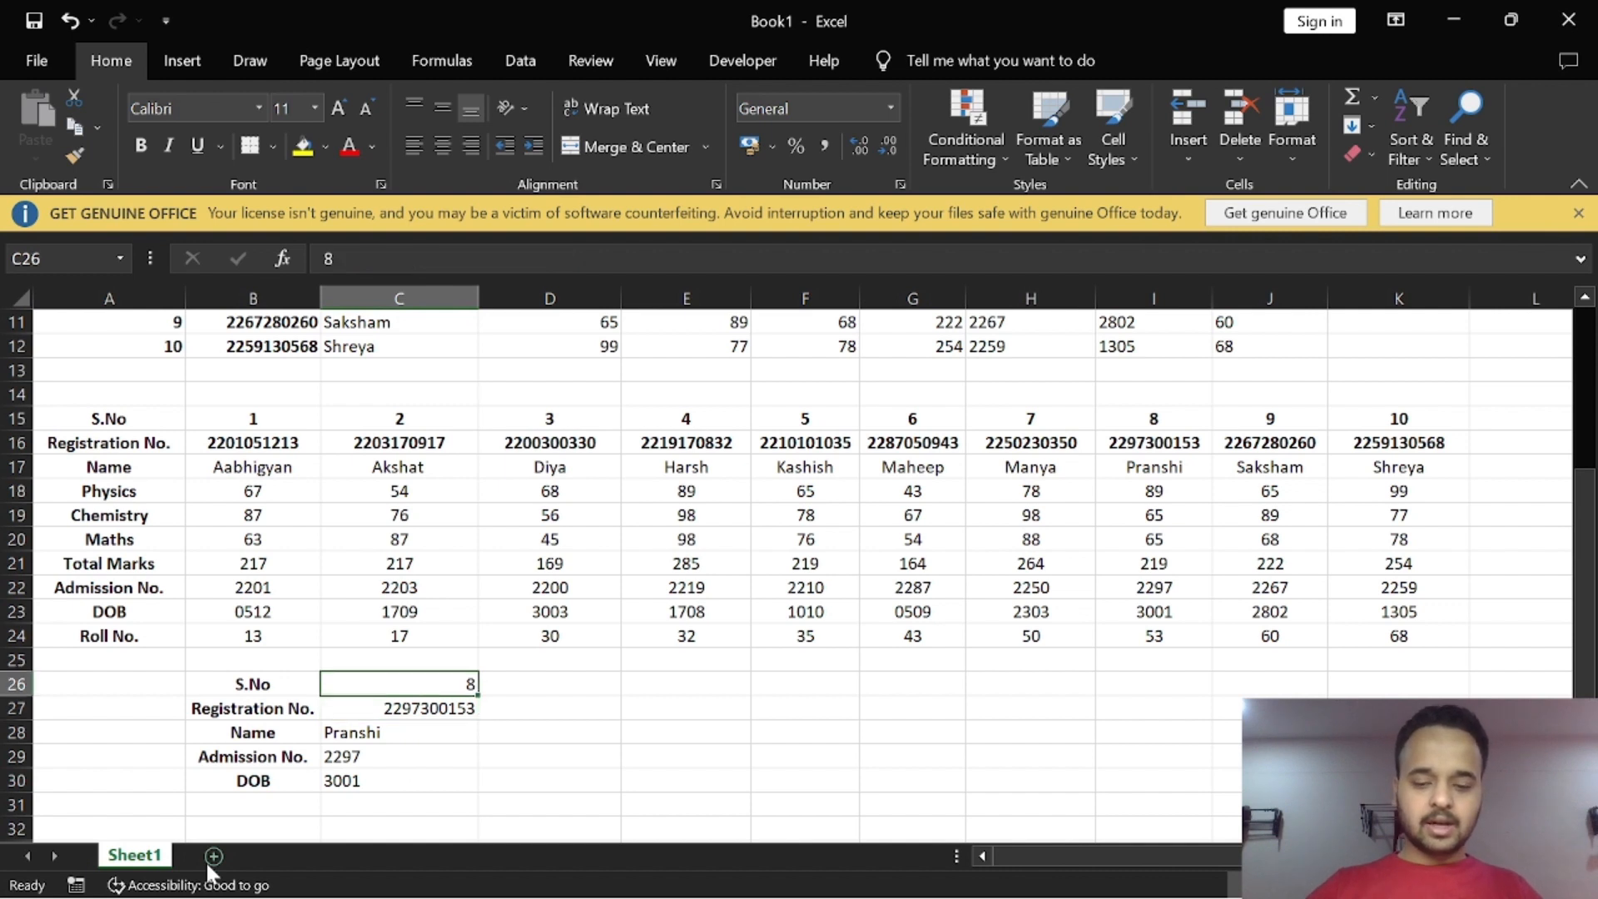
Step: Test the HLOOKUP block with serial number 4 in cell C26
key("BackSpace")
type("4")
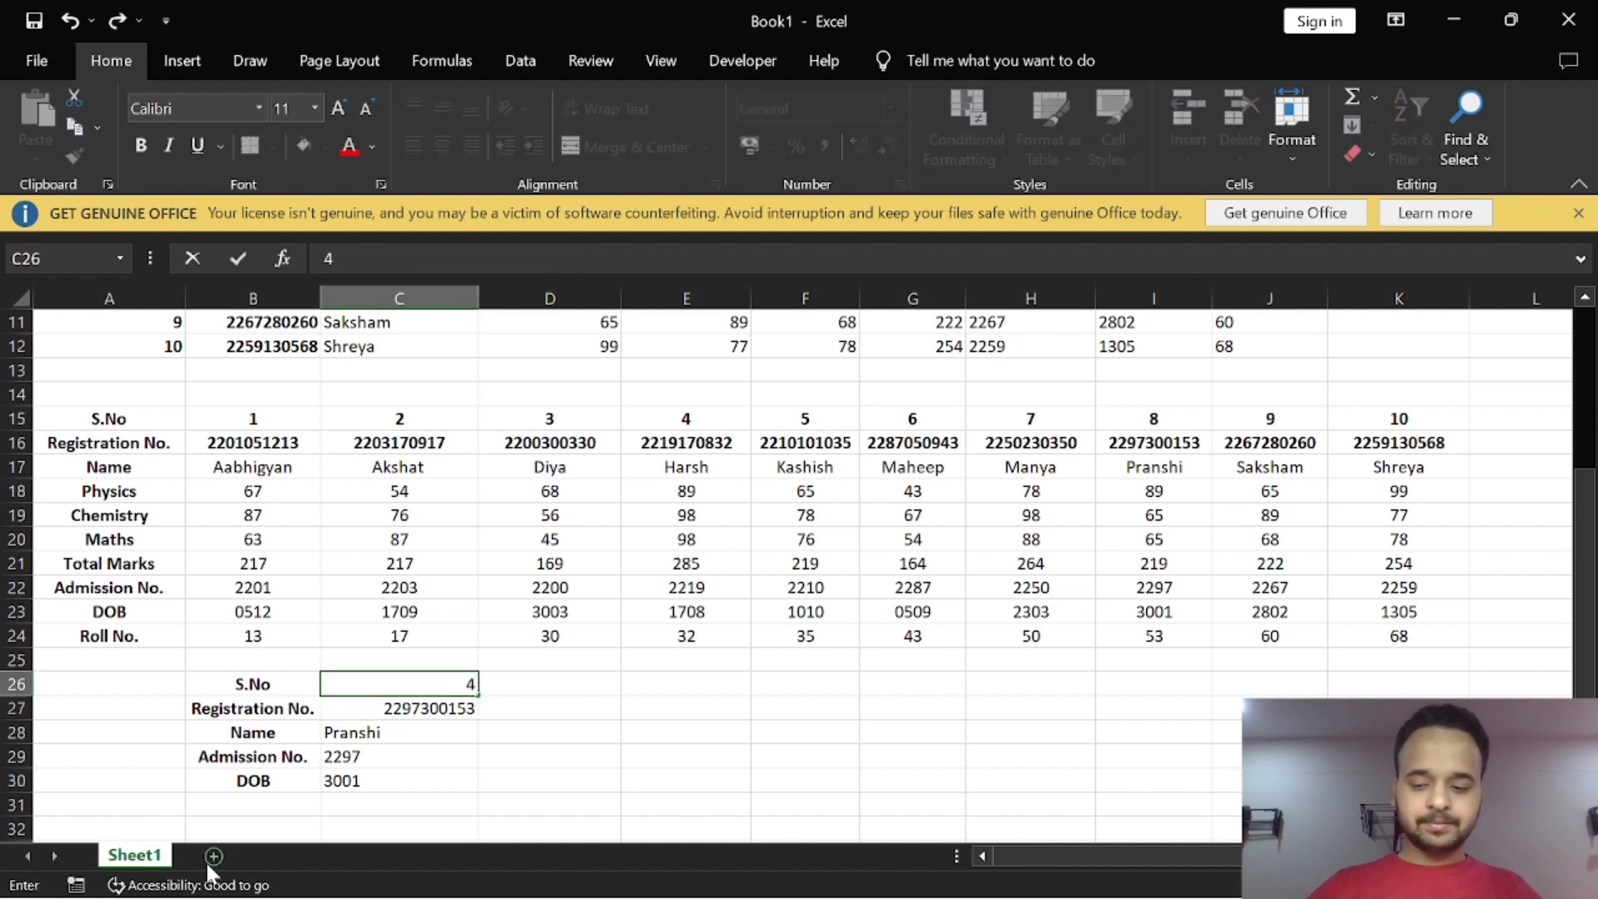
key("Return")
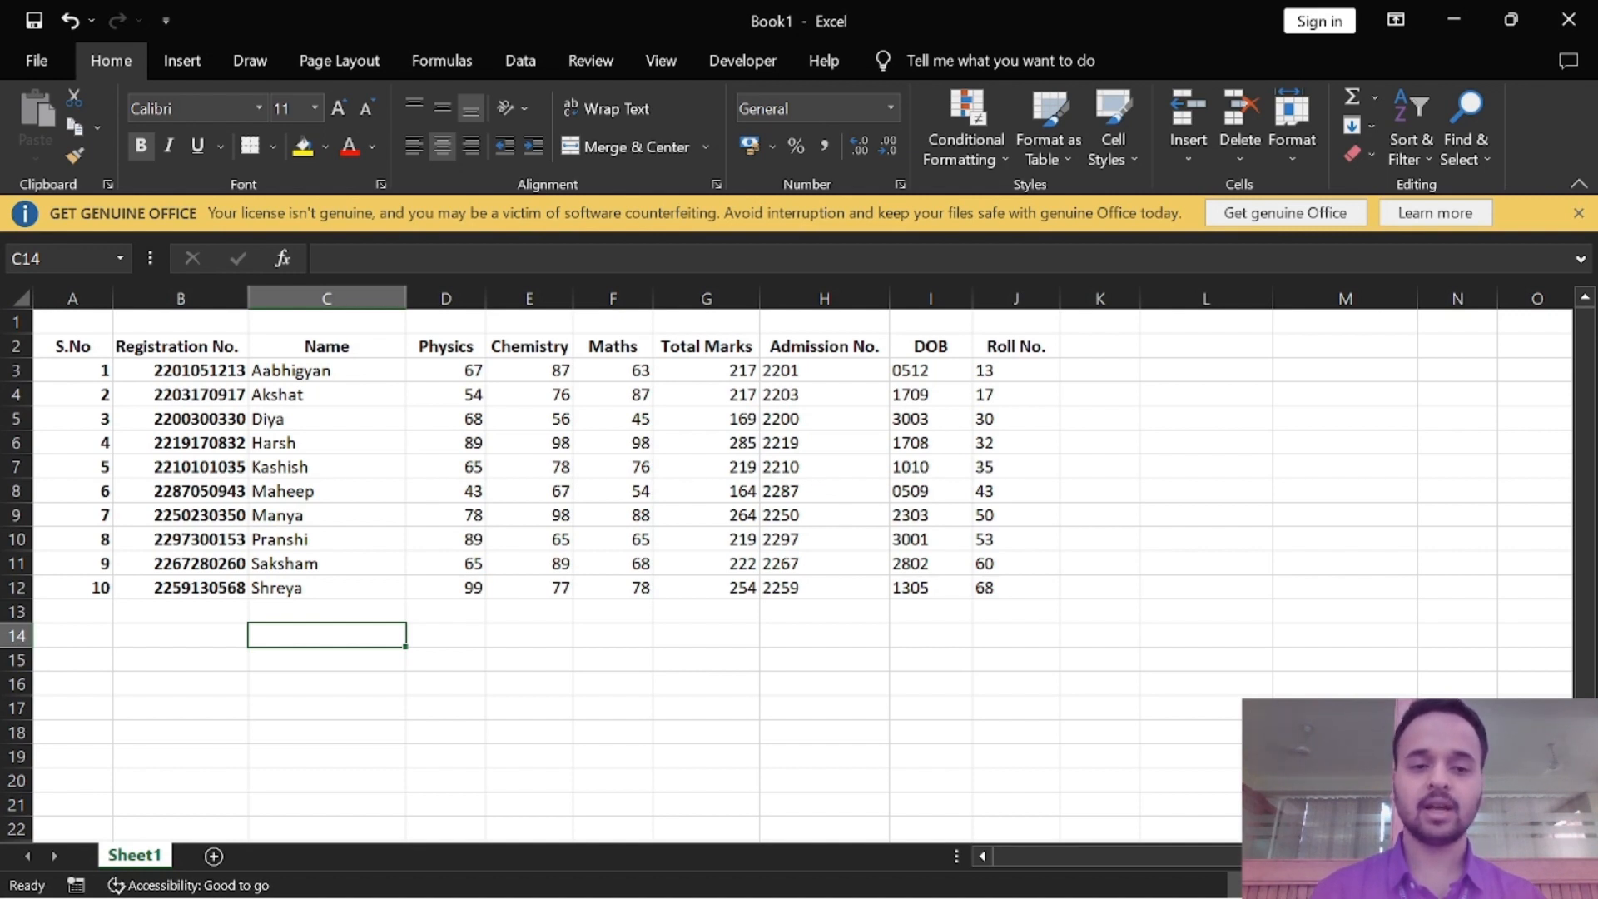
Step: Enter =COUNTIF(D3:D12,">80") in cell D14 to count the Physics marks above 80
left_click(449, 633)
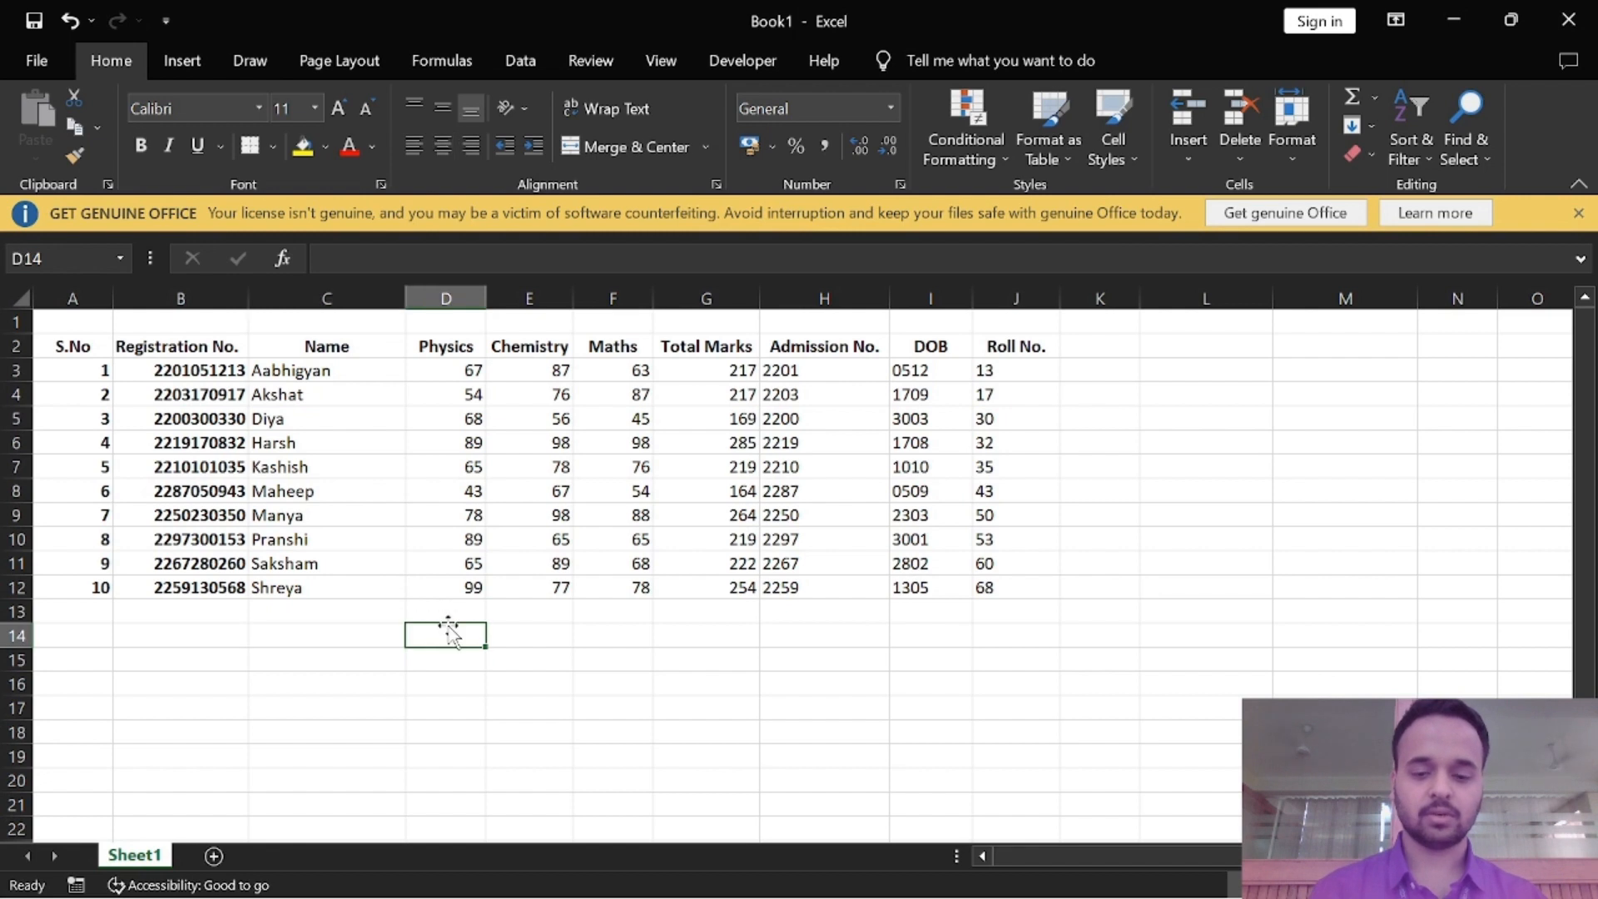
type("=cou")
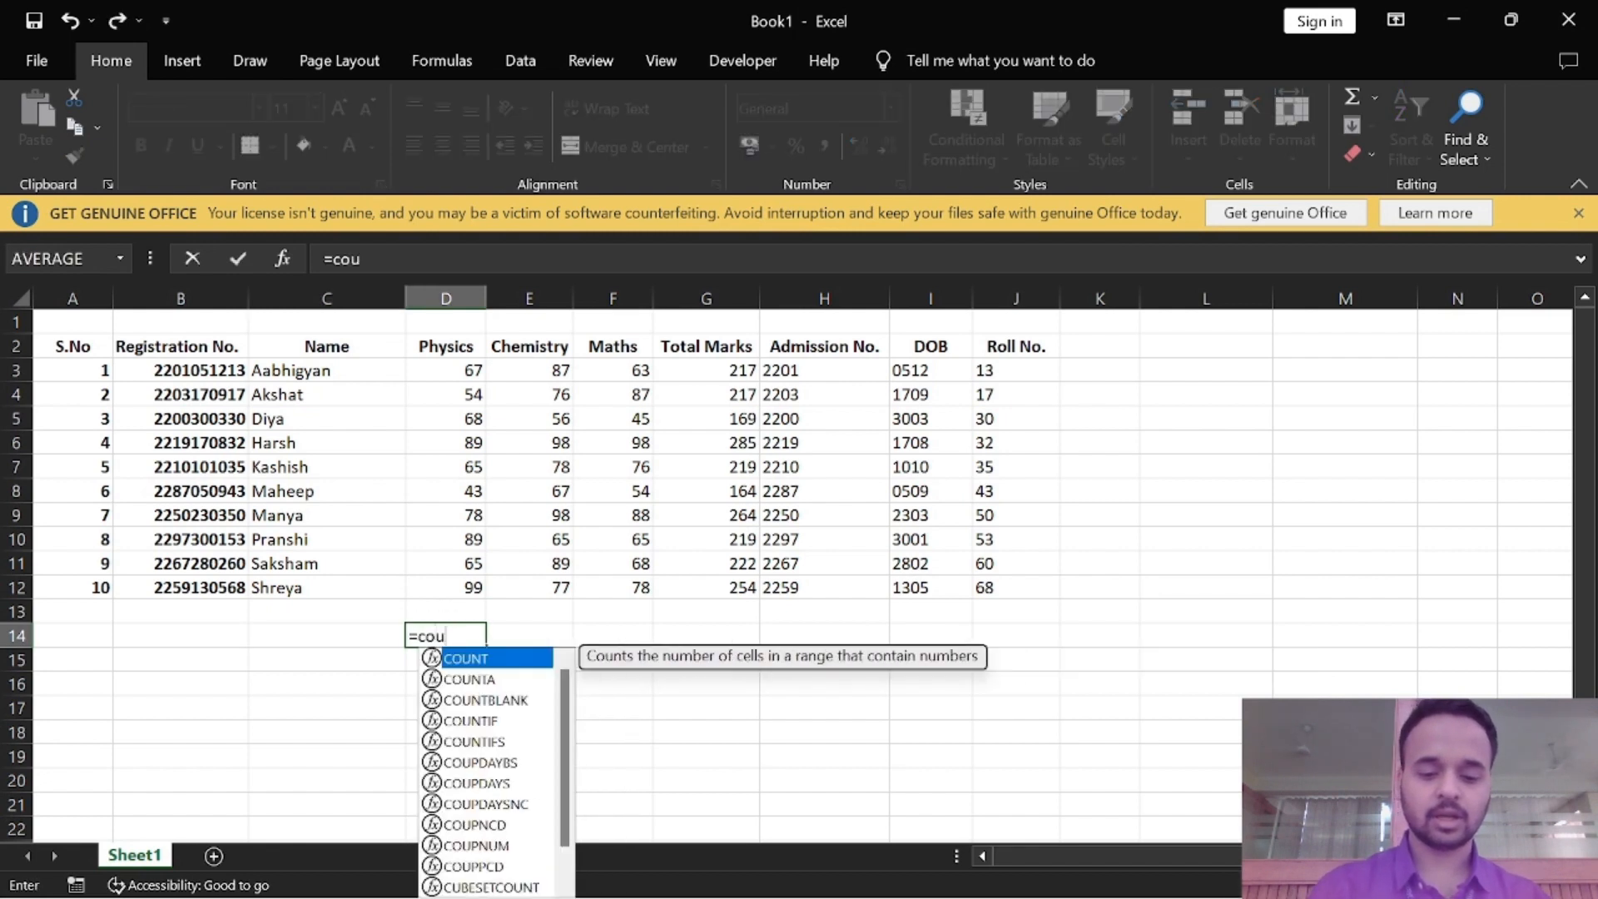
type("nti")
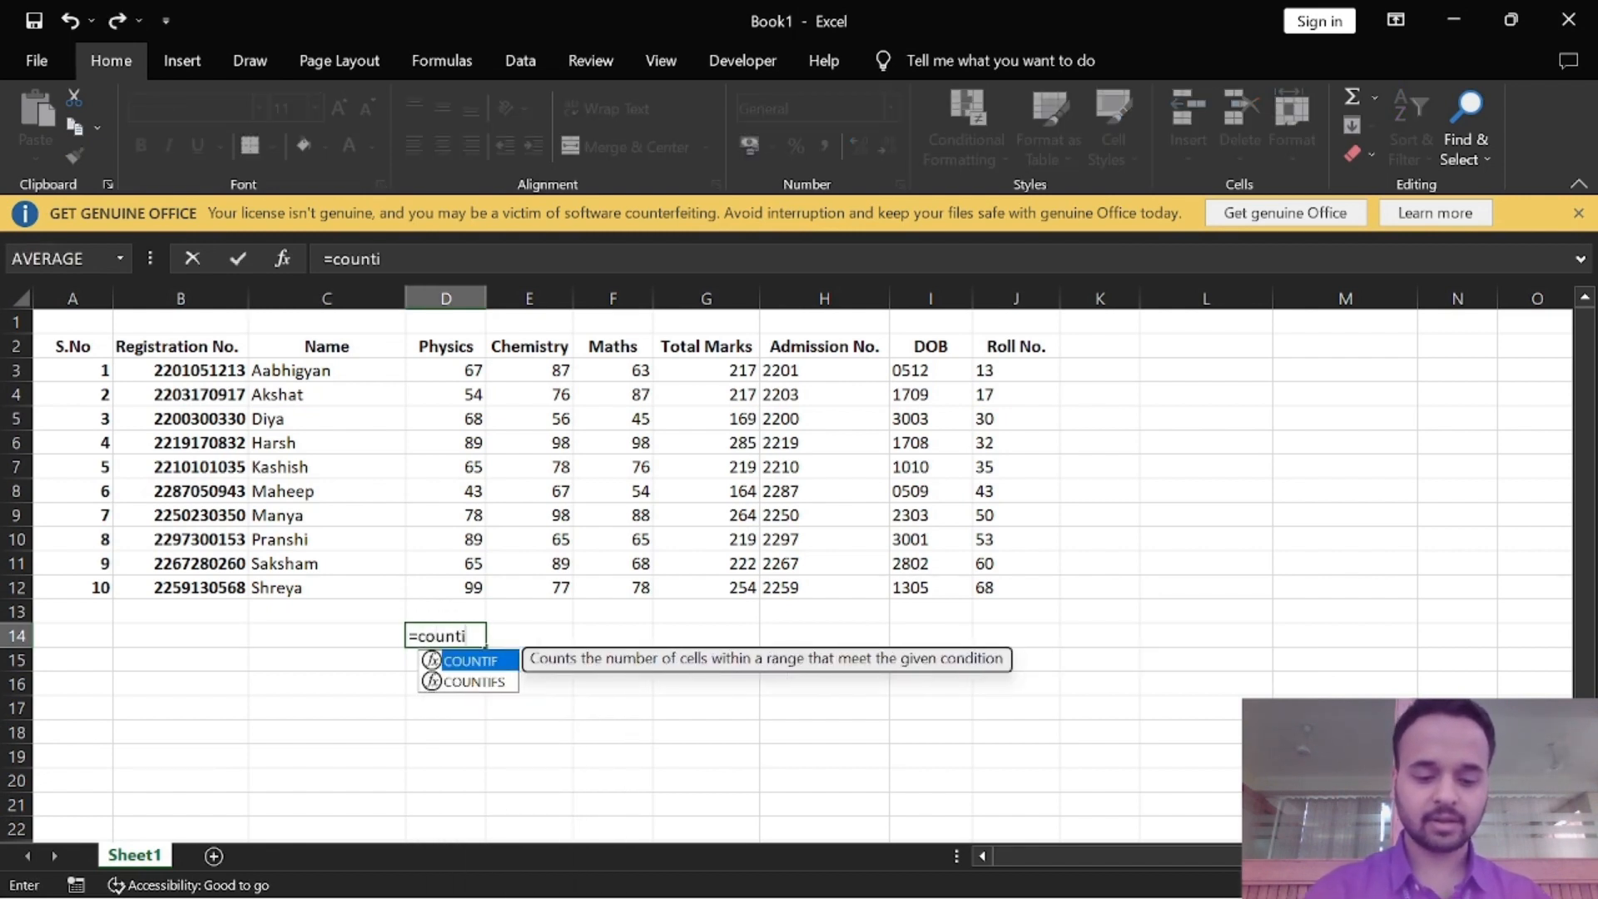
type("f")
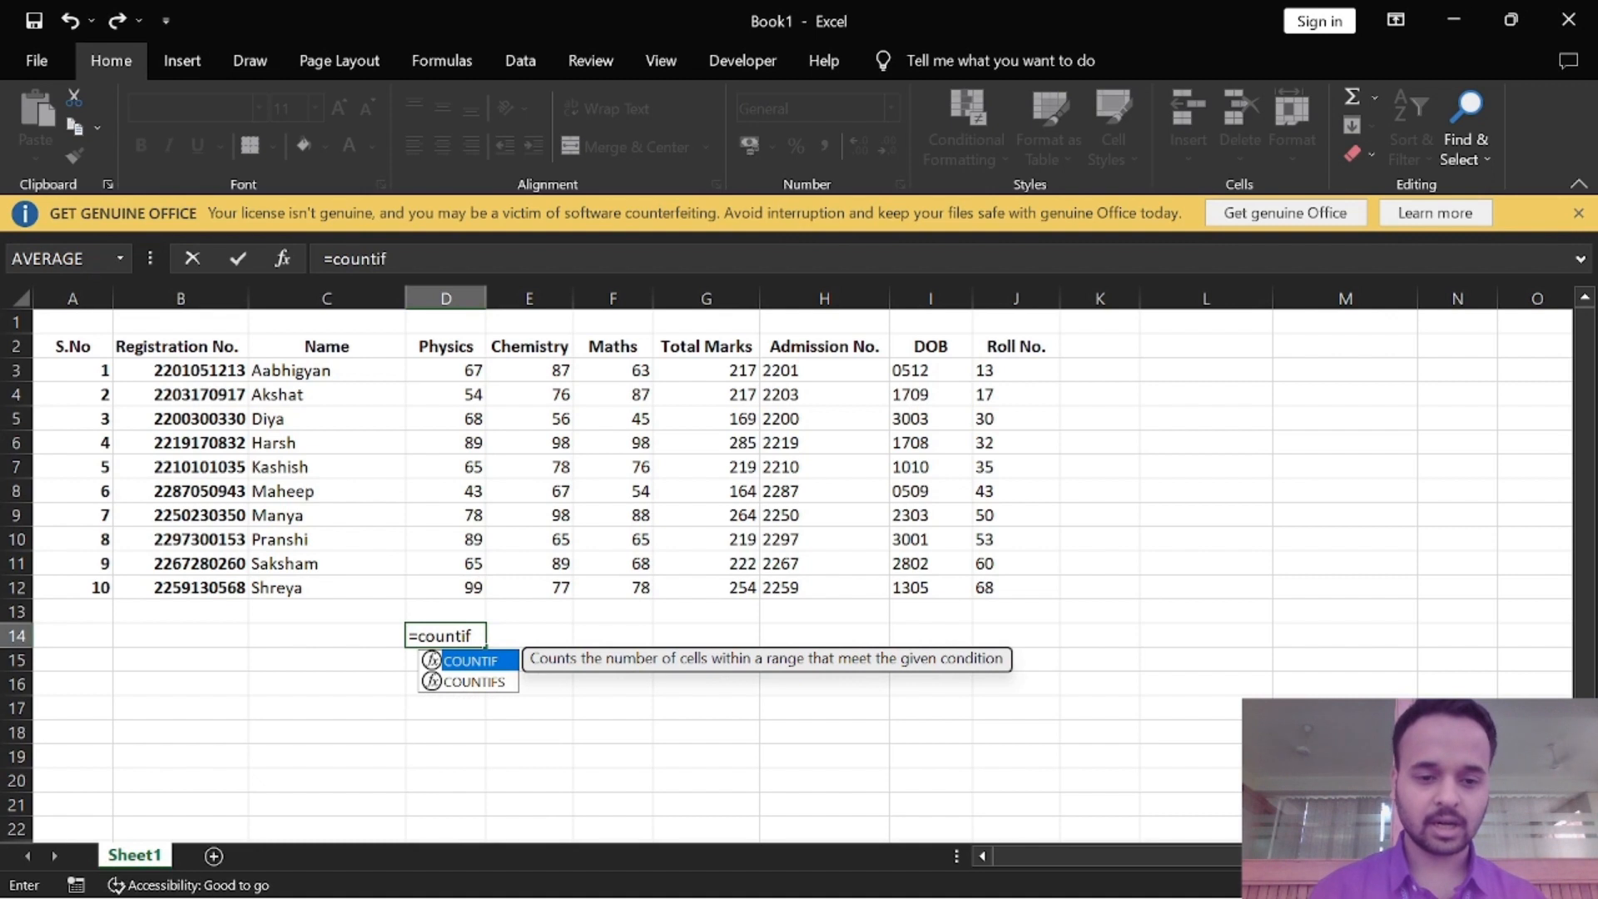
double_click(441, 662)
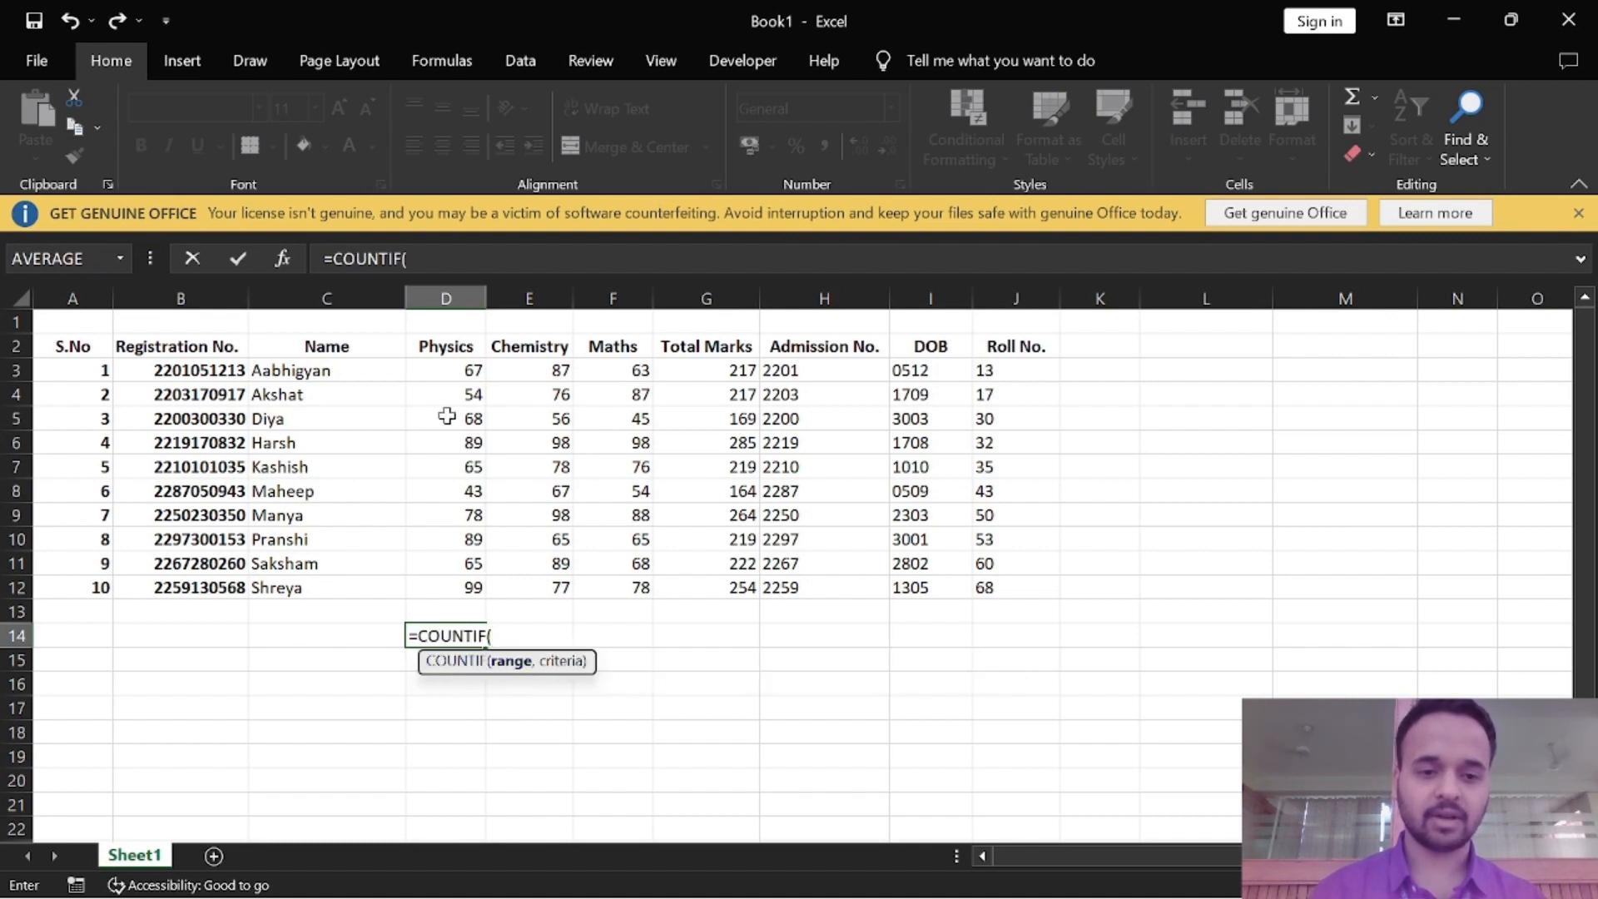
left_click_drag(468, 373, 435, 582)
type(",")
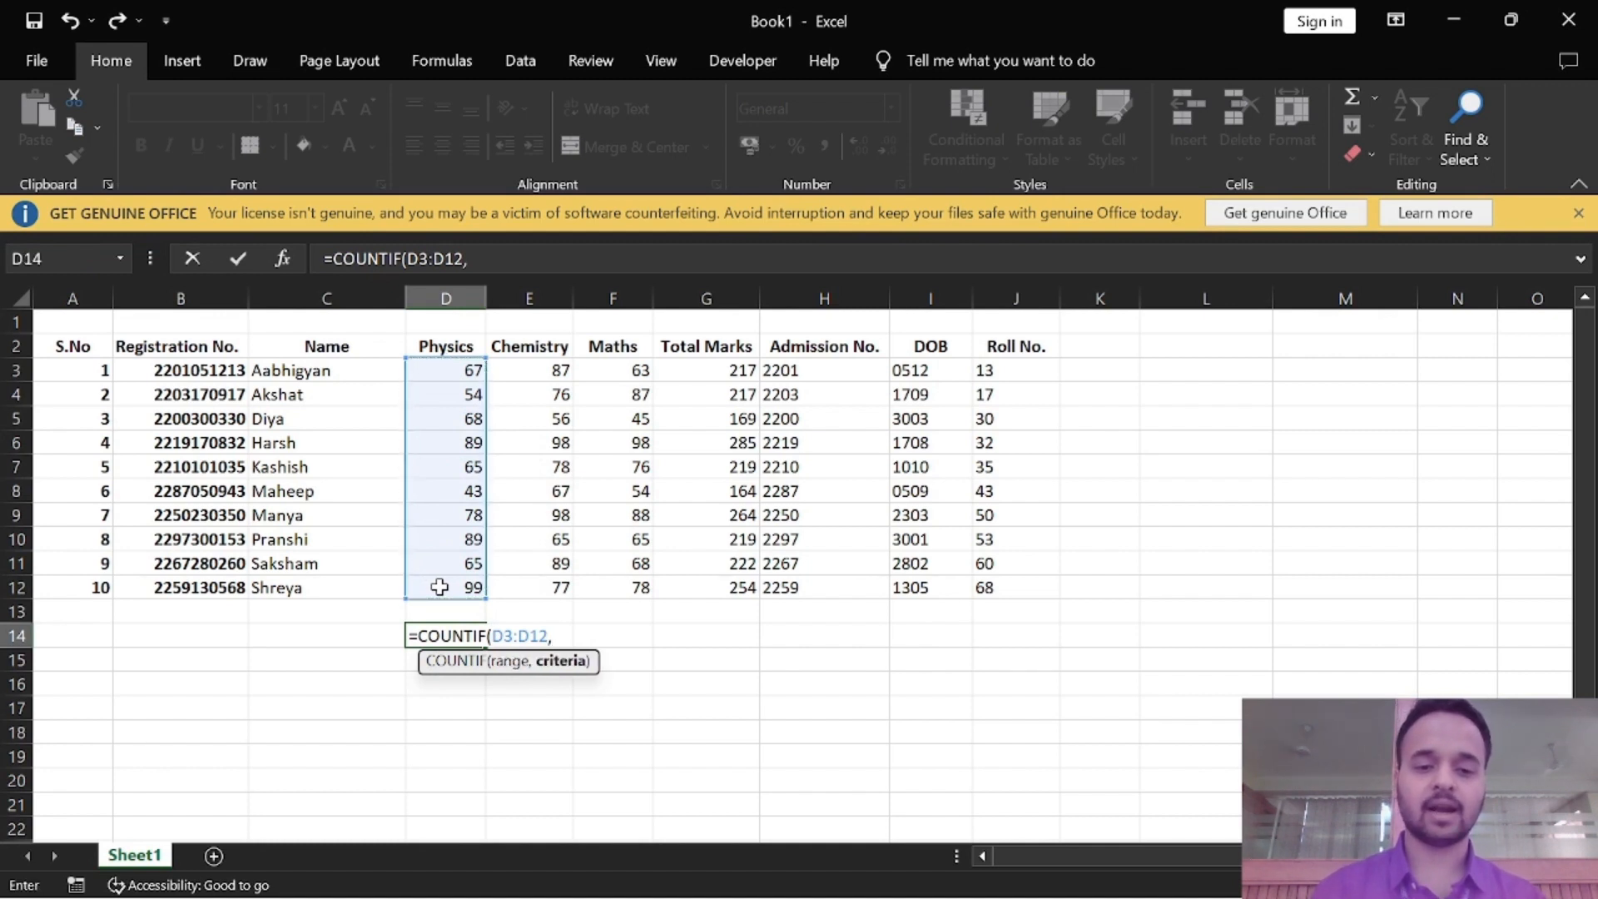
type("\"")
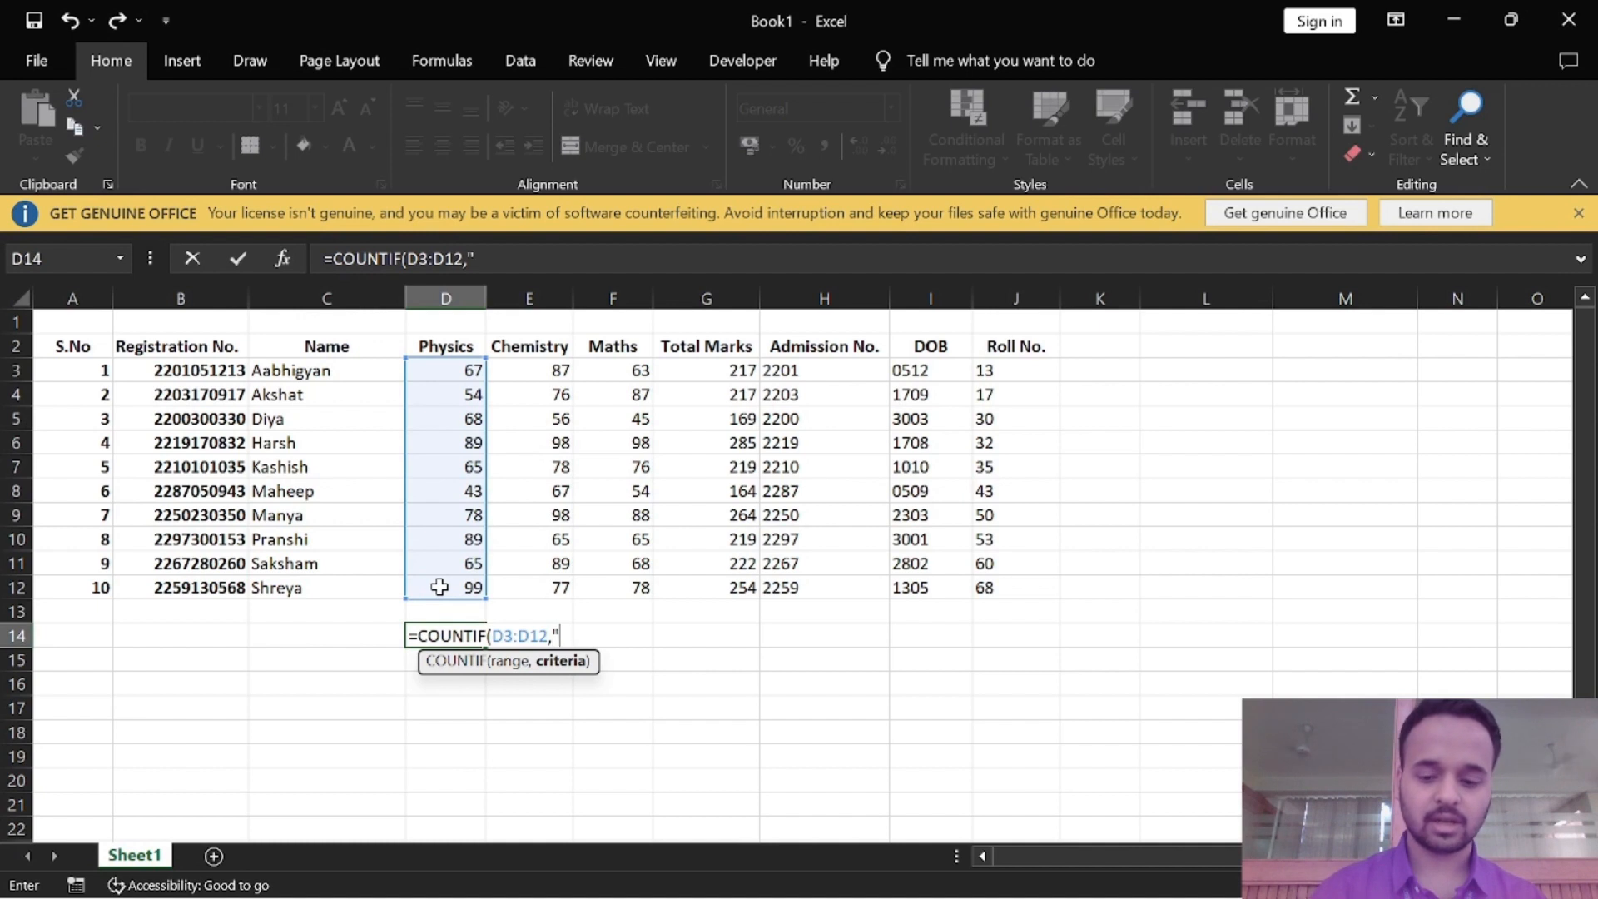
type(">")
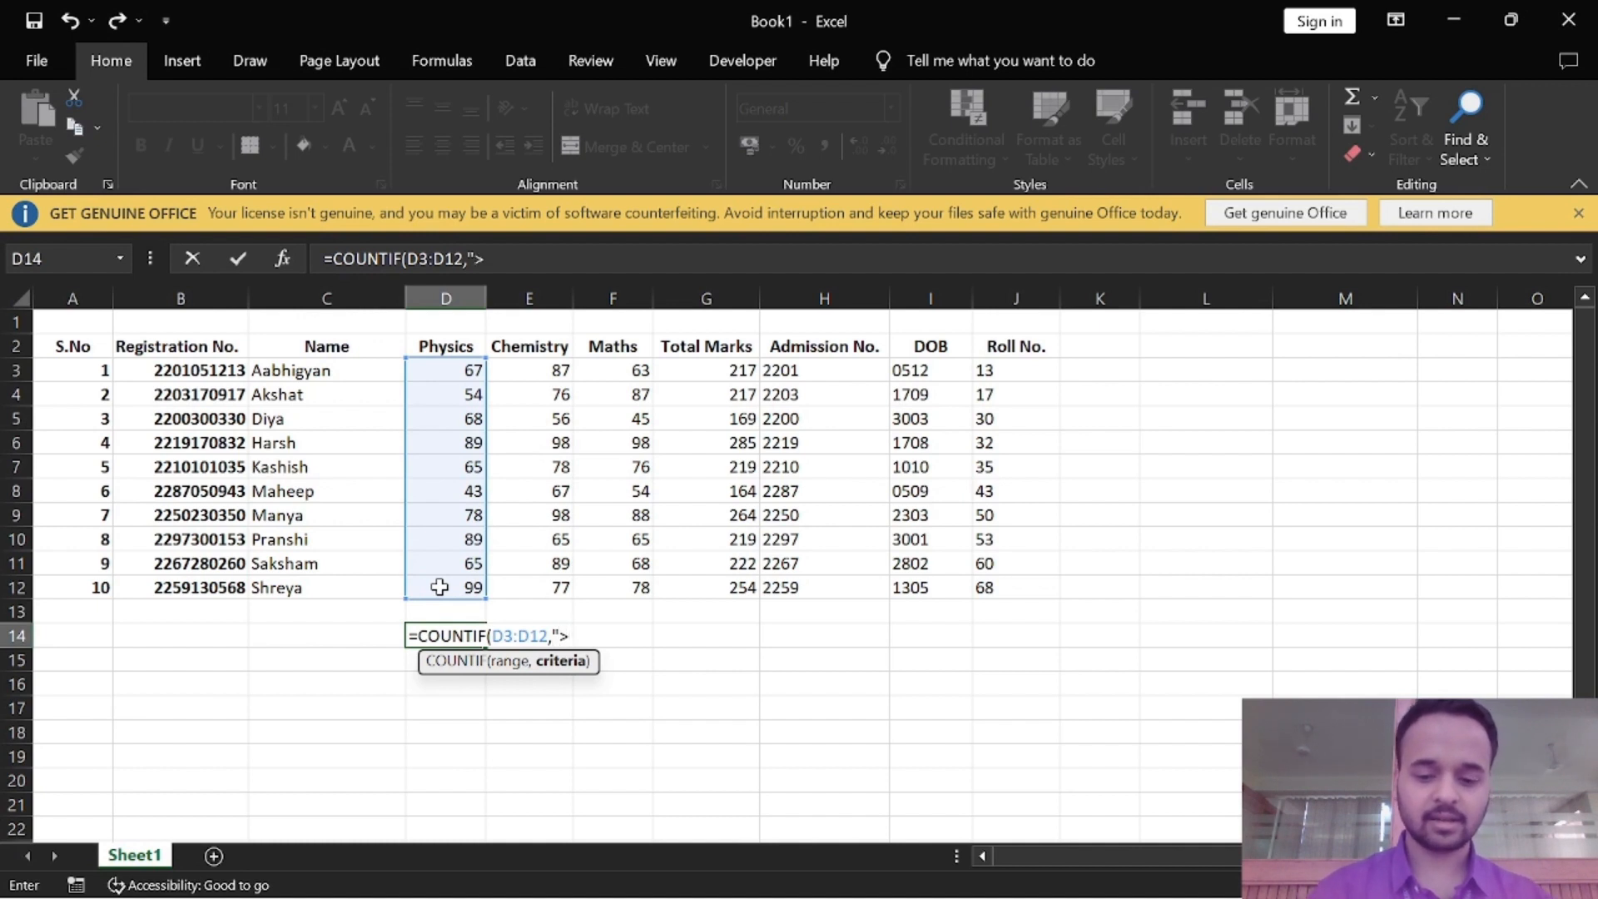
type("80")
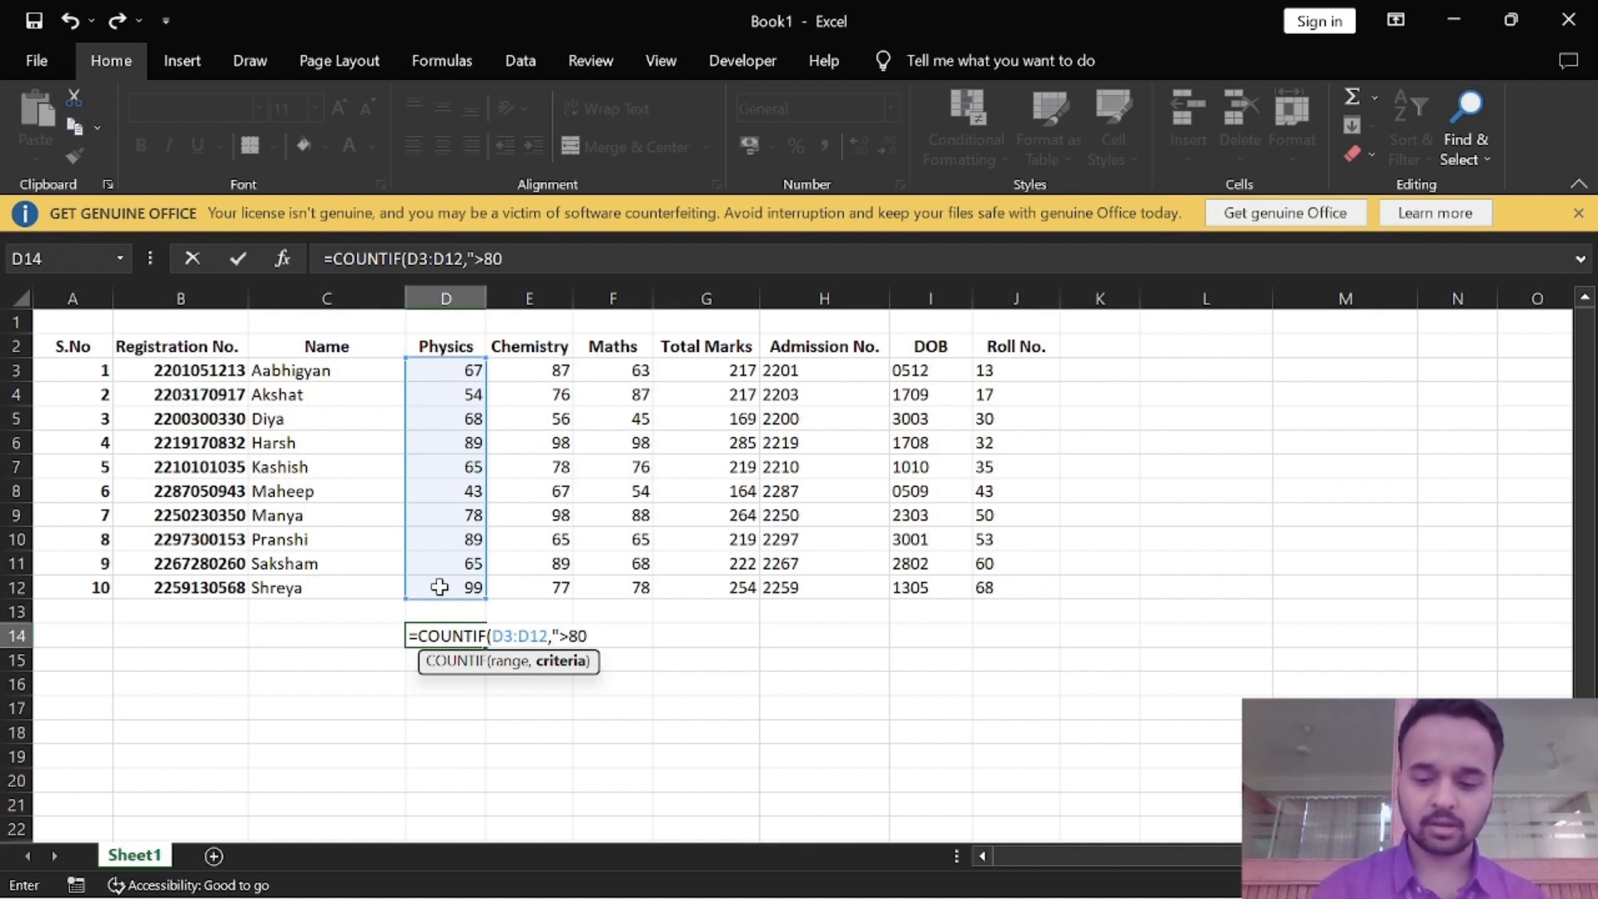
type("\")")
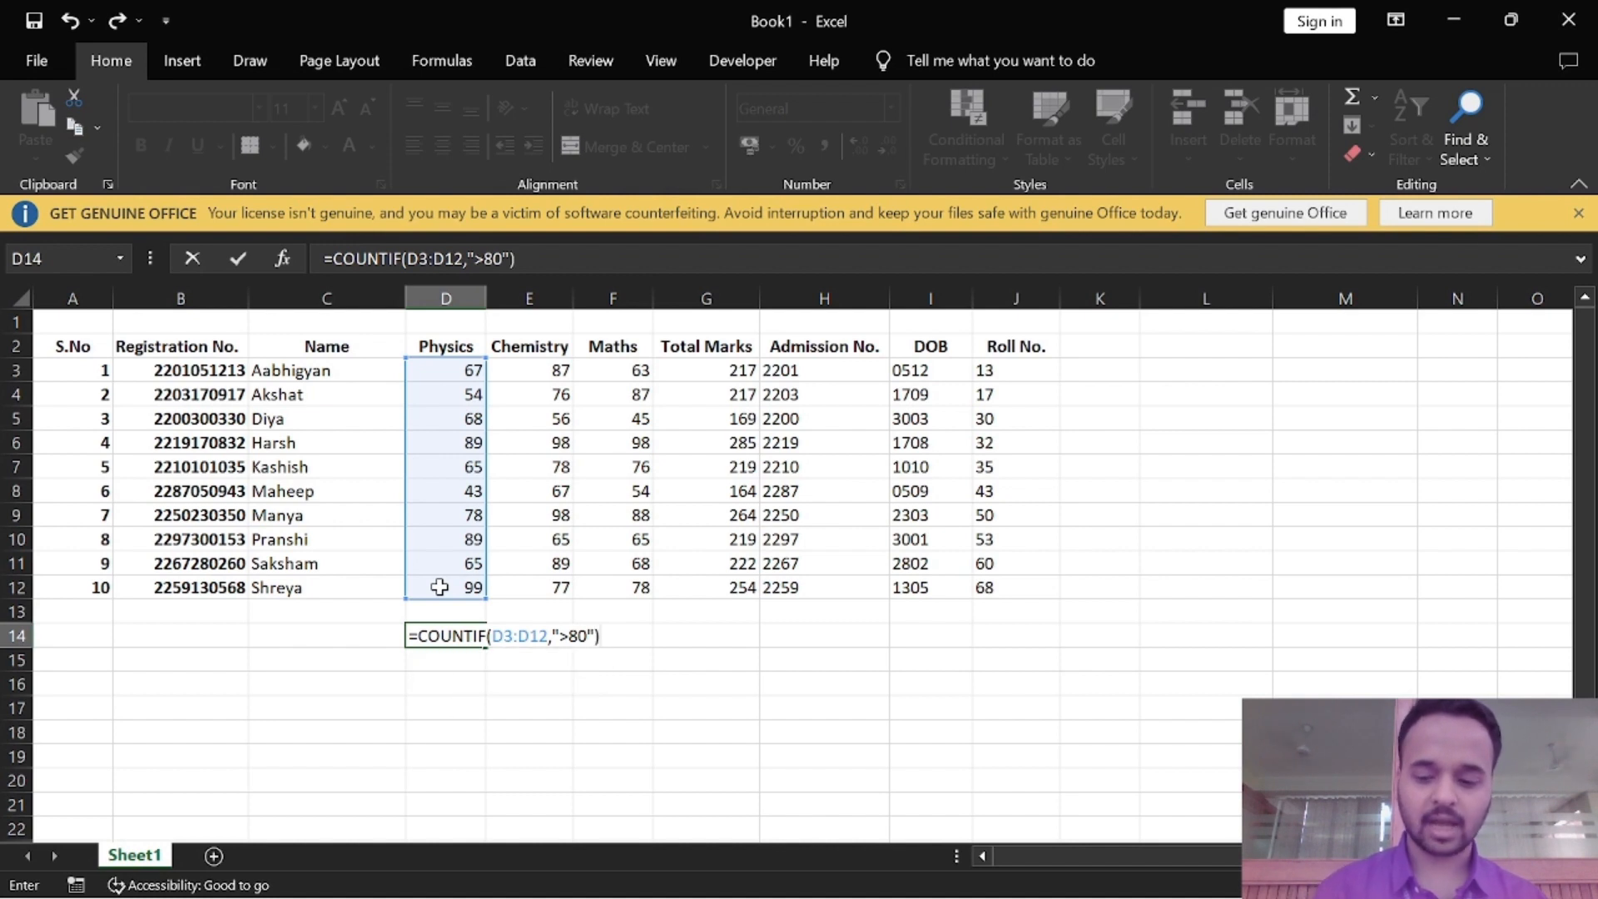
key("Return")
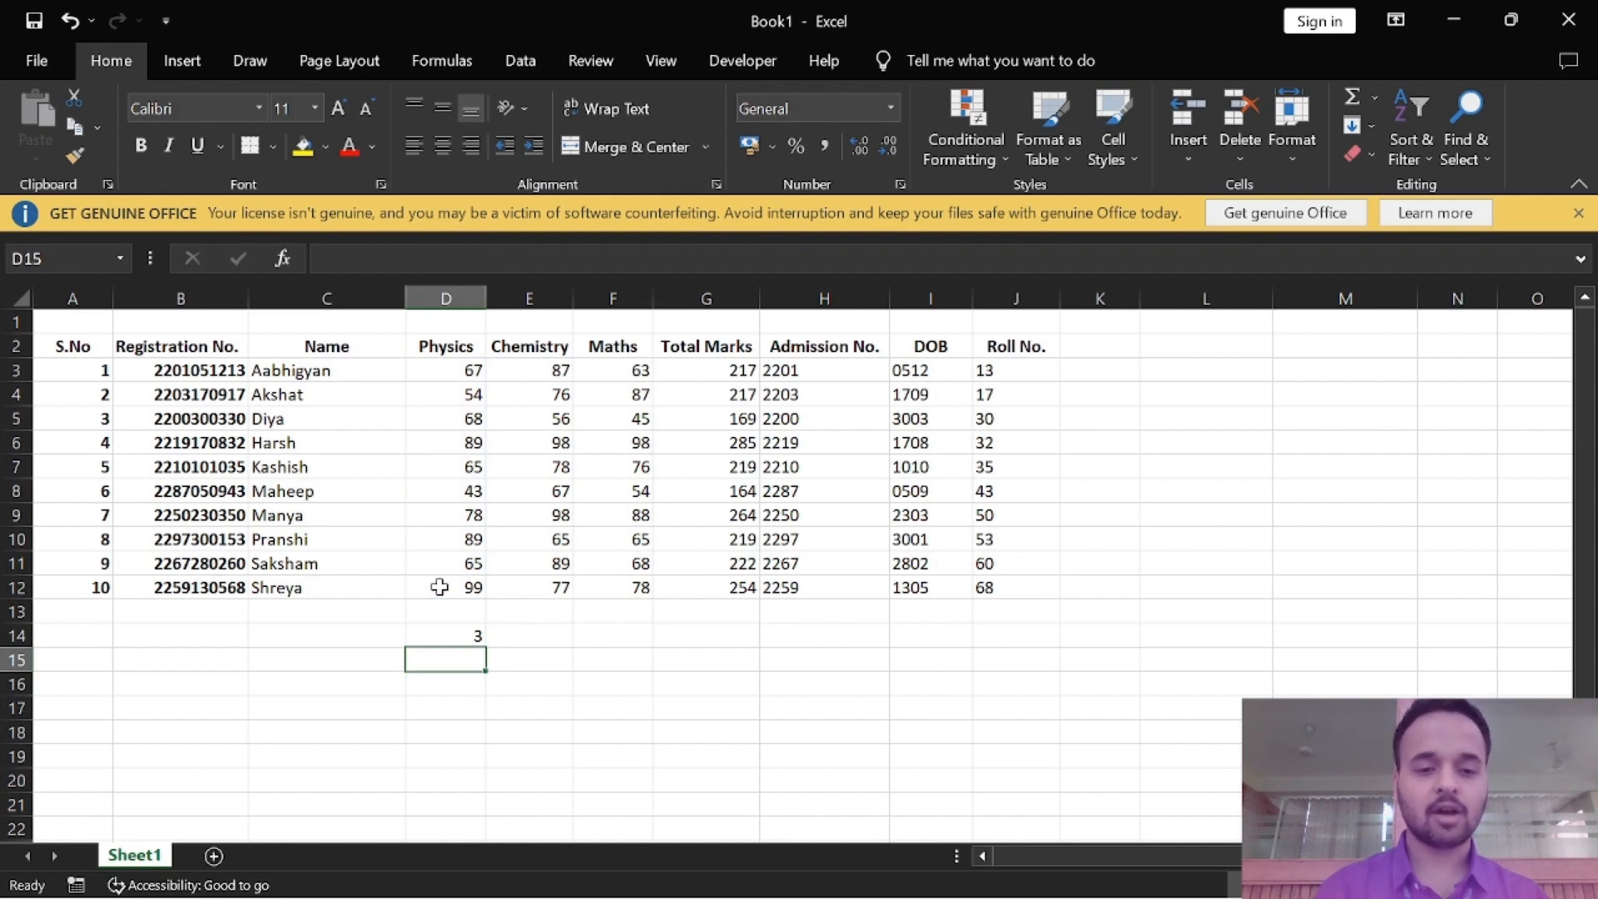
Step: Fill the COUNTIF formula from D14 across to F14 for Chemistry and Maths, and deselect the range
key("Up")
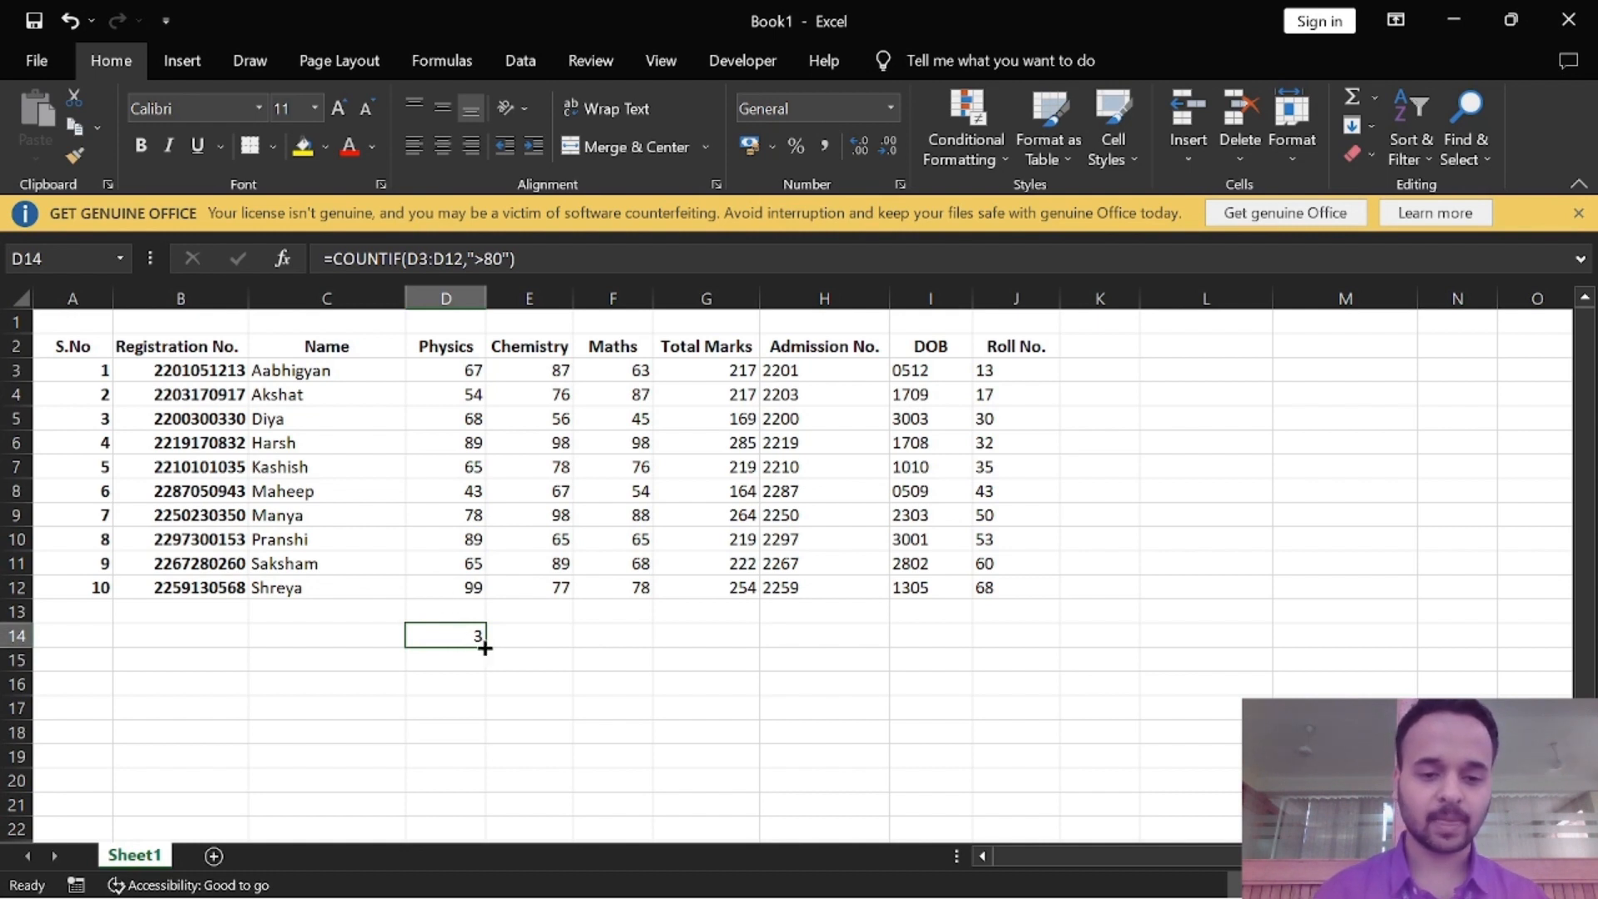
left_click_drag(484, 648, 626, 655)
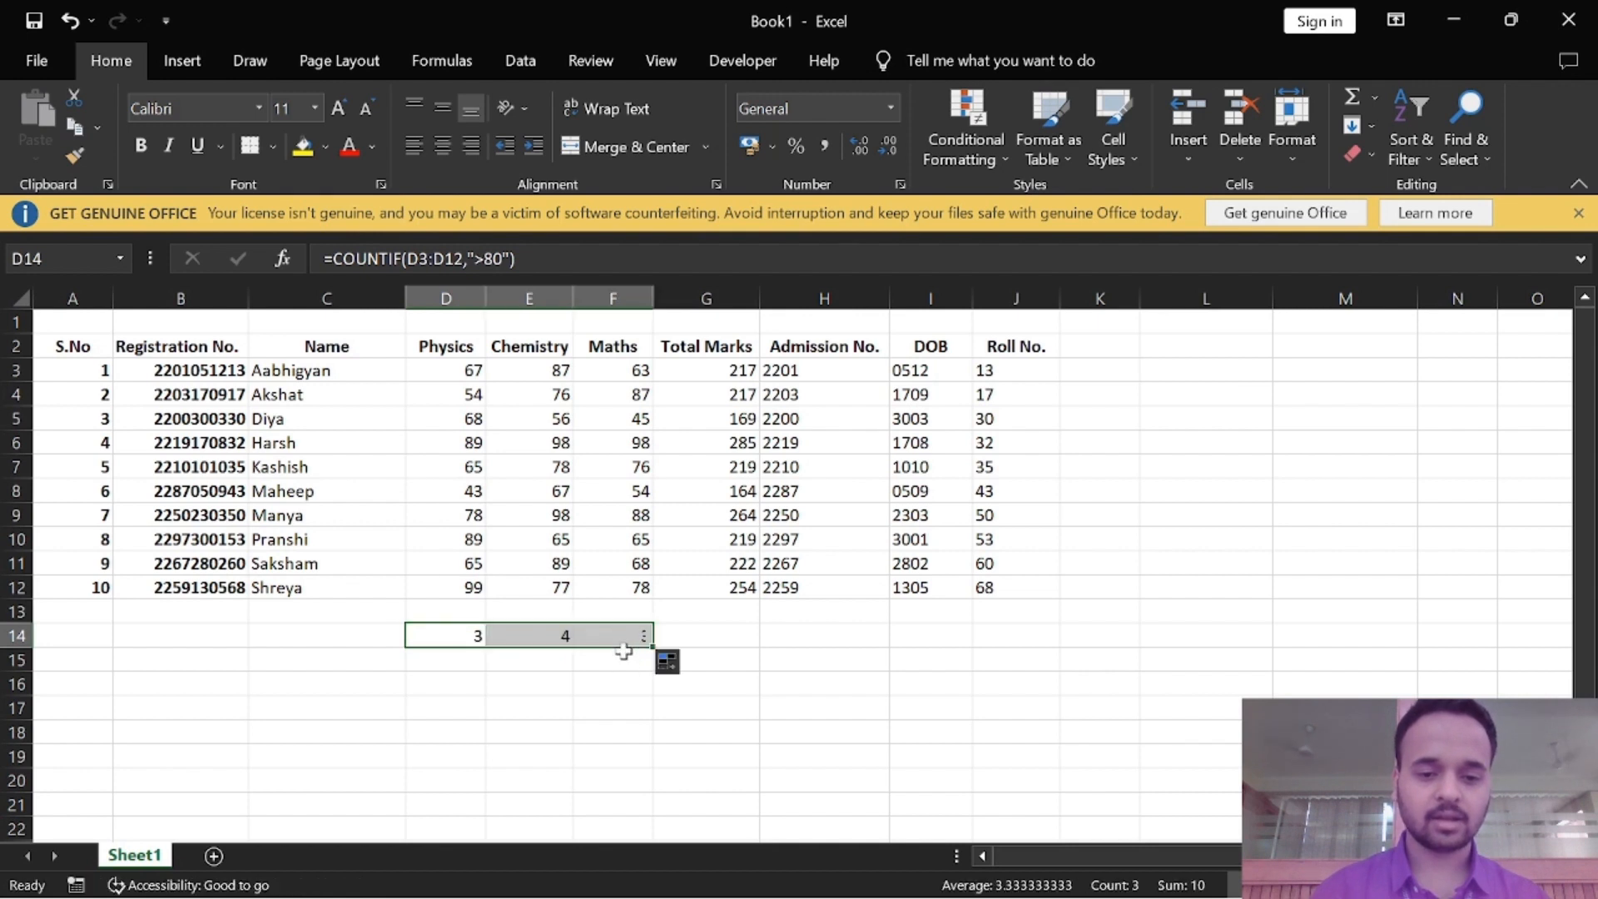
left_click(624, 659)
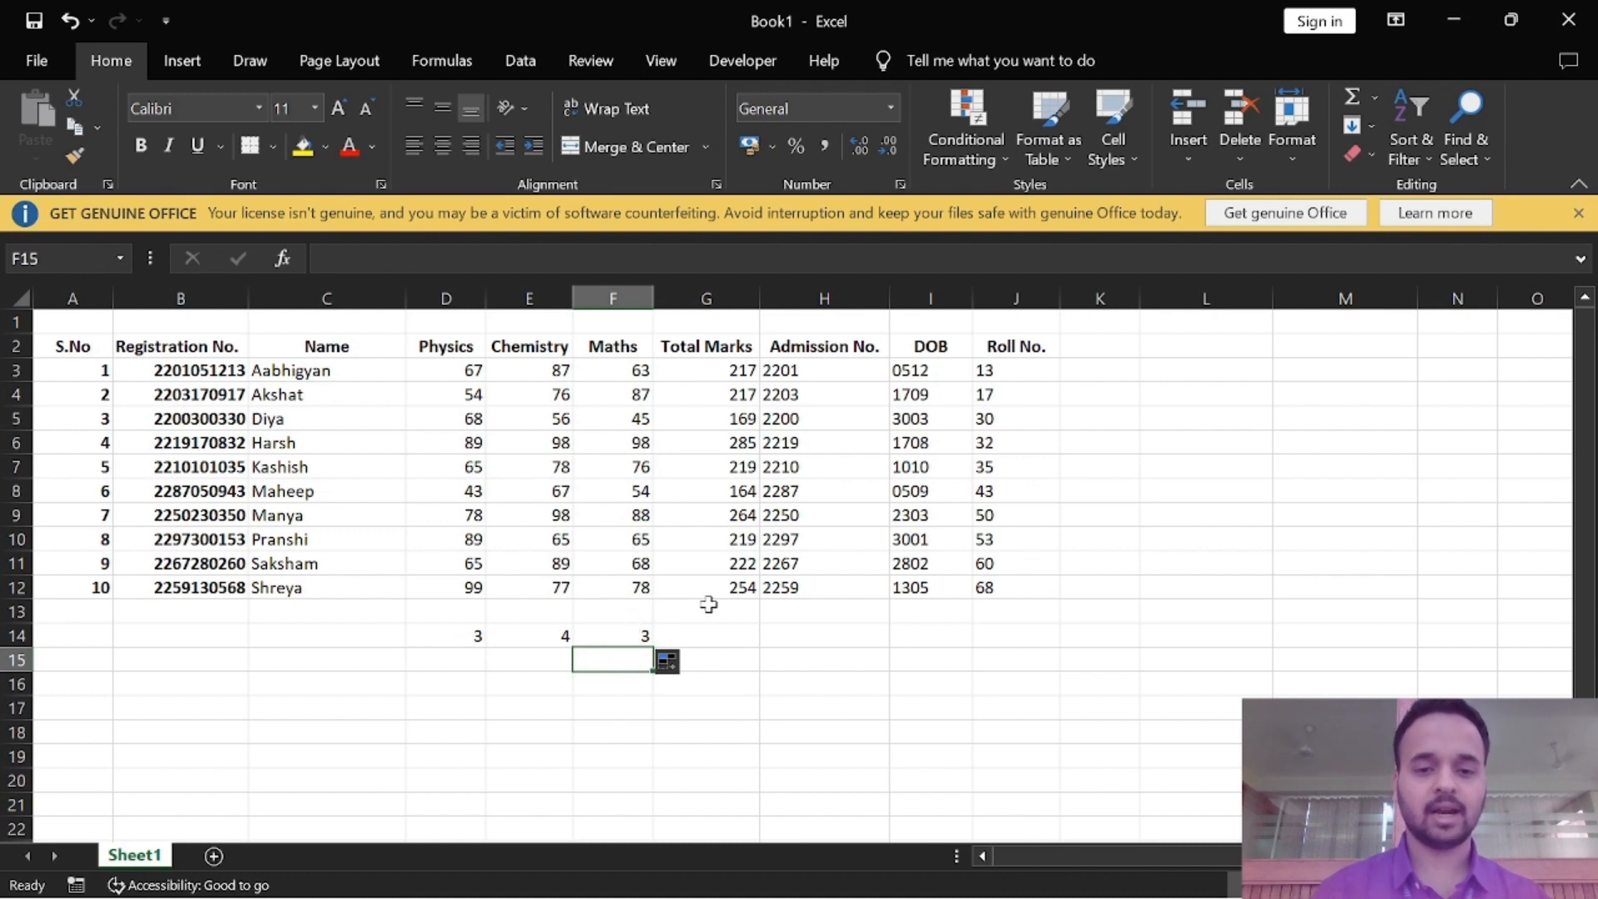
left_click(777, 631)
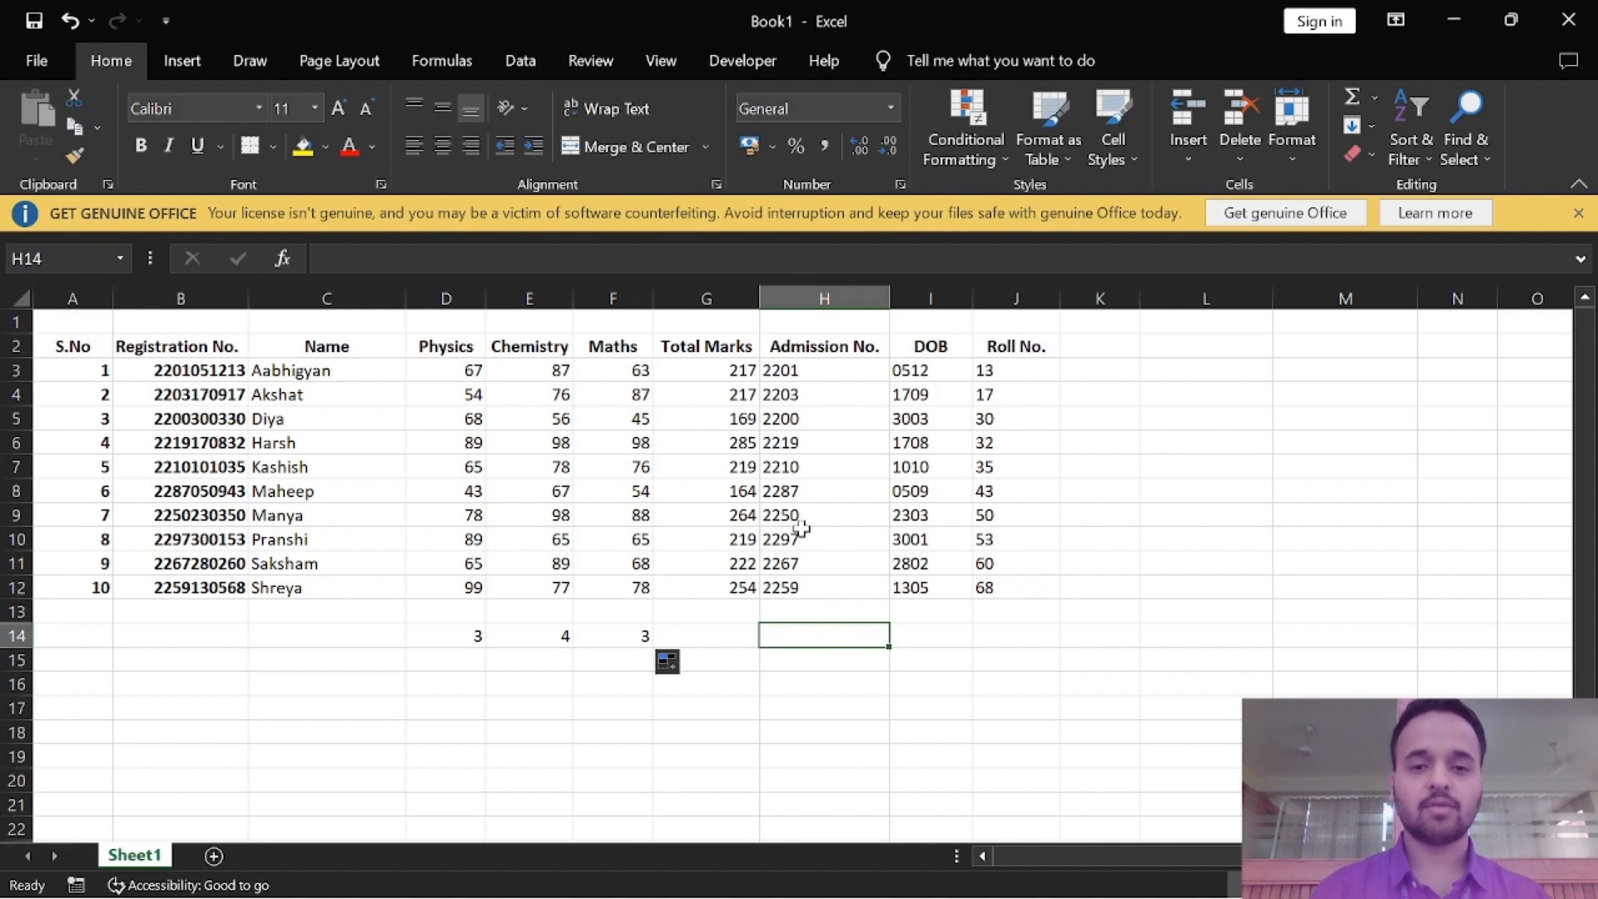
left_click(814, 658)
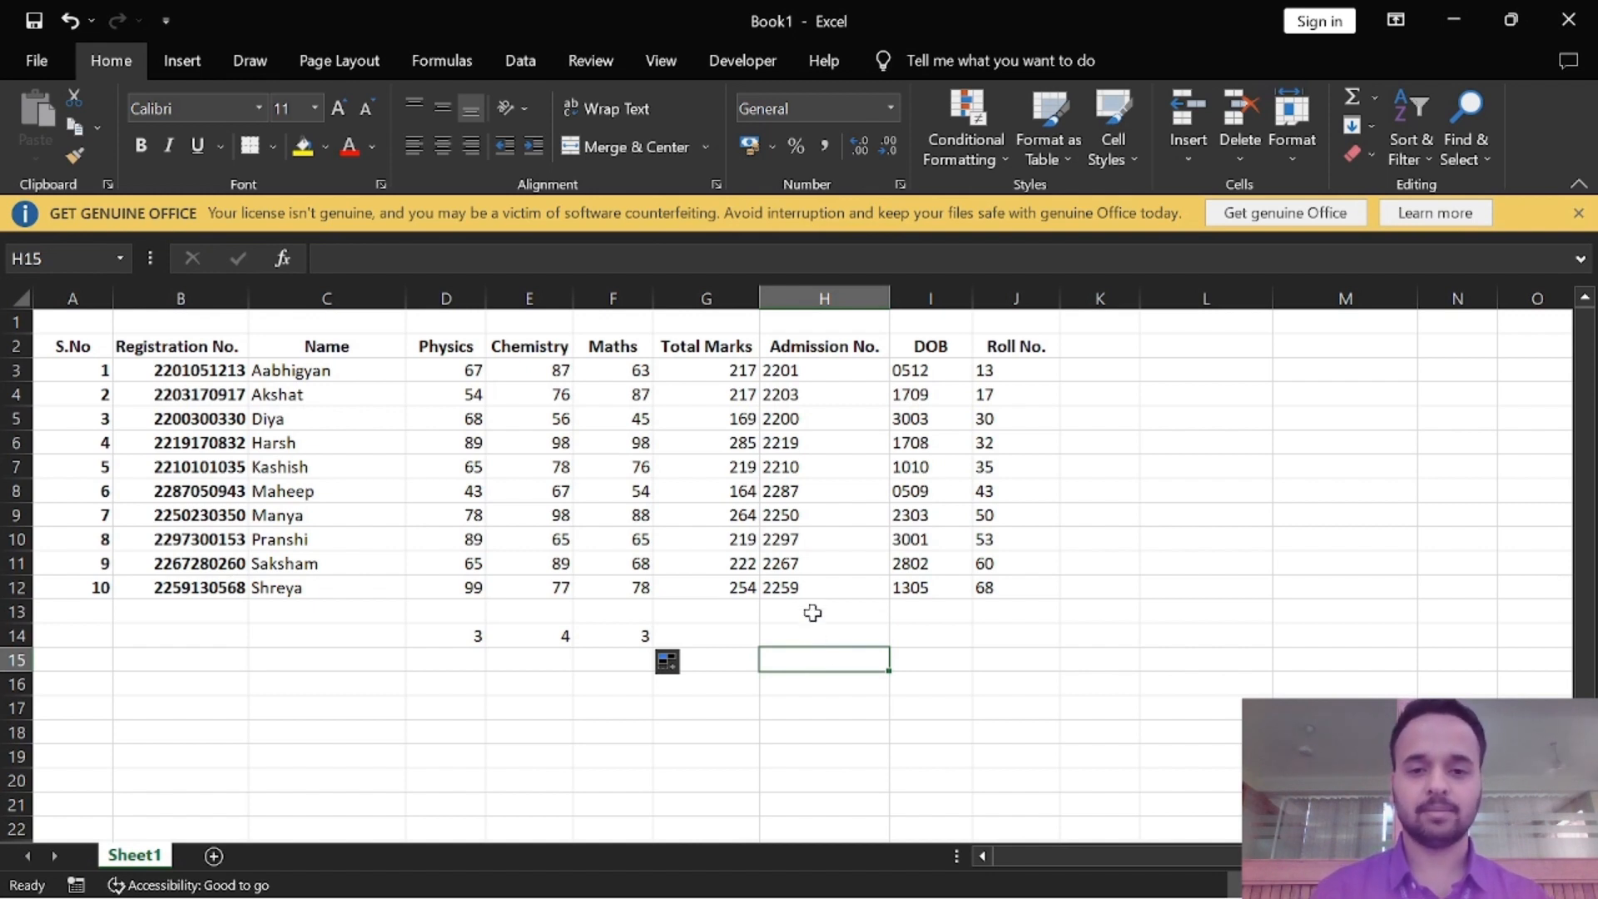
Step: Insert a blank column H between the Total Marks and Admission No. columns
left_click(805, 291)
right_click(806, 296)
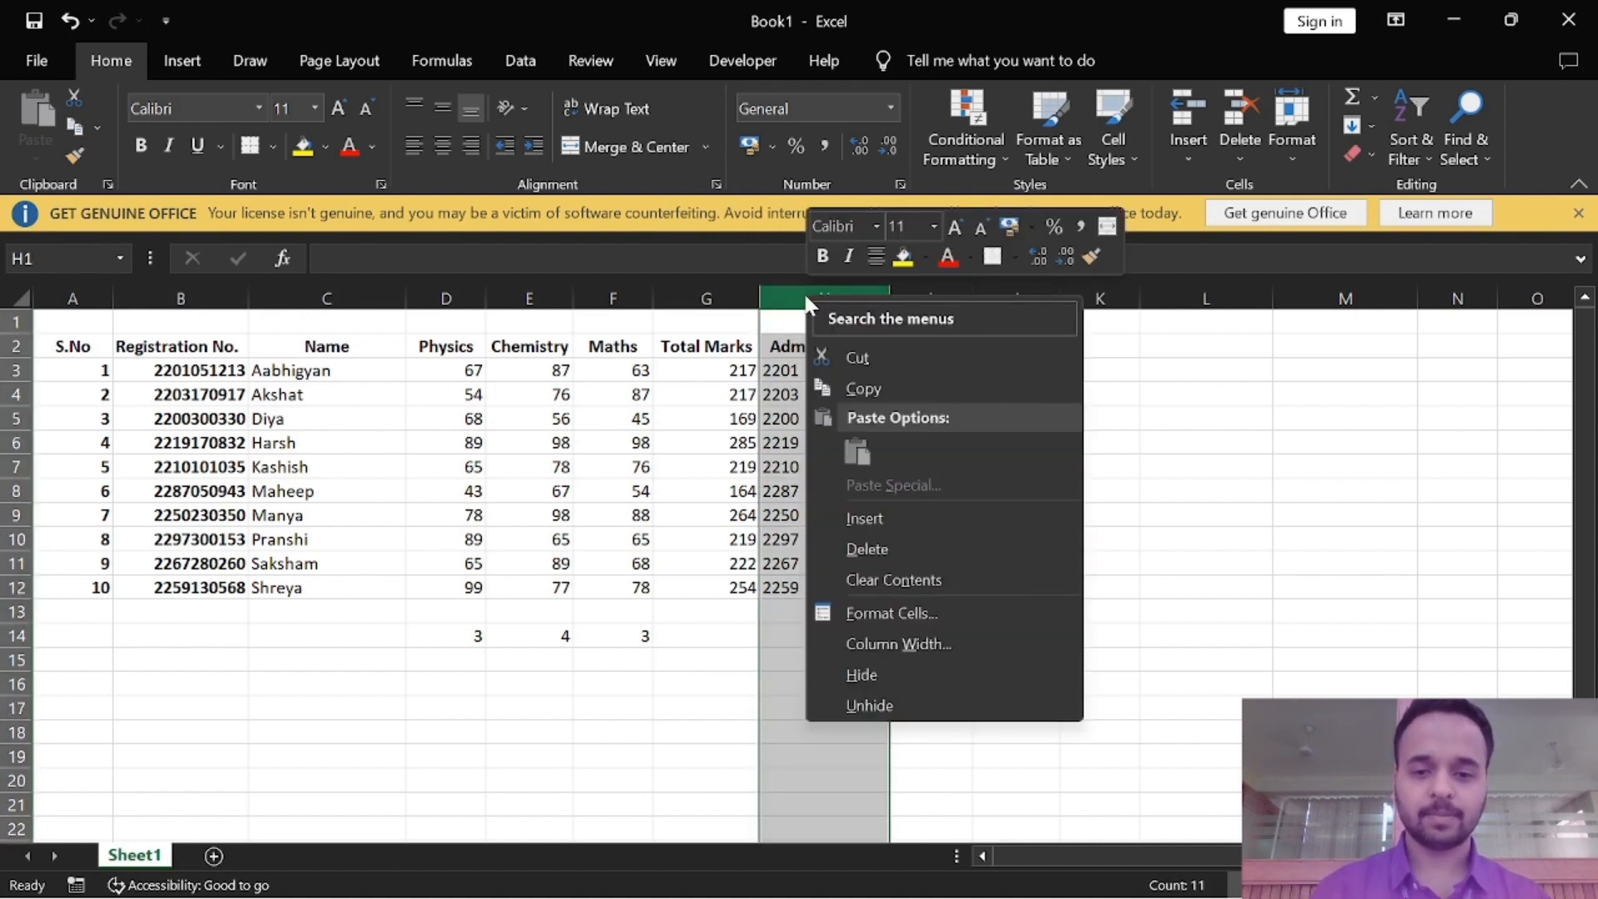
left_click(862, 506)
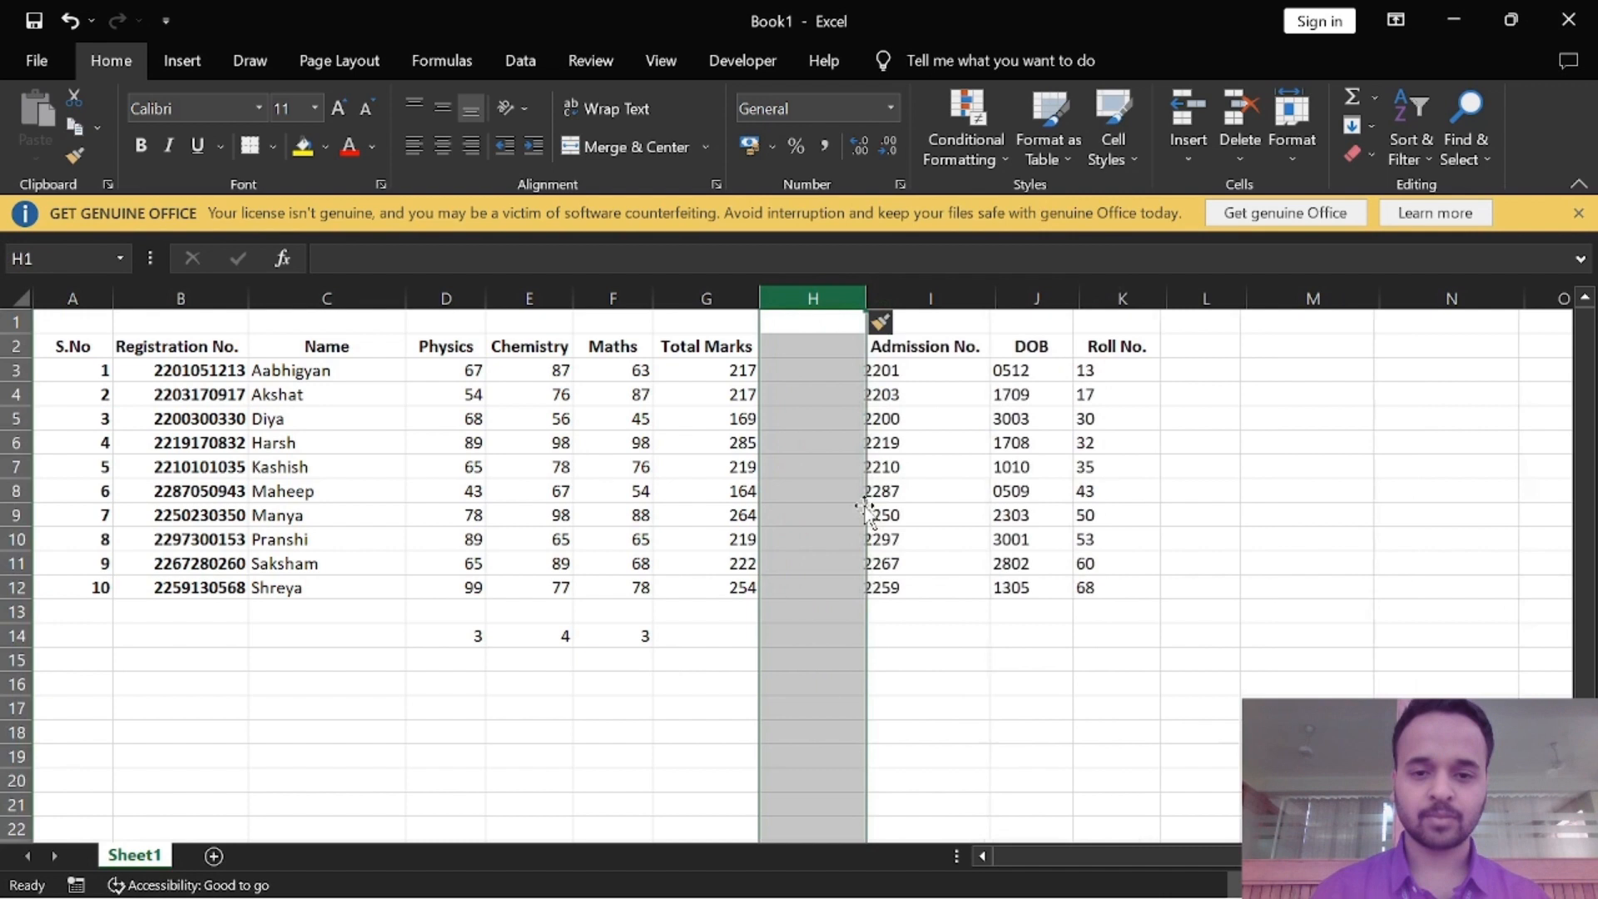
Step: Enter the header Total Marks(>80) in cell H2 and widen column H to fit it
left_click(808, 344)
type("T")
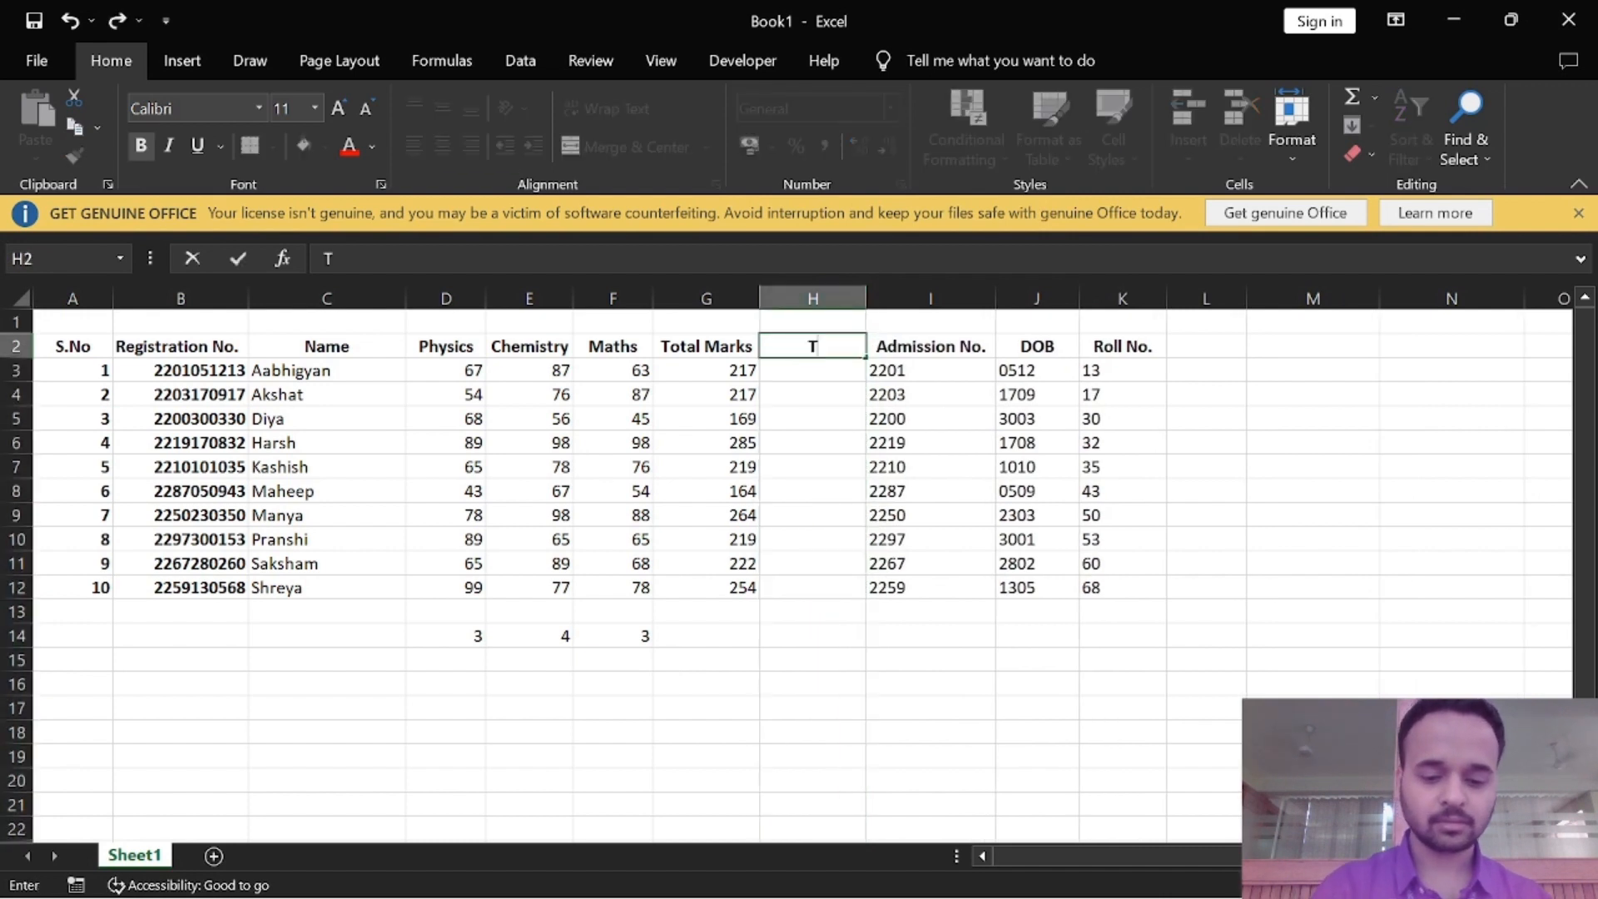
type("otal")
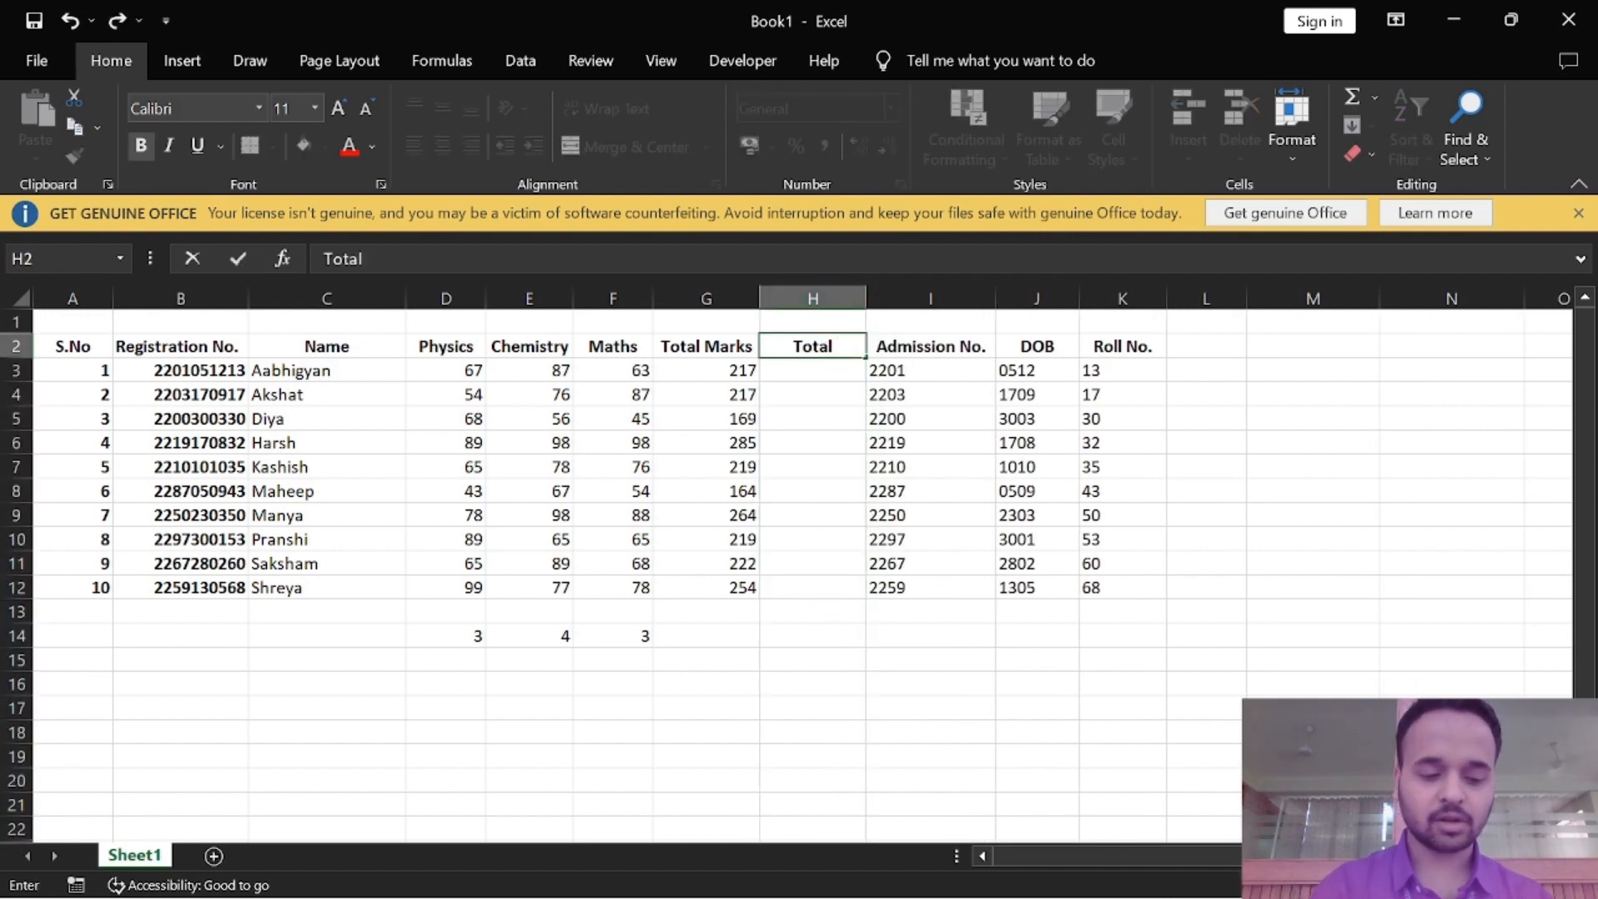
type(" Marks(")
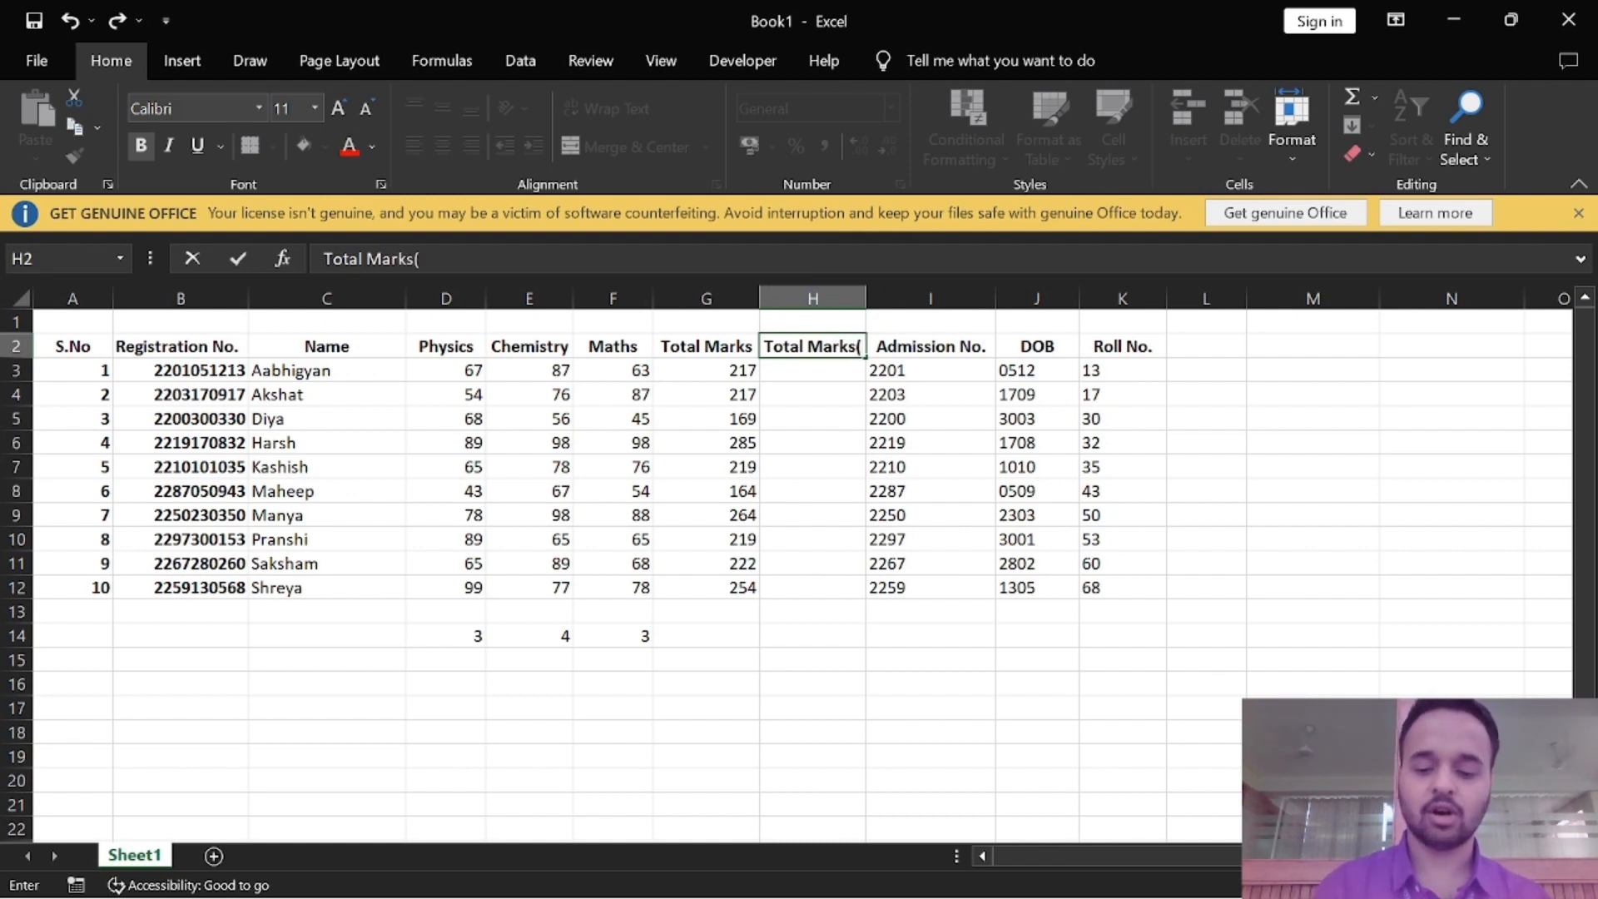
type(">80")
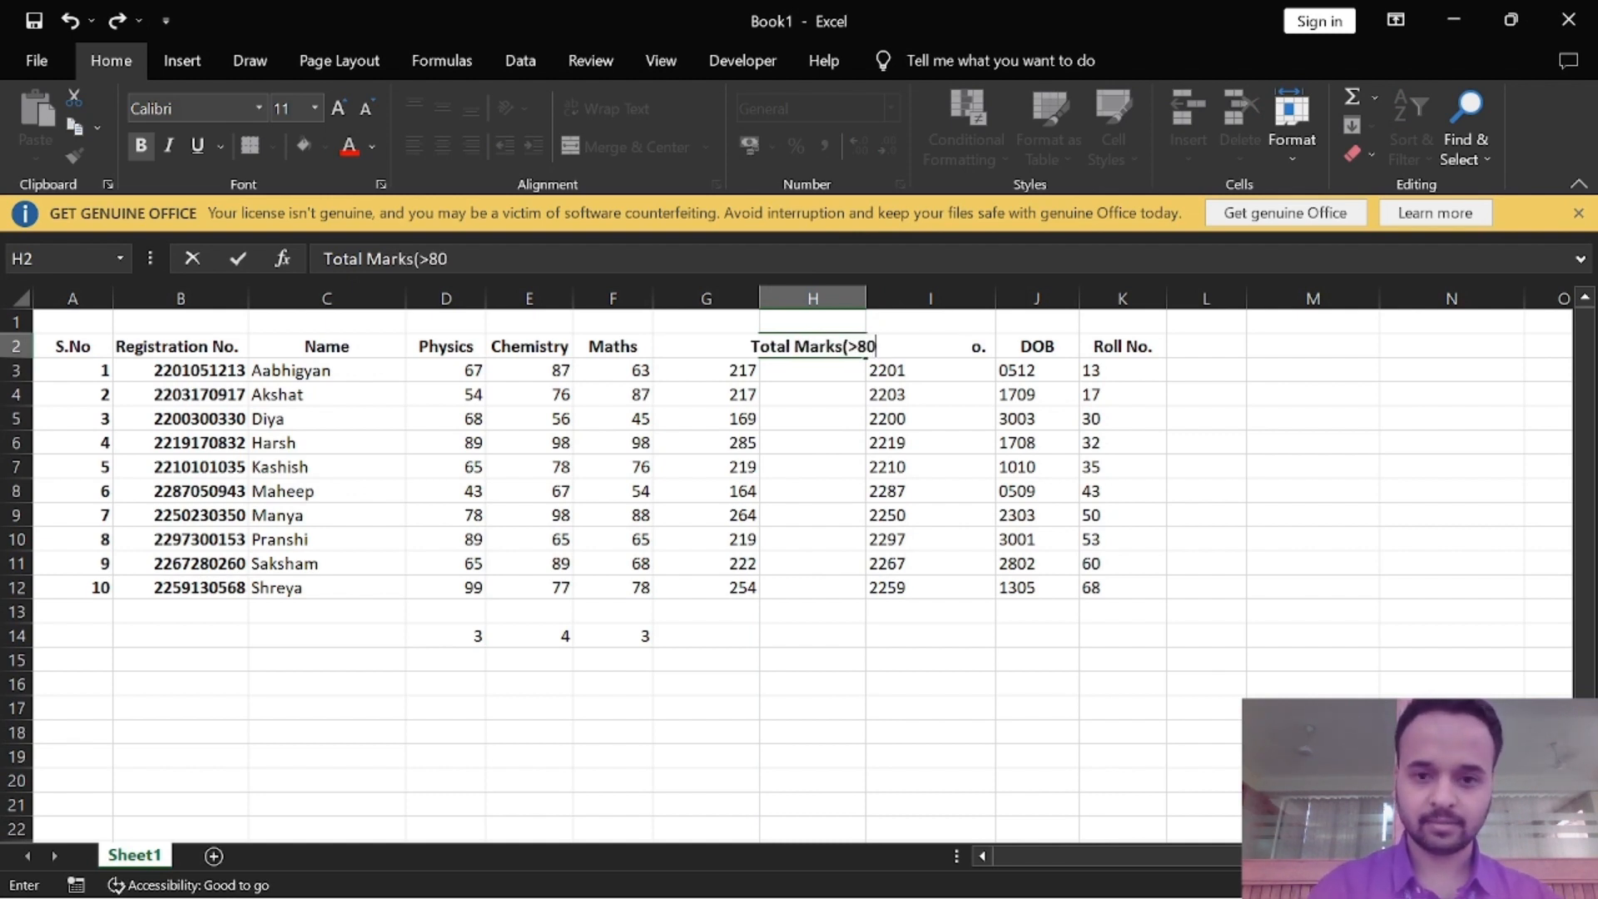
type(")")
key("Return")
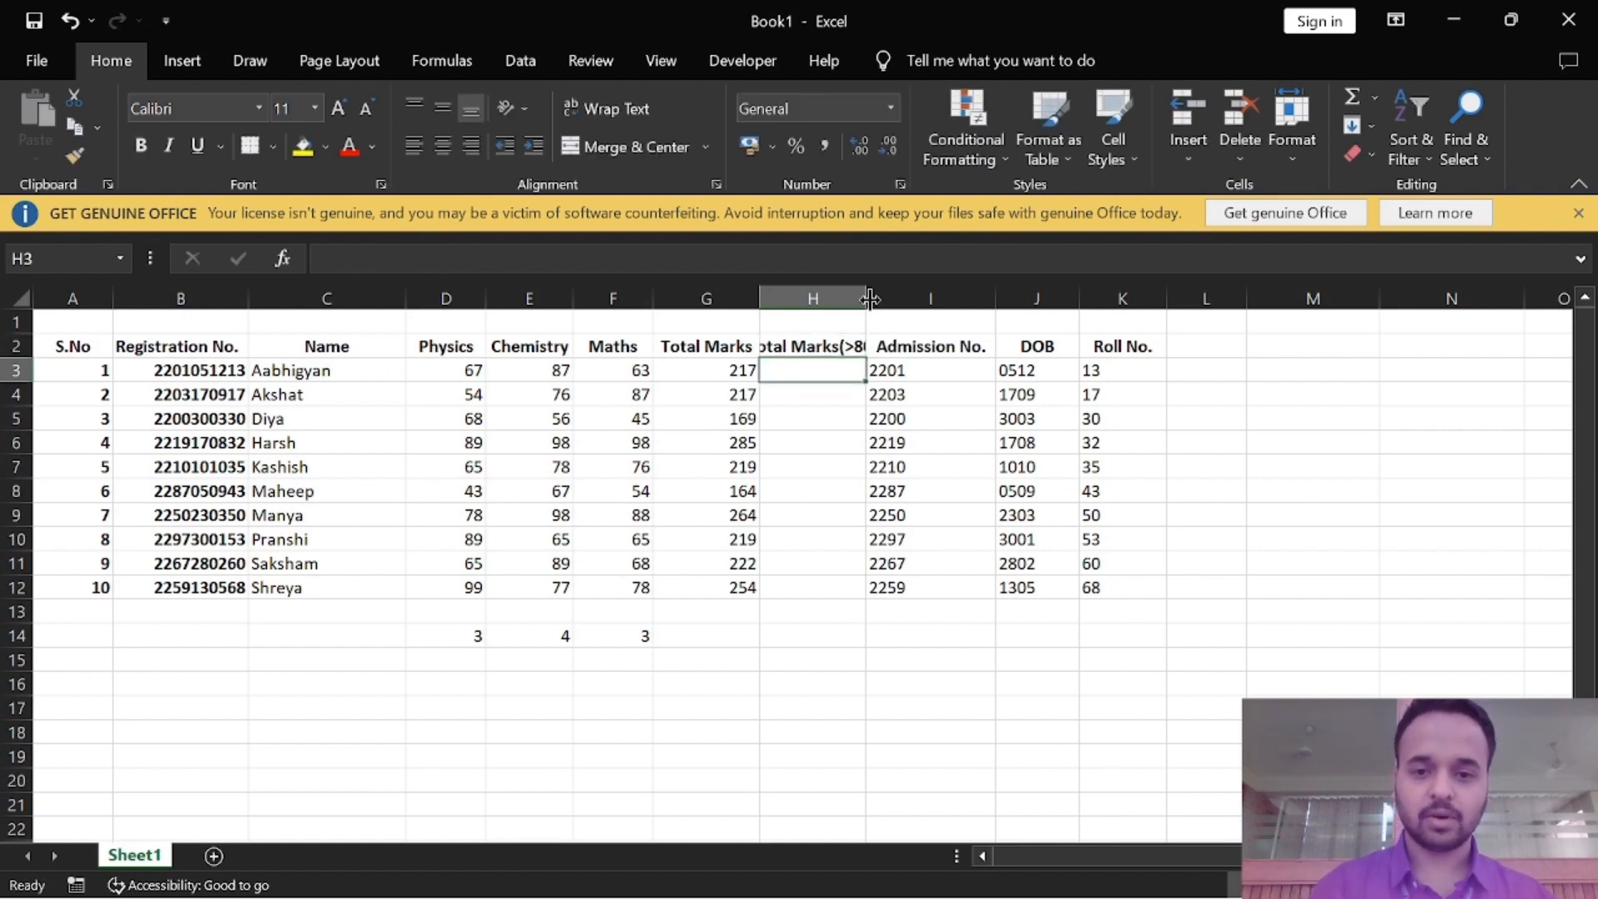
left_click_drag(868, 298, 890, 297)
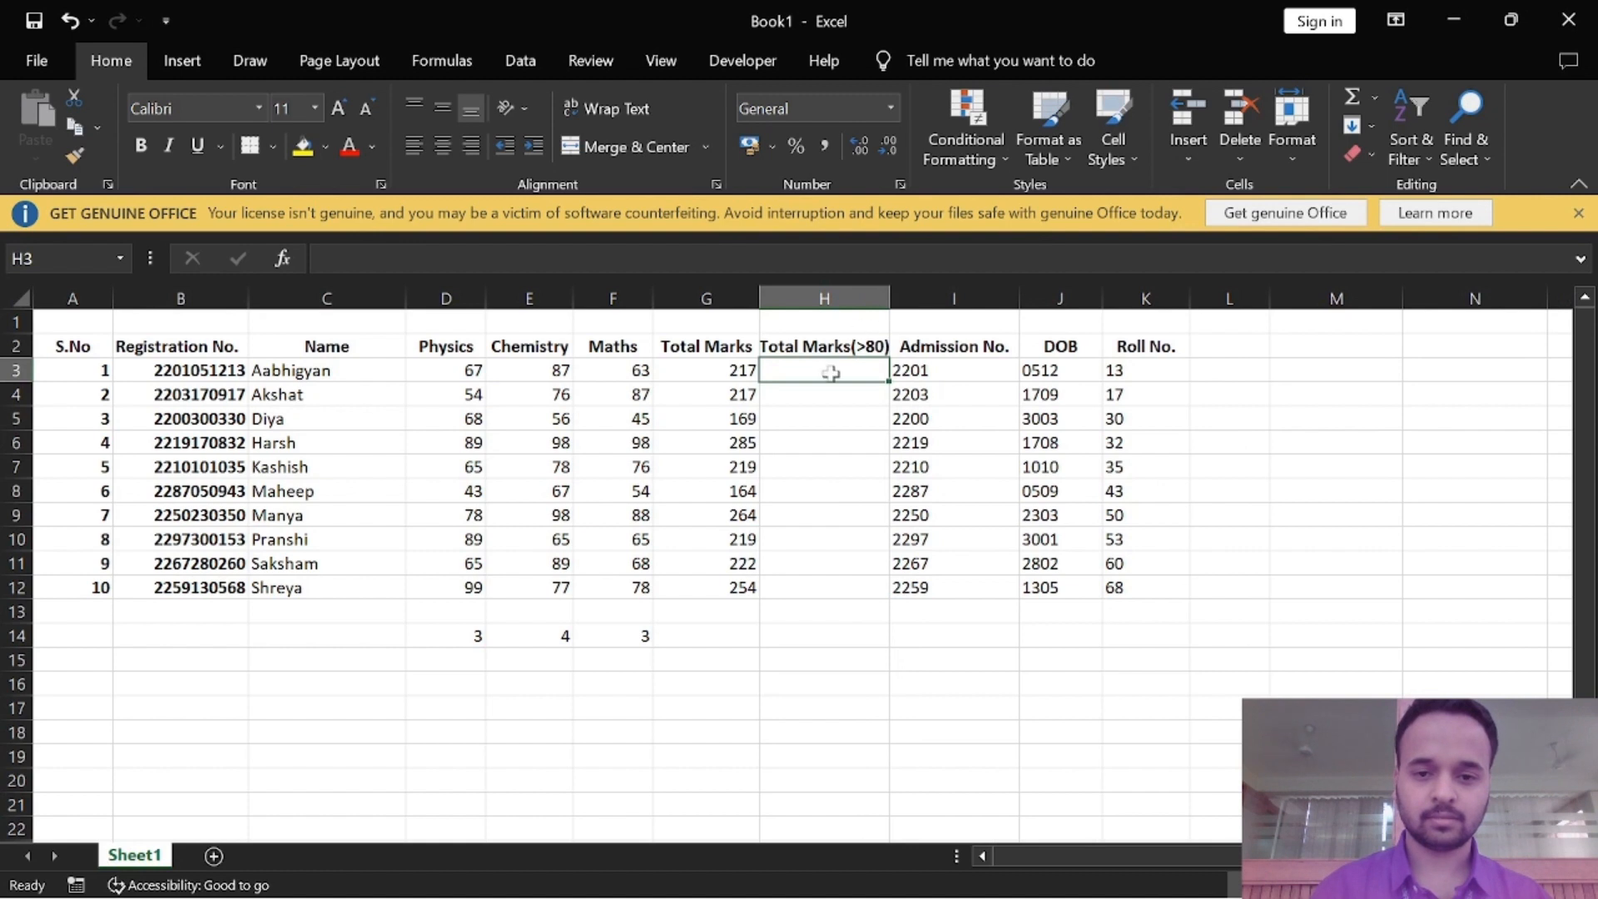
Step: Enter =SUMIF(D3:F3,">80") in cell H3 to add only the first student's marks above 80
type("=s")
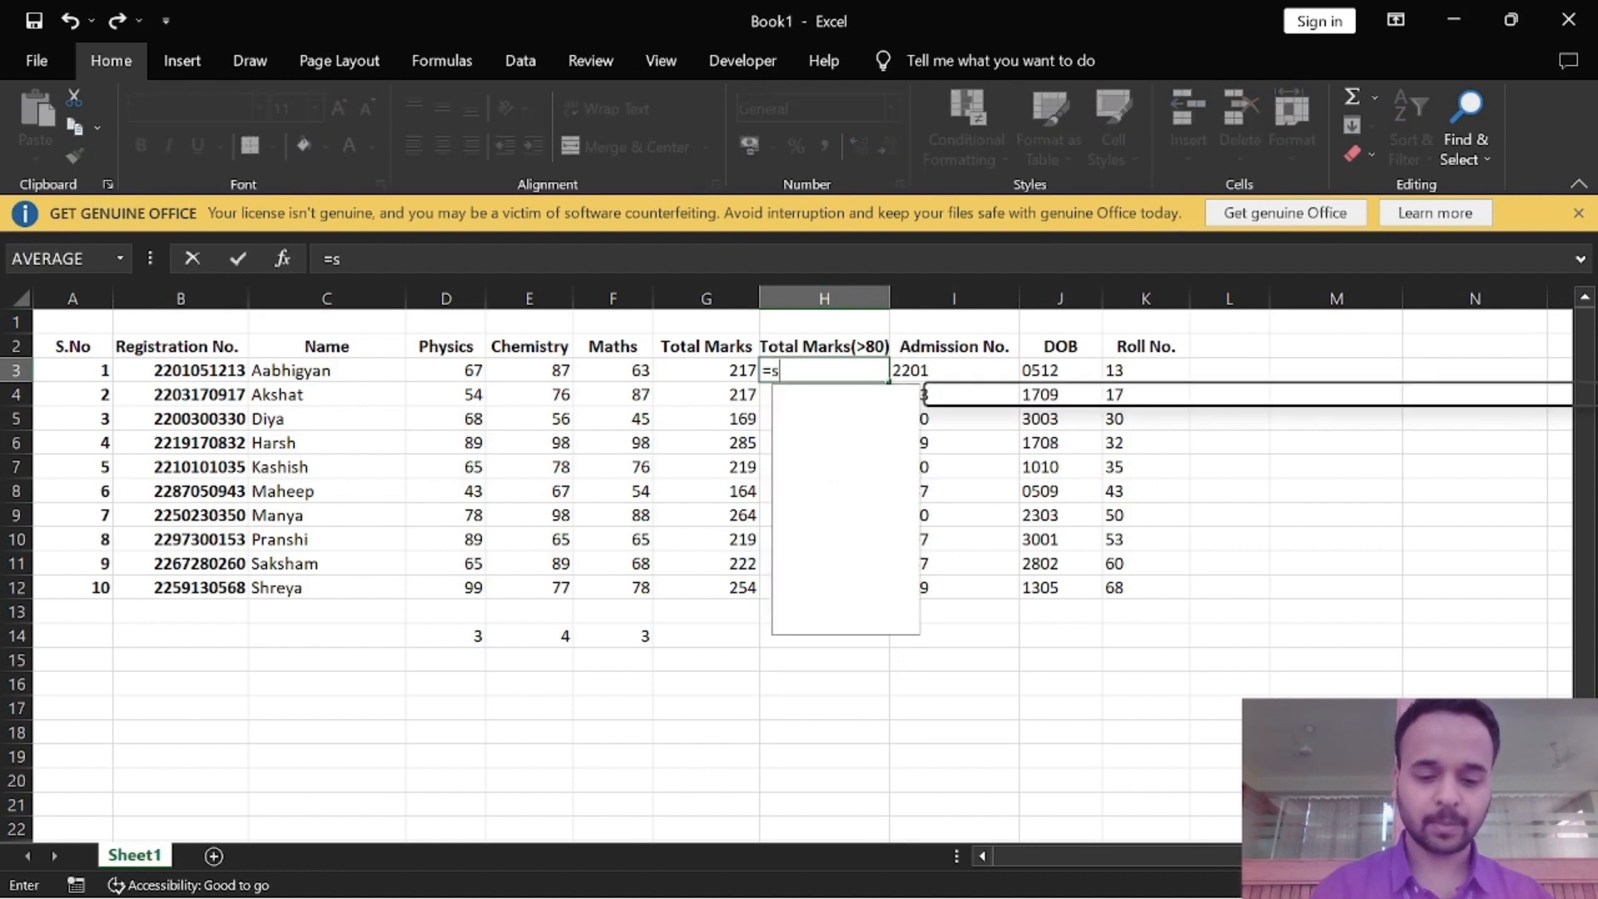
type("umif")
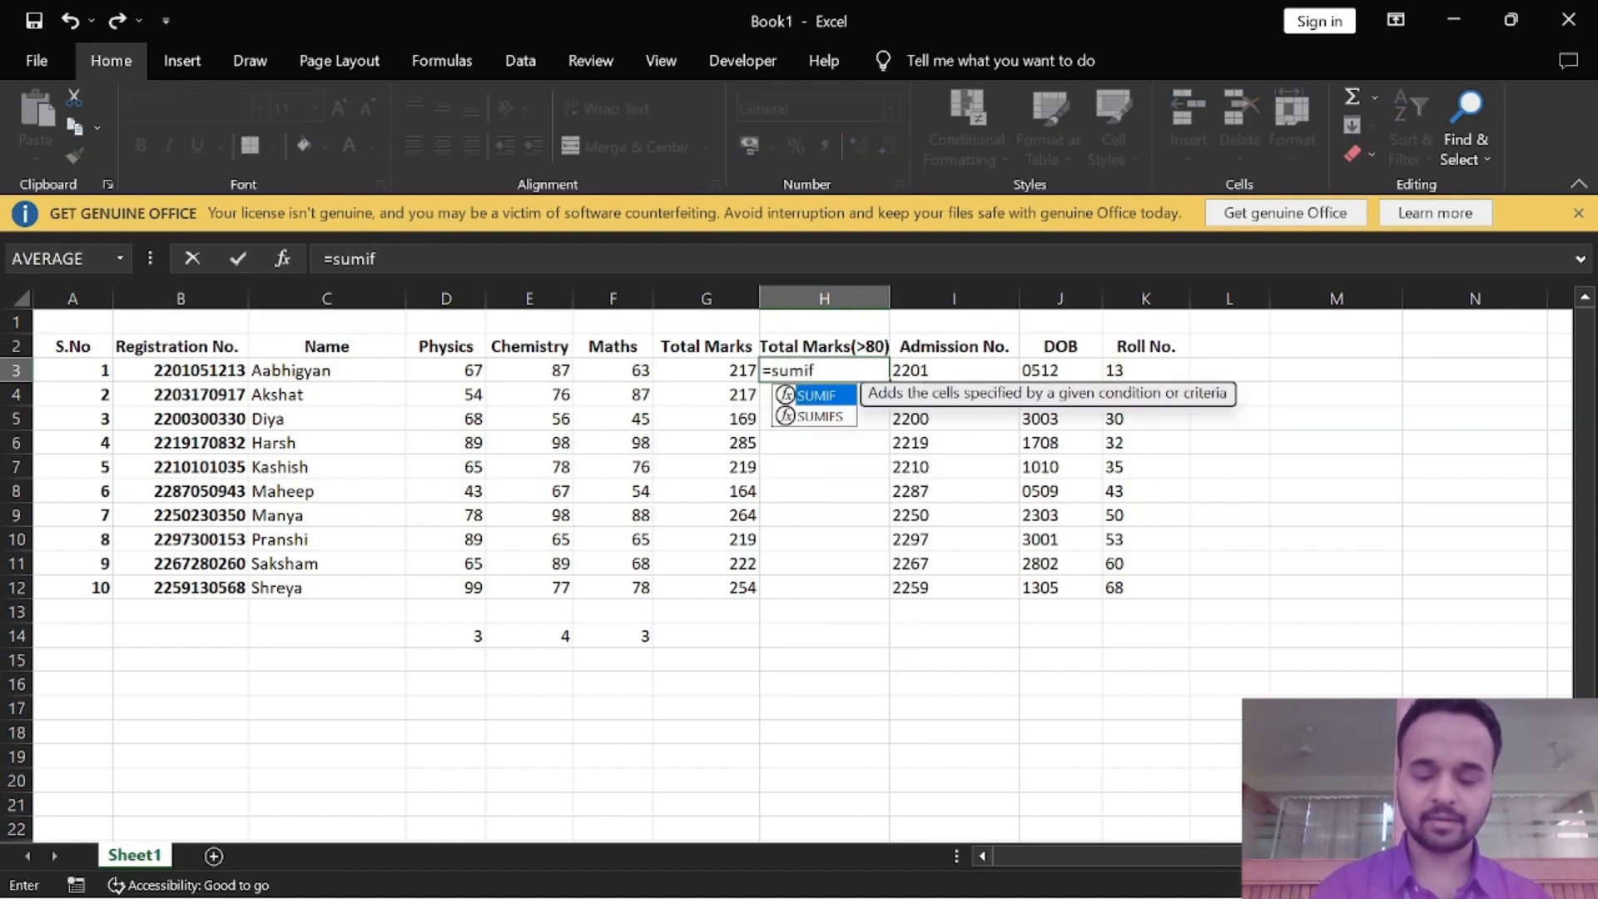
double_click(809, 395)
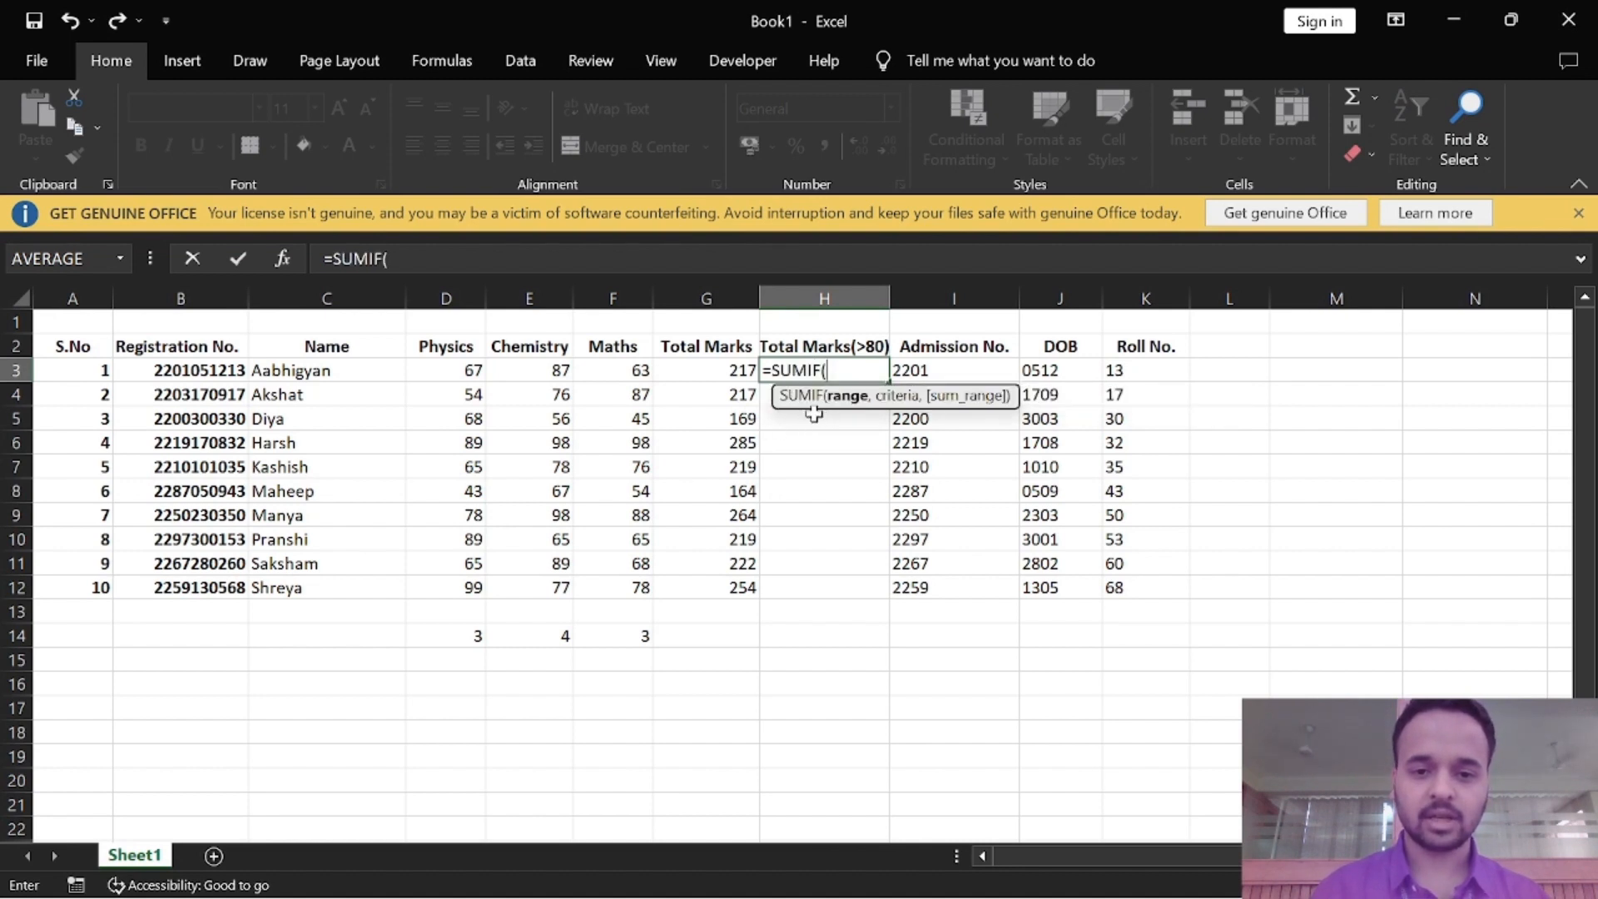
left_click_drag(474, 370, 606, 381)
type(",")
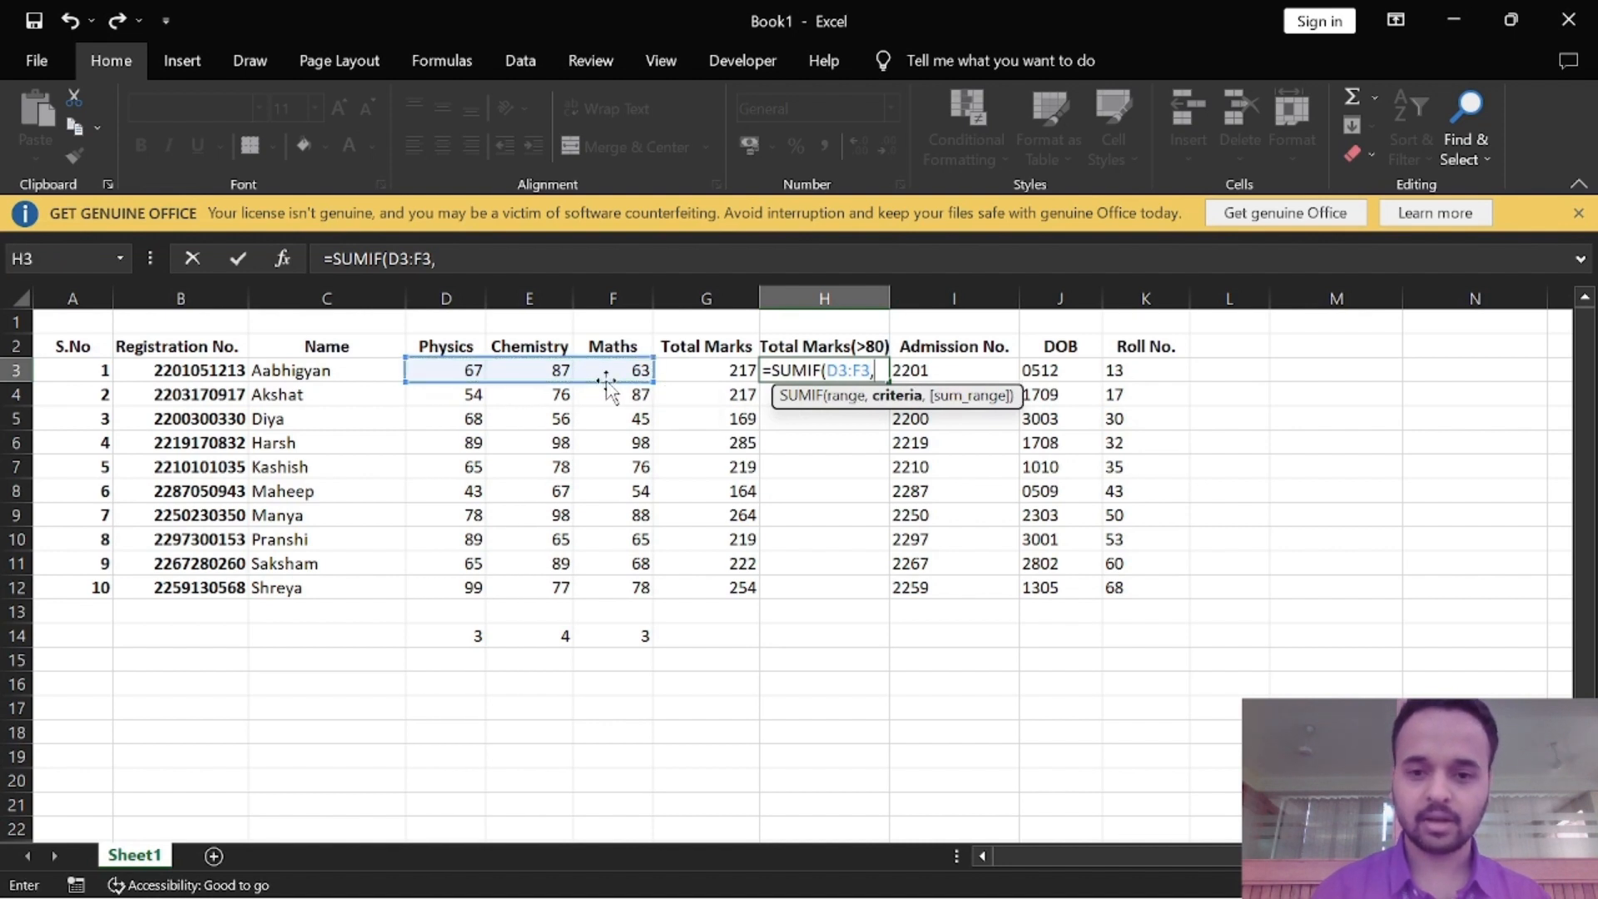
type("\"")
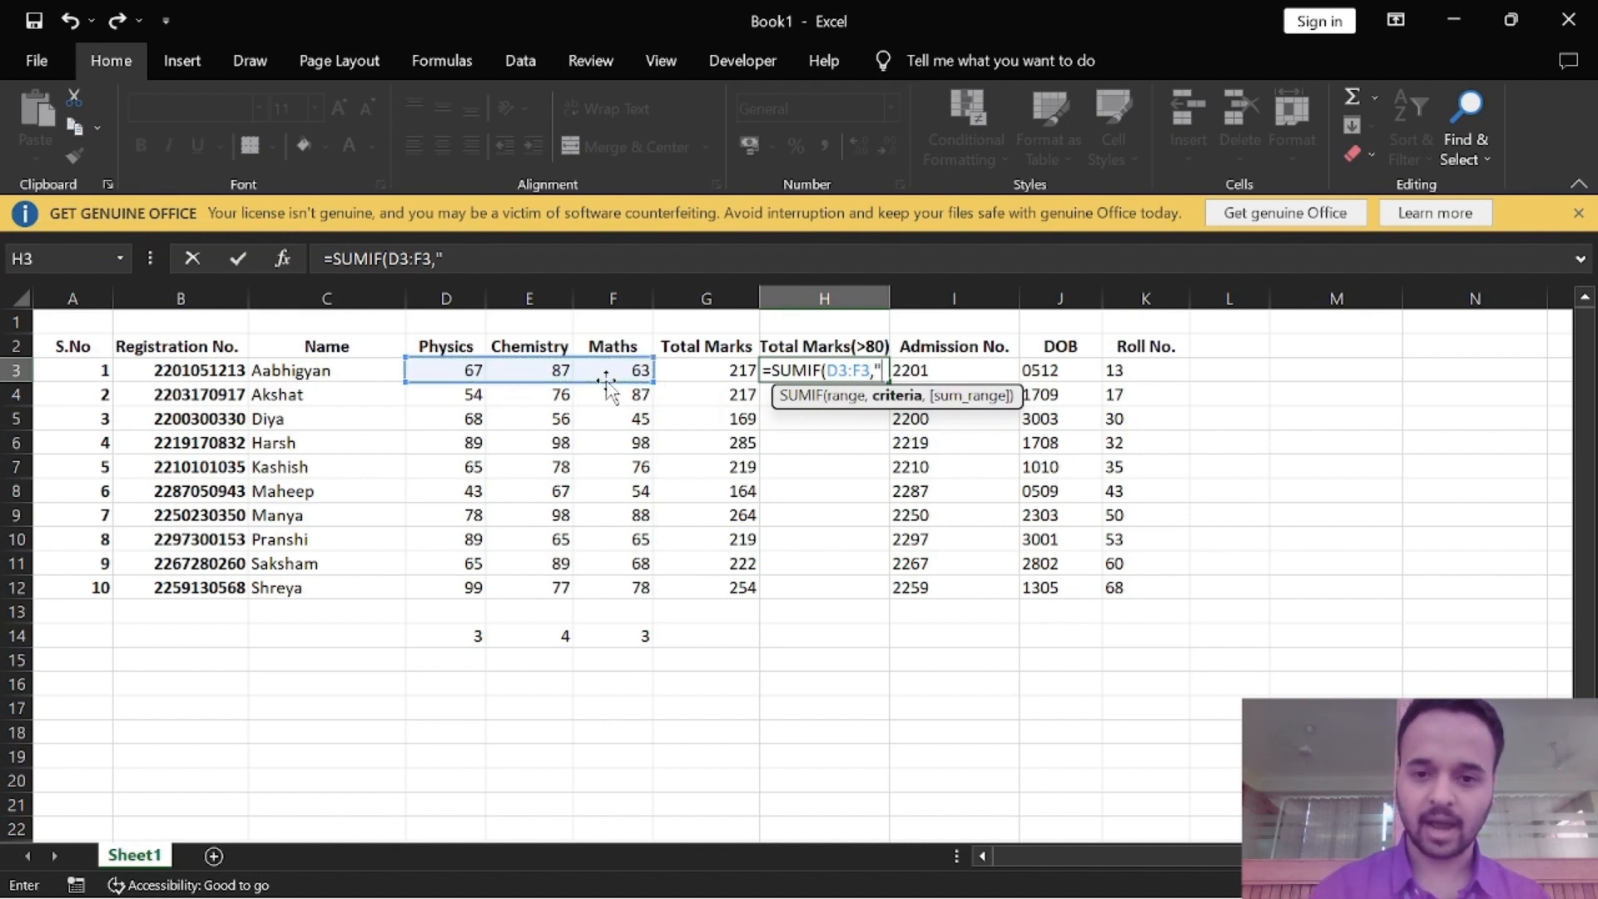
type(">")
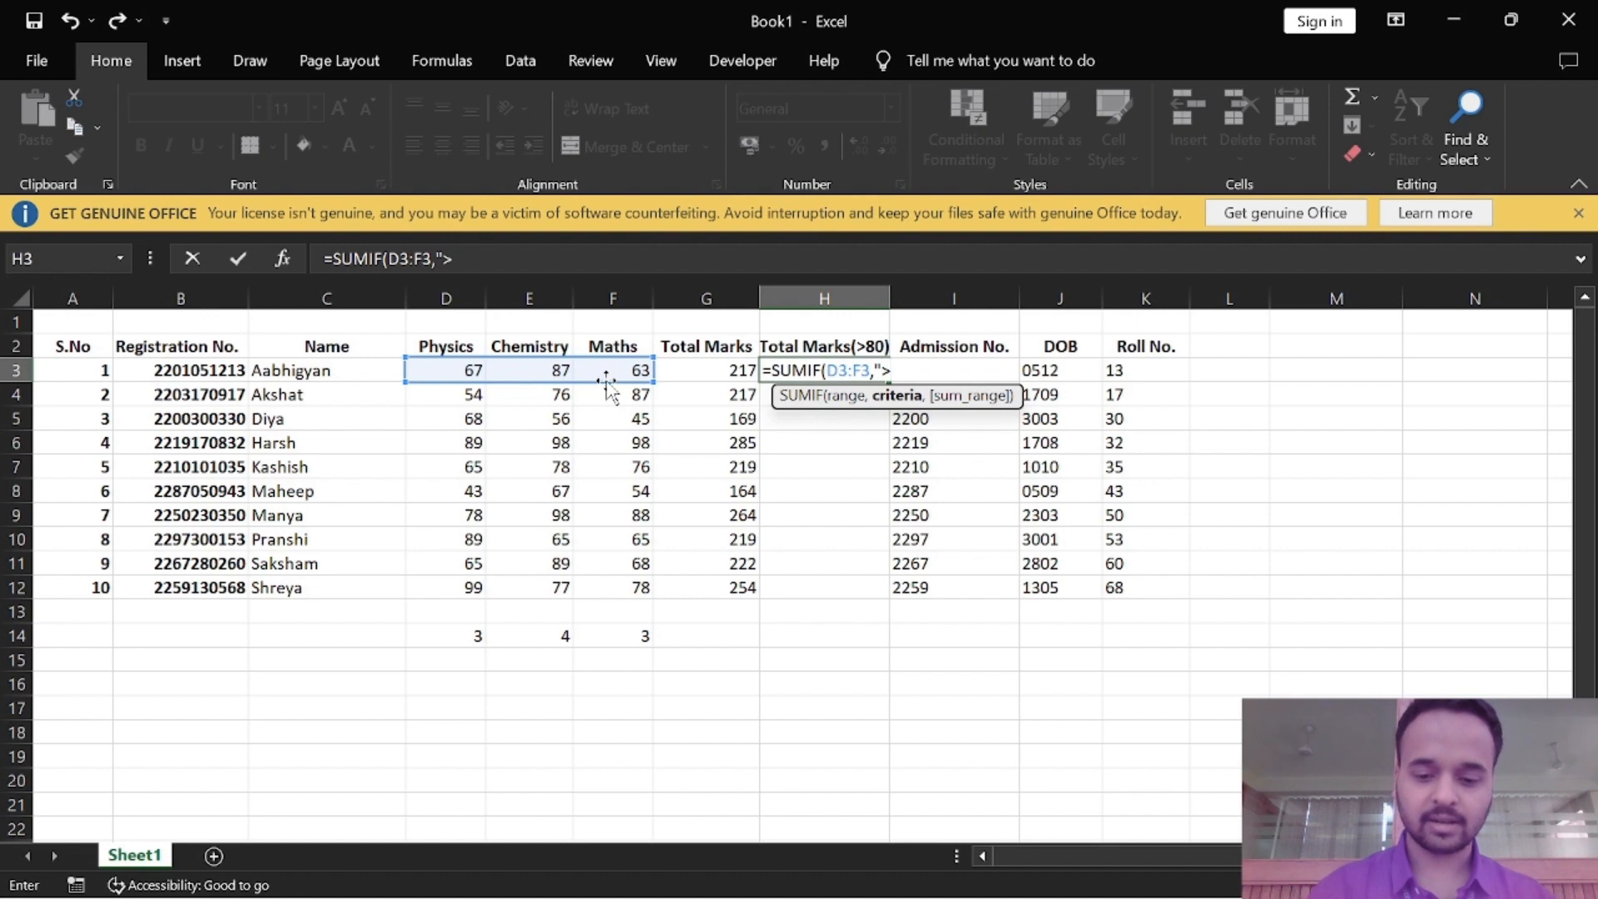
type("80")
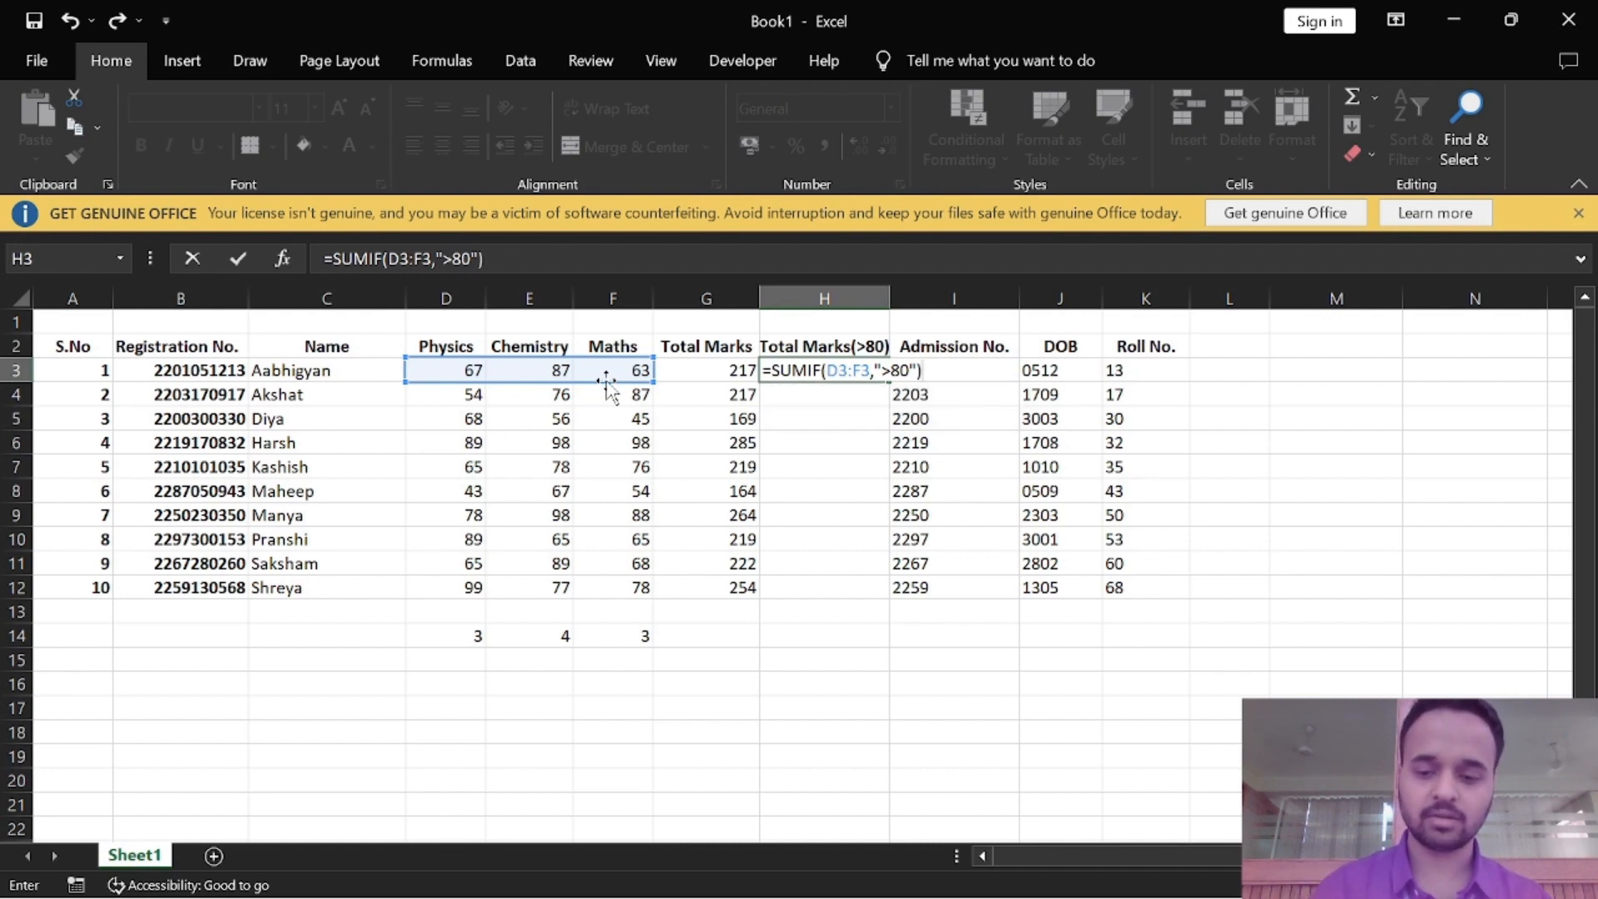
key("Return")
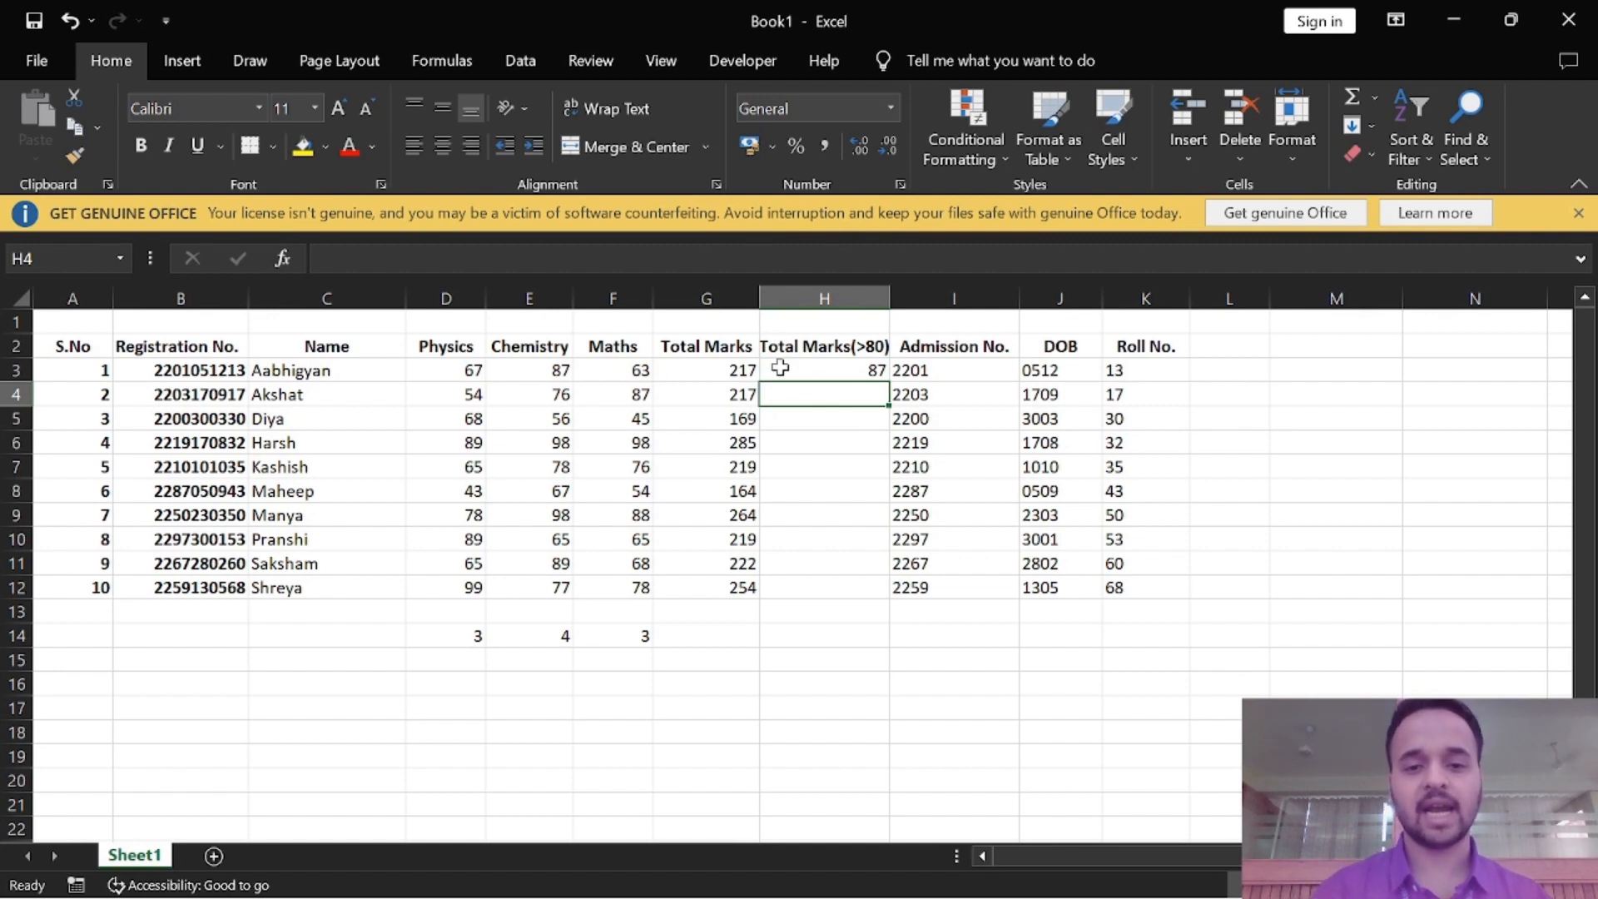
Step: Fill the SUMIF formula from H3 down to H12 for all students, and deselect the range
left_click(821, 367)
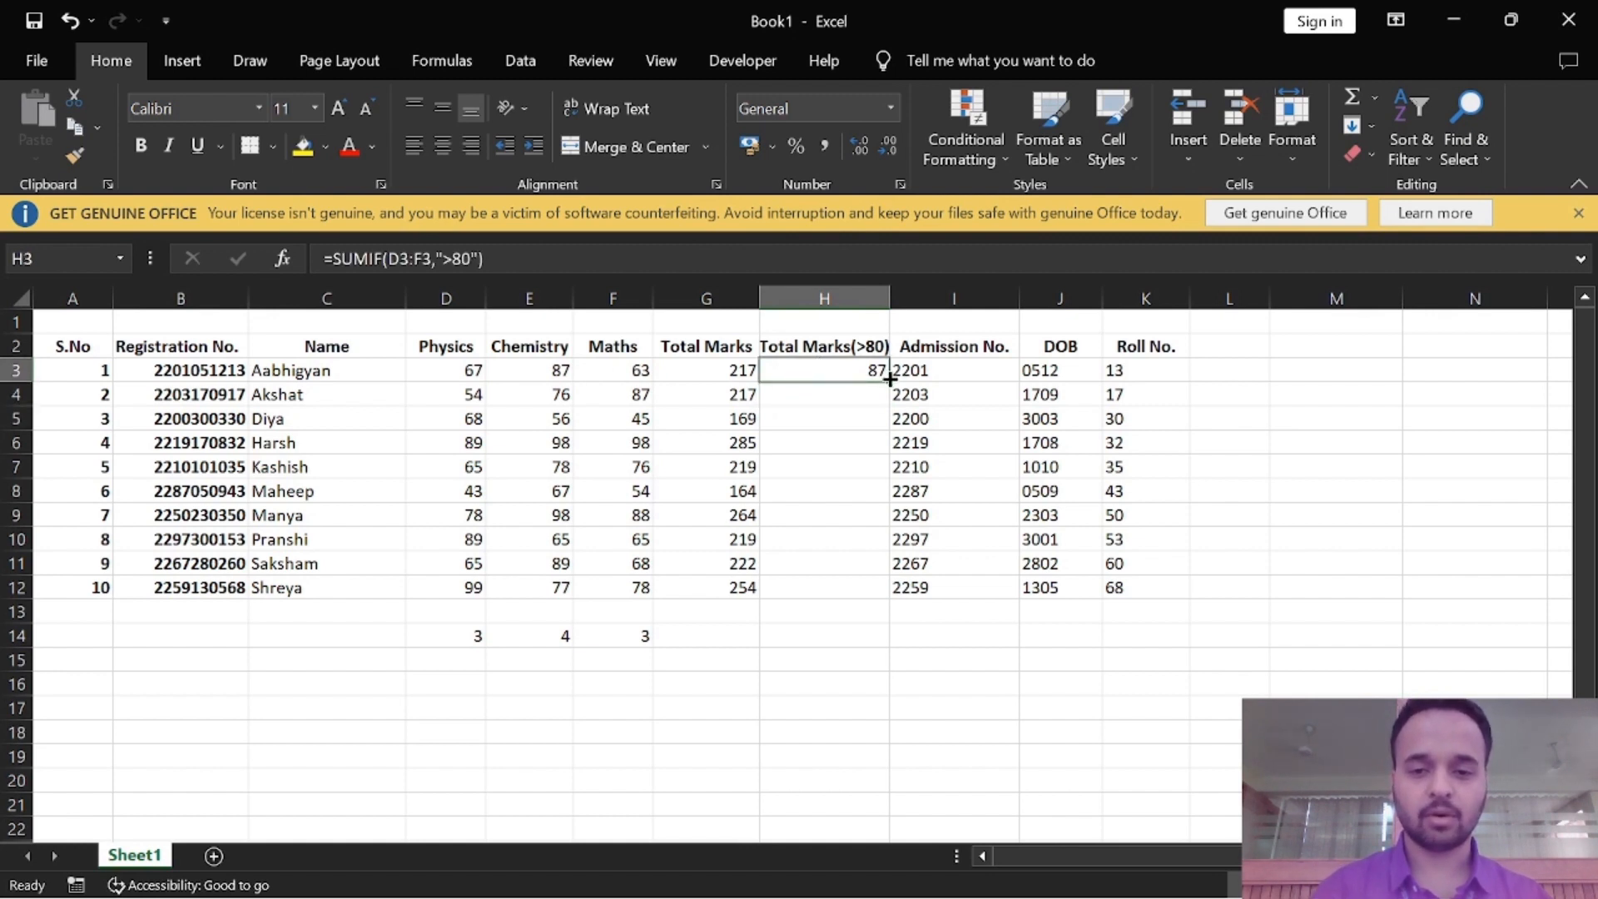
left_click_drag(890, 378, 878, 599)
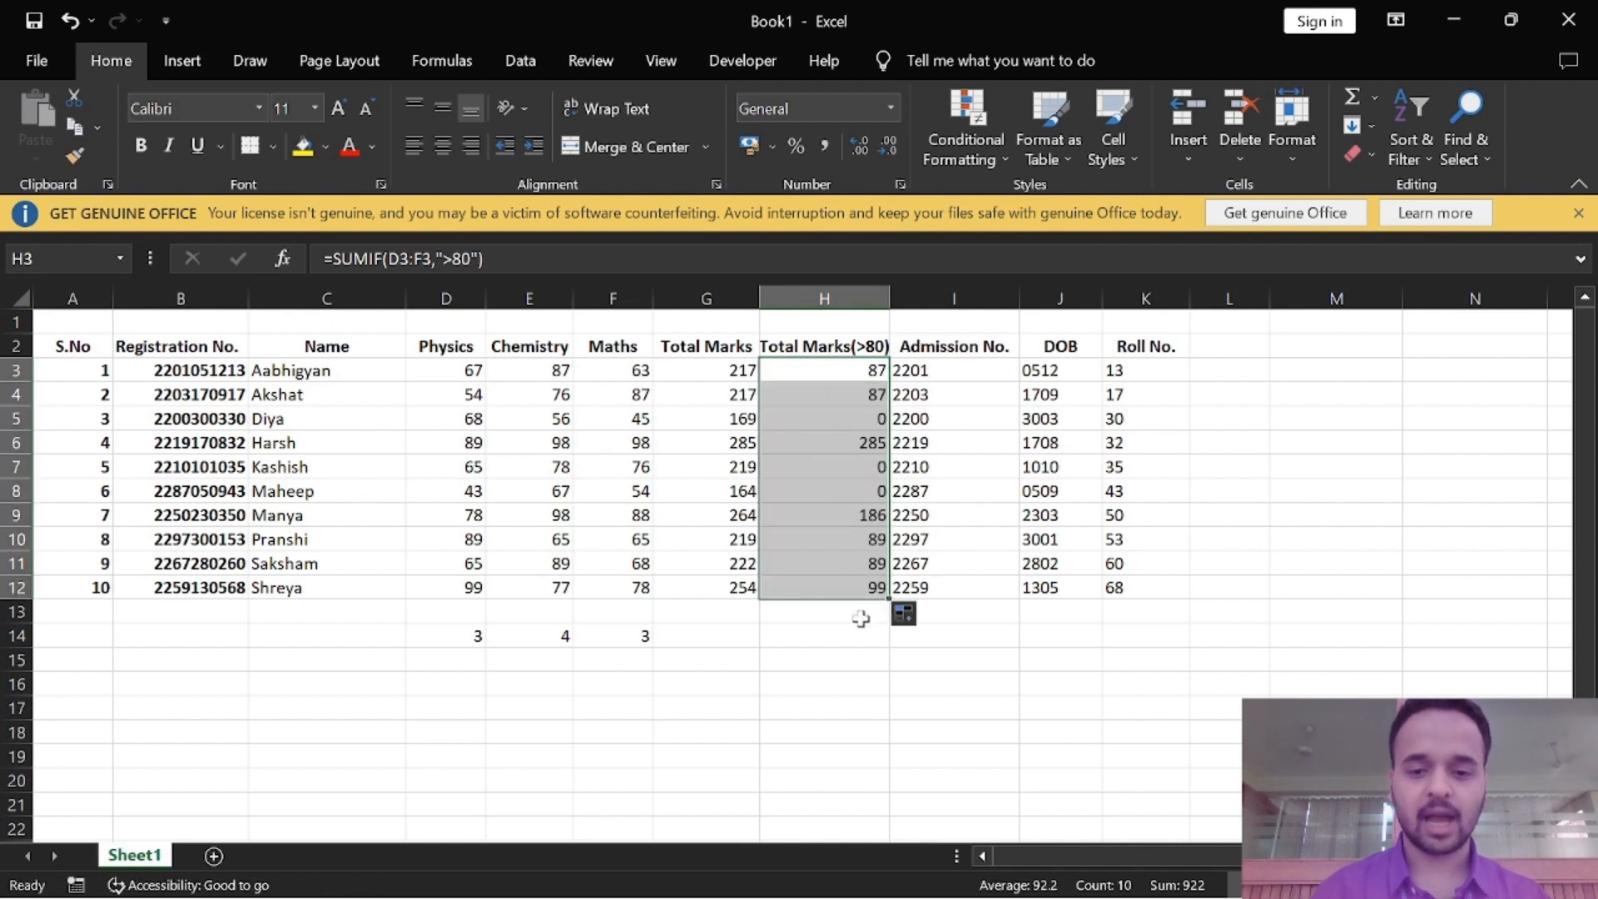
left_click(861, 618)
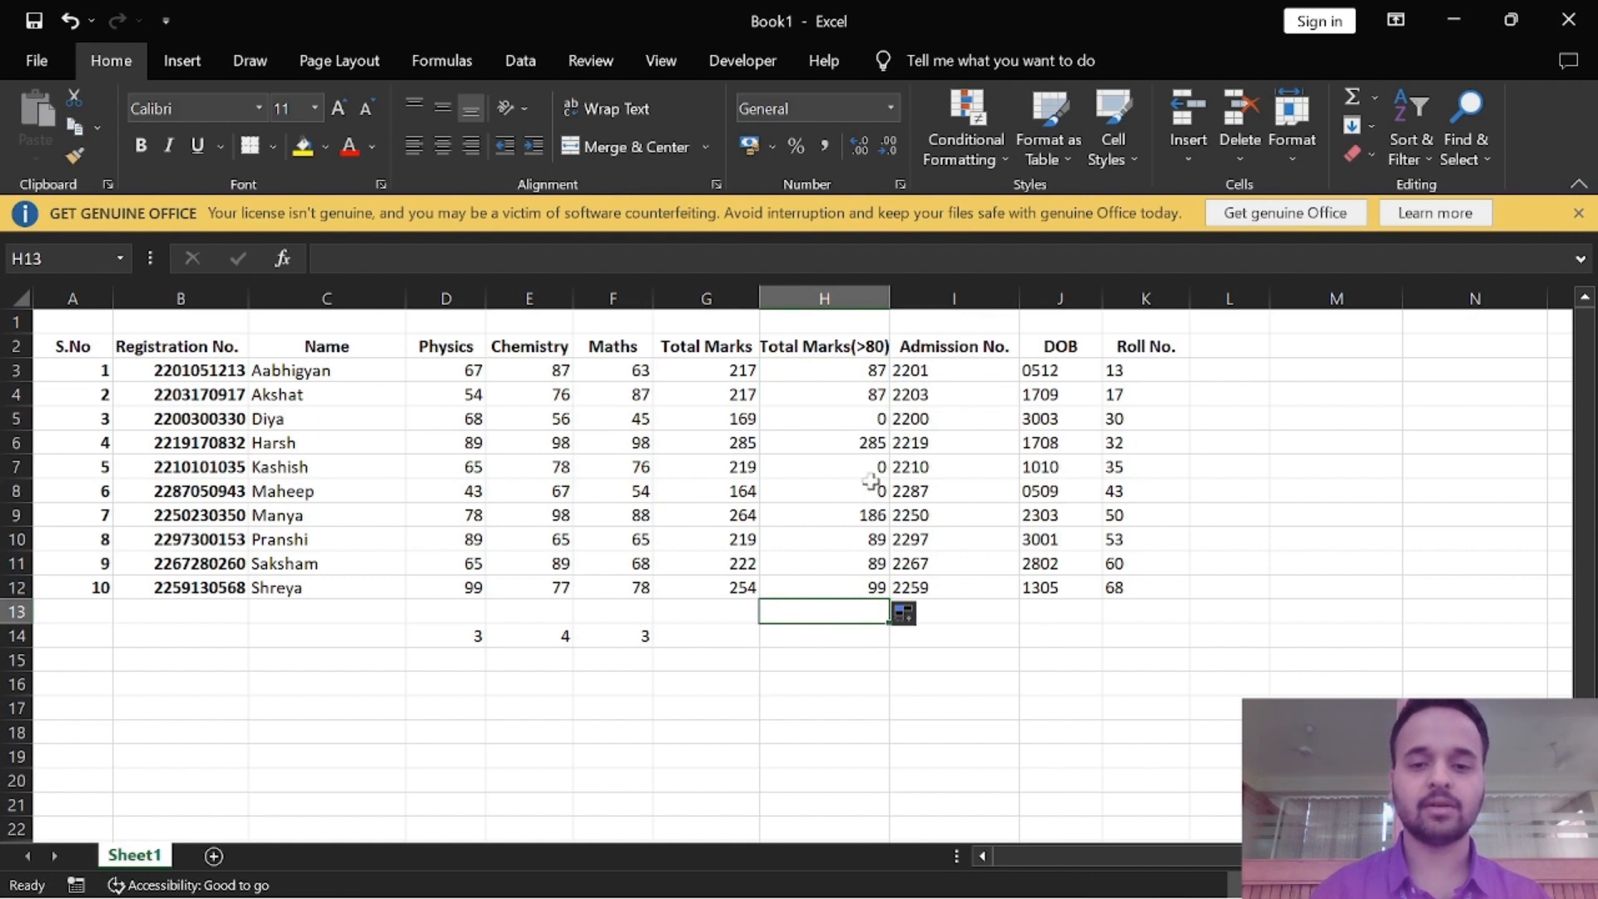
left_click(858, 629)
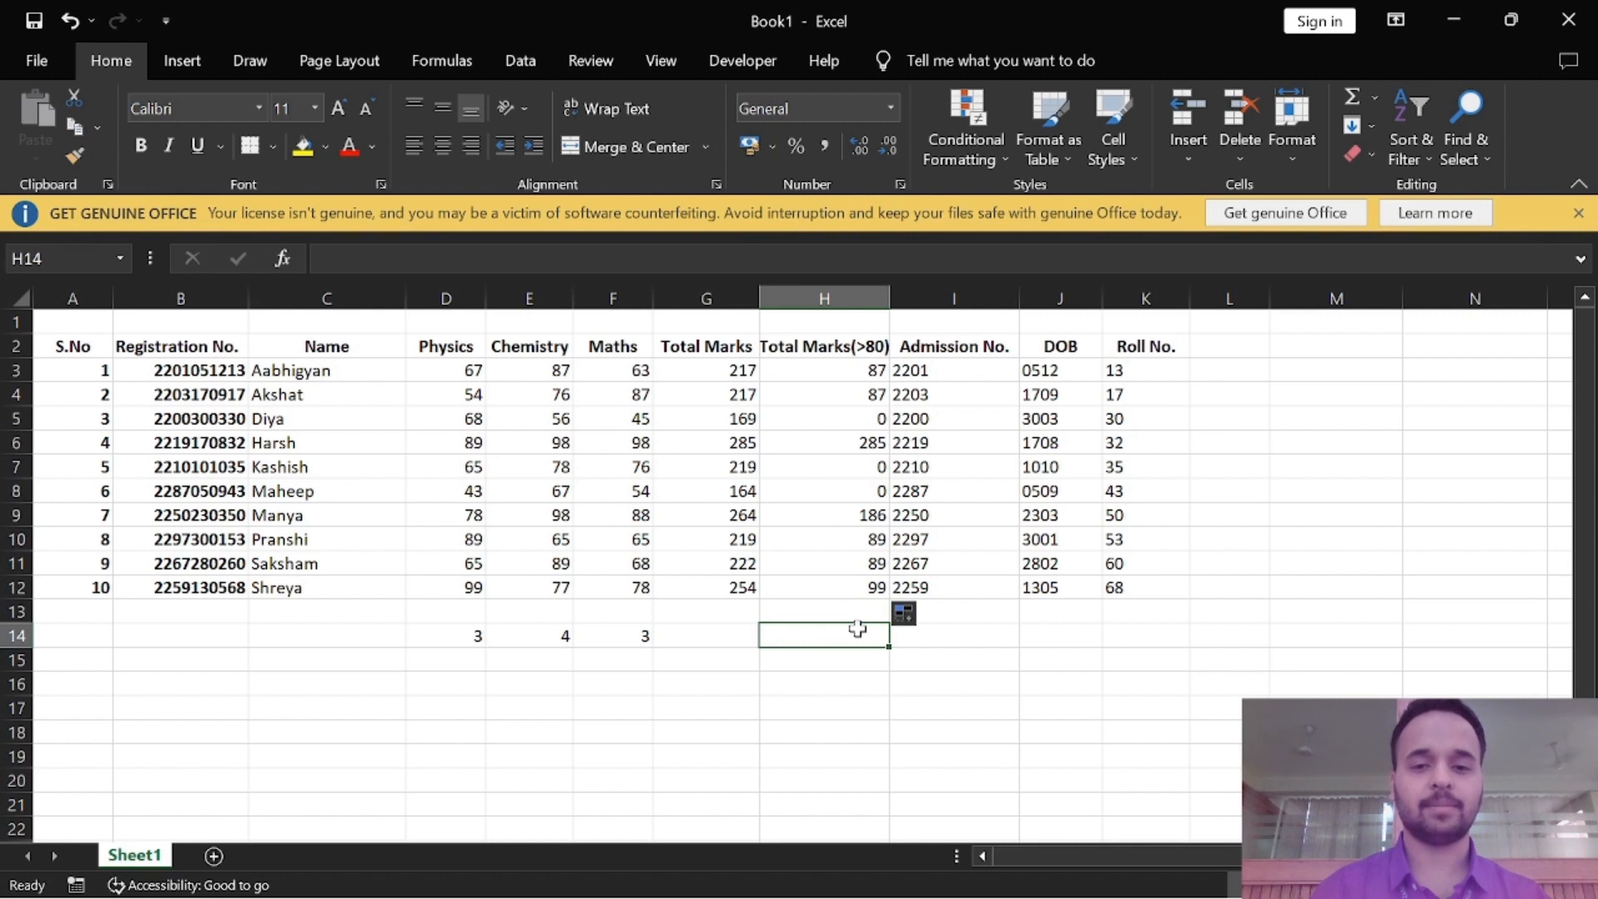